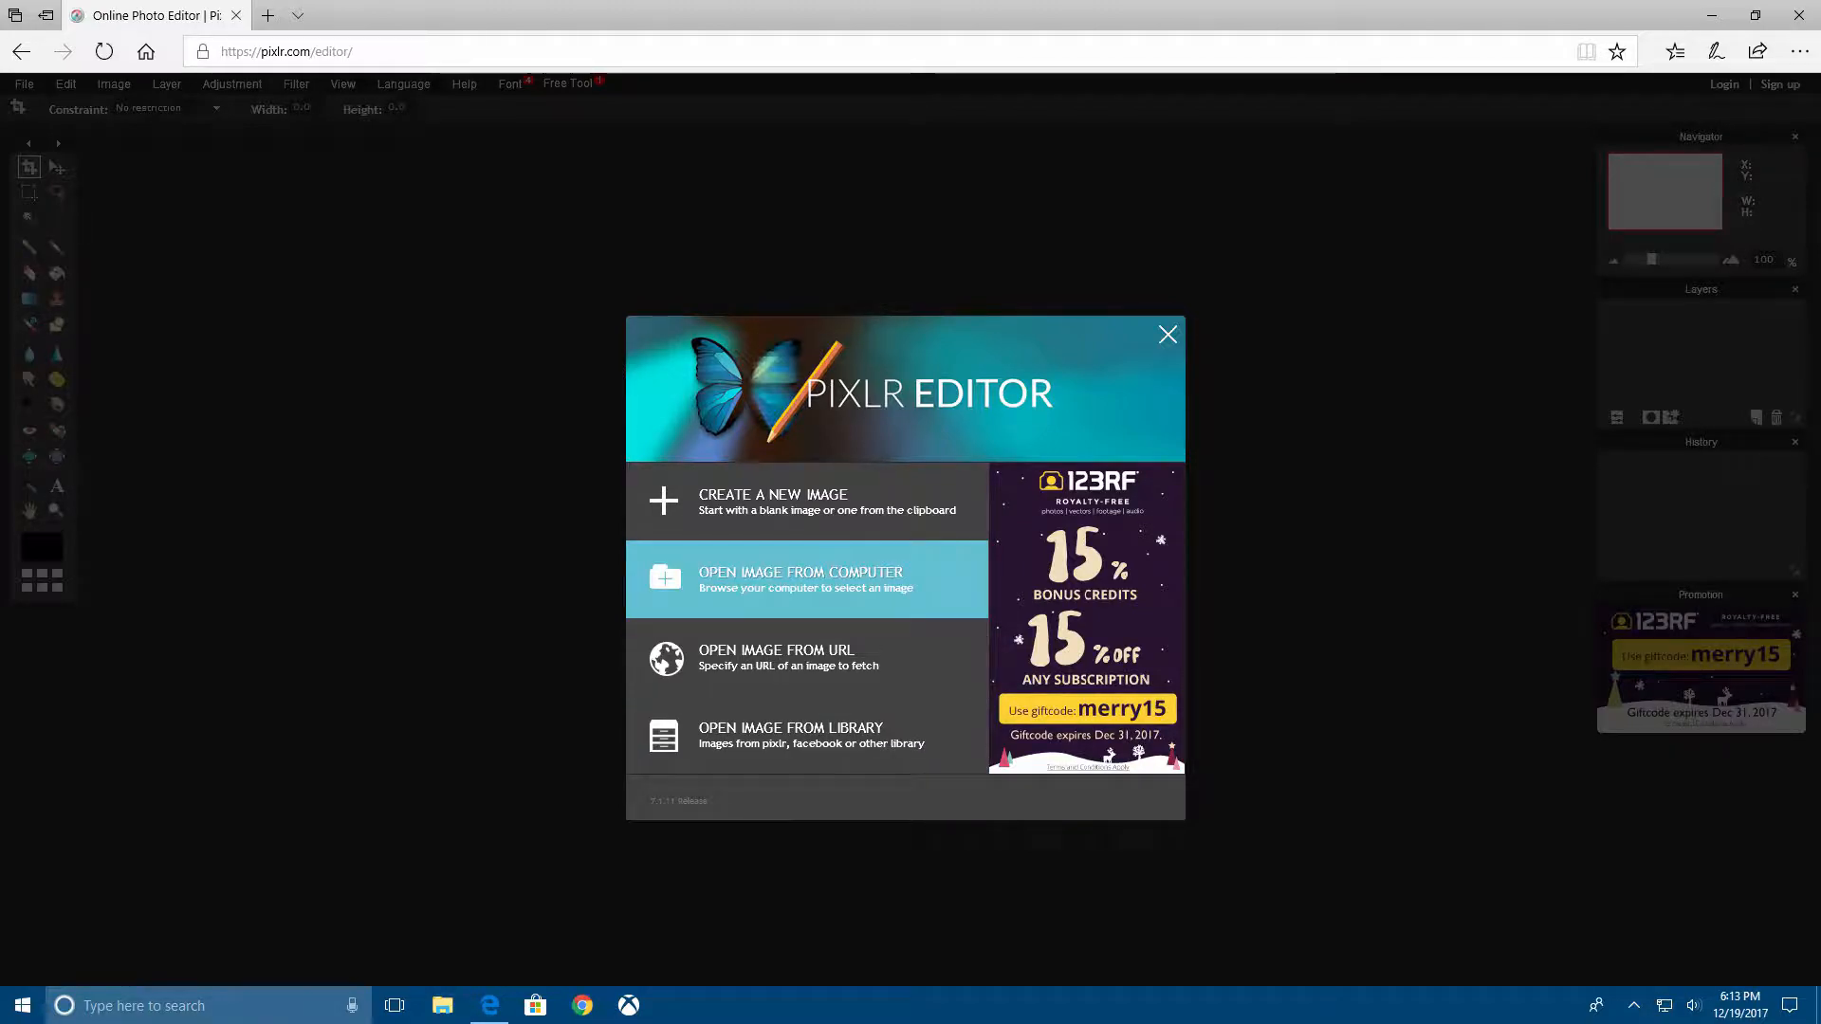
- Open the beech tree image from the Downloads folder, dismissing the antivirus expiry notice
{"action": "left_click", "coordinate": [806, 579]}
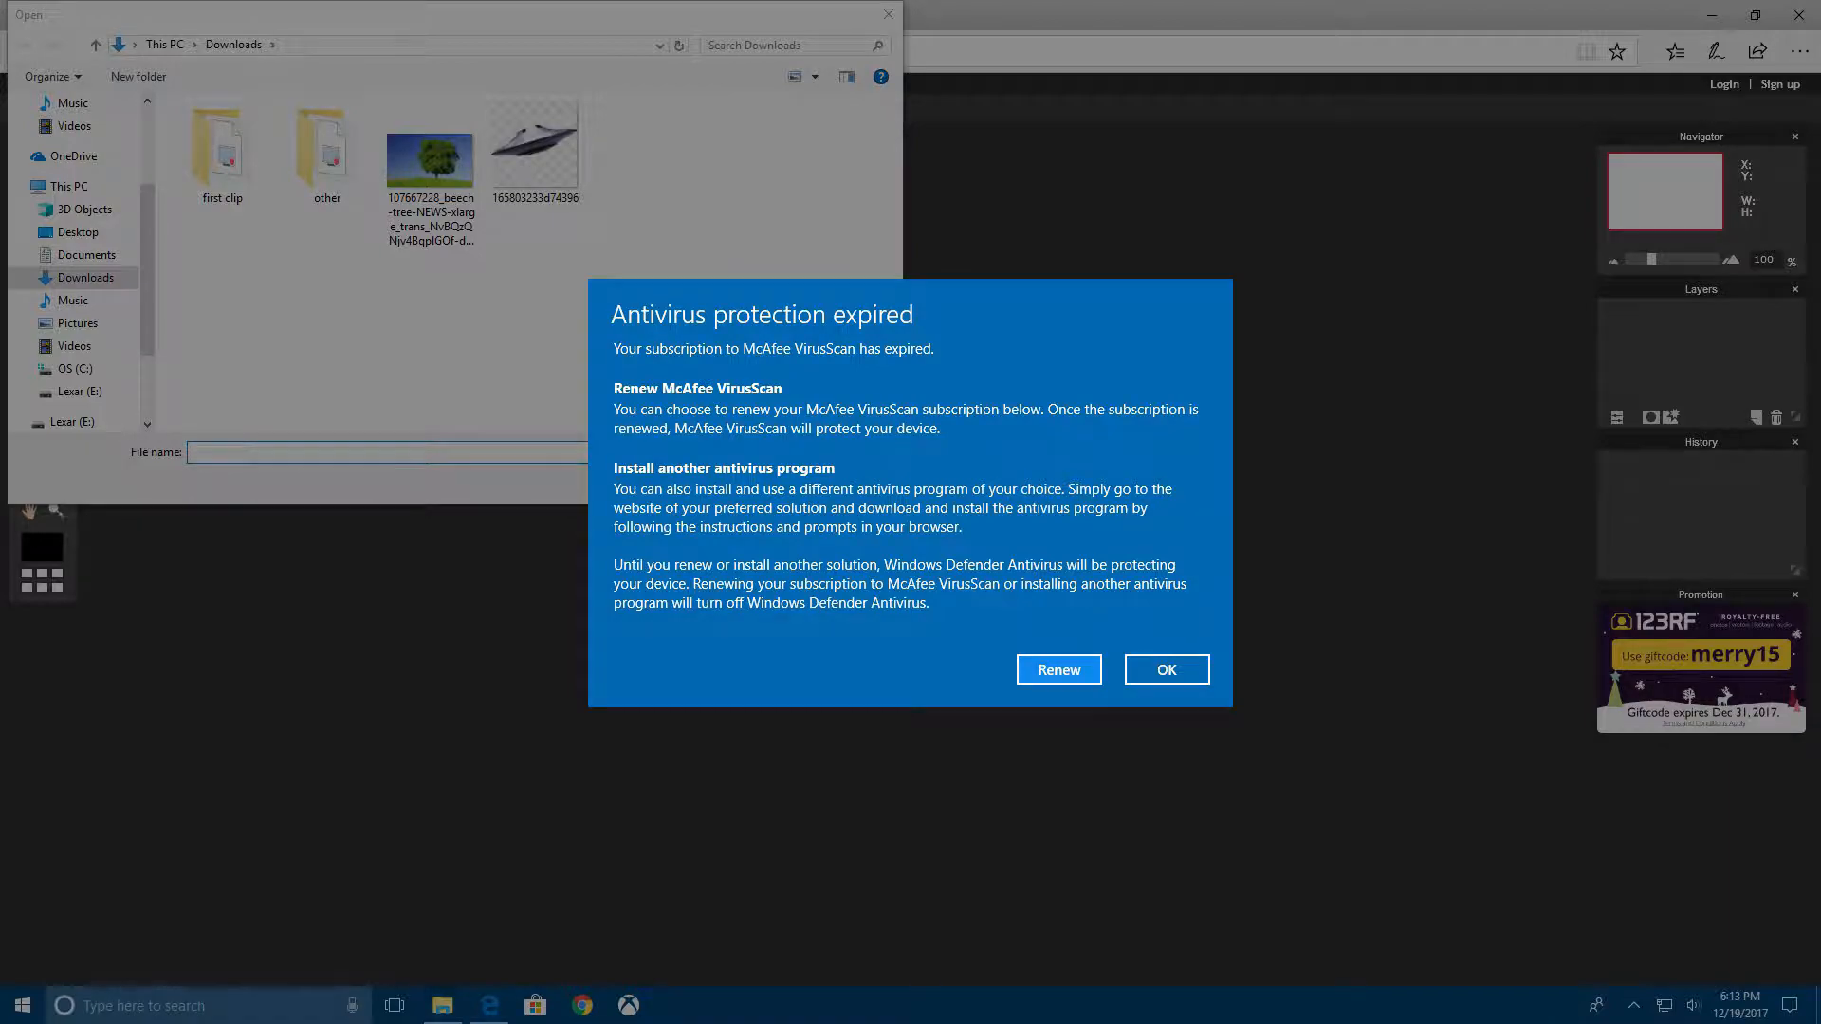
{"action": "left_click", "coordinate": [1165, 669]}
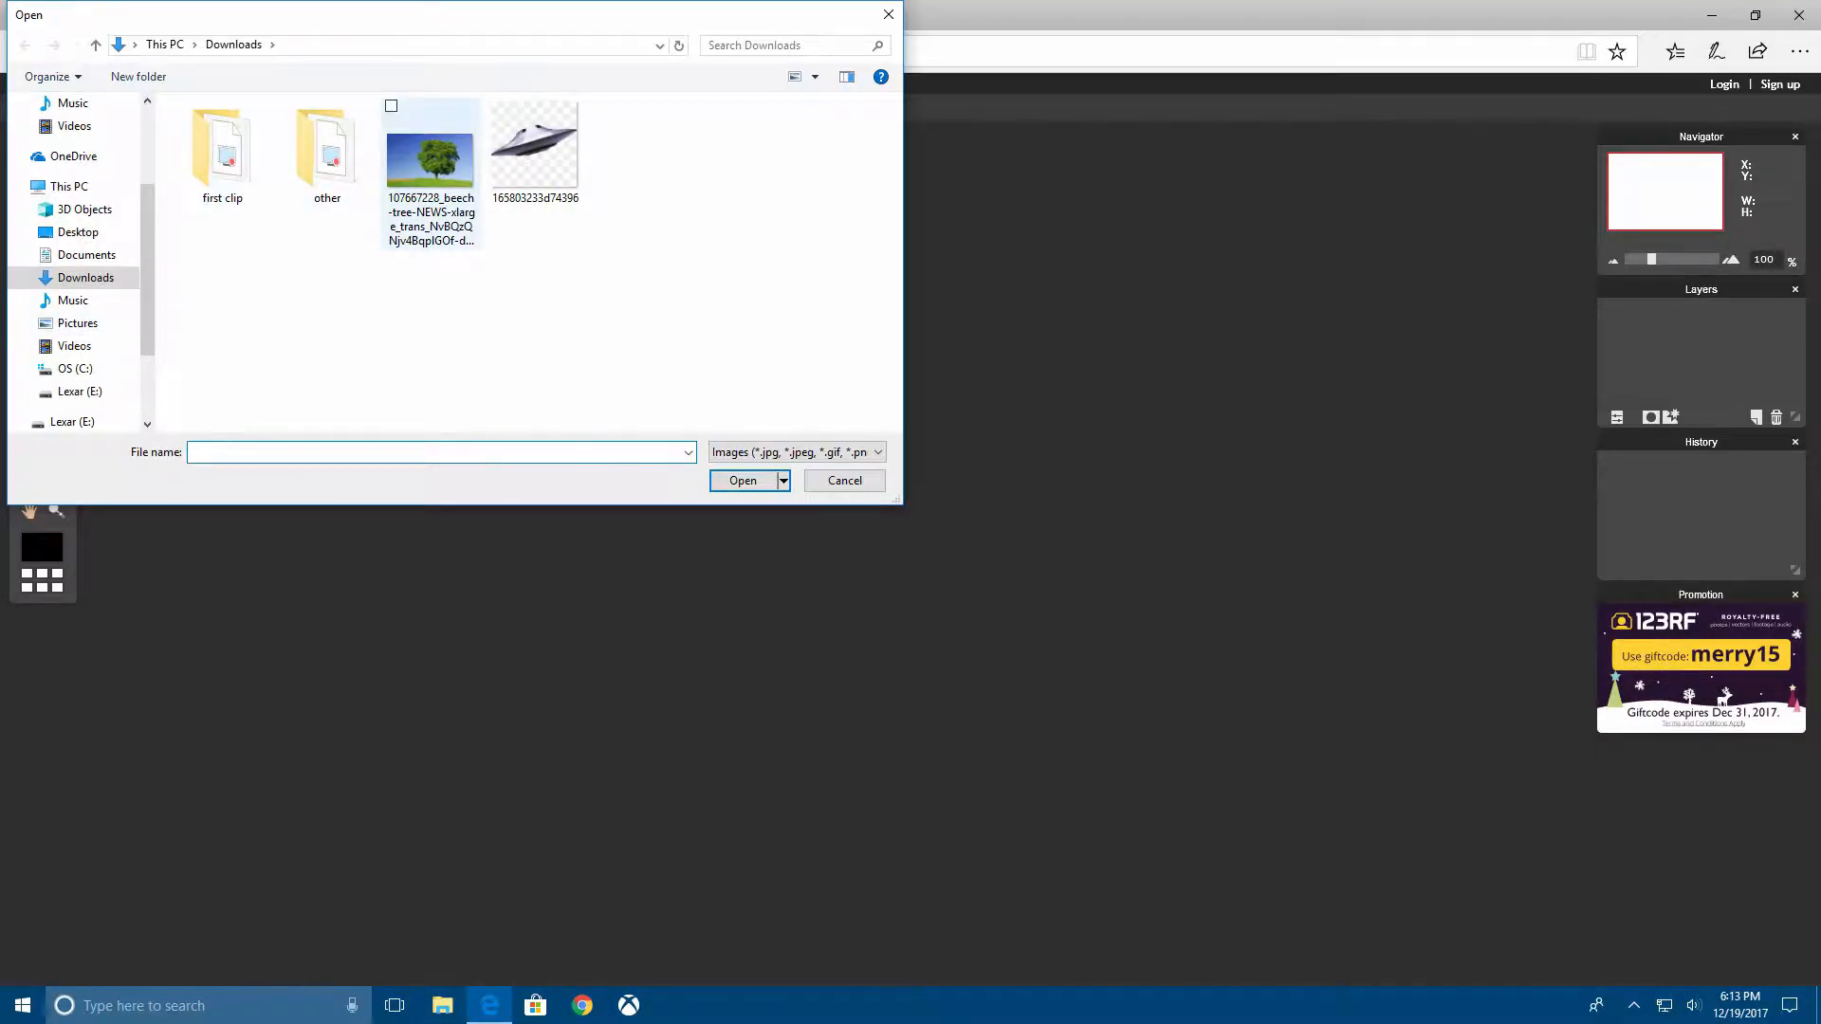
{"action": "left_click", "coordinate": [431, 171]}
{"action": "left_click", "coordinate": [742, 480]}
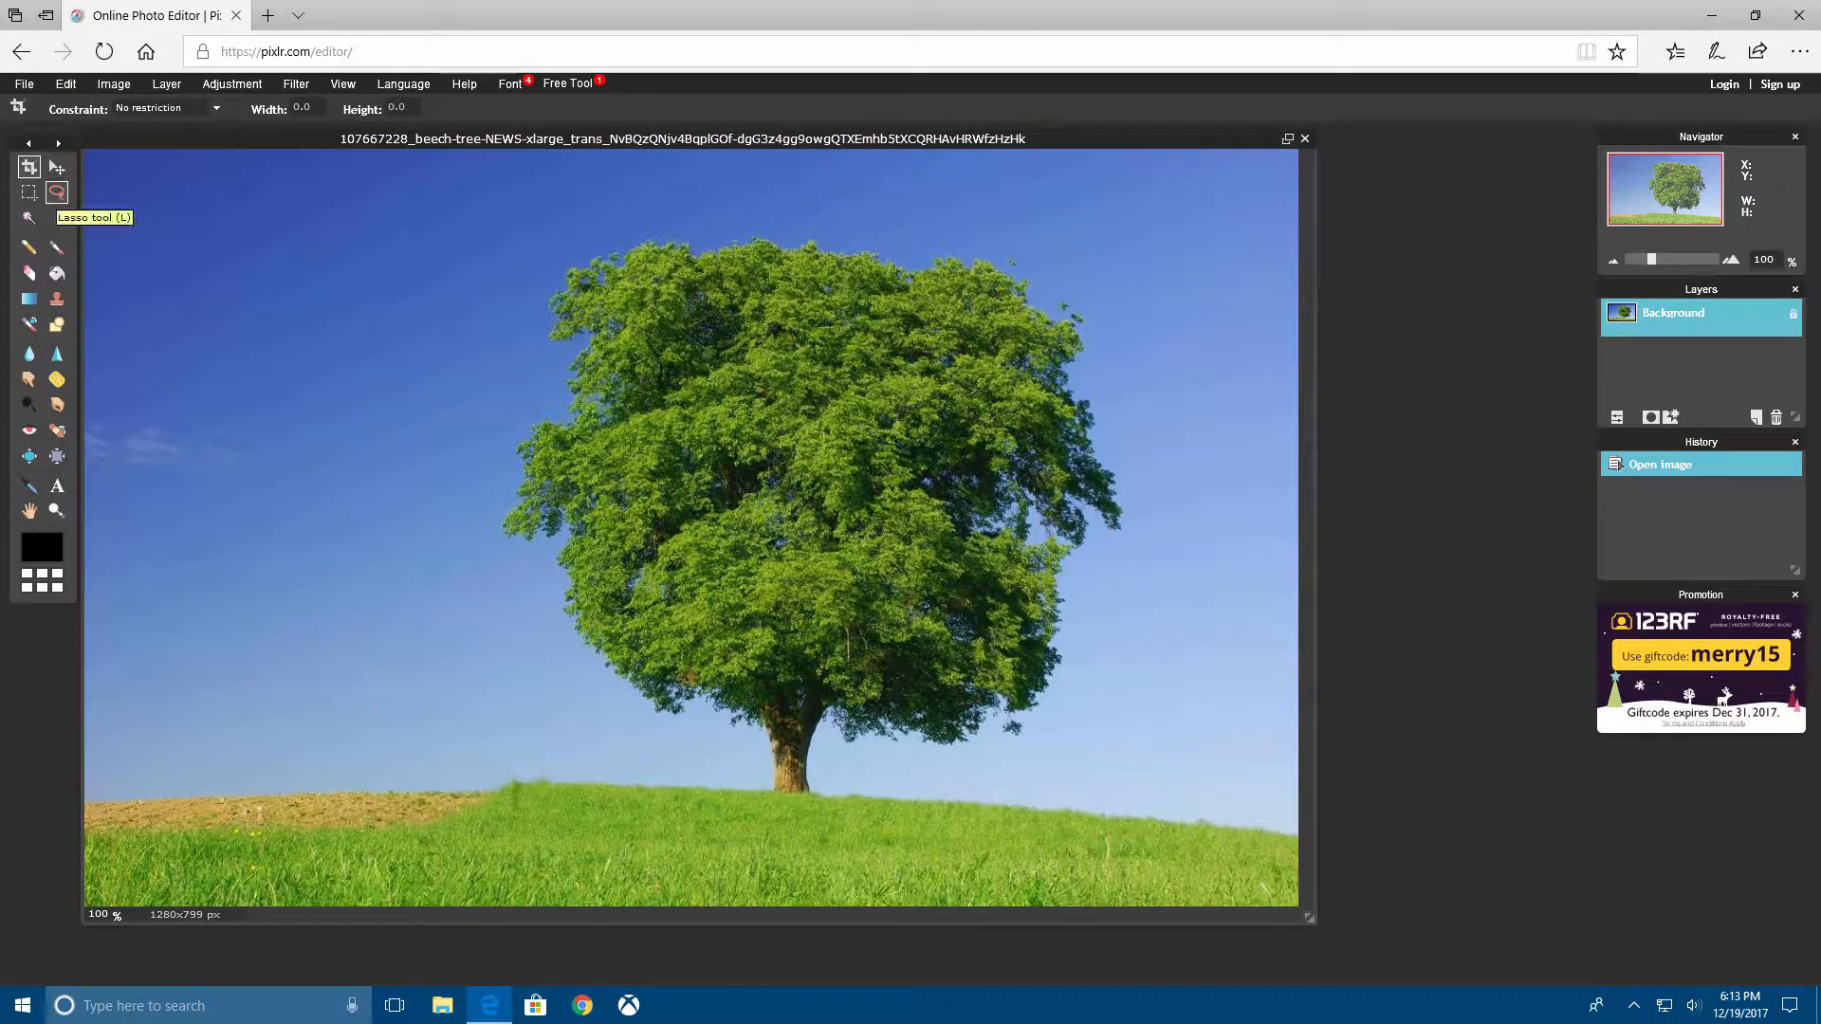
{"action": "left_click", "coordinate": [57, 168]}
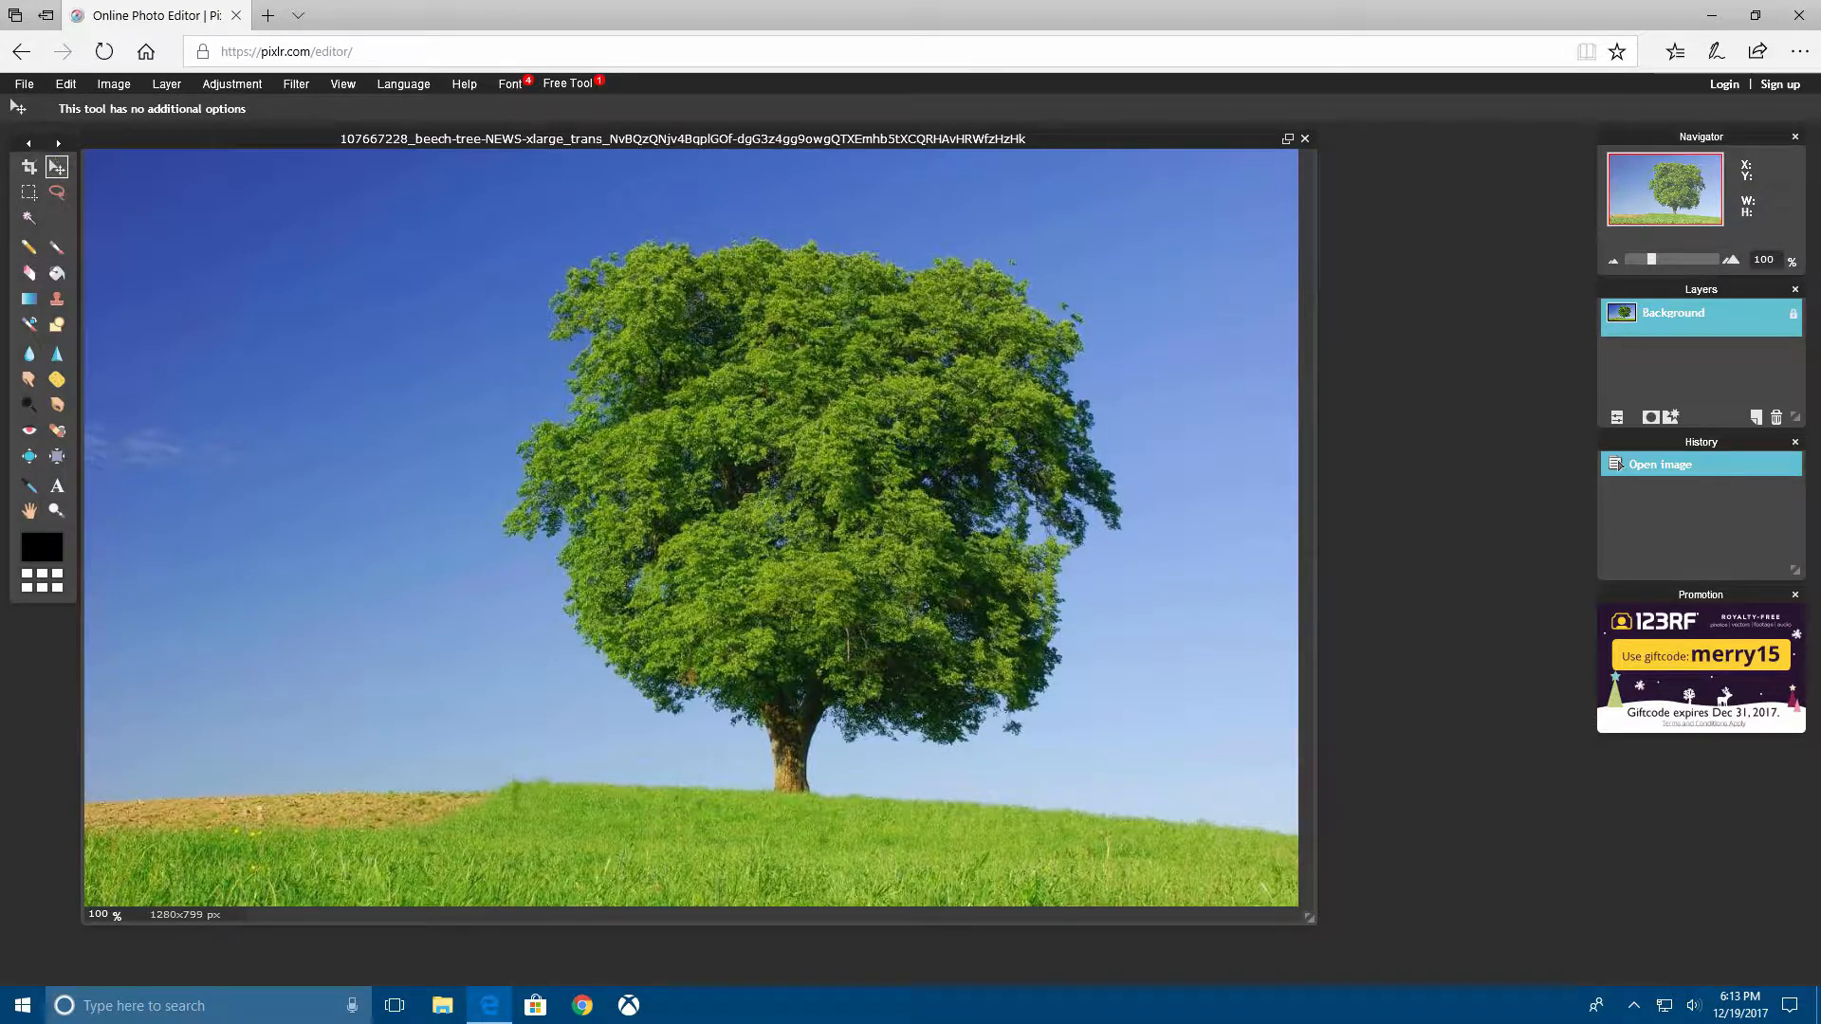
{"action": "left_click", "coordinate": [29, 168]}
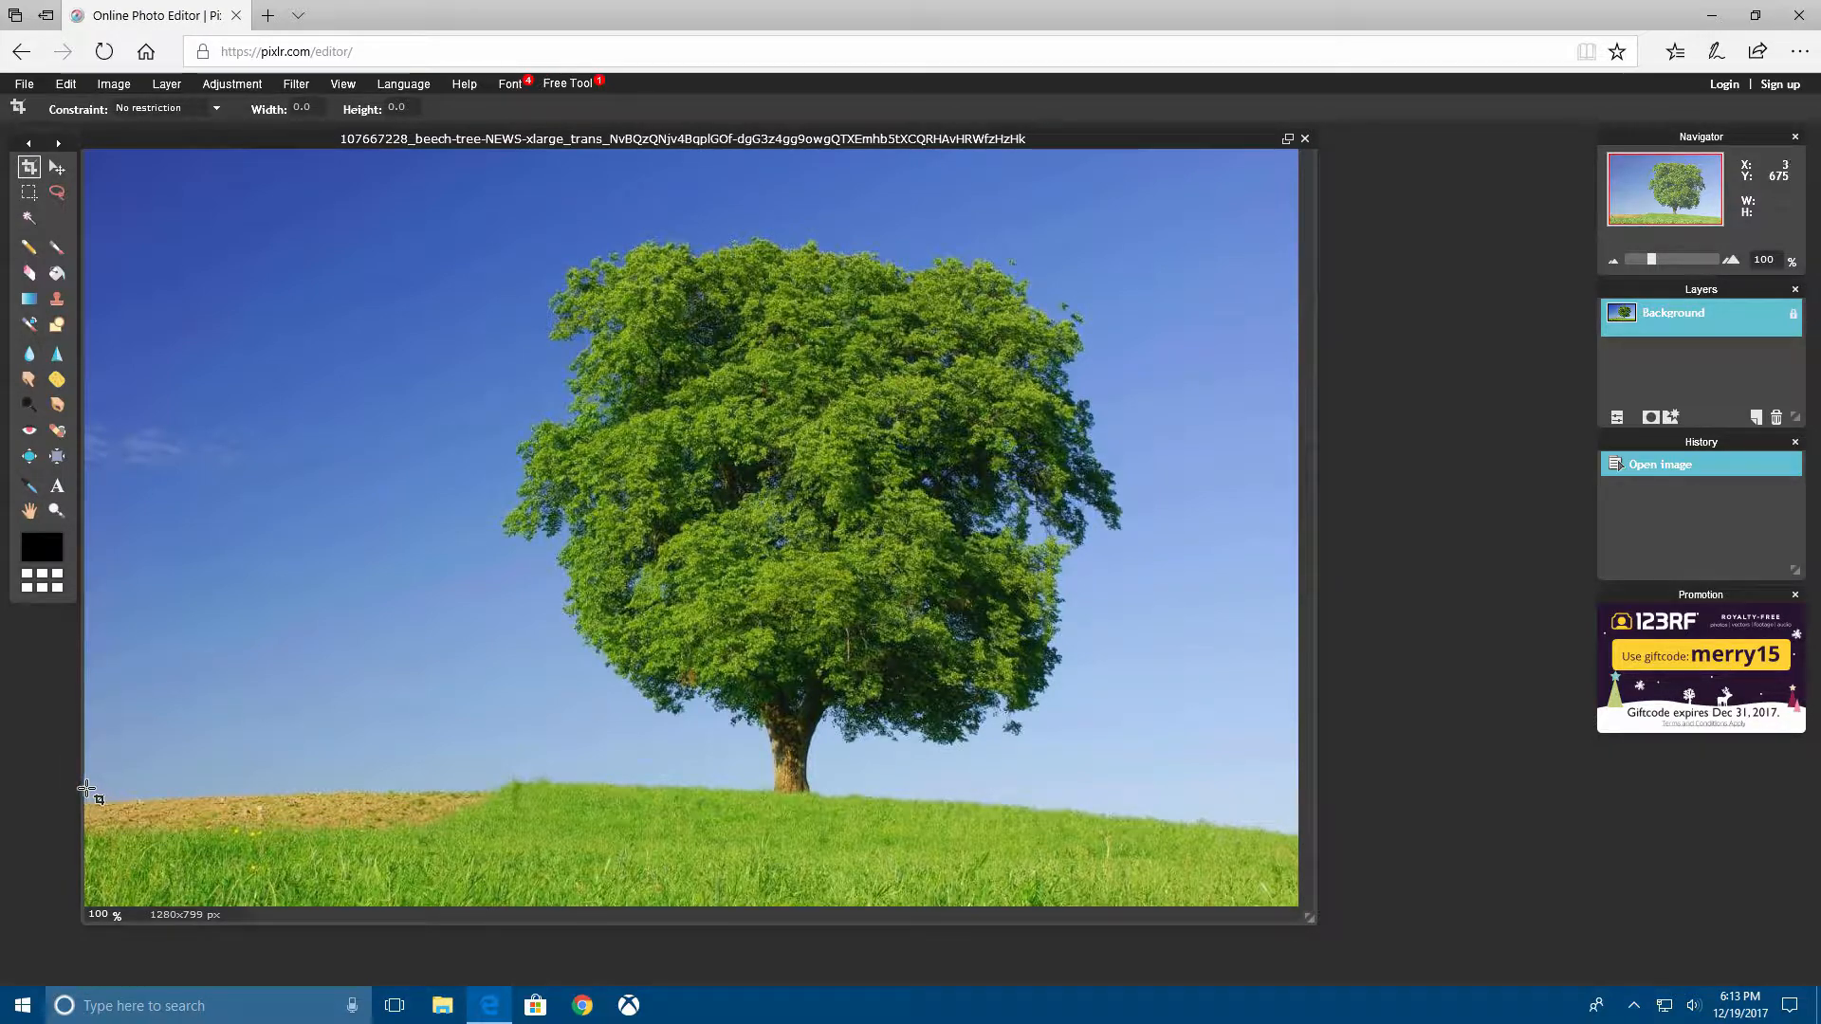
{"action": "left_click_drag", "start_coordinate": [86, 789], "coordinate": [1309, 927]}
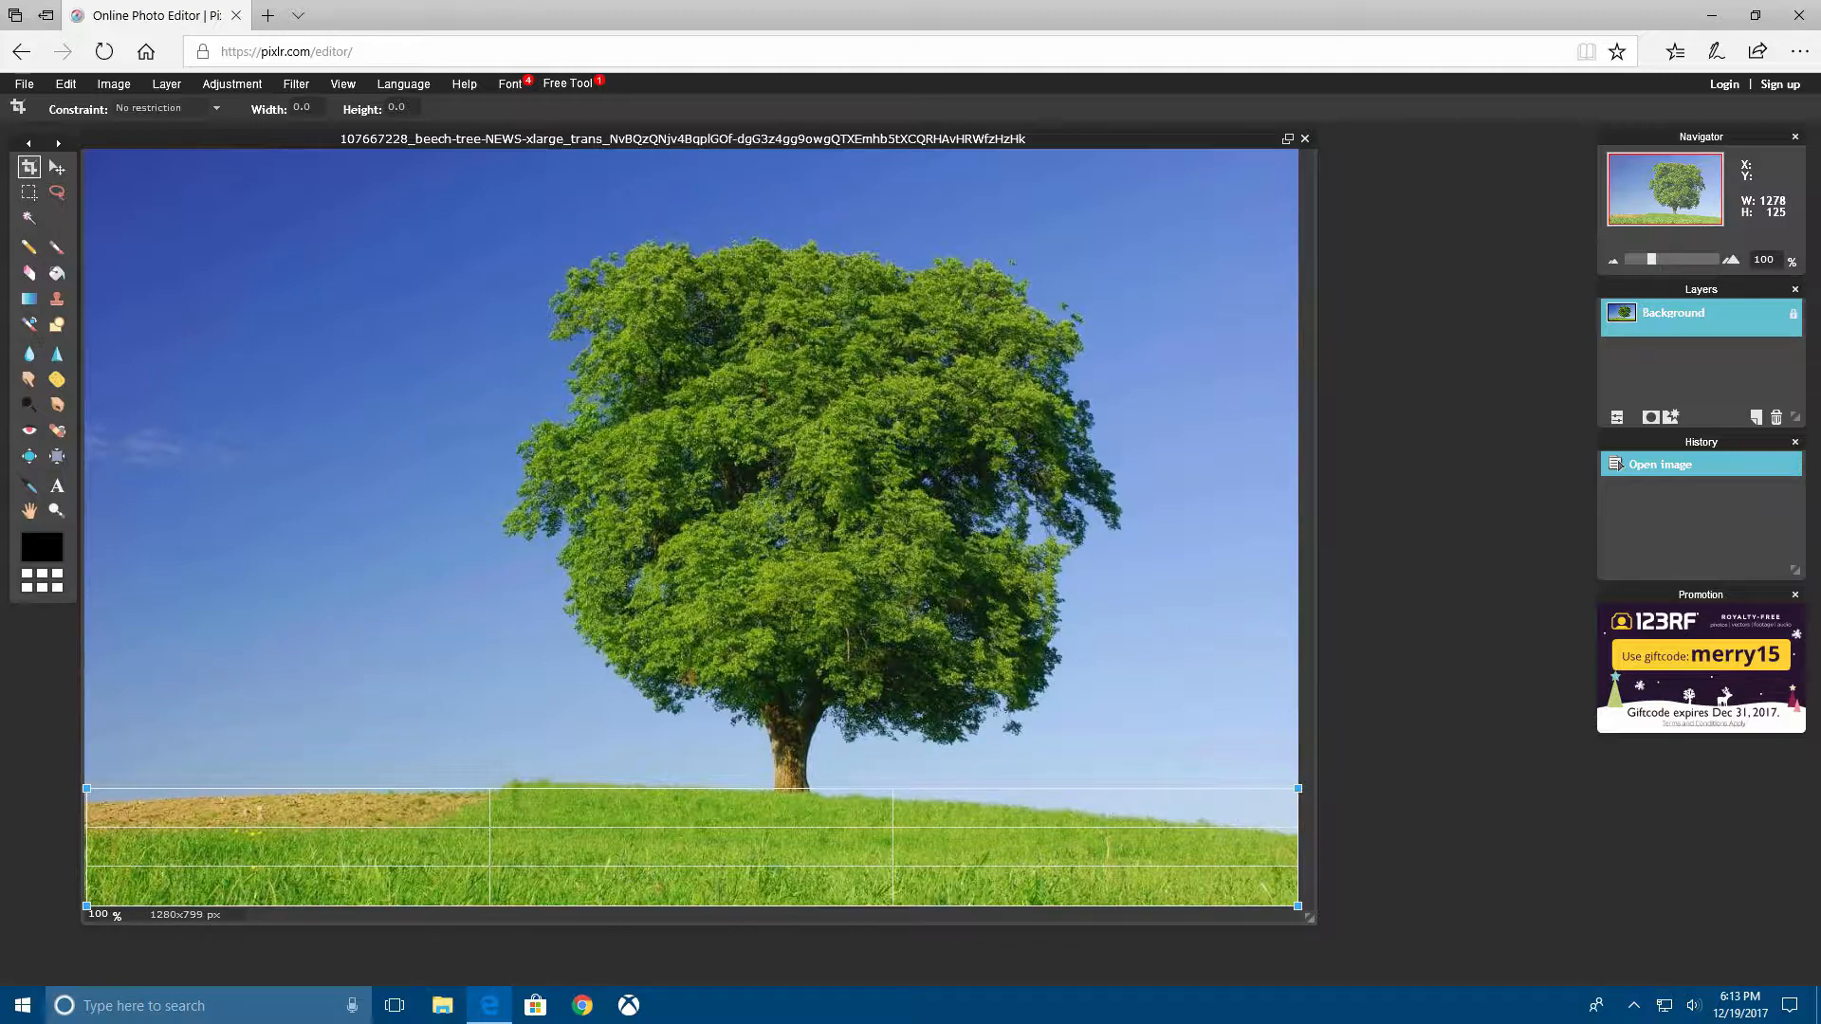
{"action": "left_click_drag", "start_coordinate": [86, 786], "coordinate": [1349, 908]}
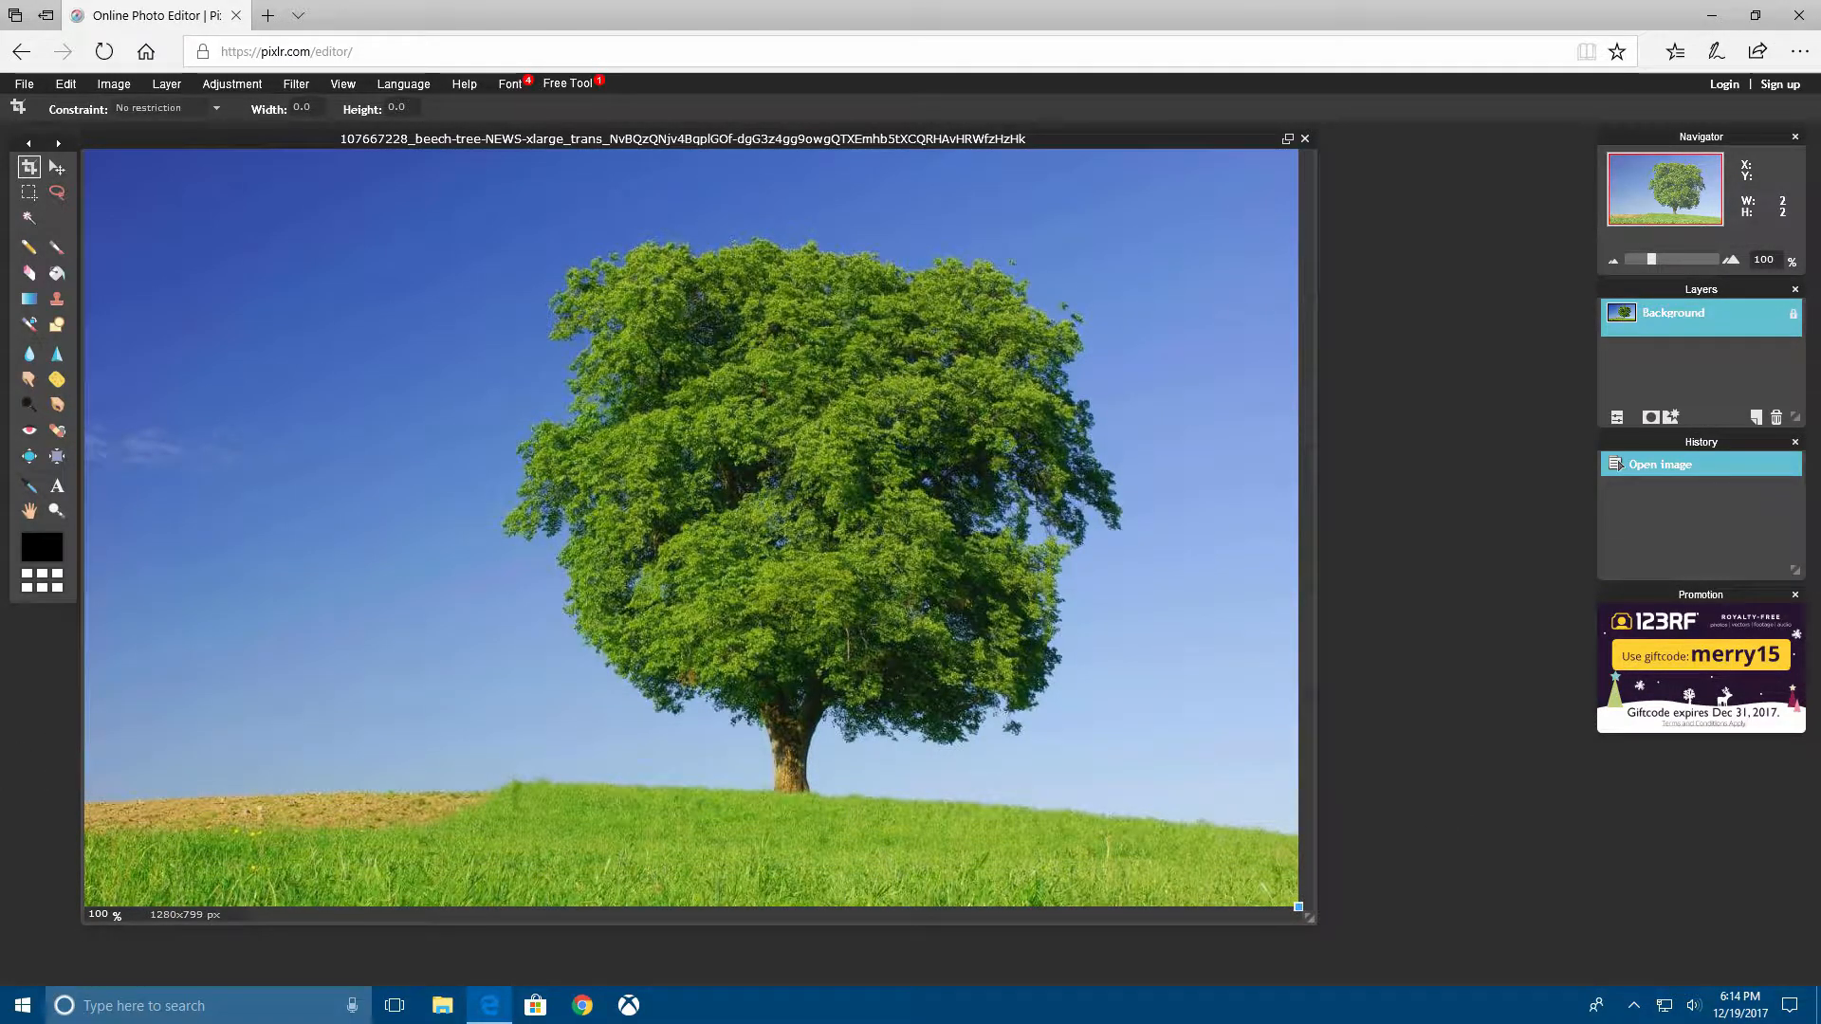
{"action": "key", "text": "Return"}
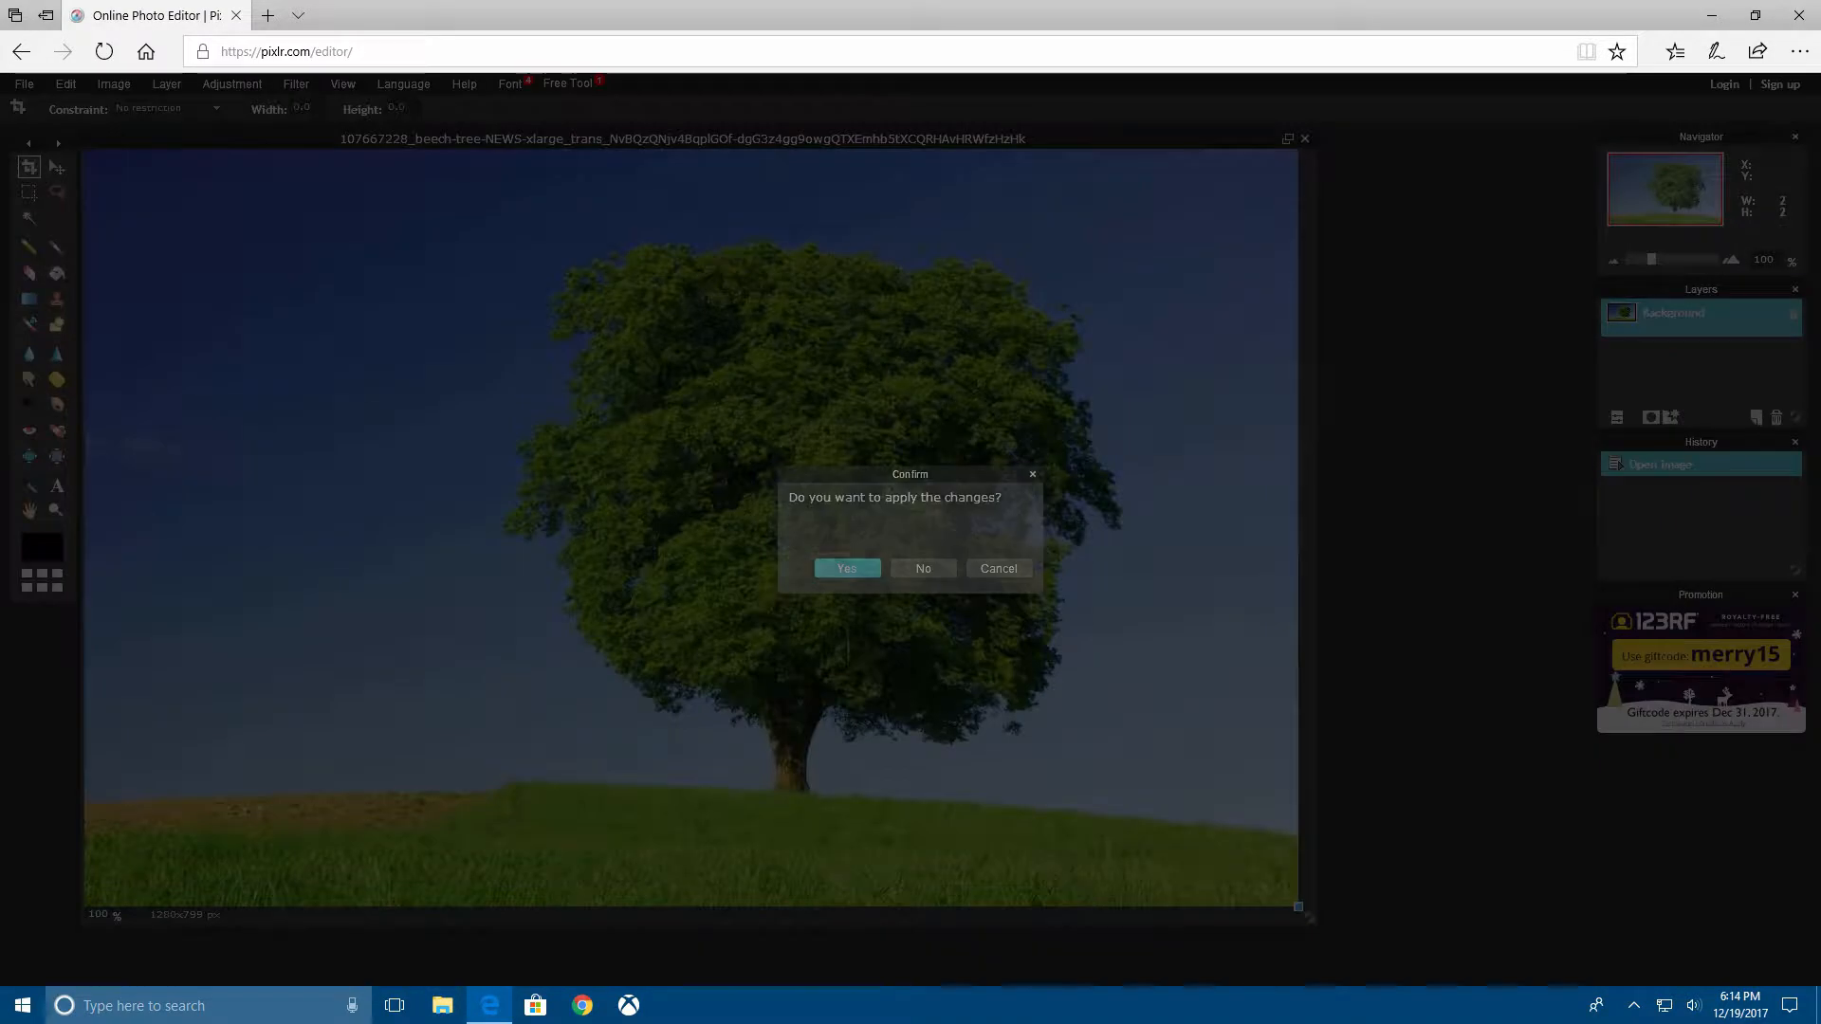
{"action": "left_click", "coordinate": [922, 568]}
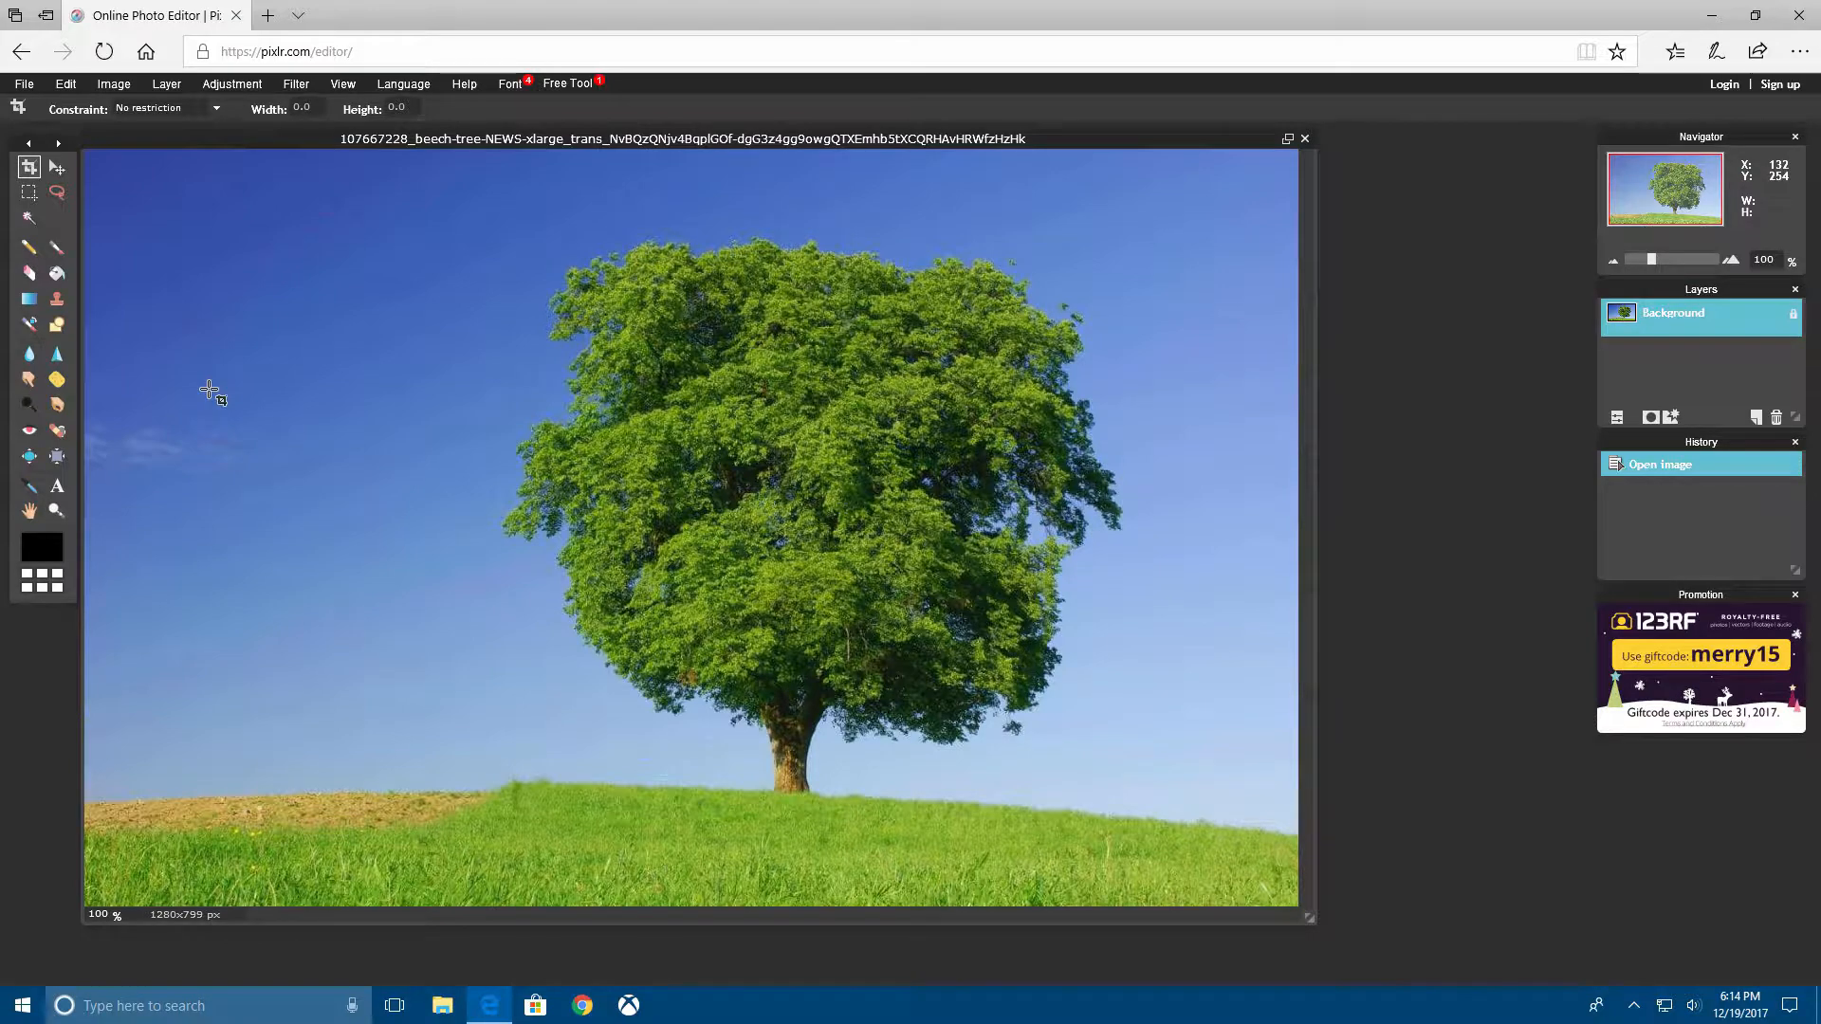
- Open the UFO image 165803233d74396 from the Downloads folder alongside the tree image
{"action": "left_click", "coordinate": [24, 84]}
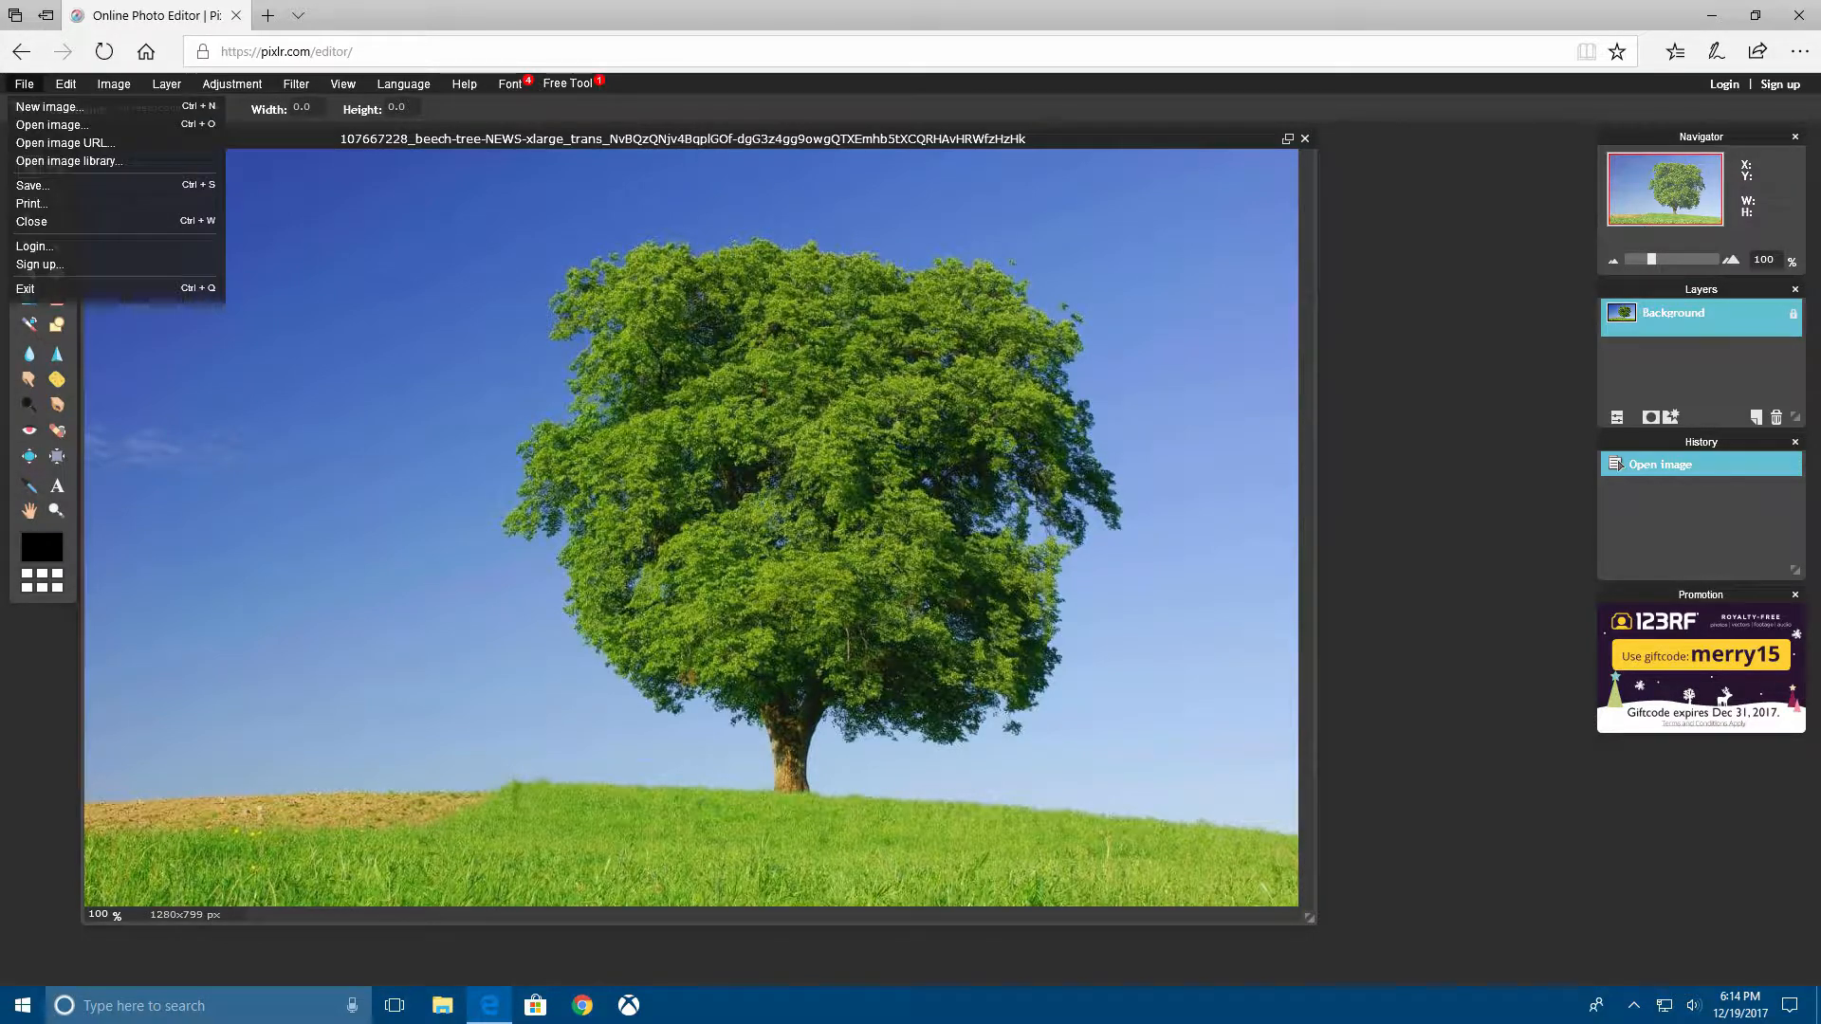
{"action": "left_click", "coordinate": [48, 124]}
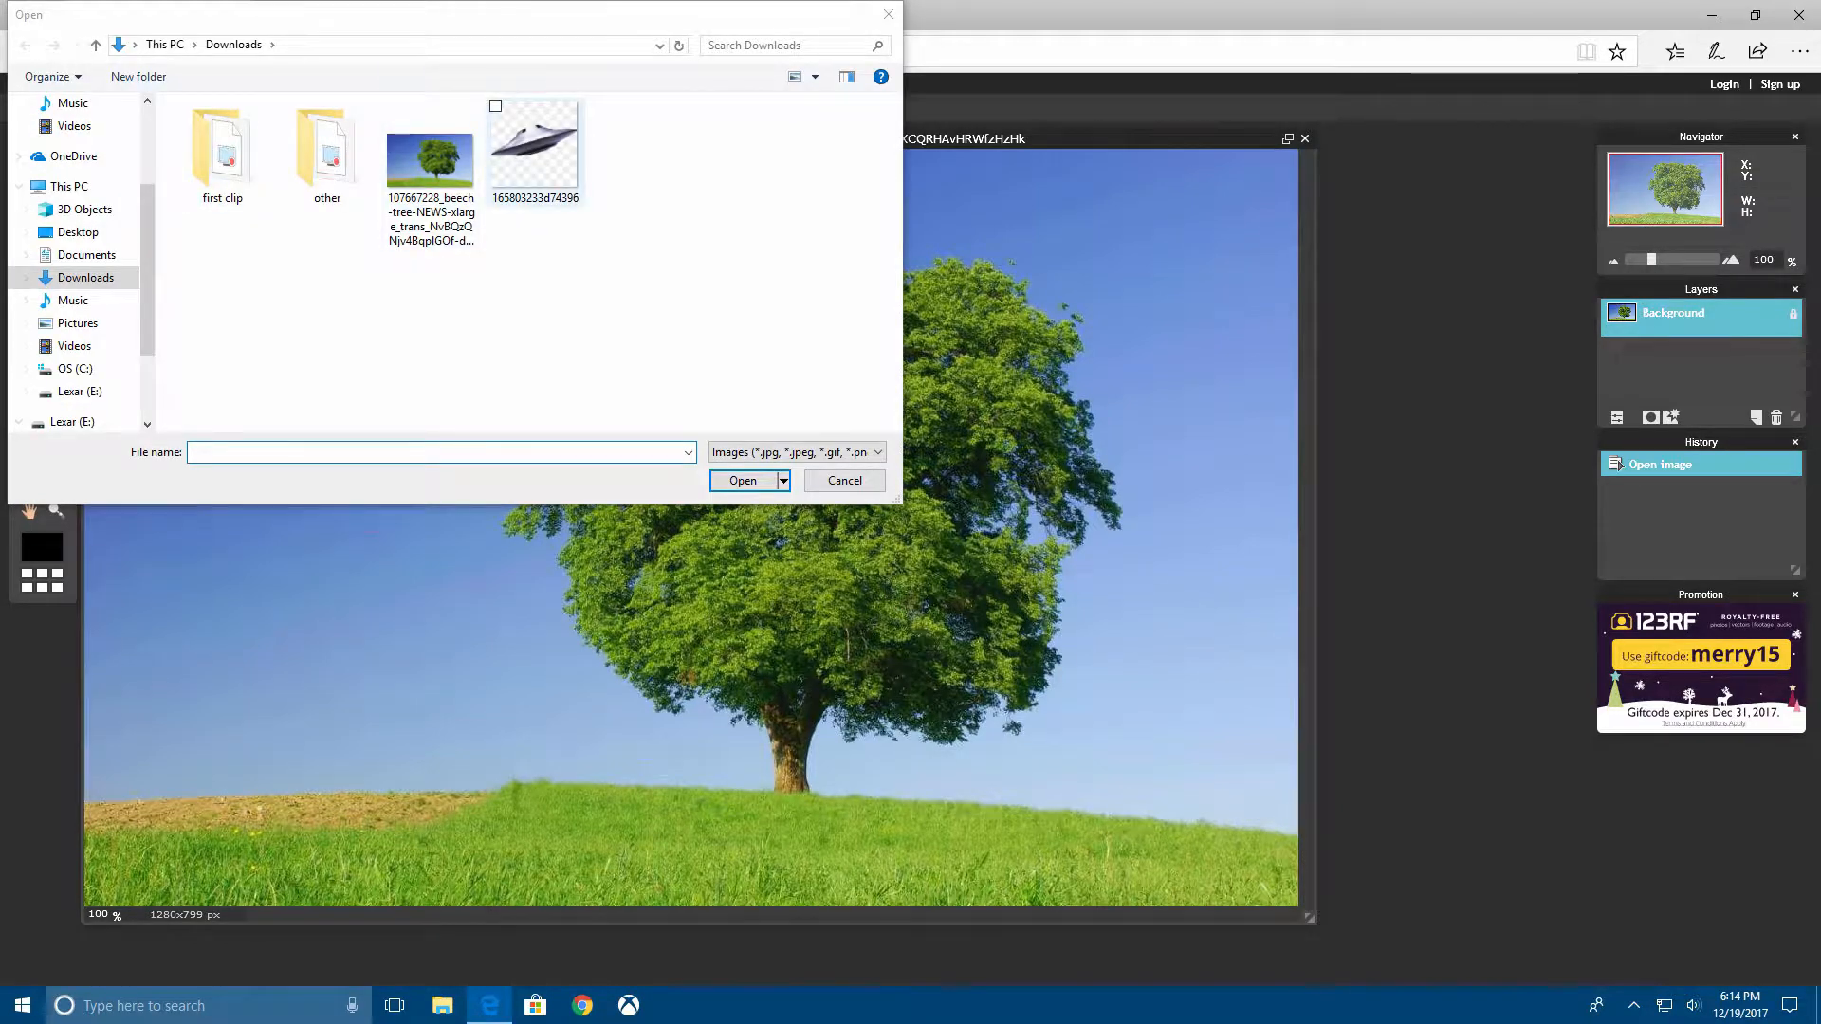
{"action": "left_click", "coordinate": [534, 147]}
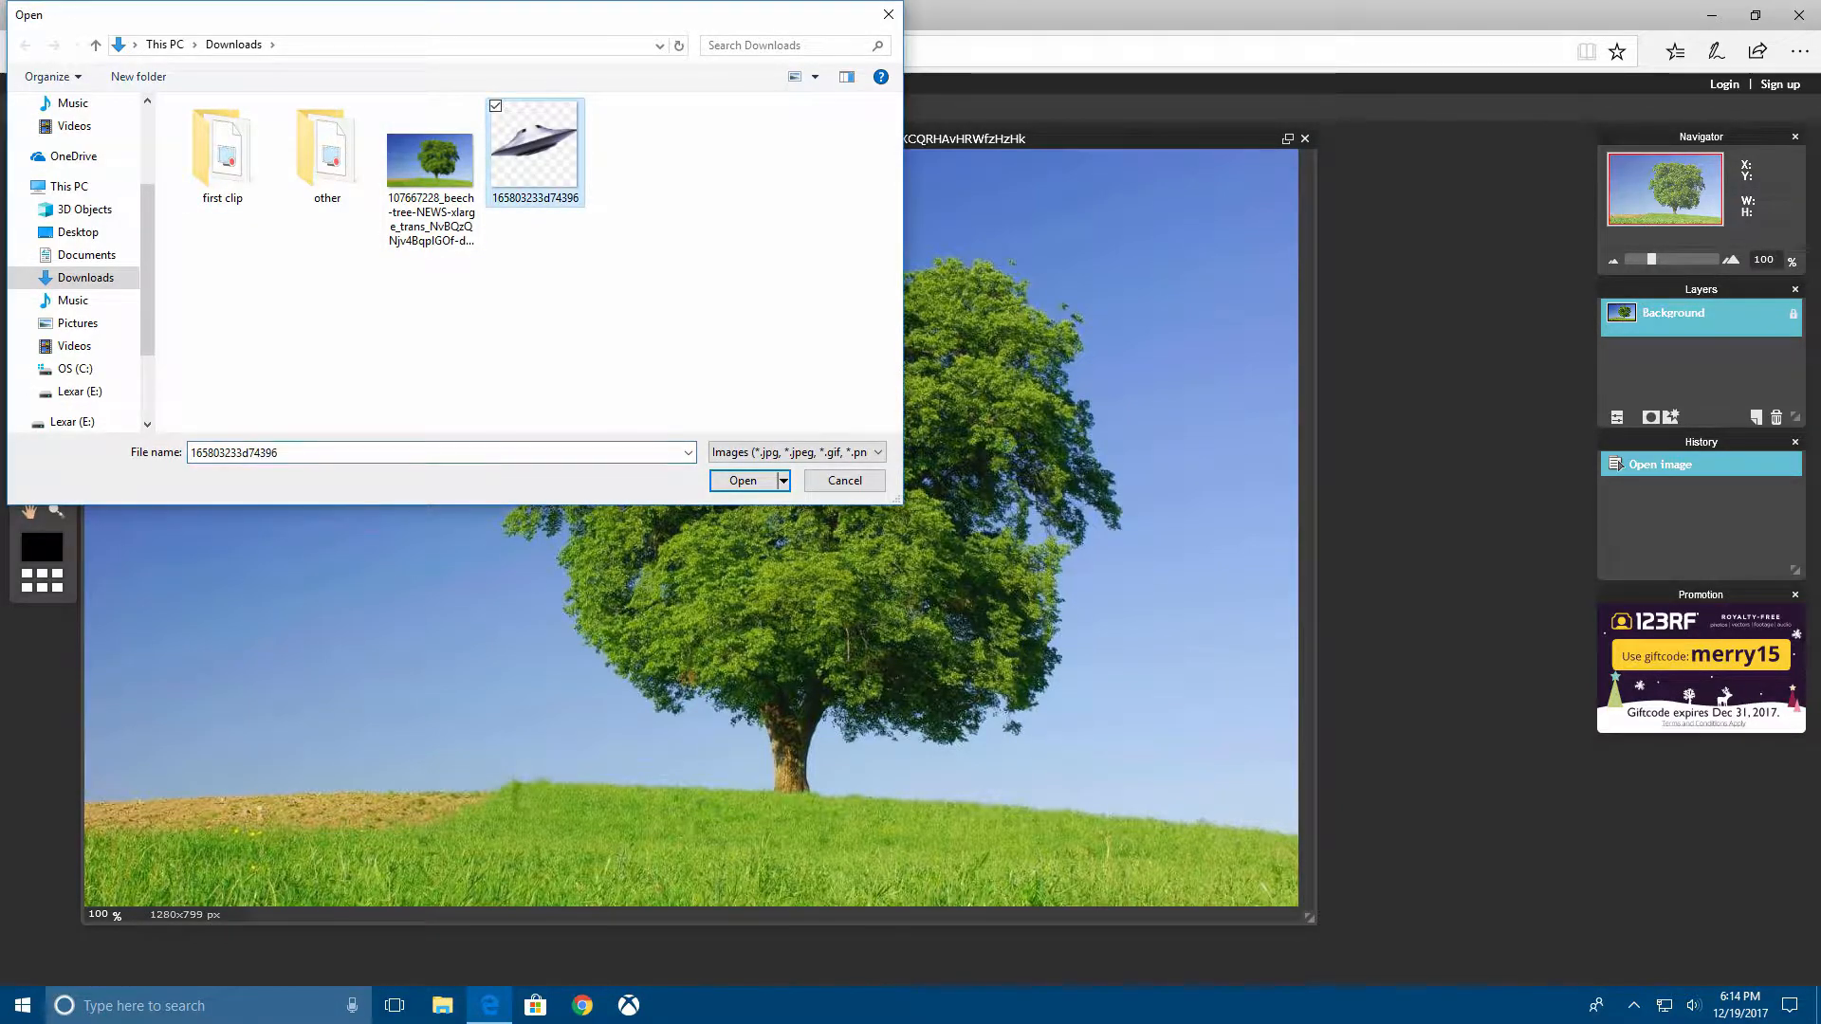
{"action": "left_click", "coordinate": [743, 481]}
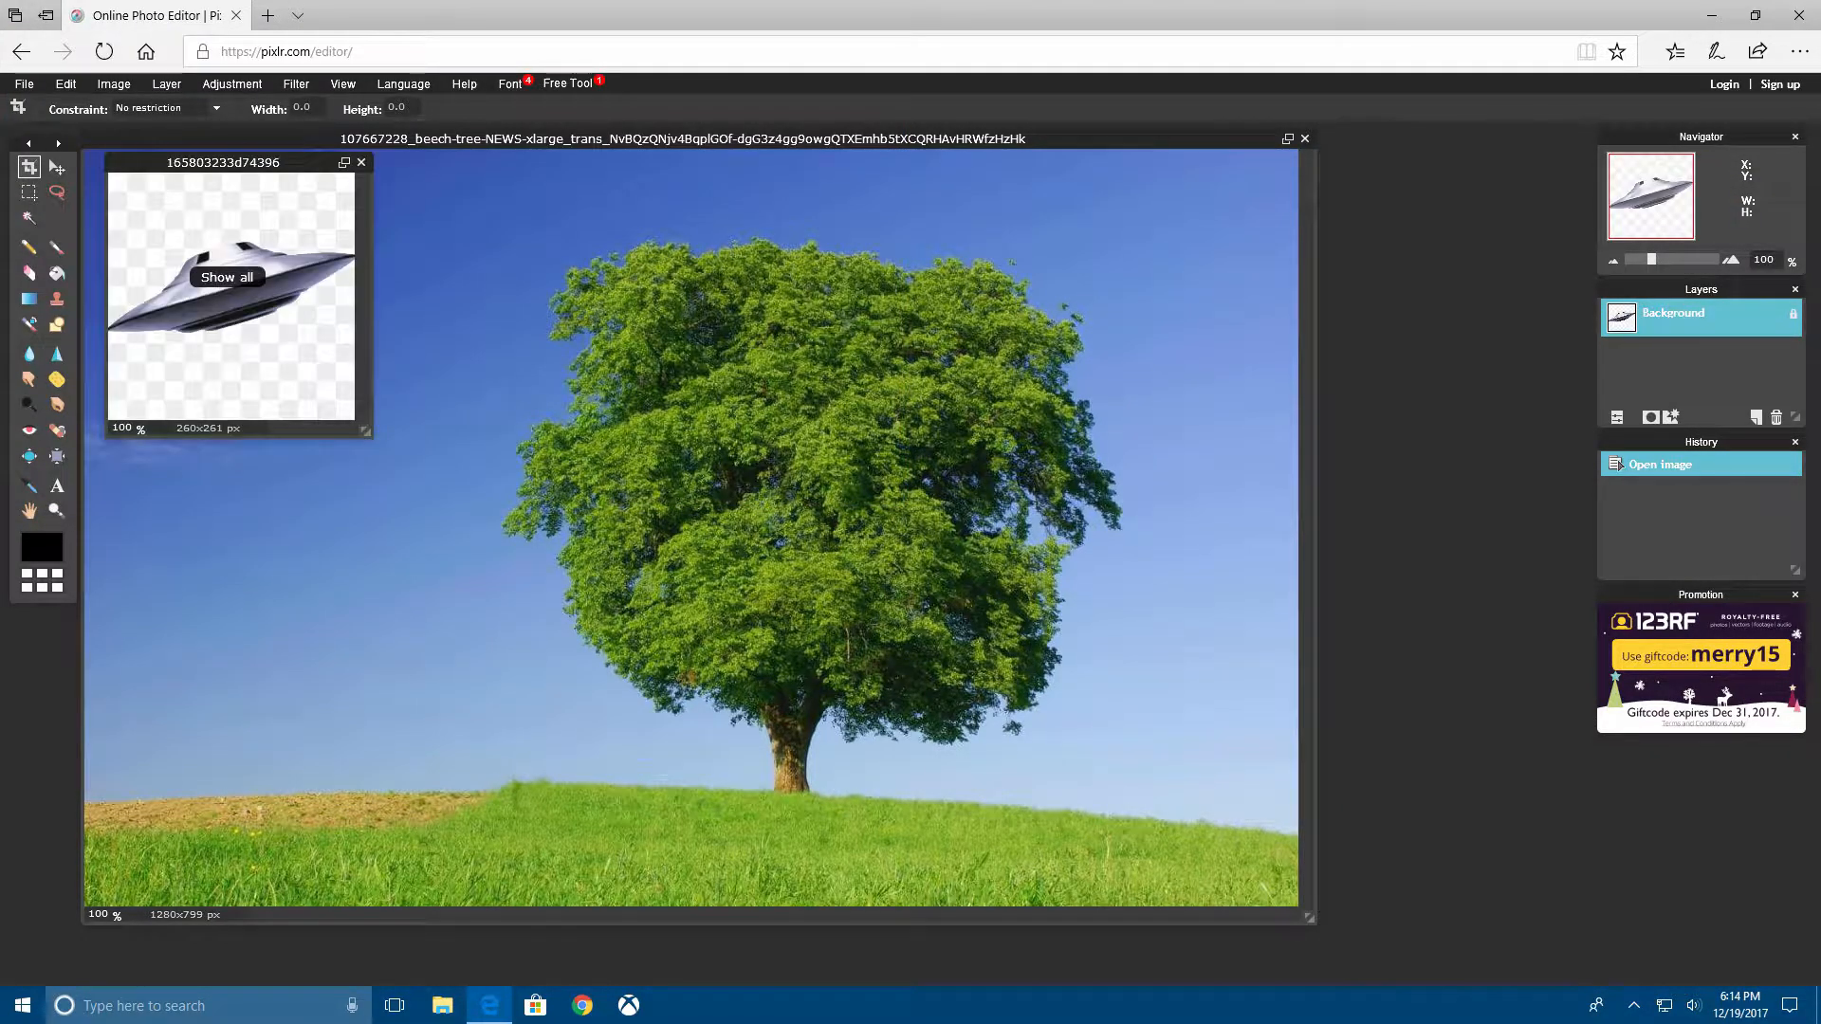
- Arrange both image windows so they are reachable and copy the UFO's Background layer into the tree image, closing the interrupting notifications
{"action": "left_click_drag", "start_coordinate": [223, 162], "coordinate": [374, 290]}
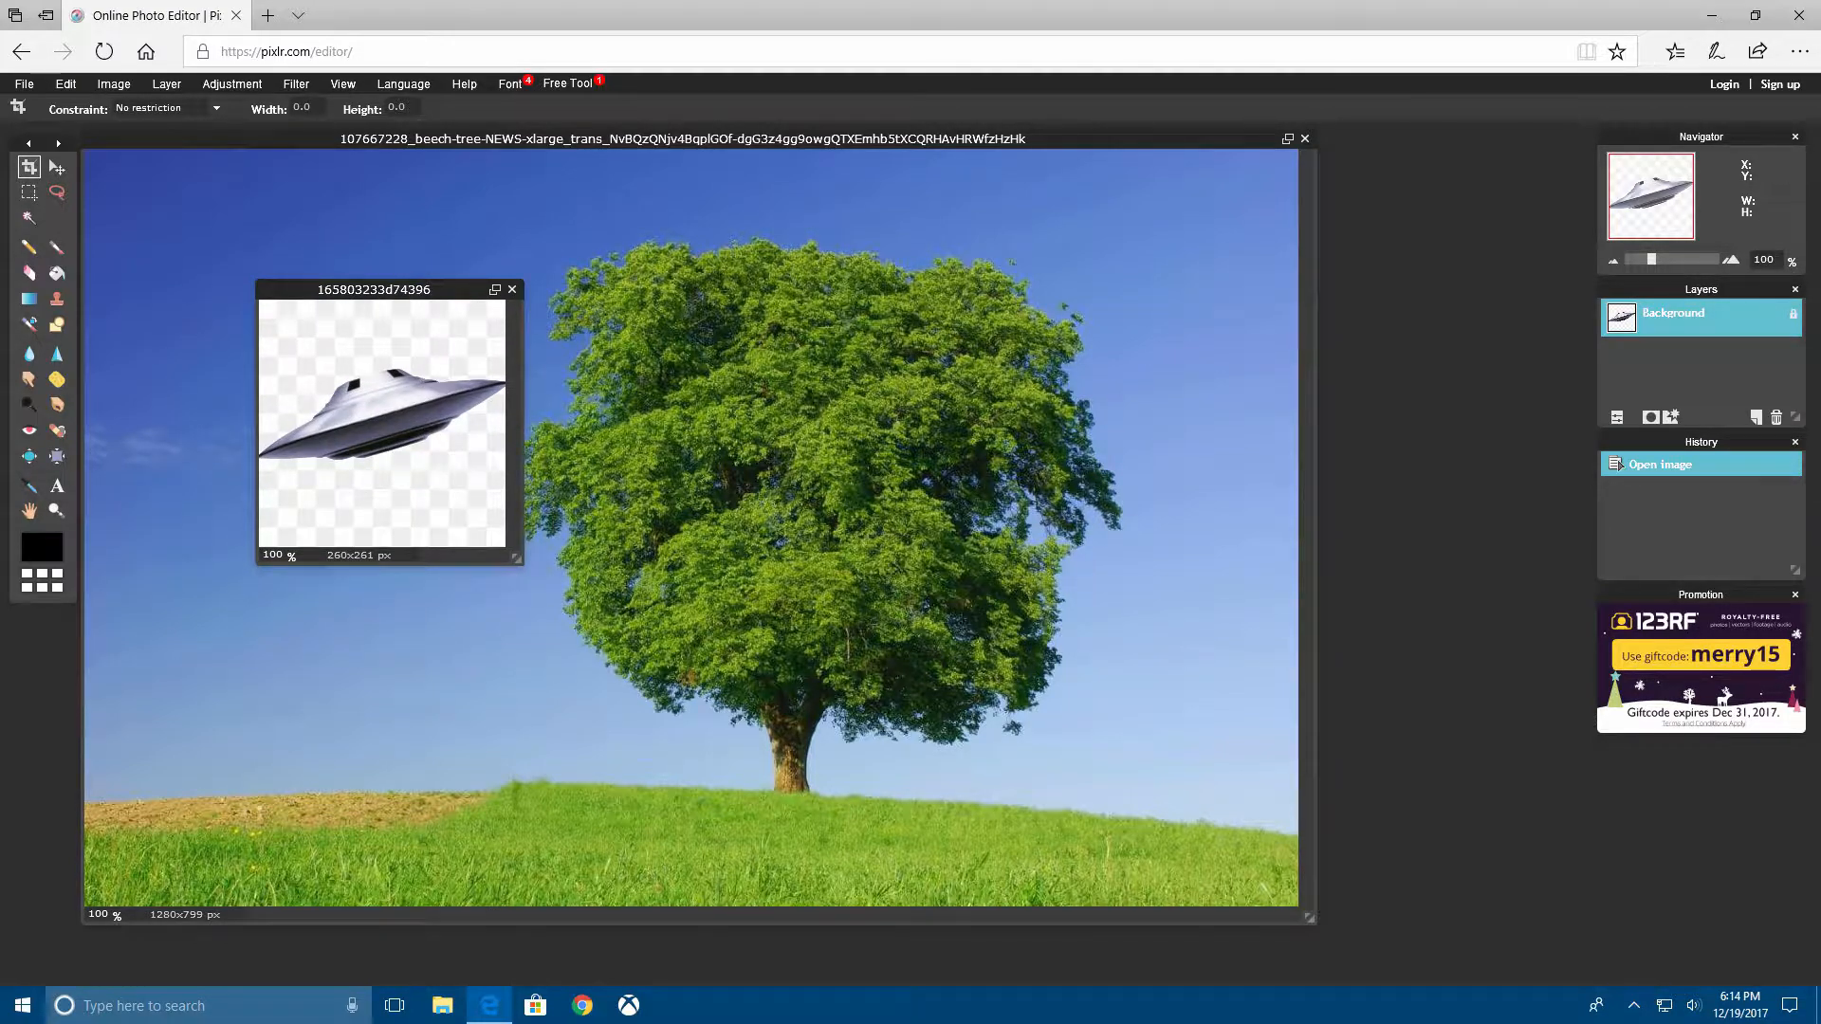
{"action": "left_click", "coordinate": [662, 777]}
{"action": "left_click_drag", "start_coordinate": [664, 139], "coordinate": [551, 365]}
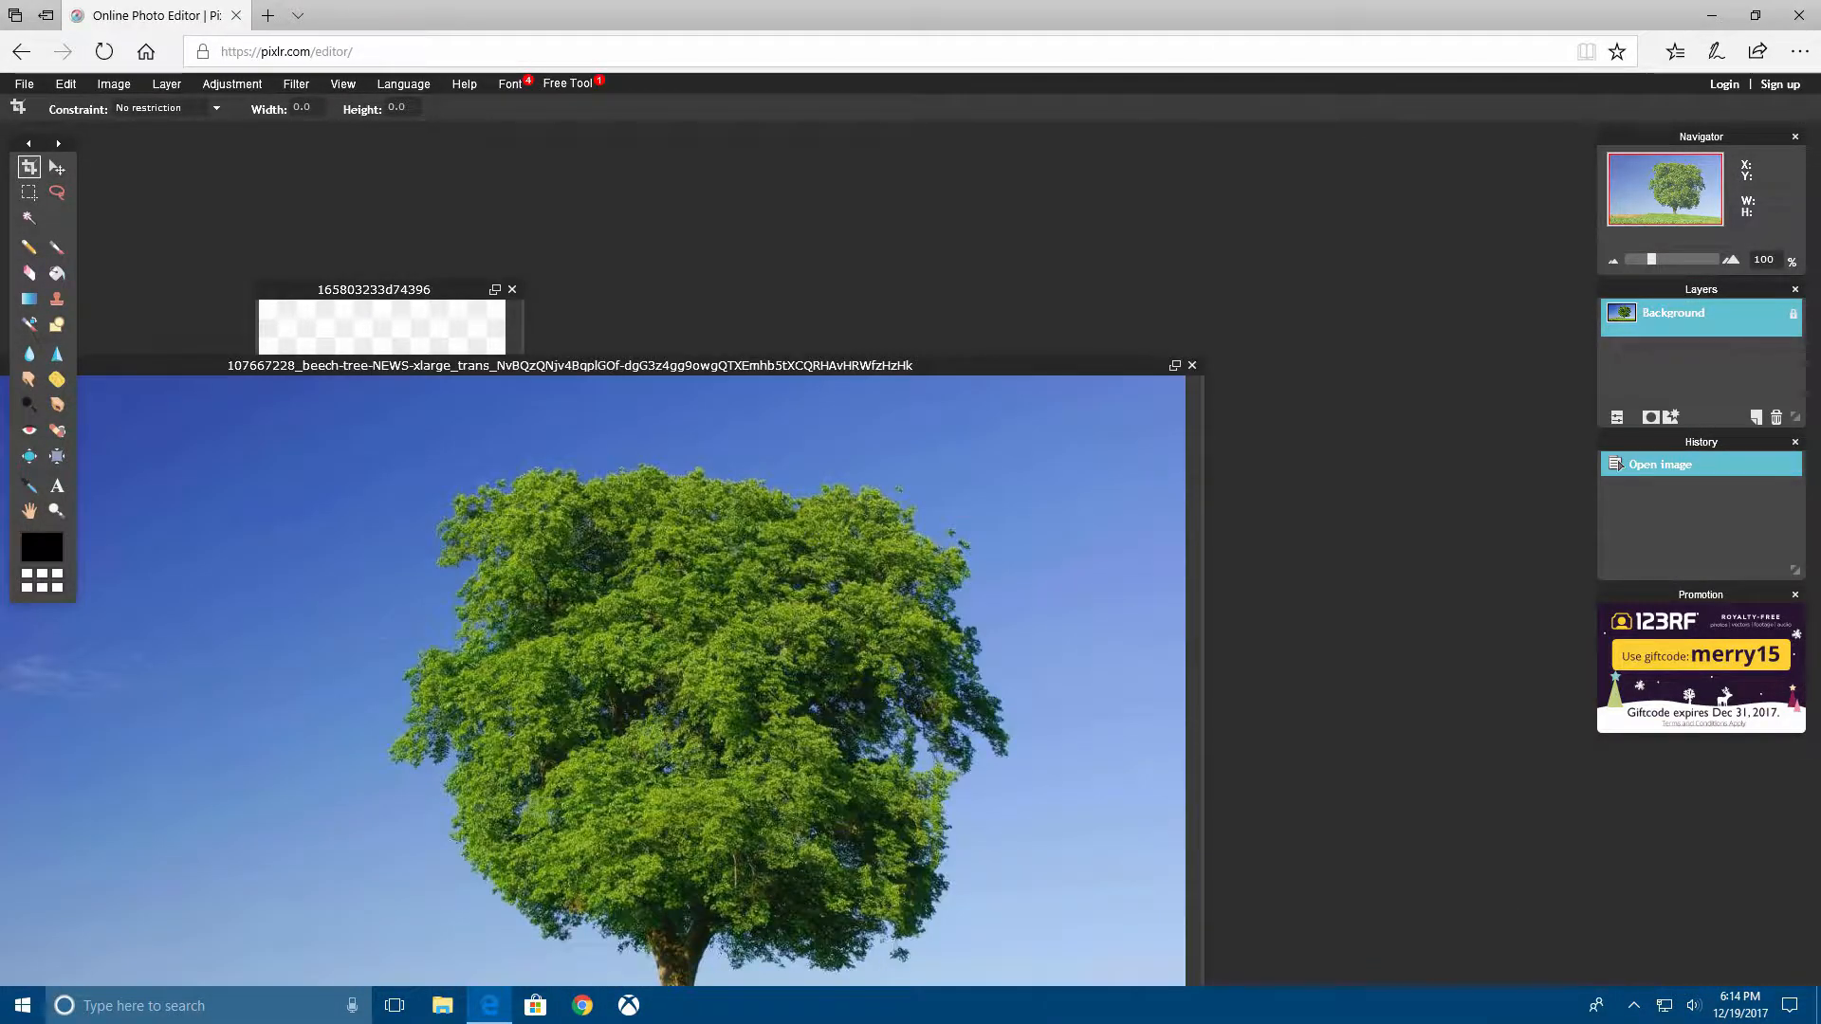
{"action": "left_click", "coordinate": [381, 326]}
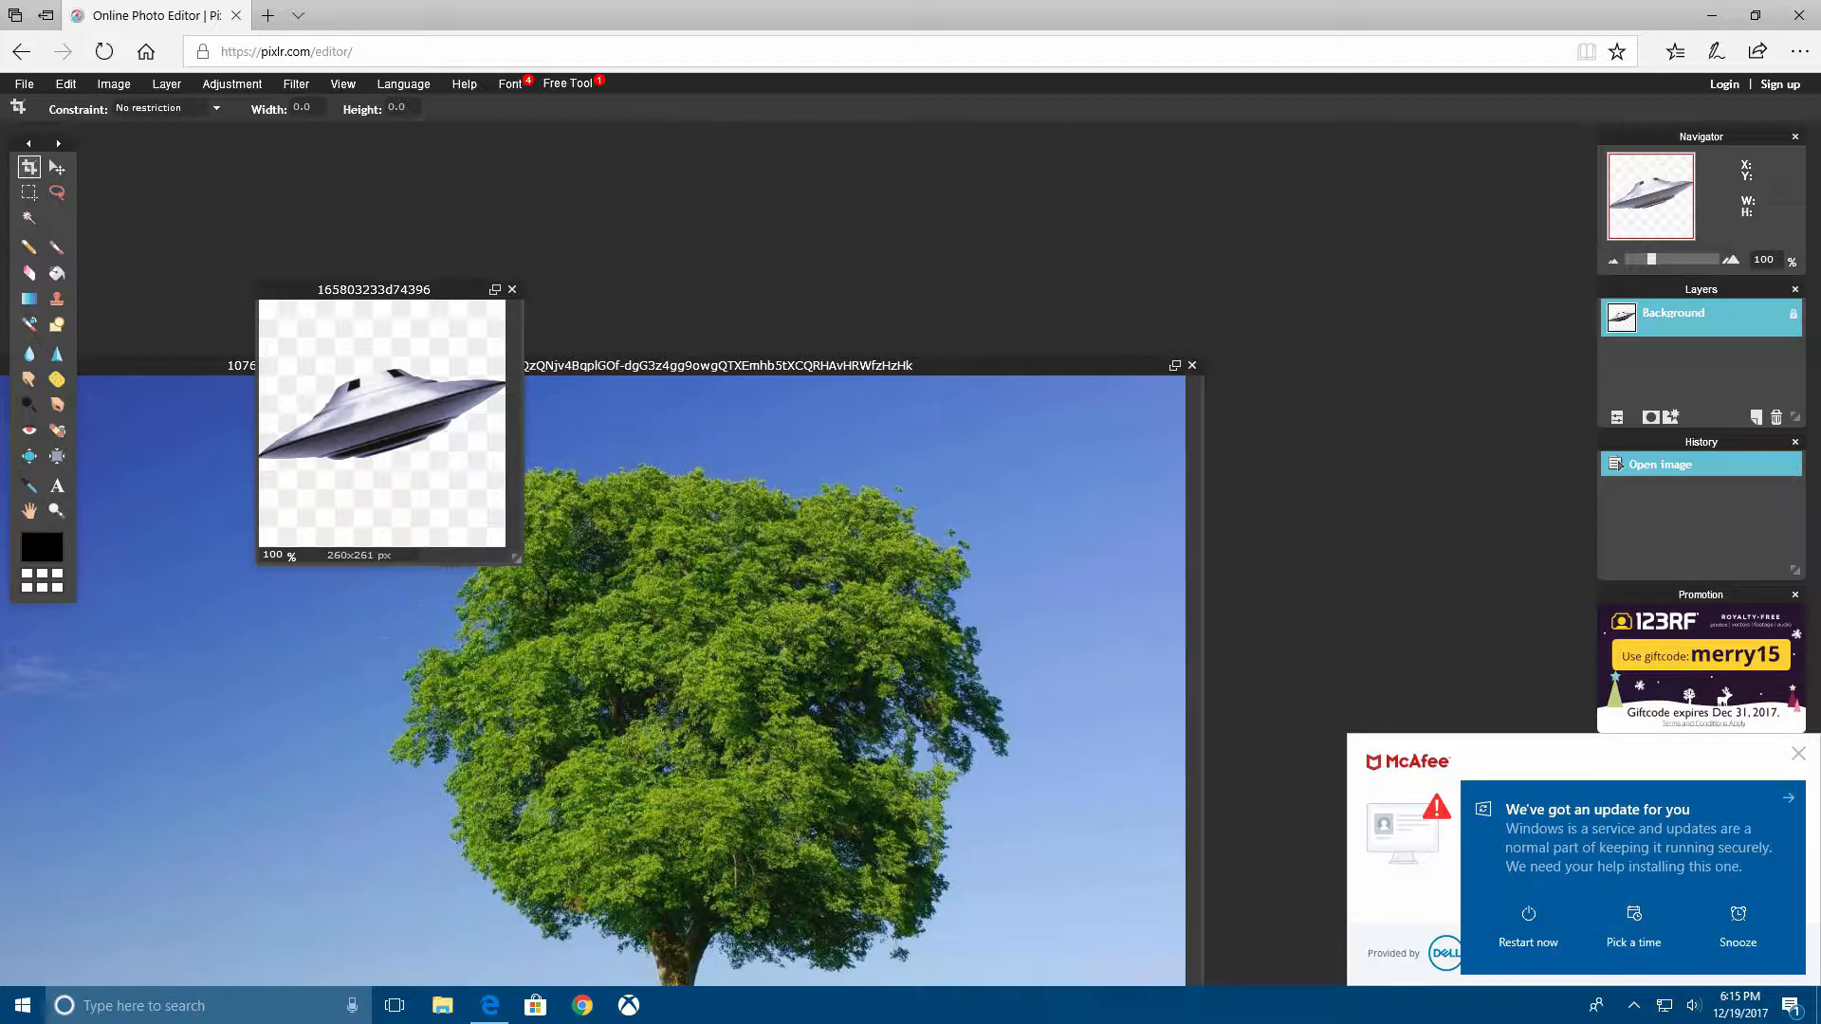
{"action": "left_click", "coordinate": [1787, 797]}
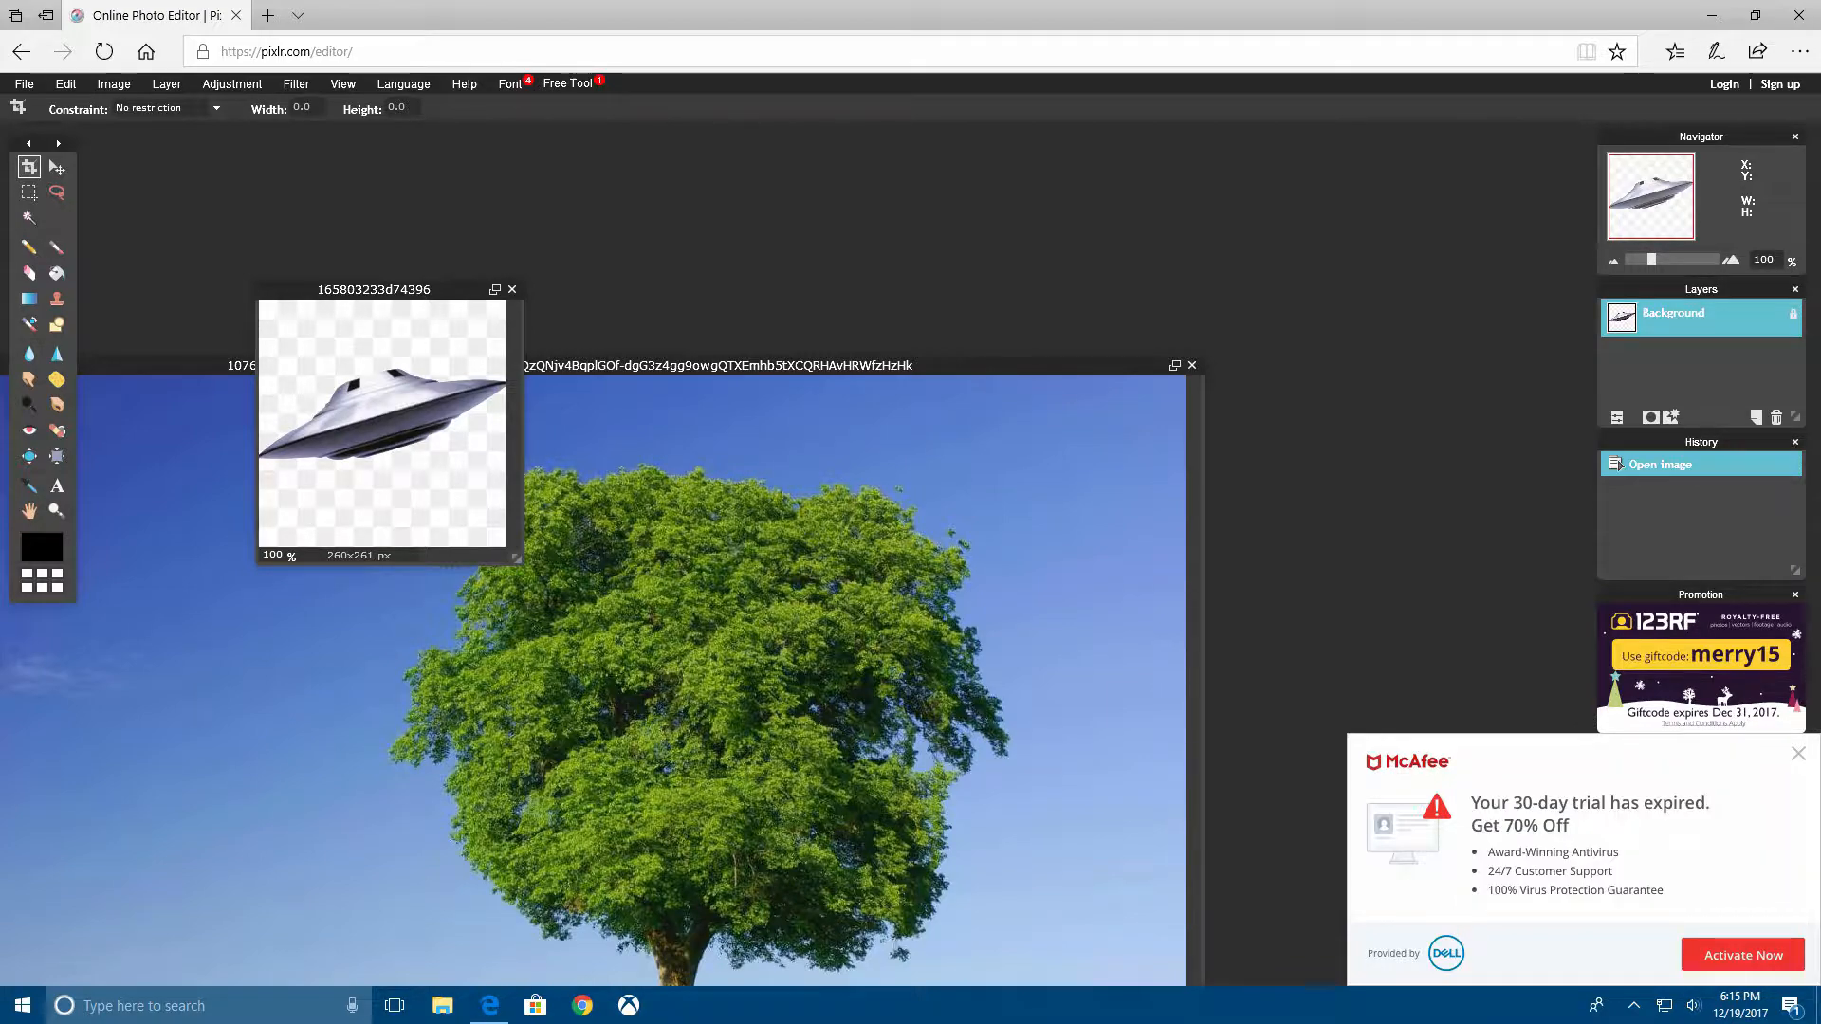
{"action": "left_click", "coordinate": [1797, 753]}
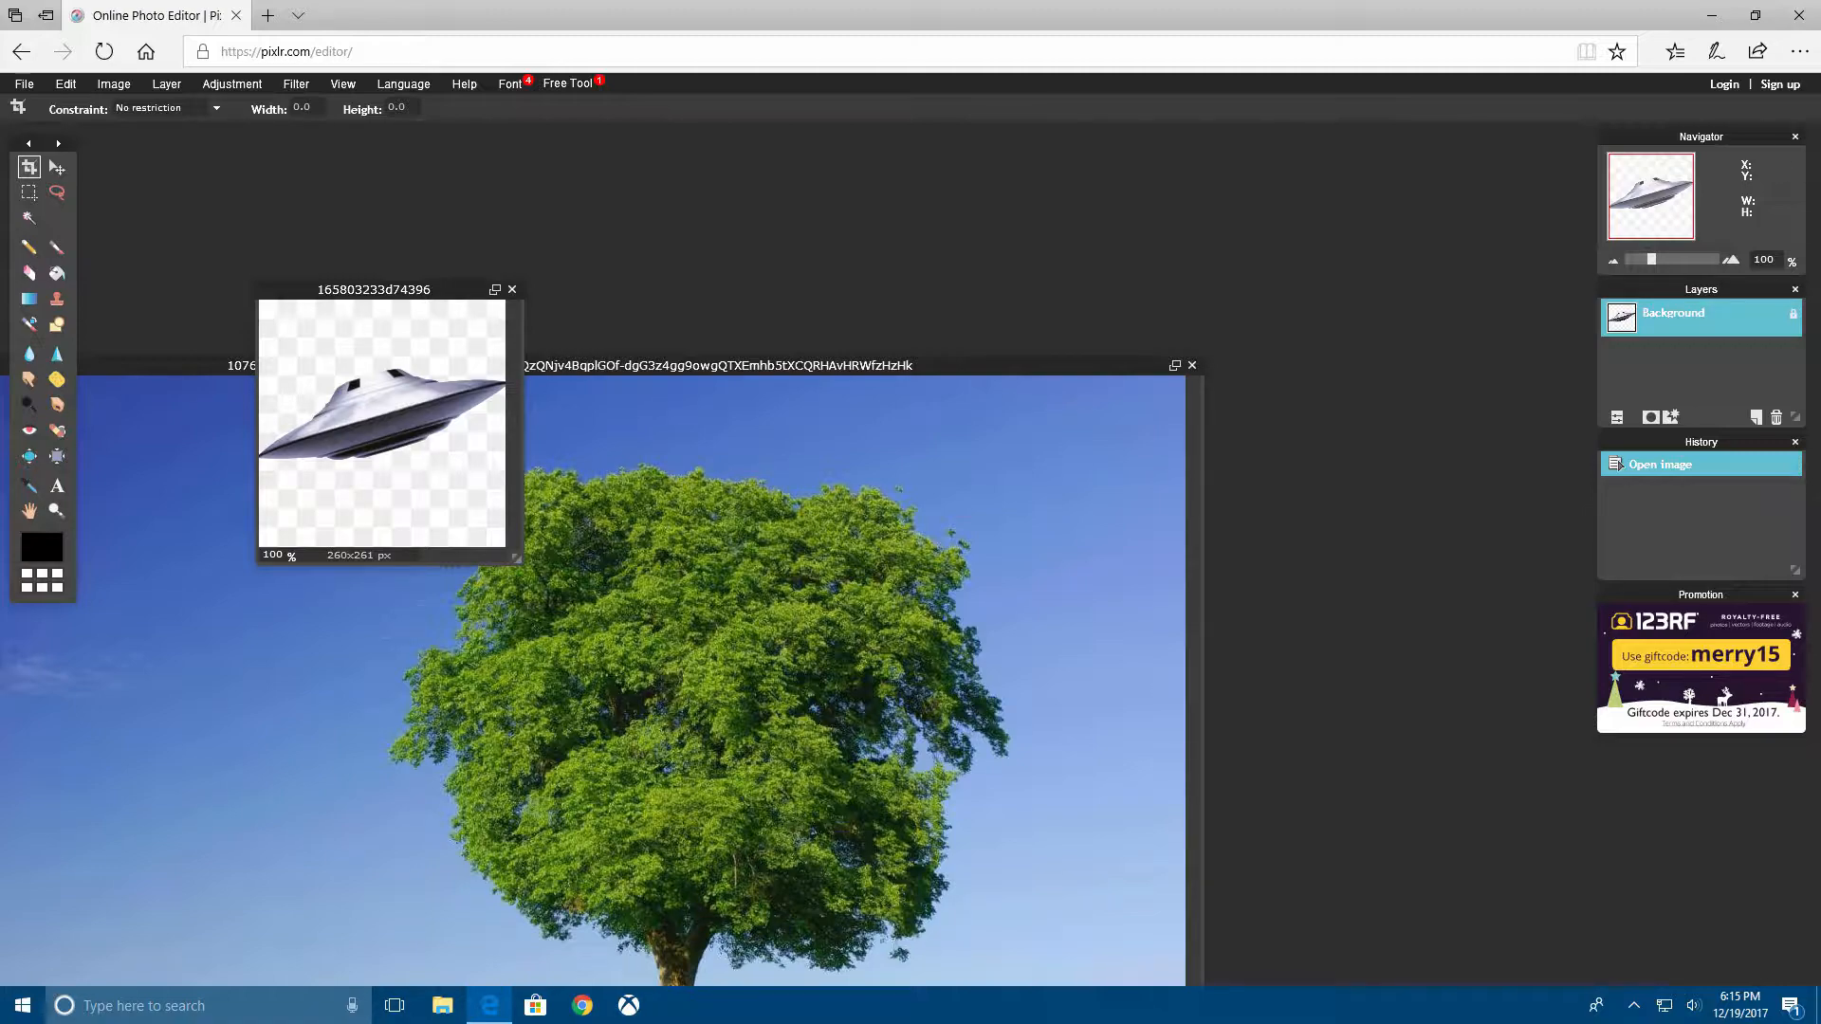
{"action": "left_click_drag", "start_coordinate": [1674, 315], "coordinate": [318, 713]}
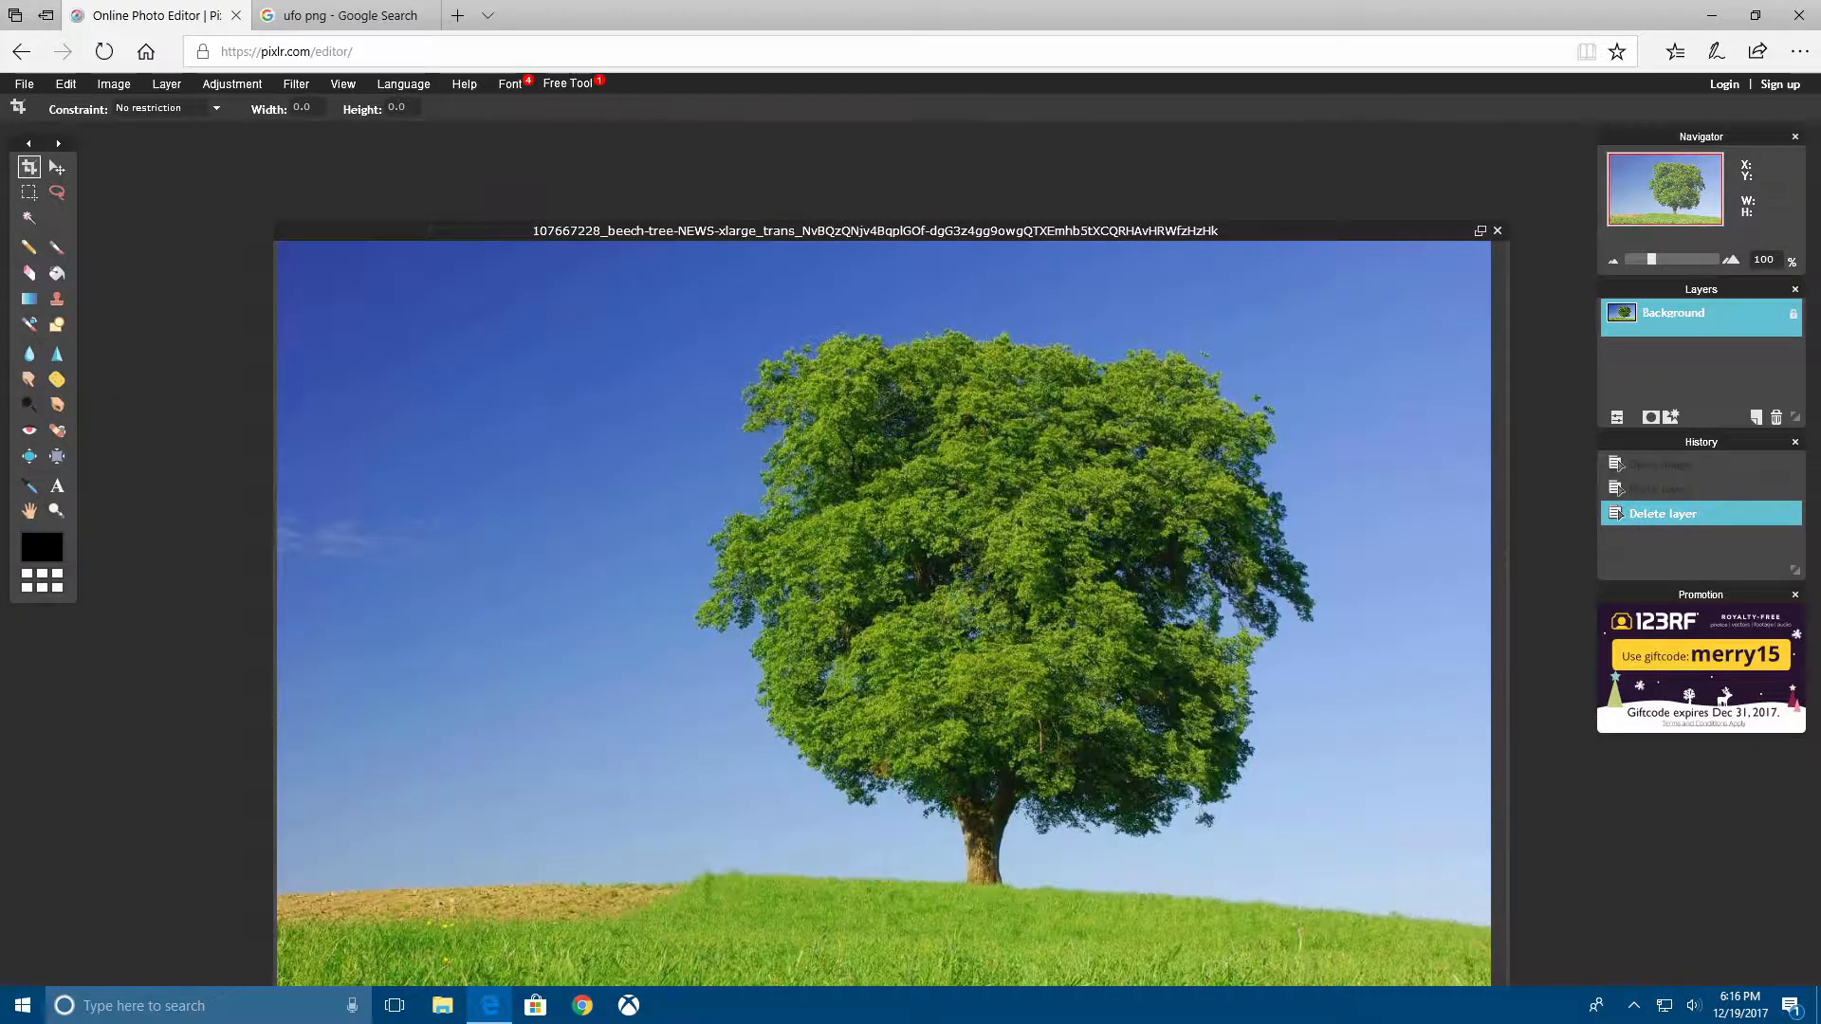
- Move the tree image window back up beside the tools and open the two-UFO image 580b585b2edbce24c47b2d2e from Downloads
{"action": "left_click_drag", "start_coordinate": [876, 231], "coordinate": [684, 141]}
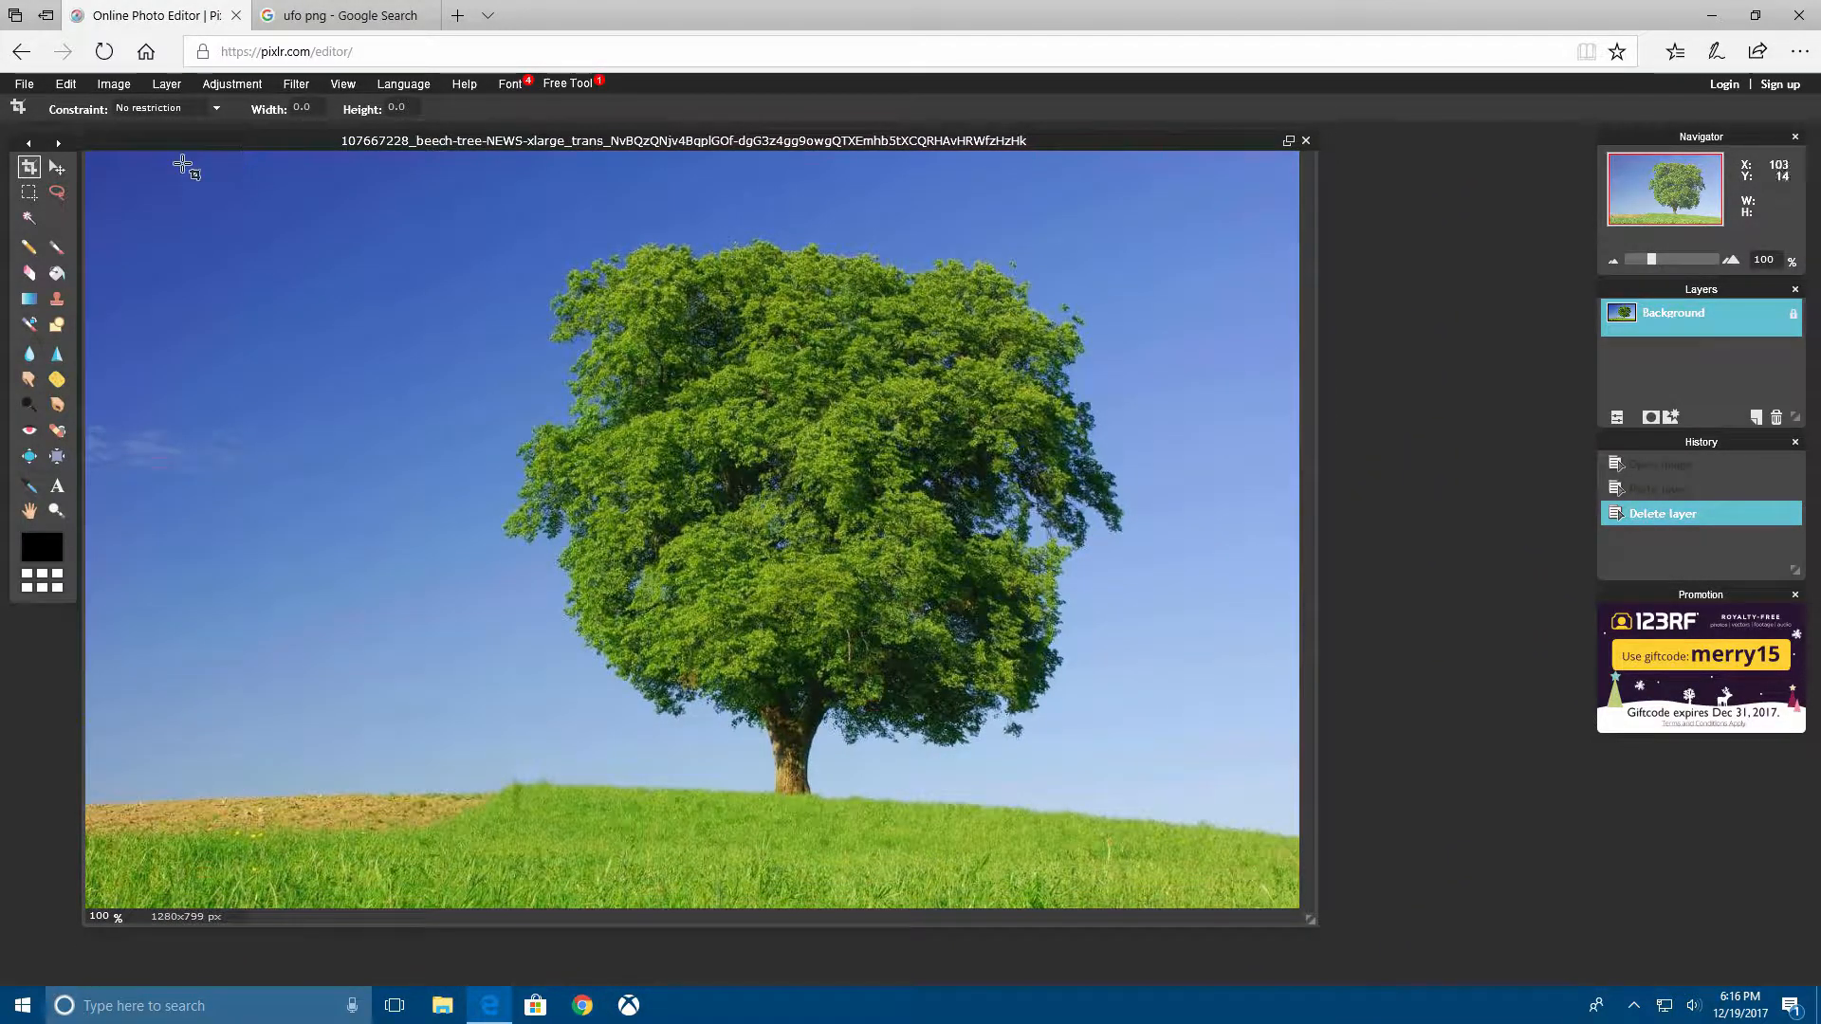
{"action": "left_click", "coordinate": [24, 84]}
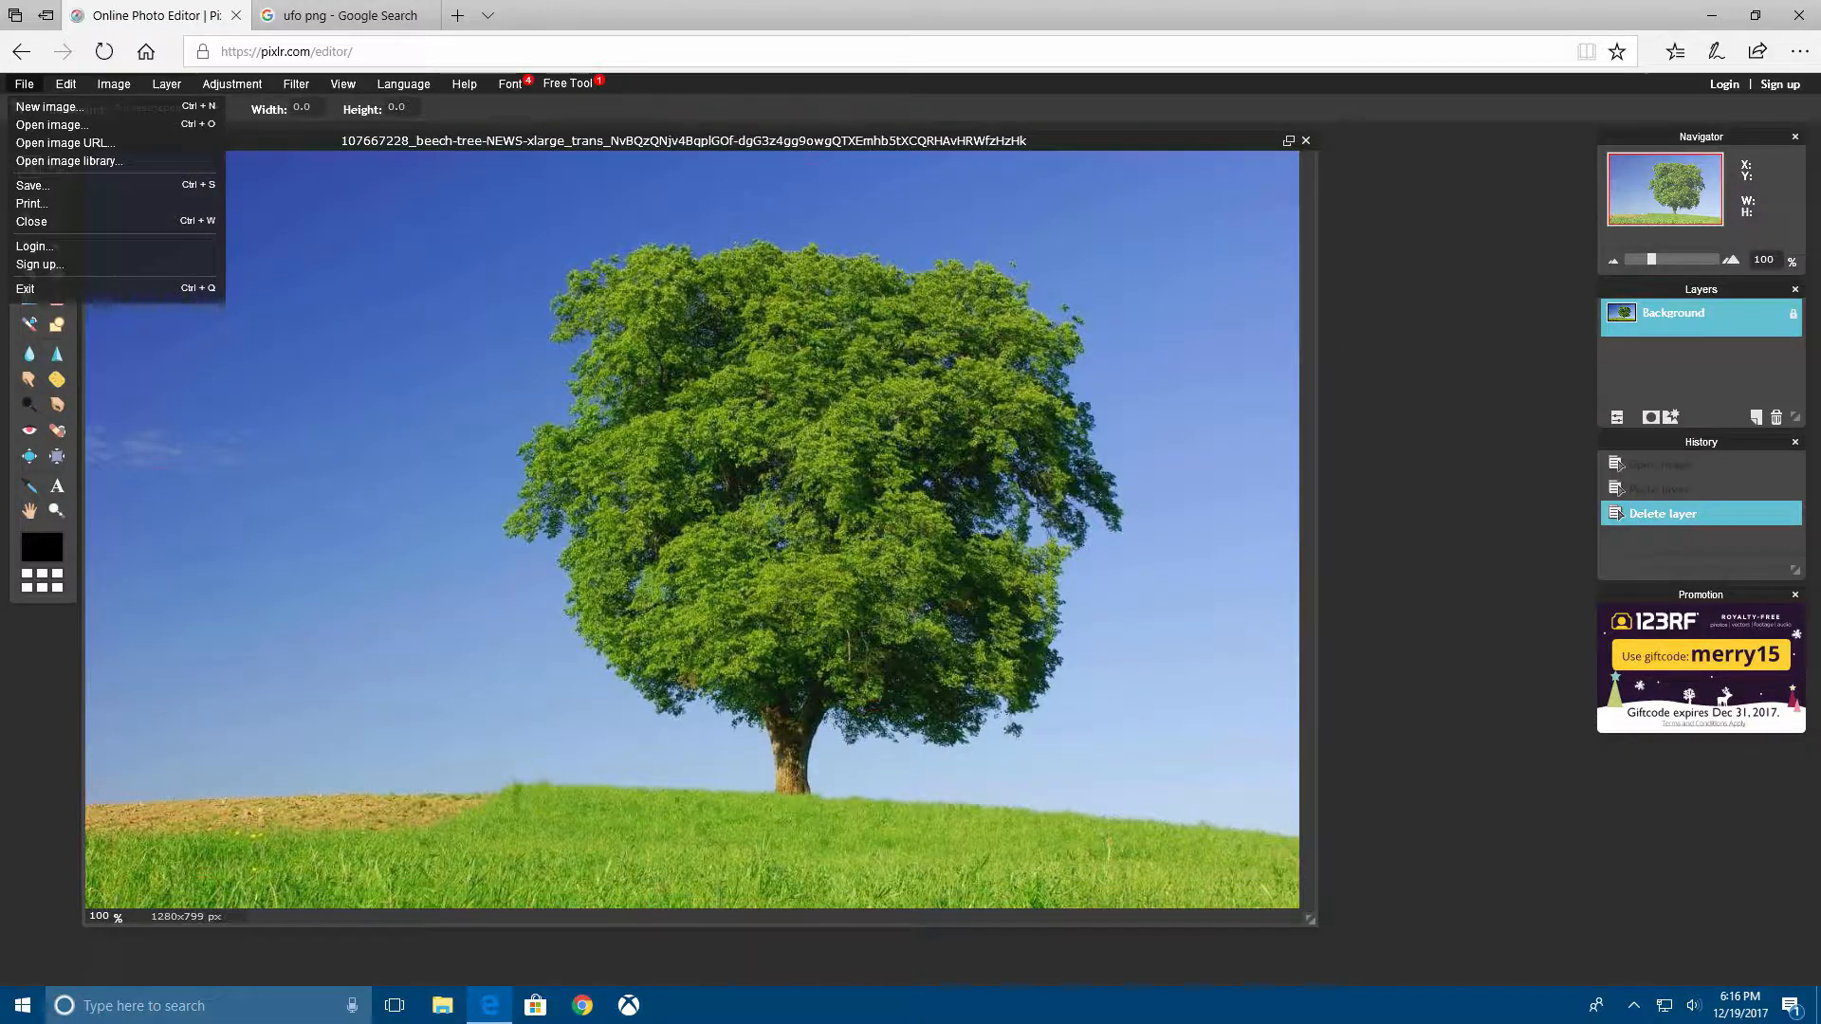
{"action": "left_click", "coordinate": [52, 124]}
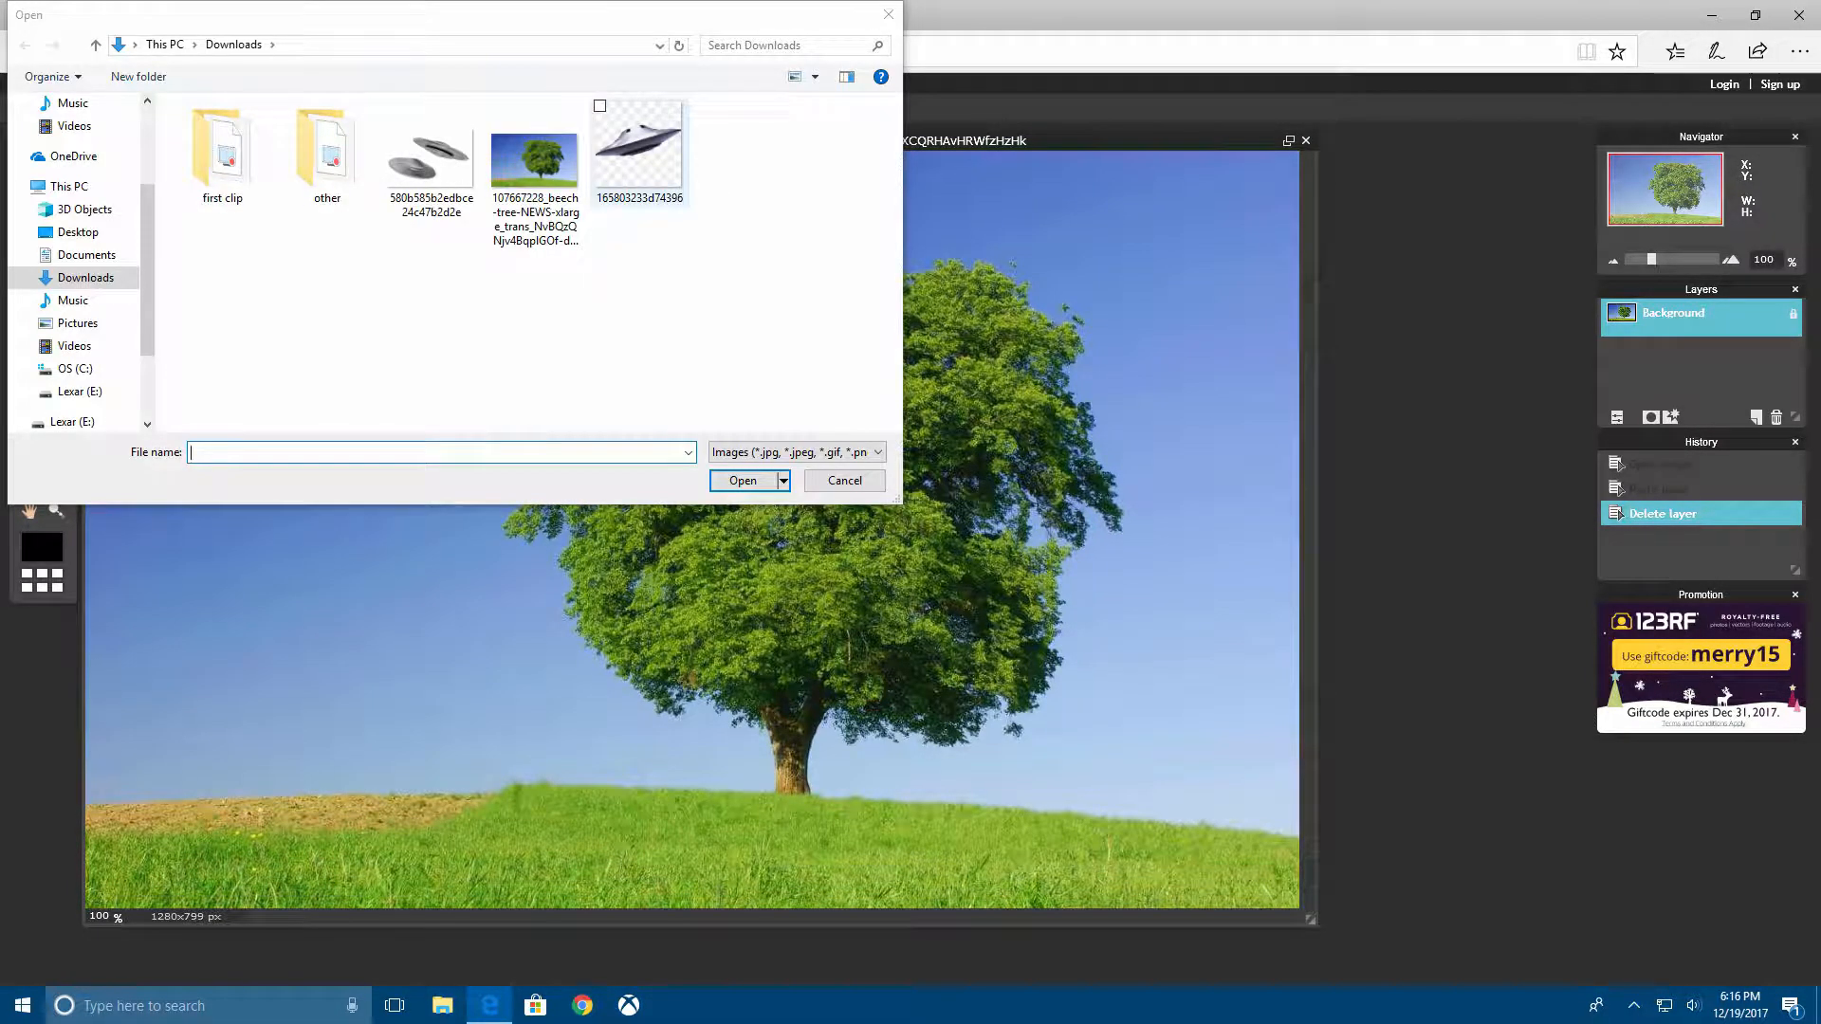
{"action": "left_click", "coordinate": [431, 151]}
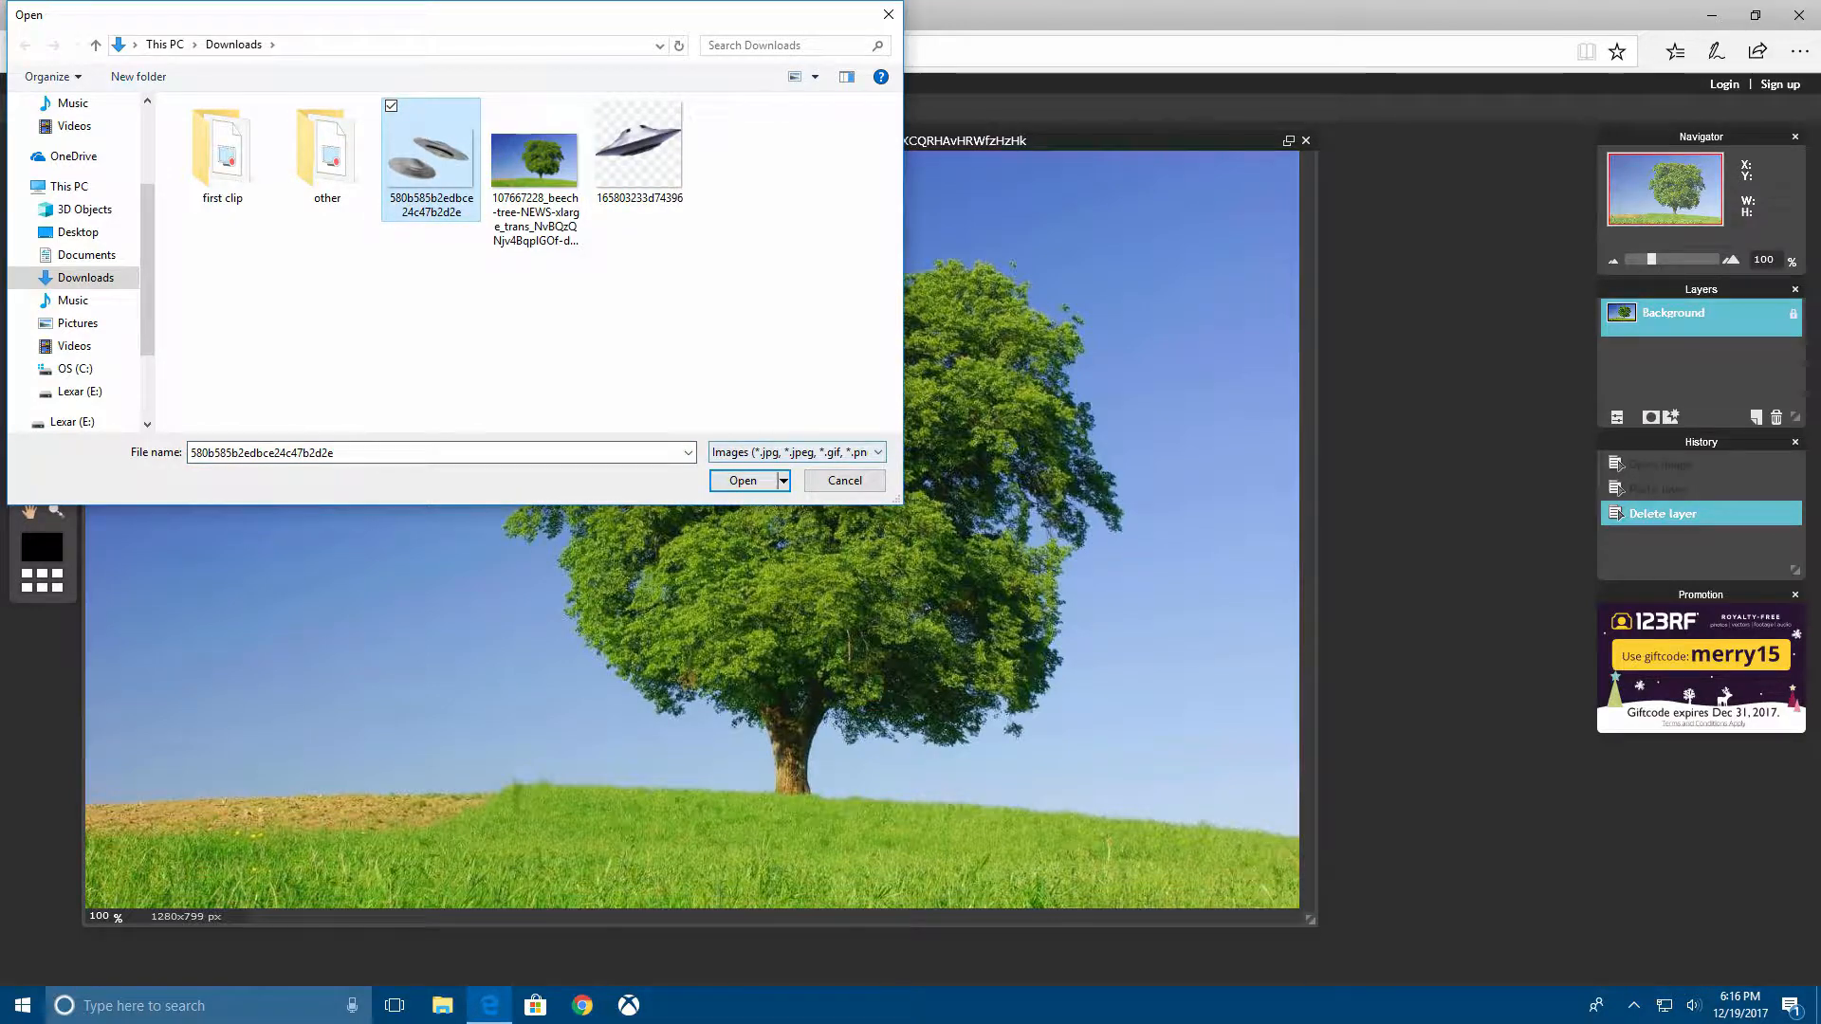
{"action": "left_click", "coordinate": [742, 480]}
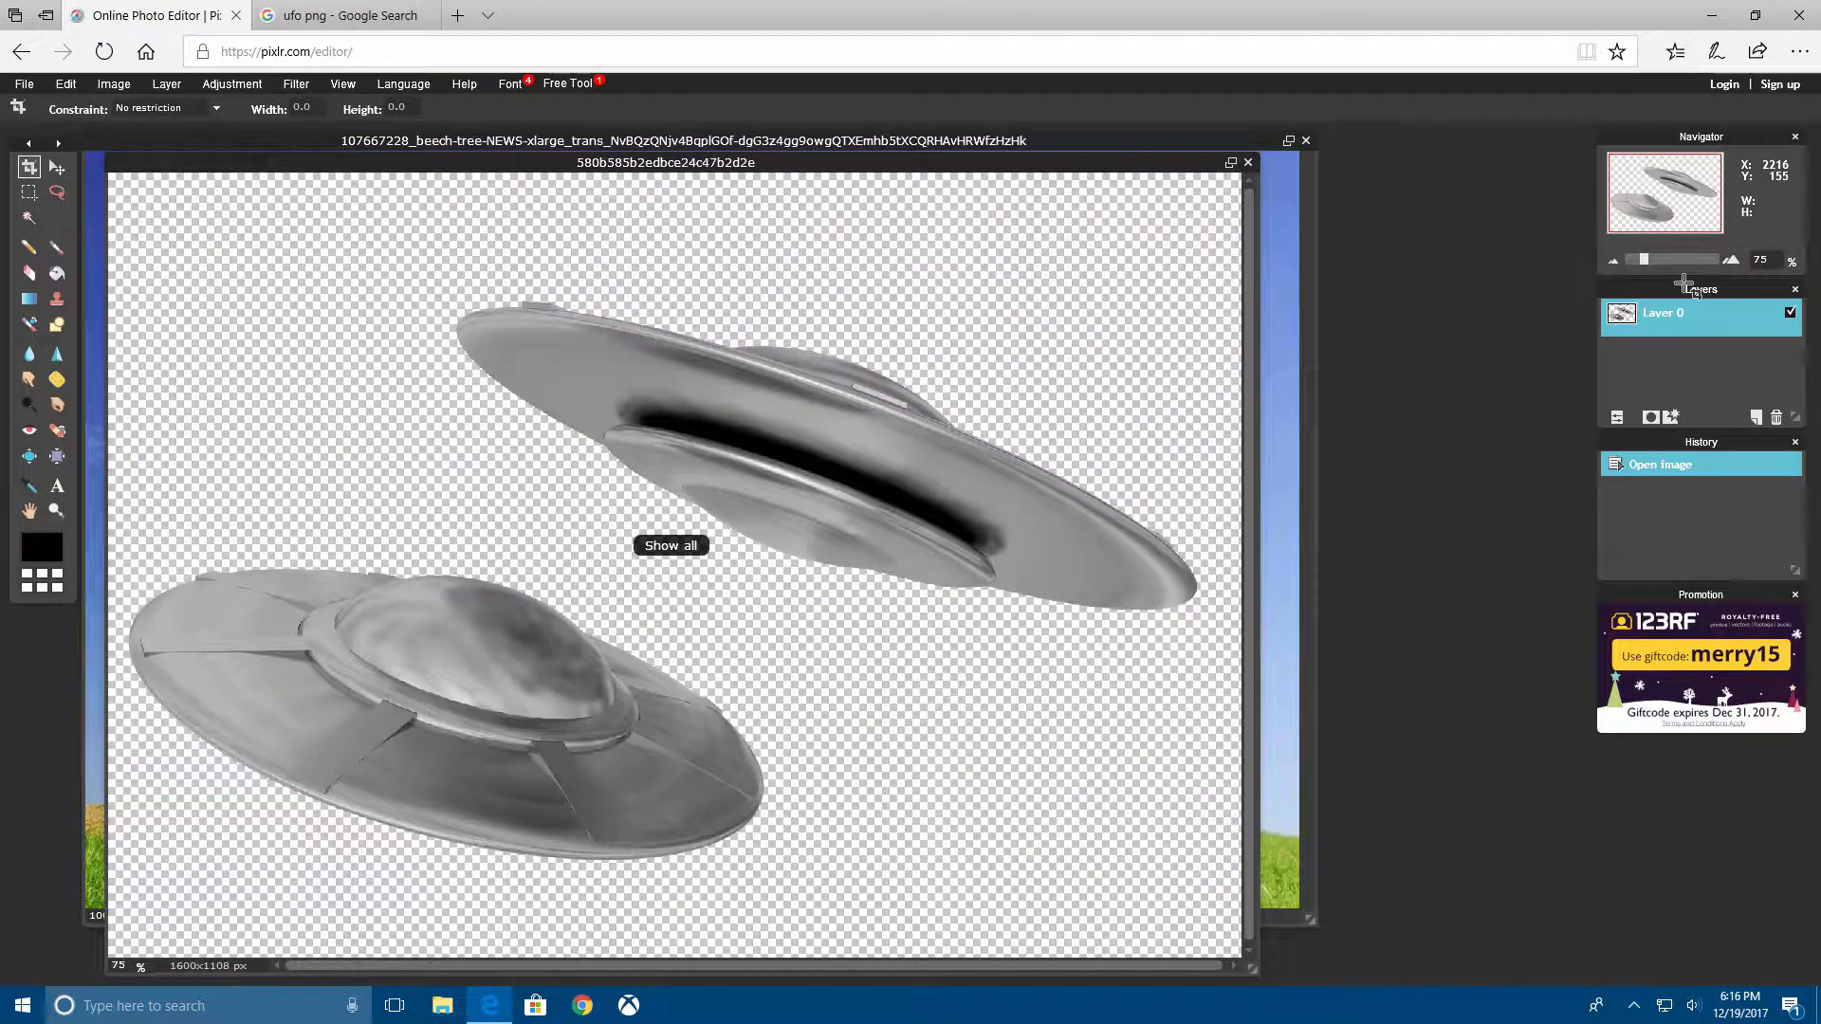
- Copy Layer 0 of the two-UFO image into the tree image as a new layer, and close the UFO source image
{"action": "left_click_drag", "start_coordinate": [666, 162], "coordinate": [441, 369]}
{"action": "left_click_drag", "start_coordinate": [1669, 313], "coordinate": [796, 230]}
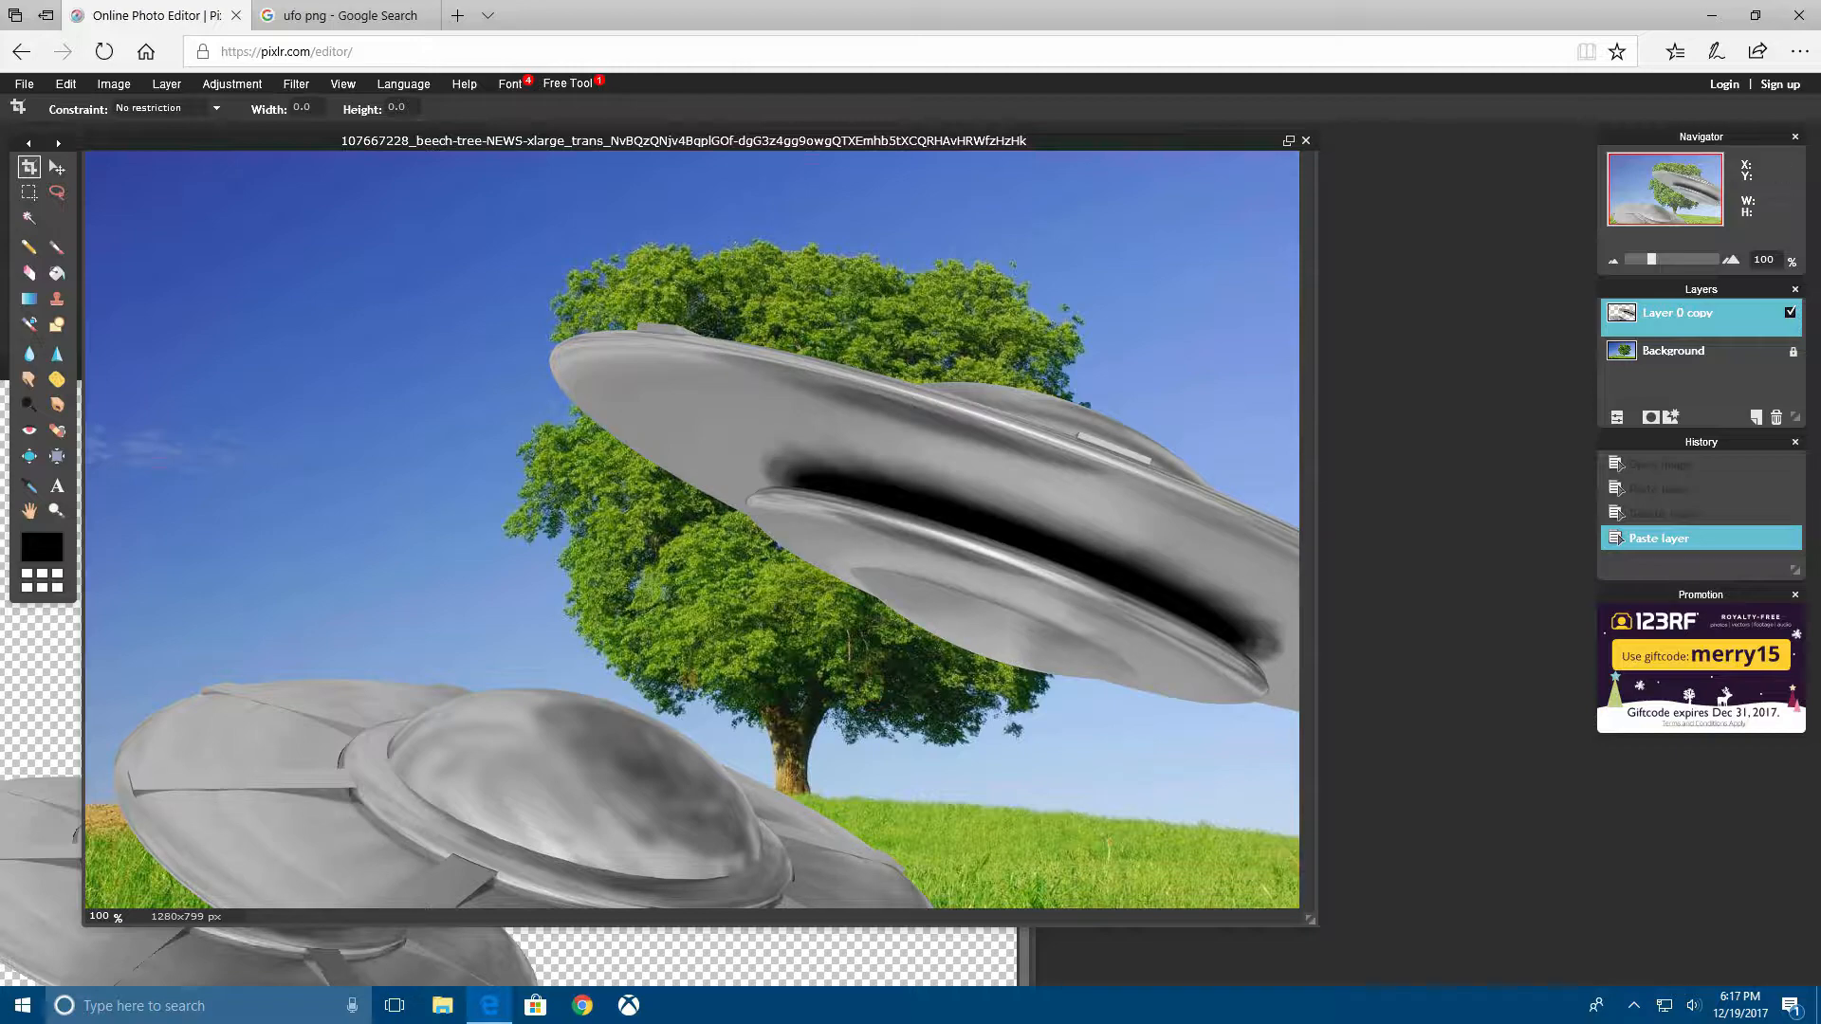
{"action": "left_click", "coordinate": [950, 960]}
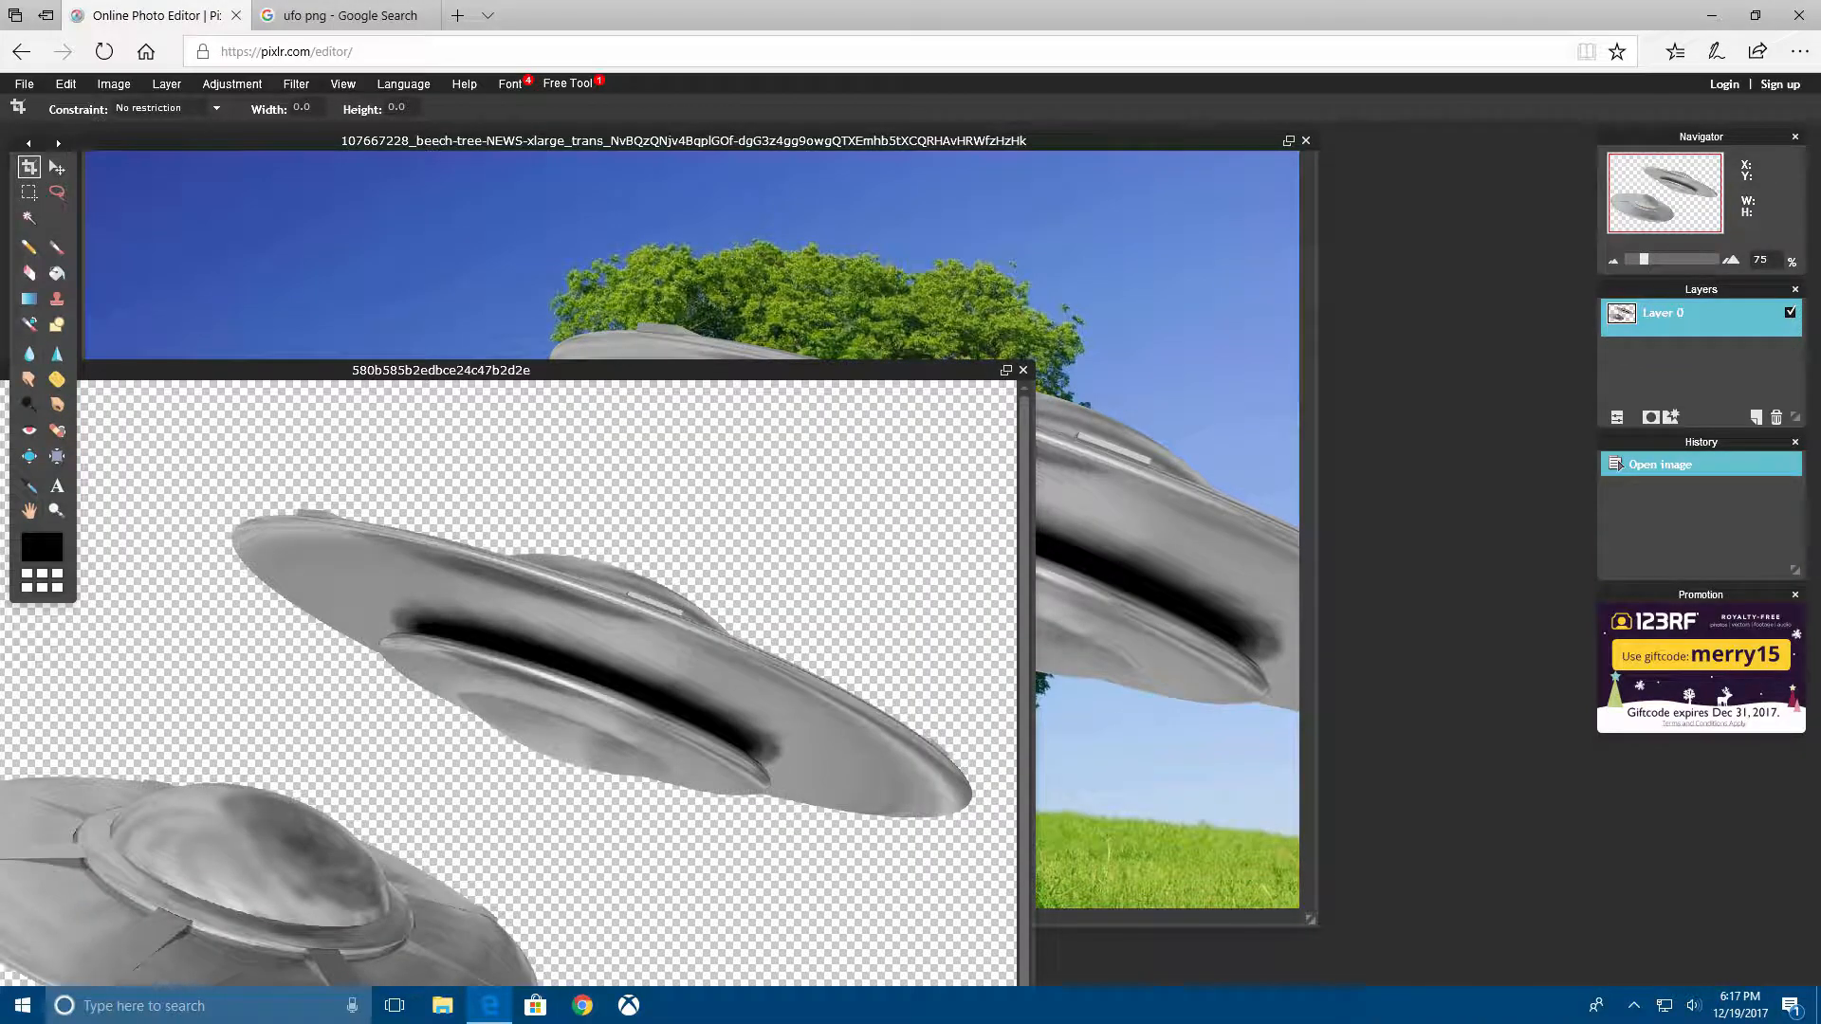
{"action": "left_click", "coordinate": [1022, 370]}
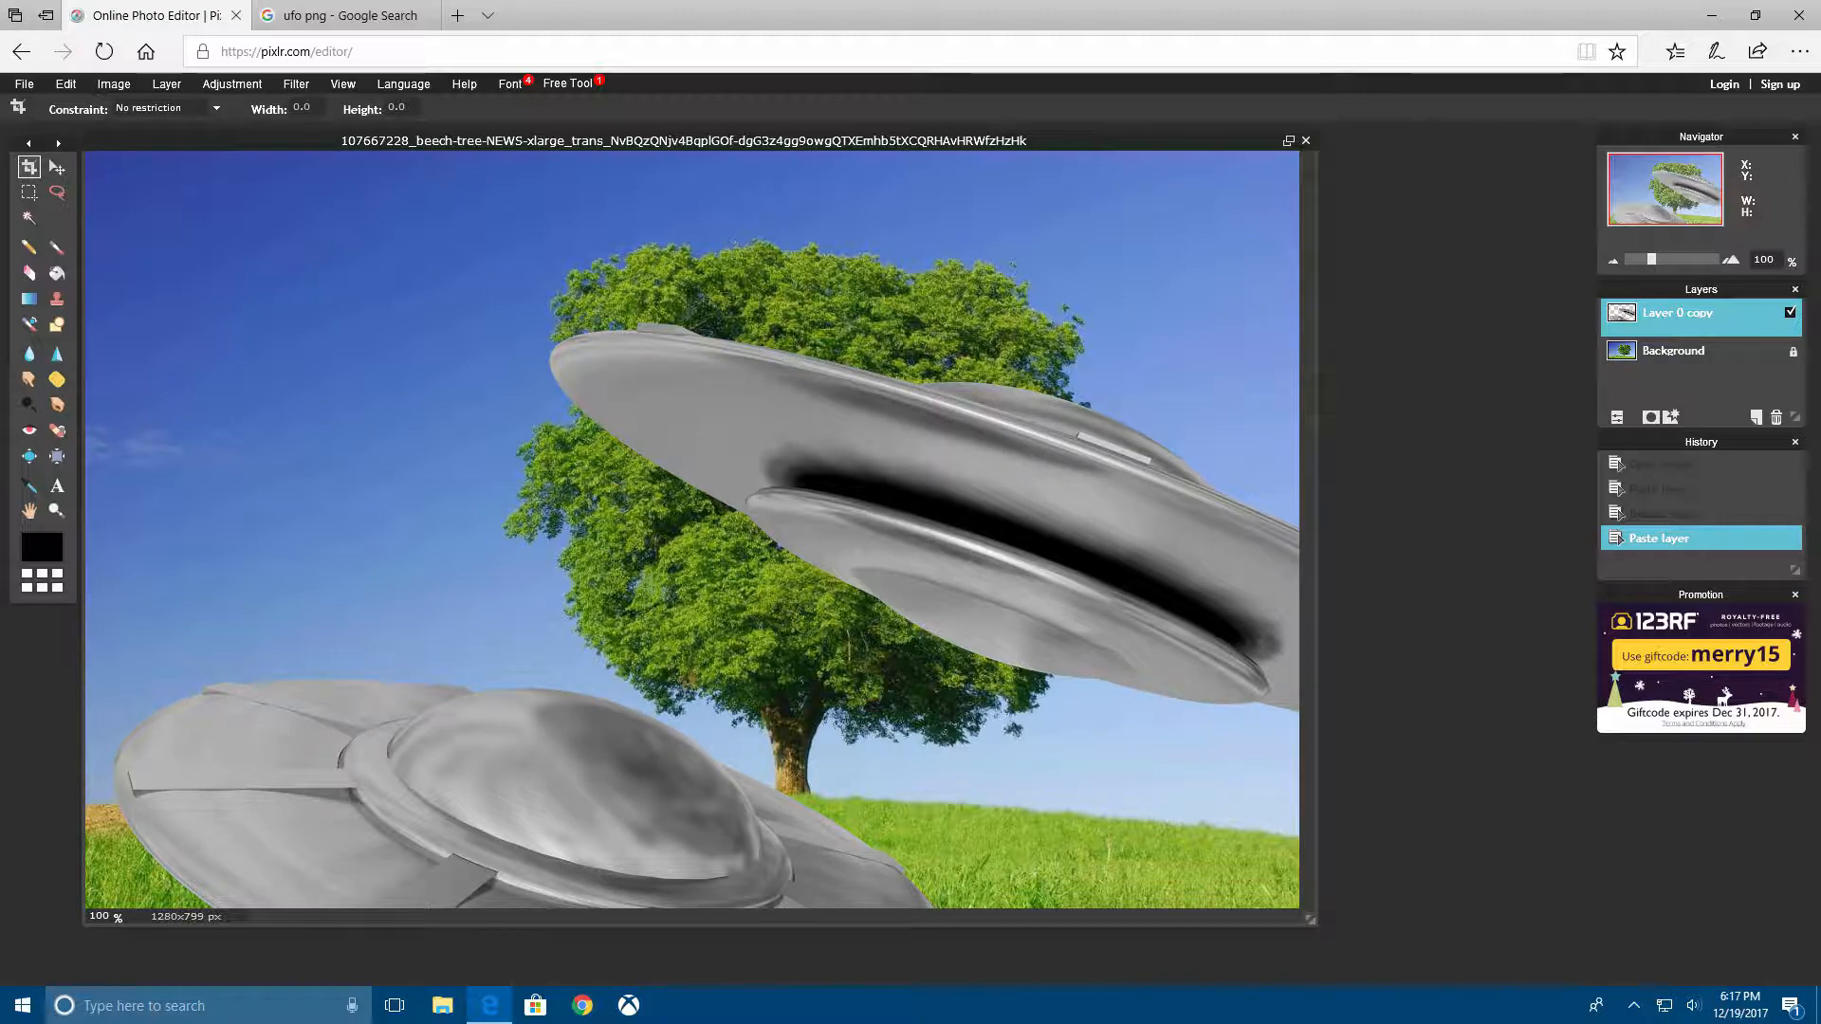
- Shrink the UFO layer with Free transform, place it in the sky at the tree photo's upper left, and apply the changes
{"action": "left_click", "coordinate": [66, 83]}
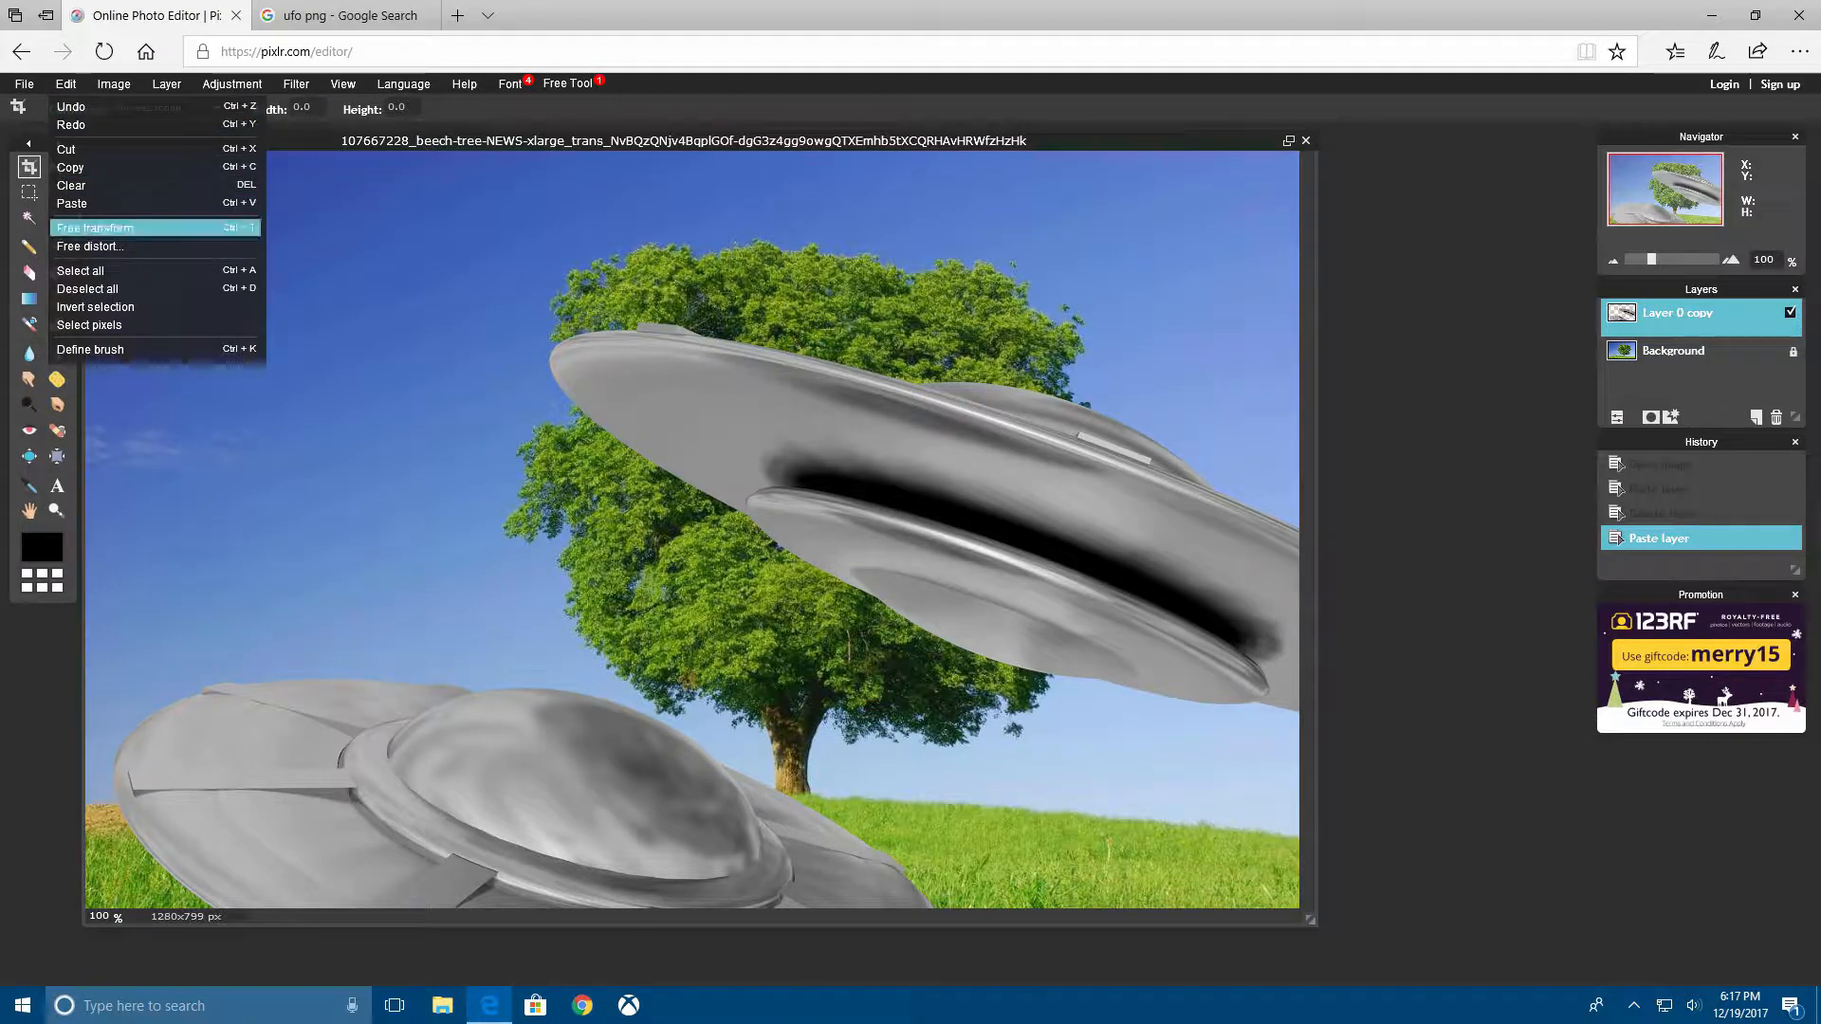
{"action": "left_click", "coordinate": [98, 228]}
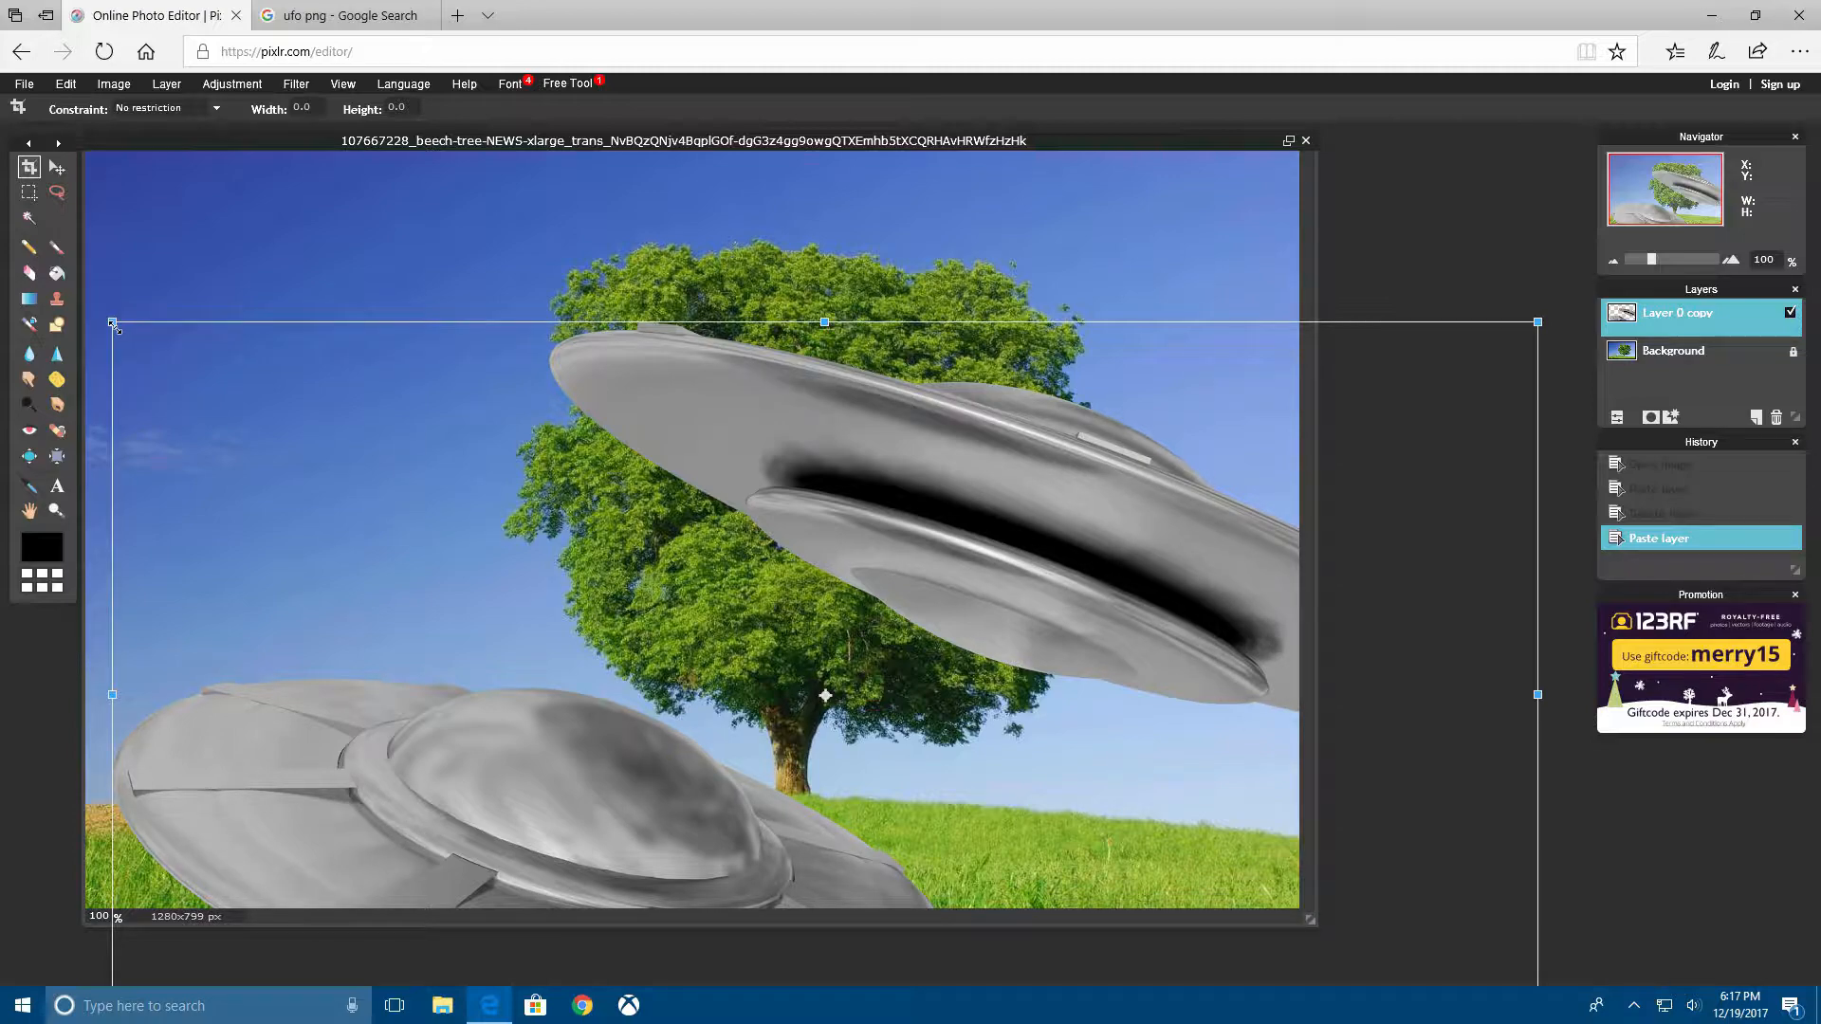
{"action": "left_click_drag", "start_coordinate": [110, 322], "coordinate": [530, 584]}
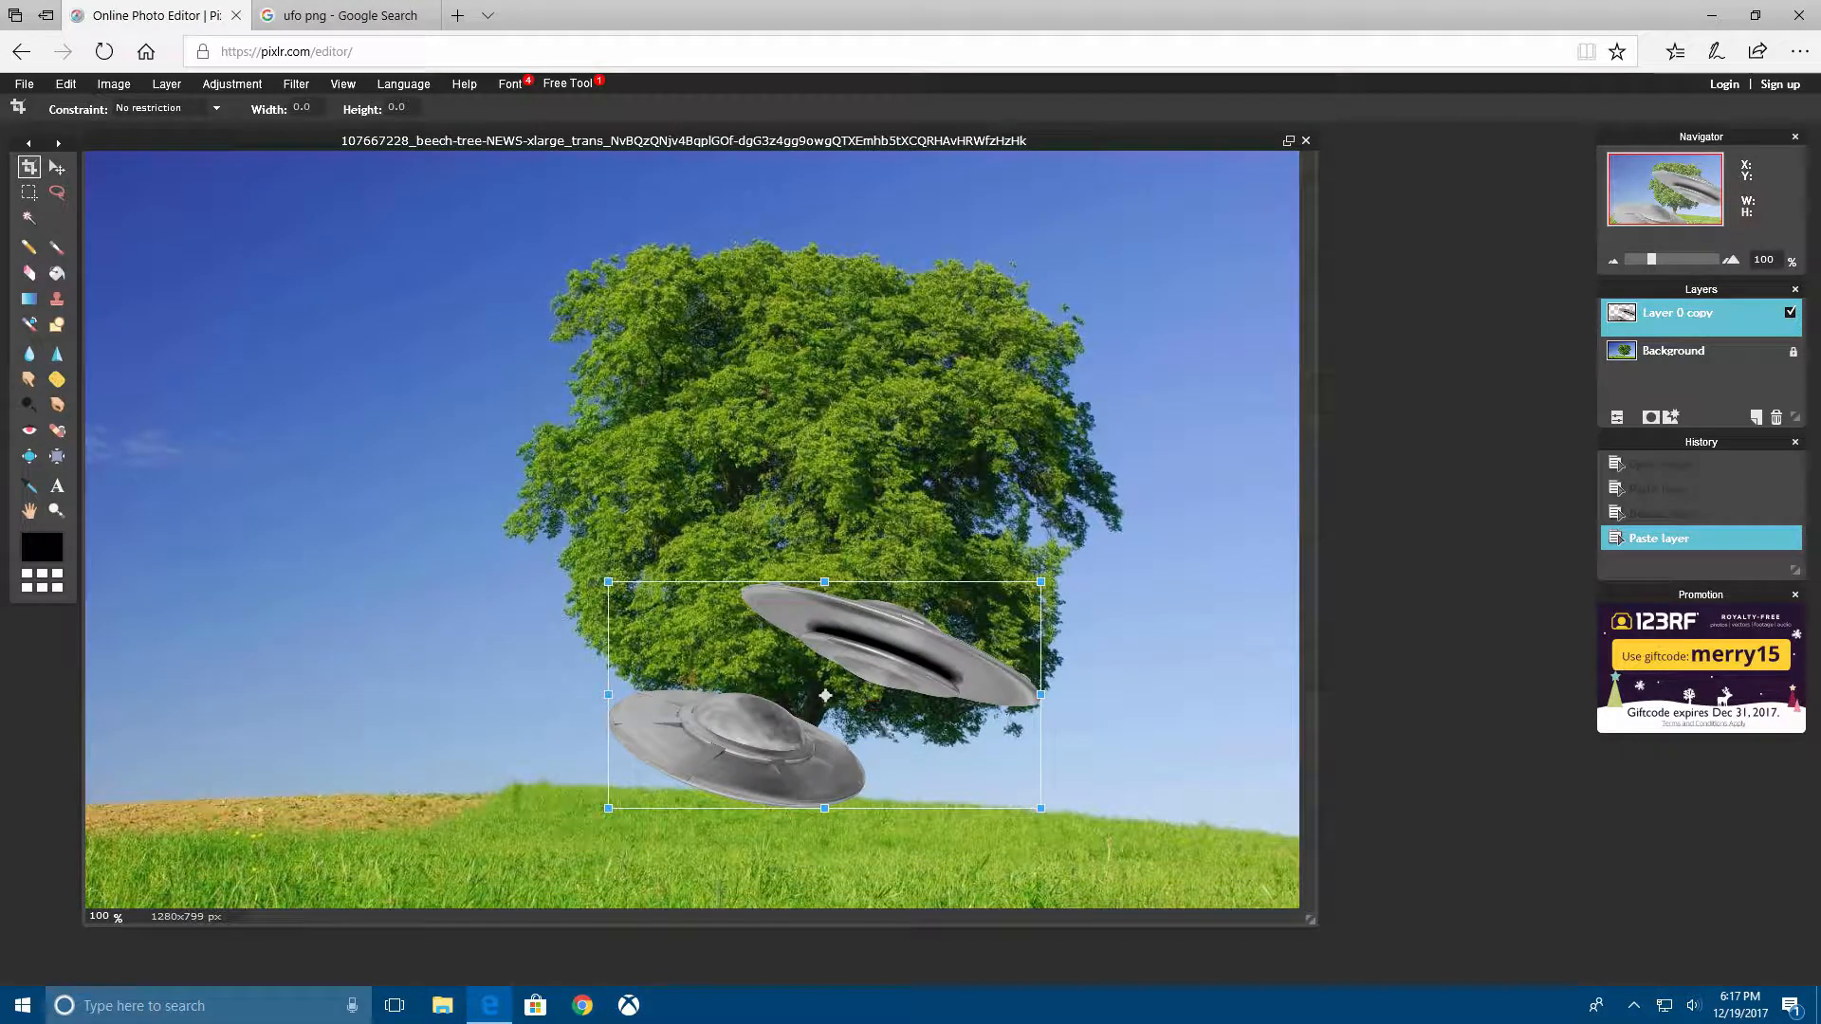
{"action": "left_click_drag", "start_coordinate": [897, 692], "coordinate": [396, 319]}
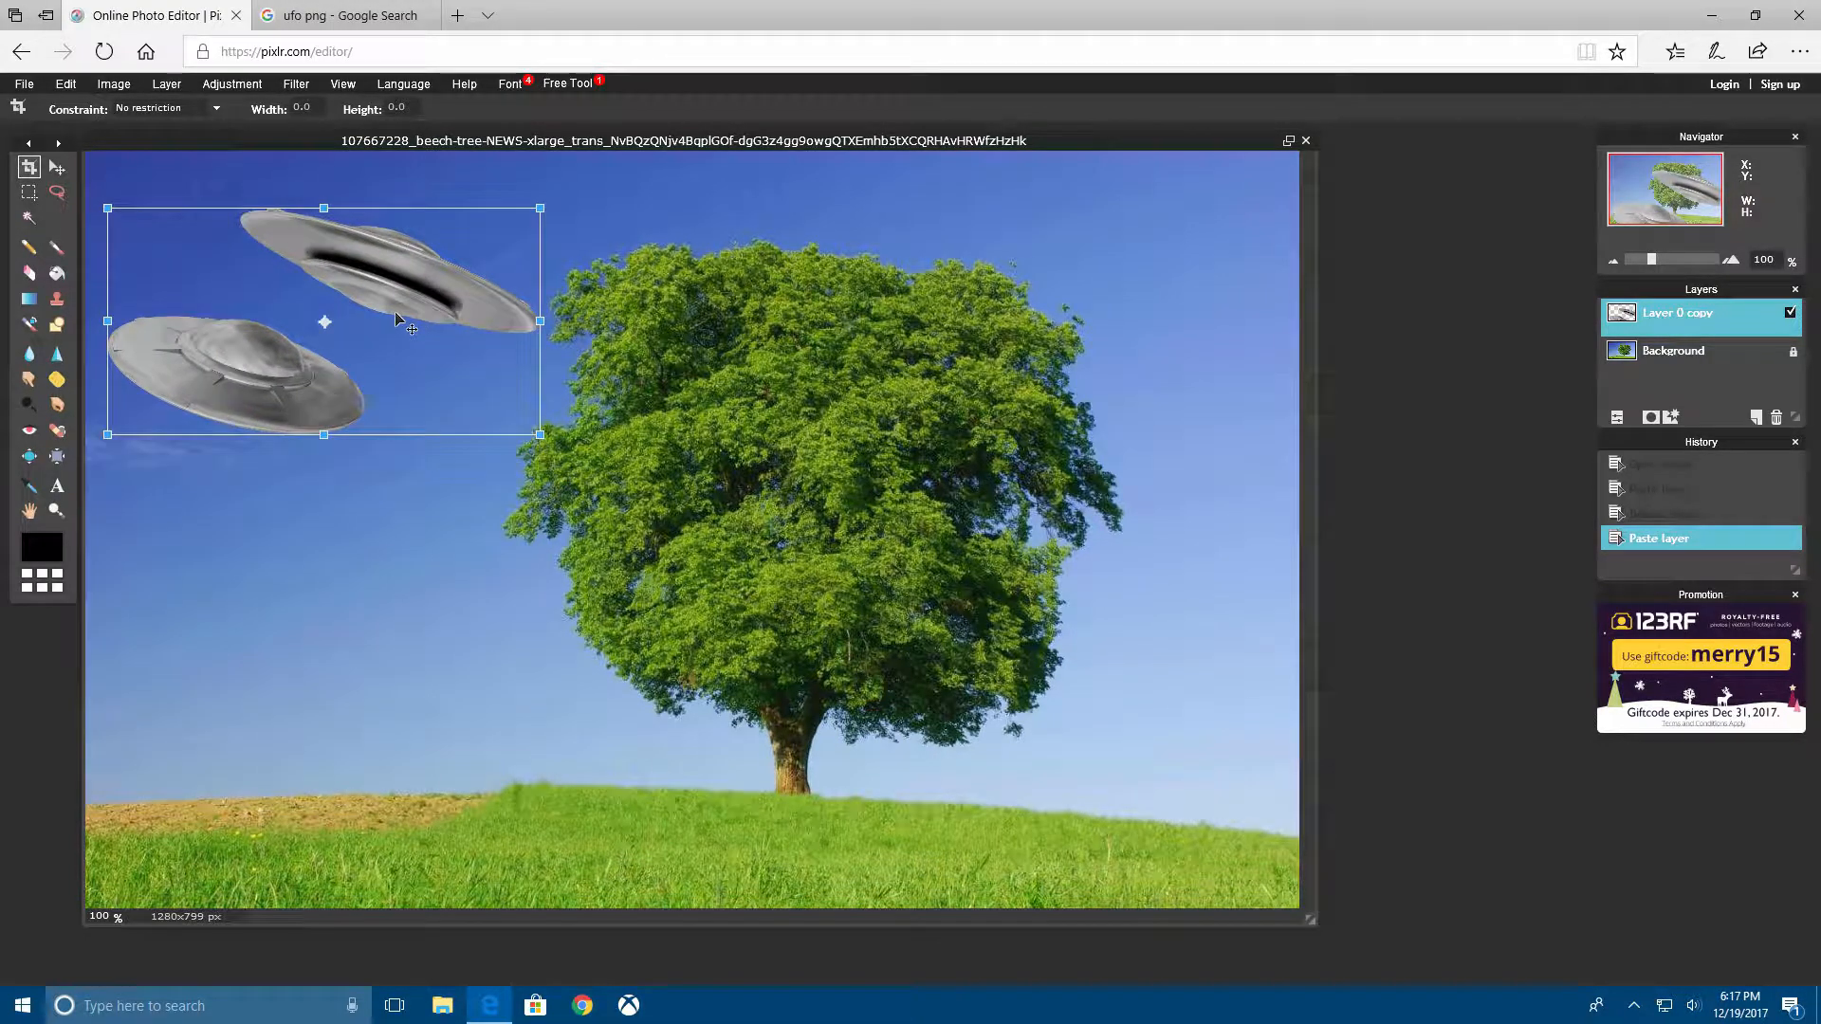
{"action": "left_click", "coordinate": [545, 180]}
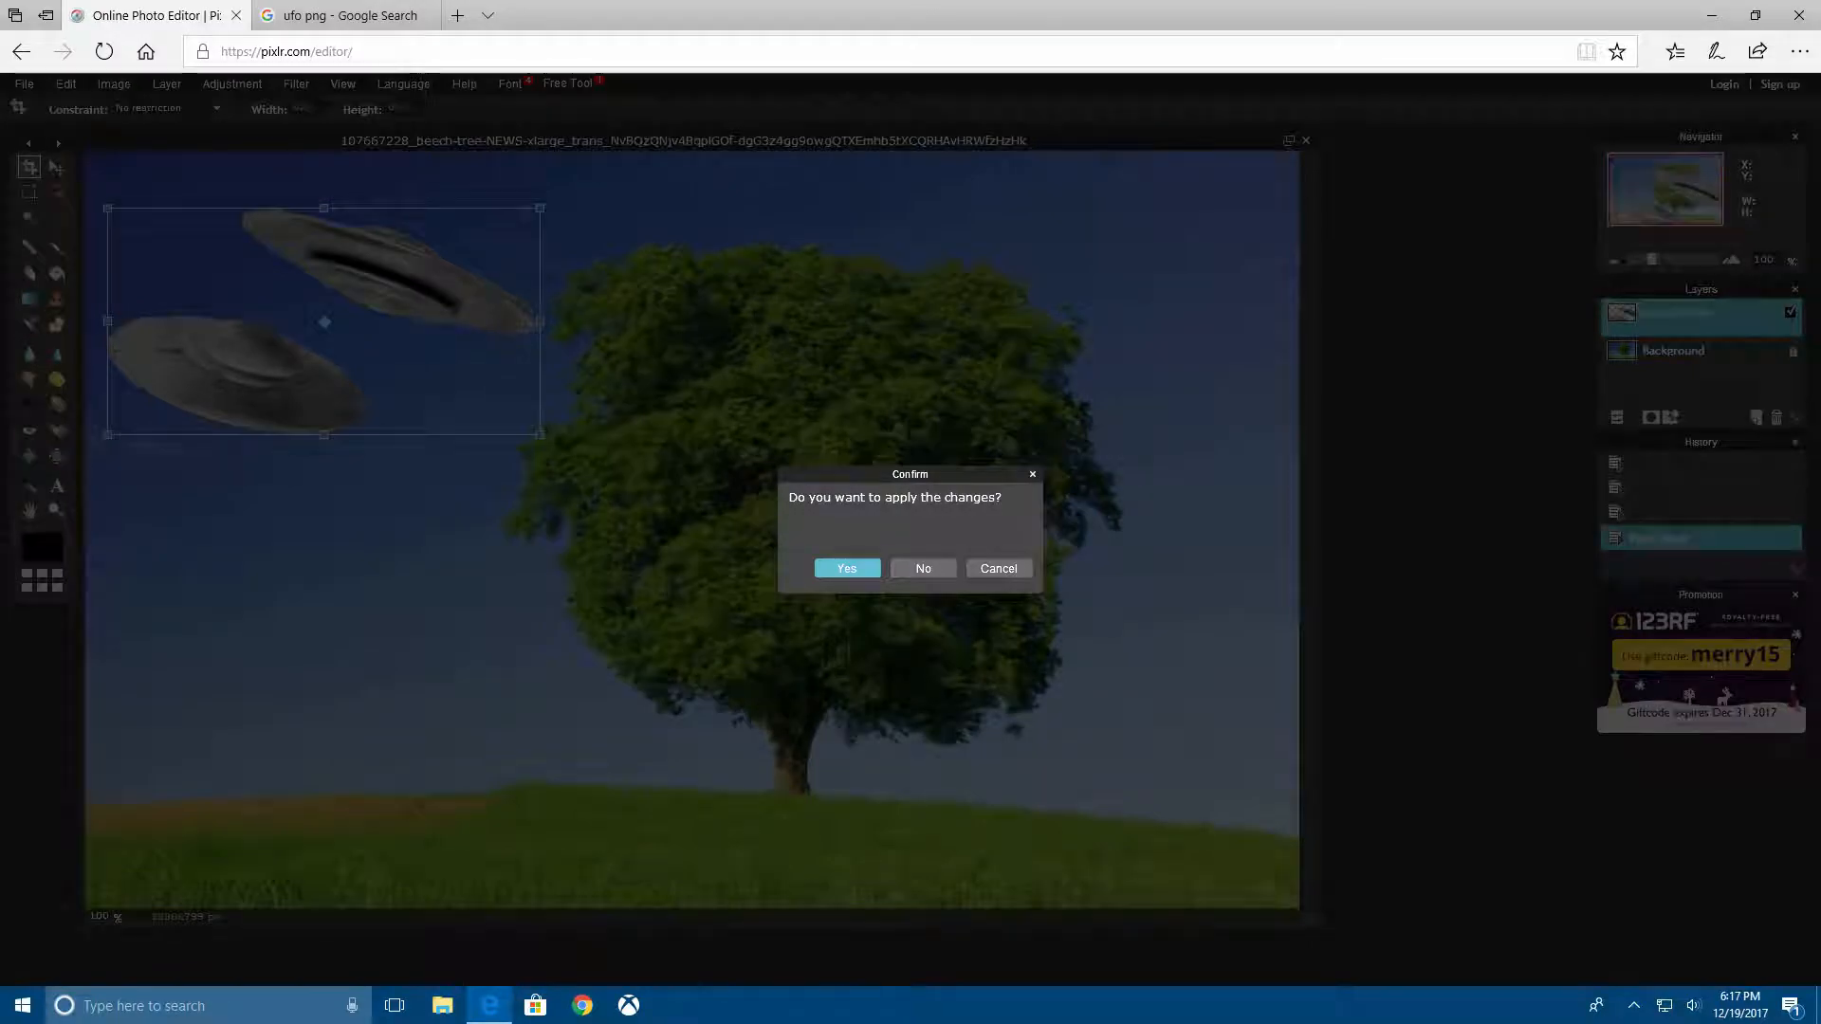
{"action": "left_click", "coordinate": [847, 568]}
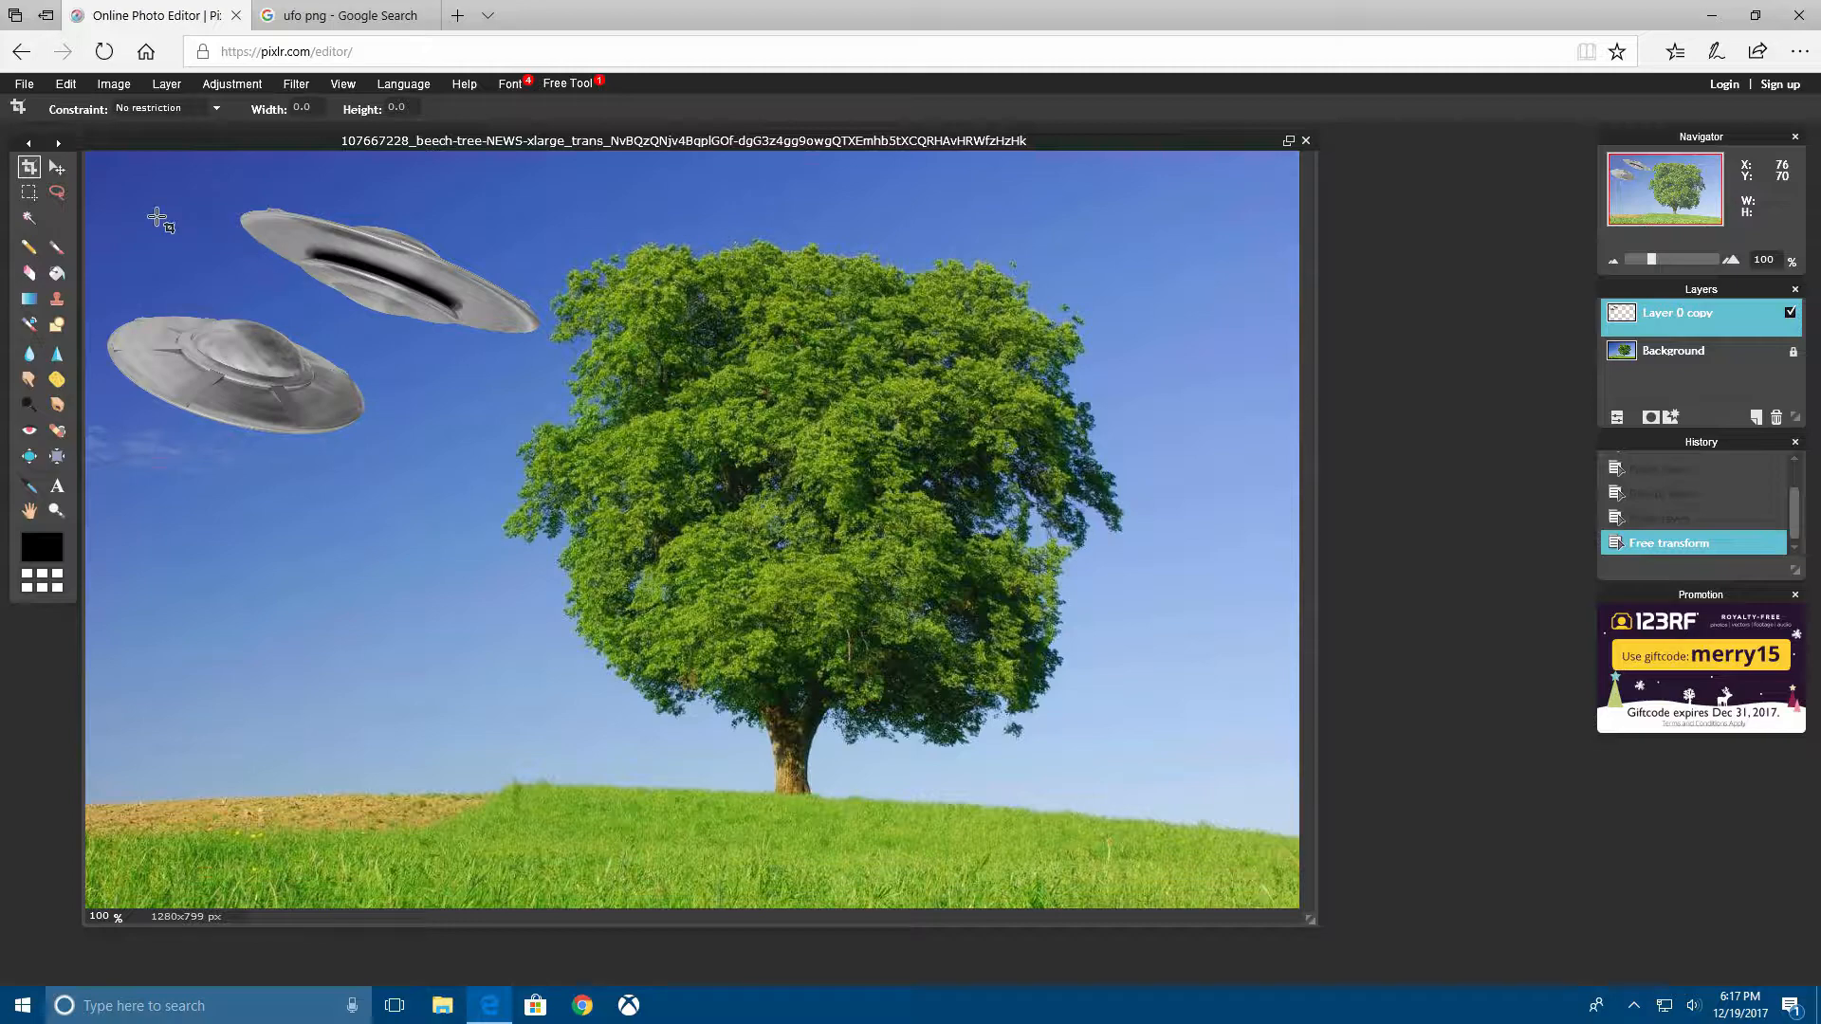
- Level the two-UFO layer with Free transform, shrink it, place it in the sky near the photo's upper left, and apply the changes
{"action": "left_click", "coordinate": [65, 84]}
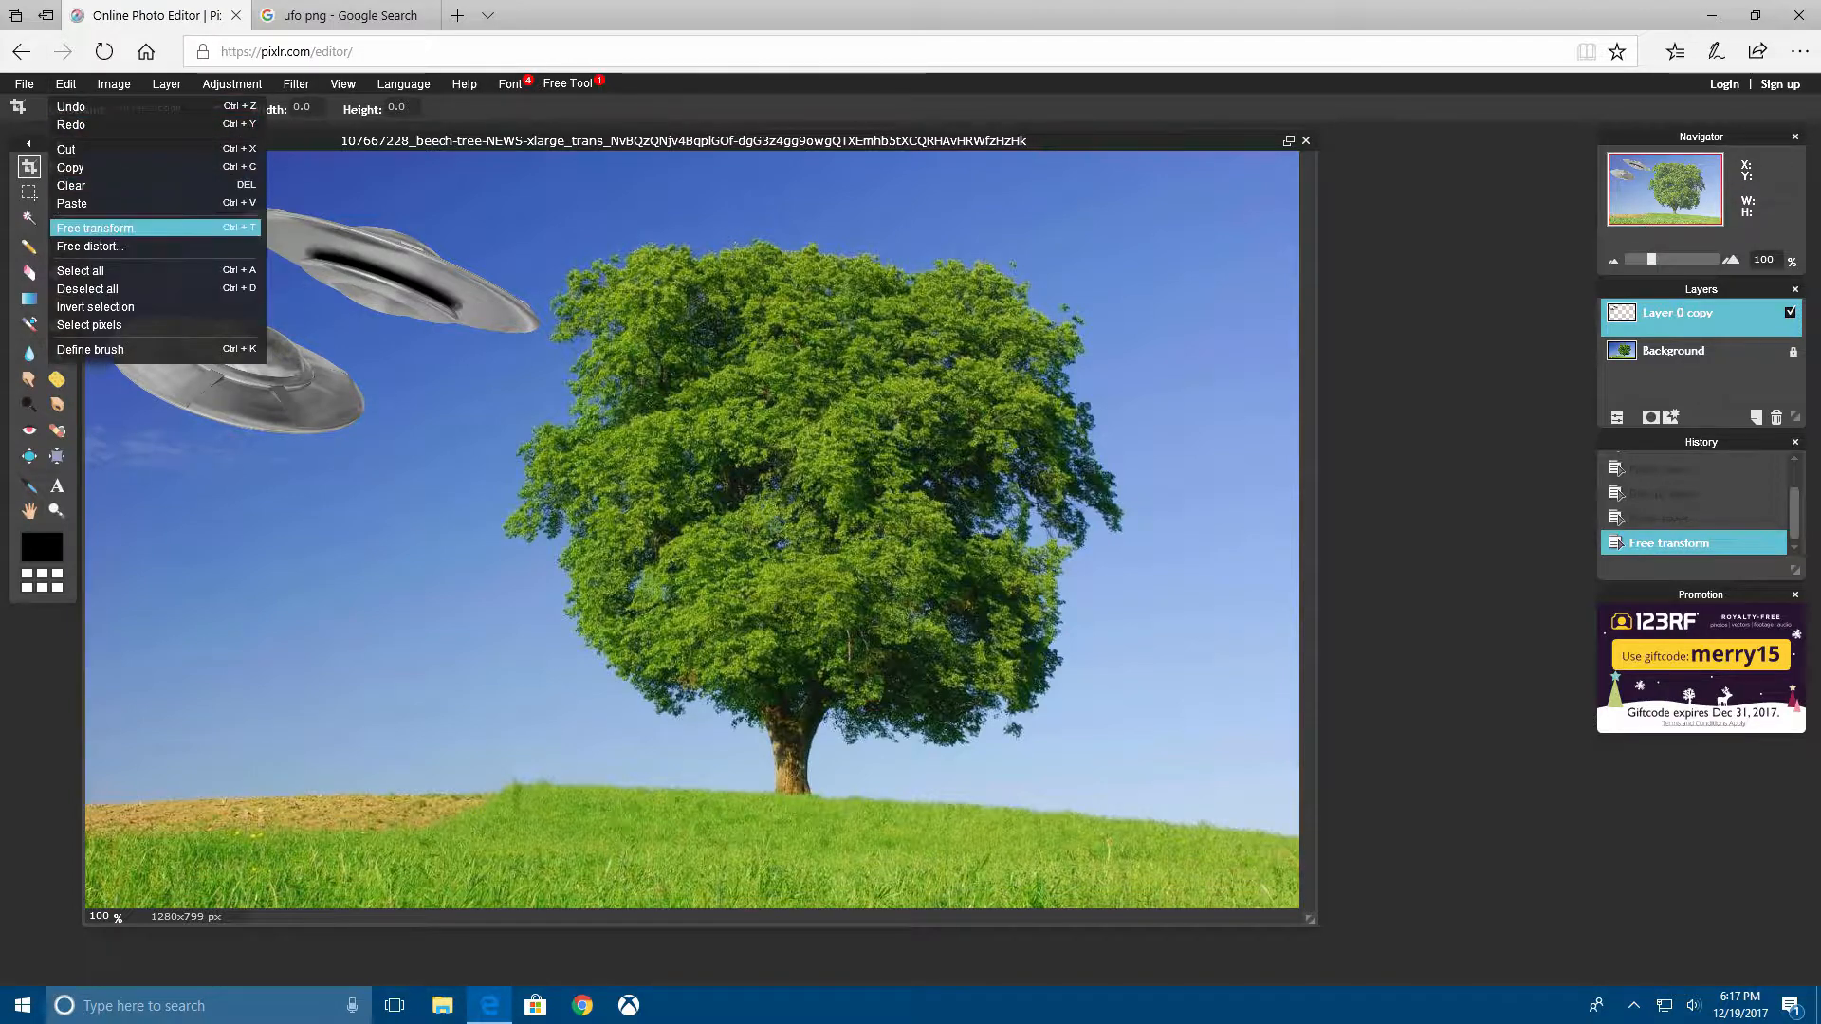
{"action": "left_click", "coordinate": [95, 228]}
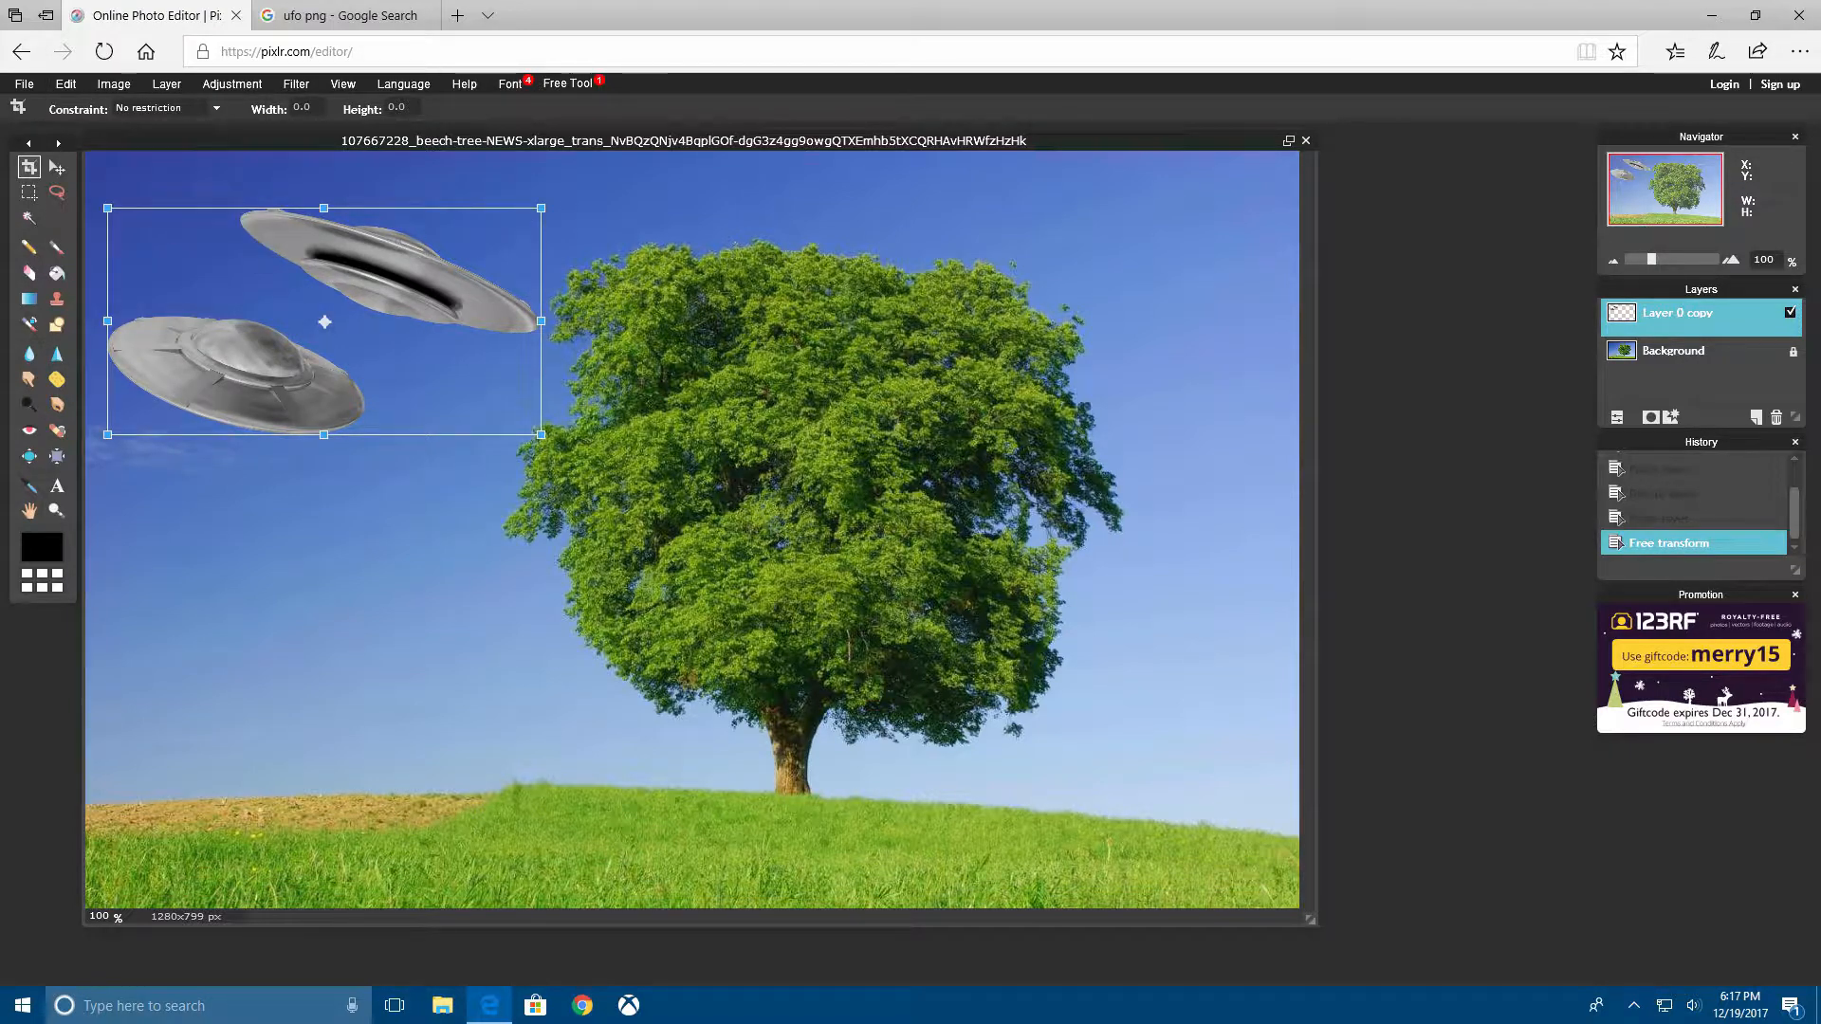
{"action": "left_click_drag", "start_coordinate": [540, 196], "coordinate": [477, 147]}
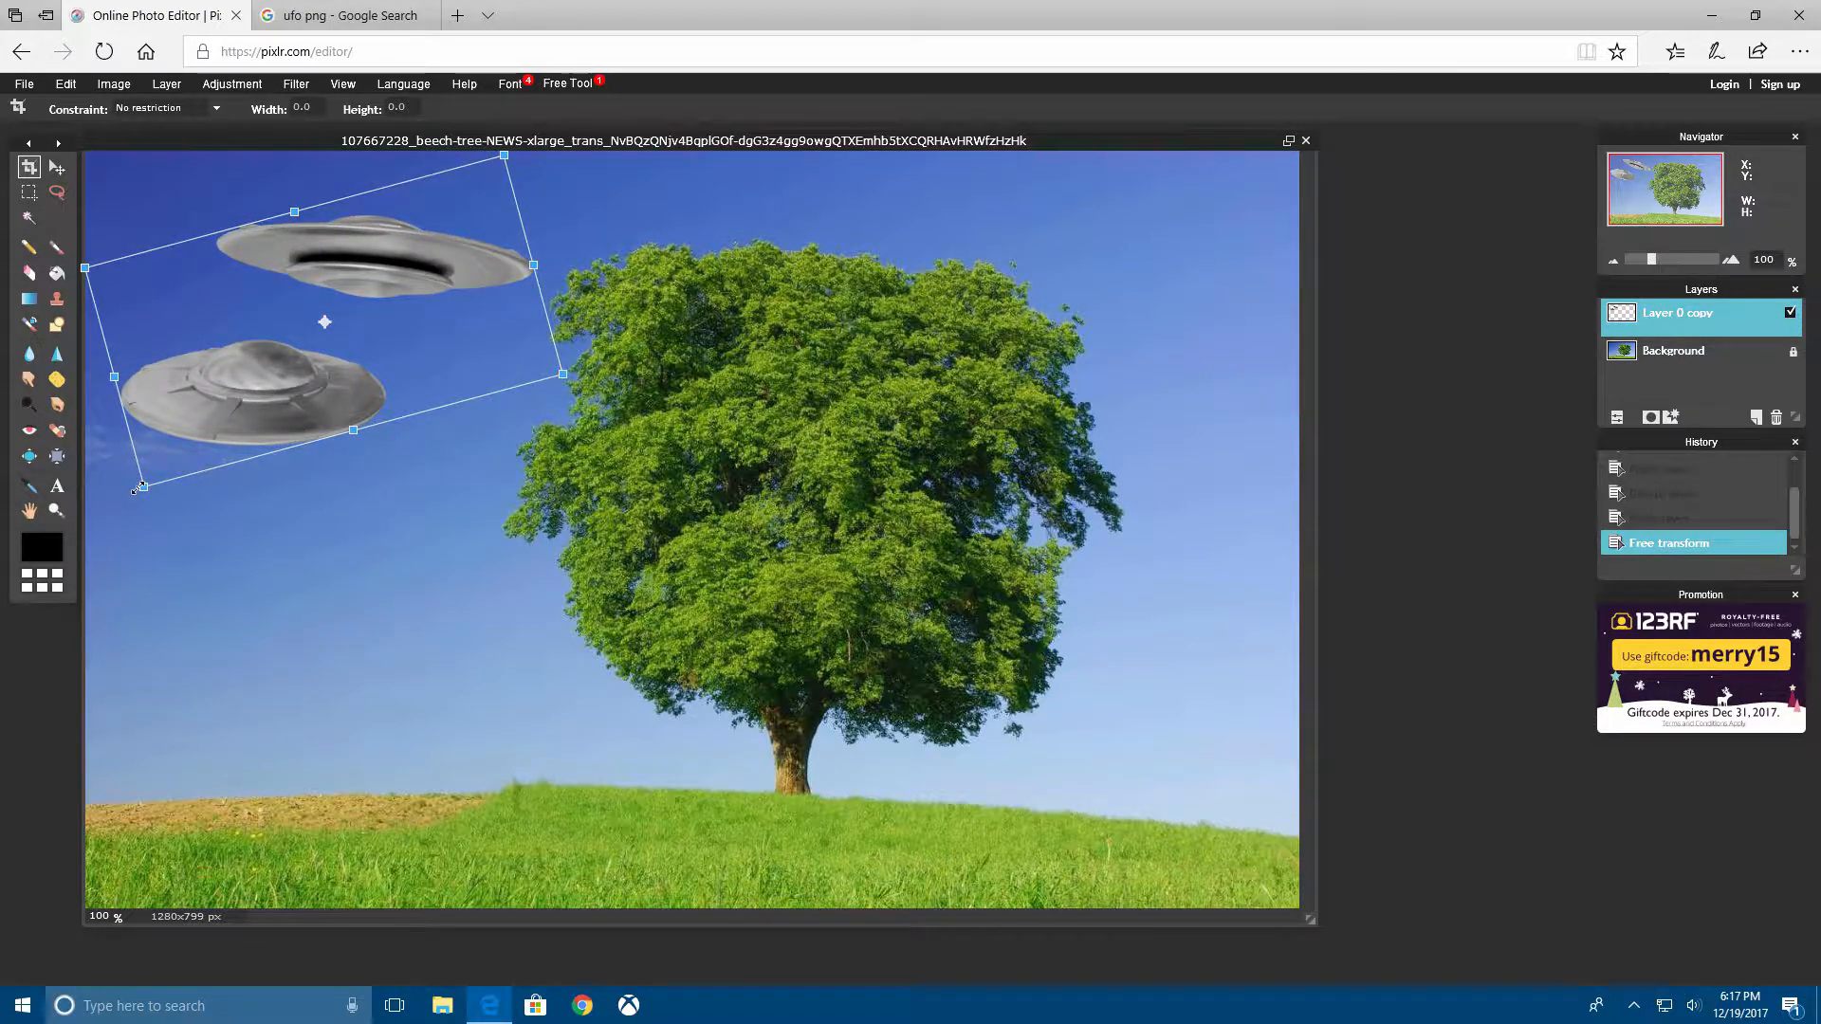
{"action": "left_click_drag", "start_coordinate": [144, 487], "coordinate": [227, 409]}
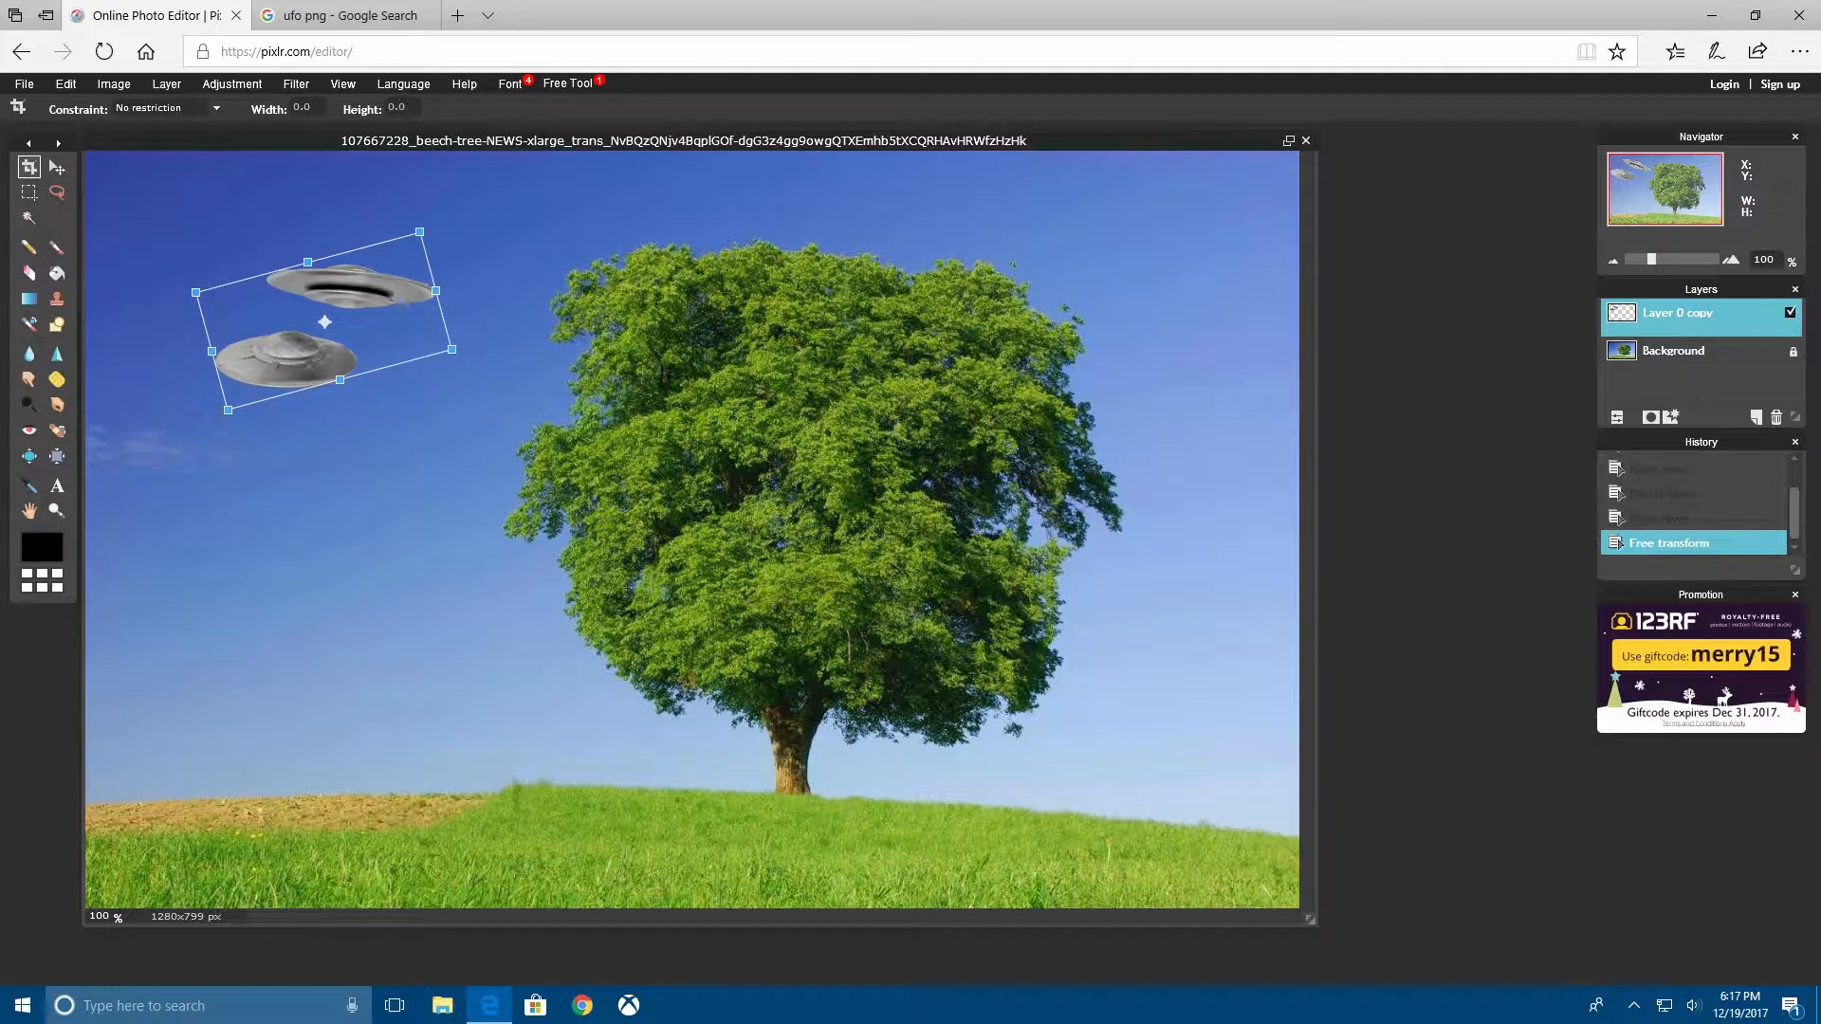
{"action": "left_click_drag", "start_coordinate": [327, 349], "coordinate": [290, 319]}
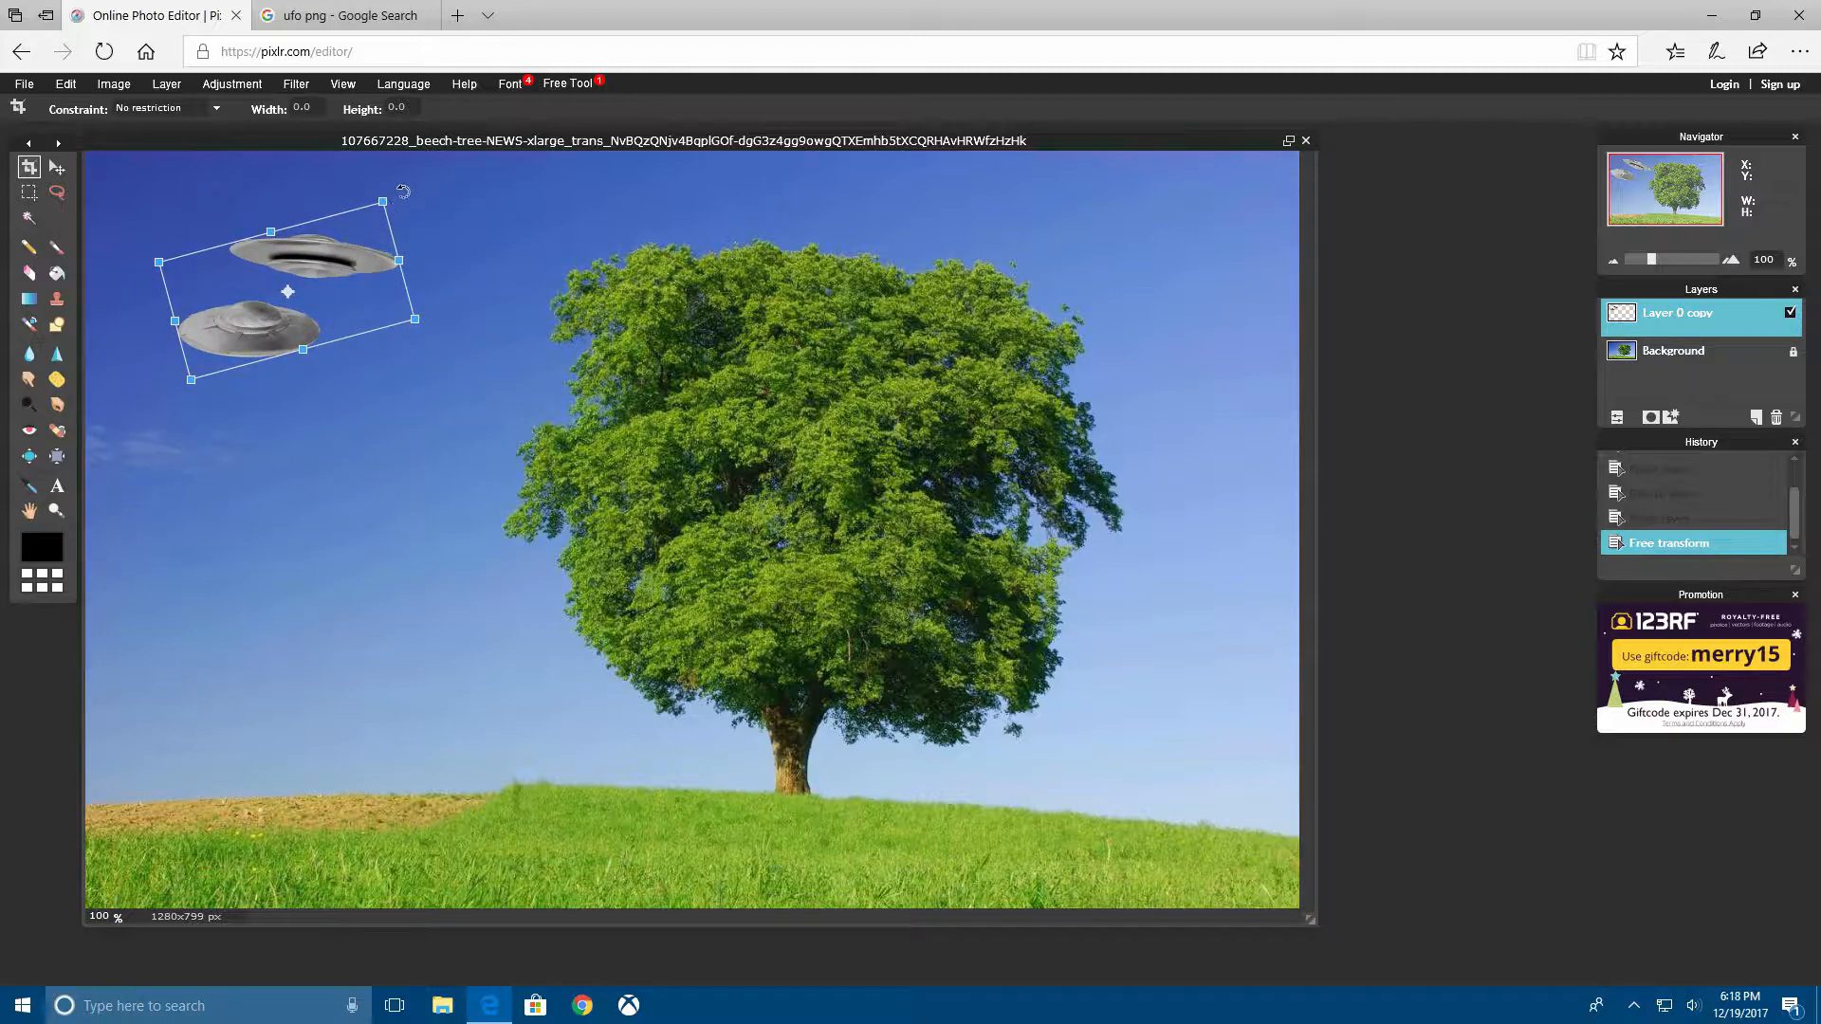
{"action": "left_click_drag", "start_coordinate": [401, 187], "coordinate": [386, 176]}
{"action": "key", "text": "Return"}
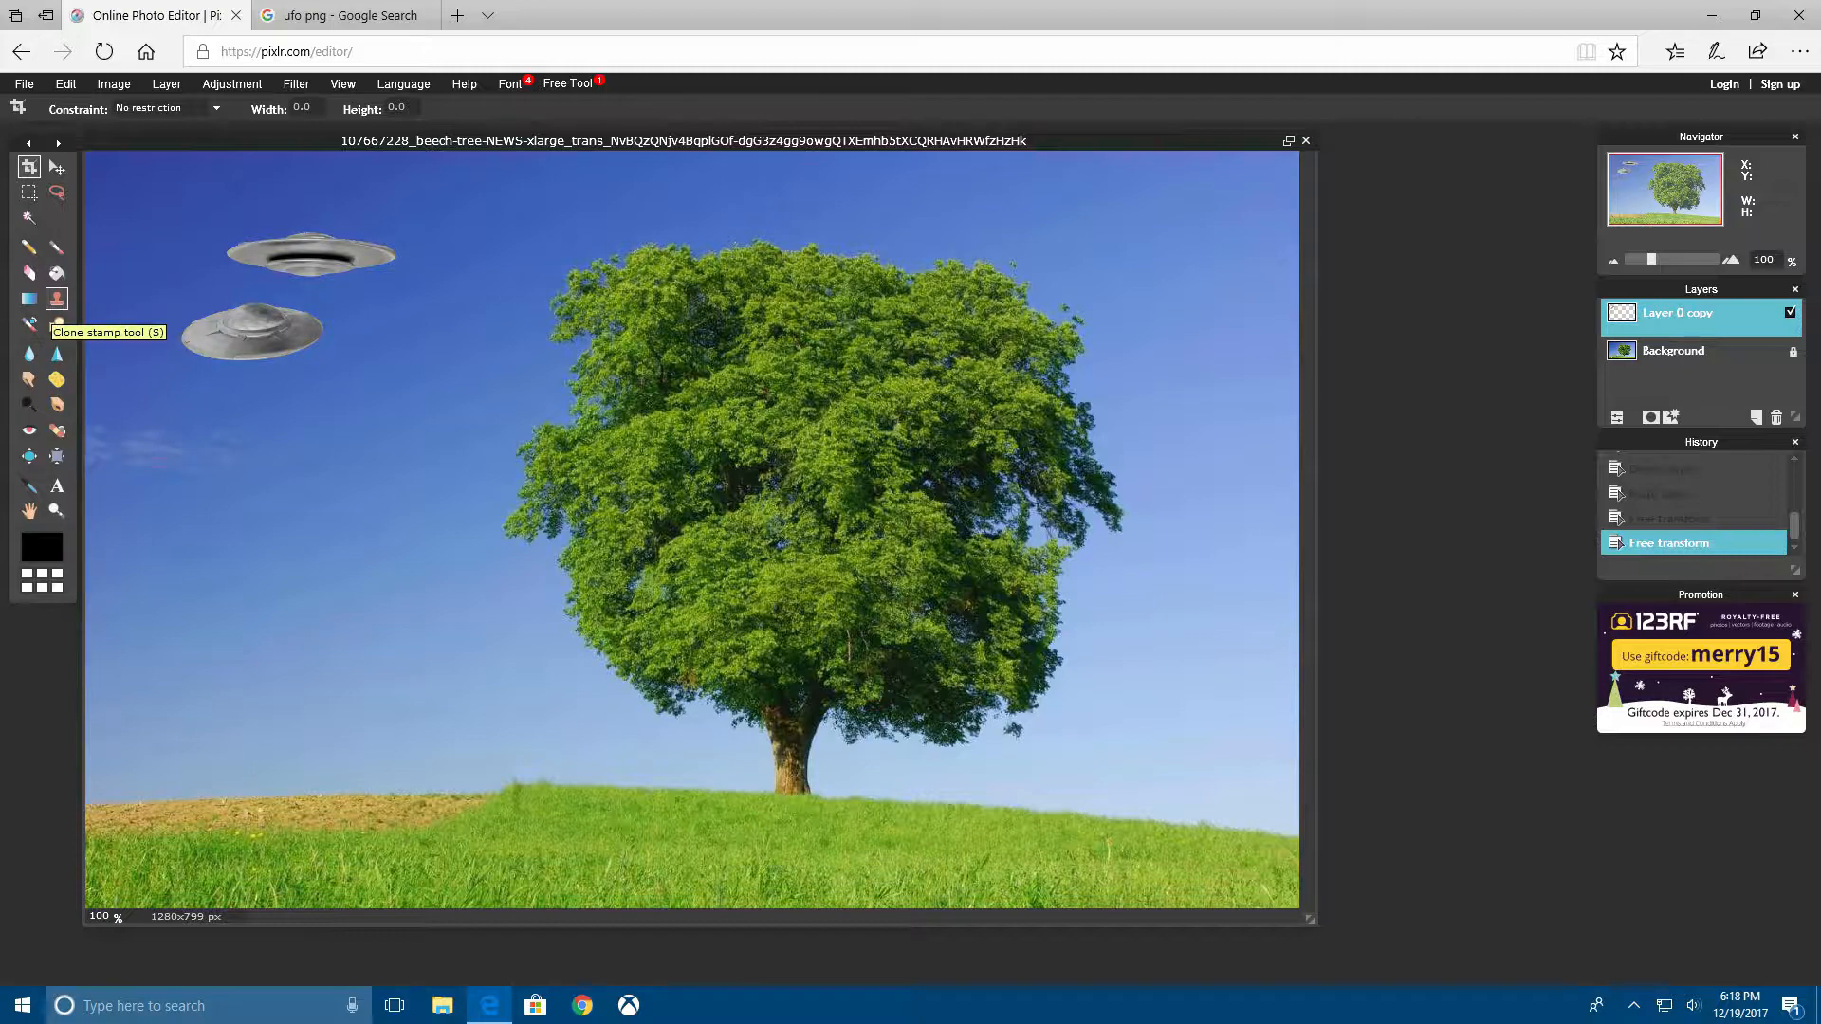
- Activate the Drawing tool and set its shape fill color to bright green 40ff00
{"action": "left_click", "coordinate": [56, 324]}
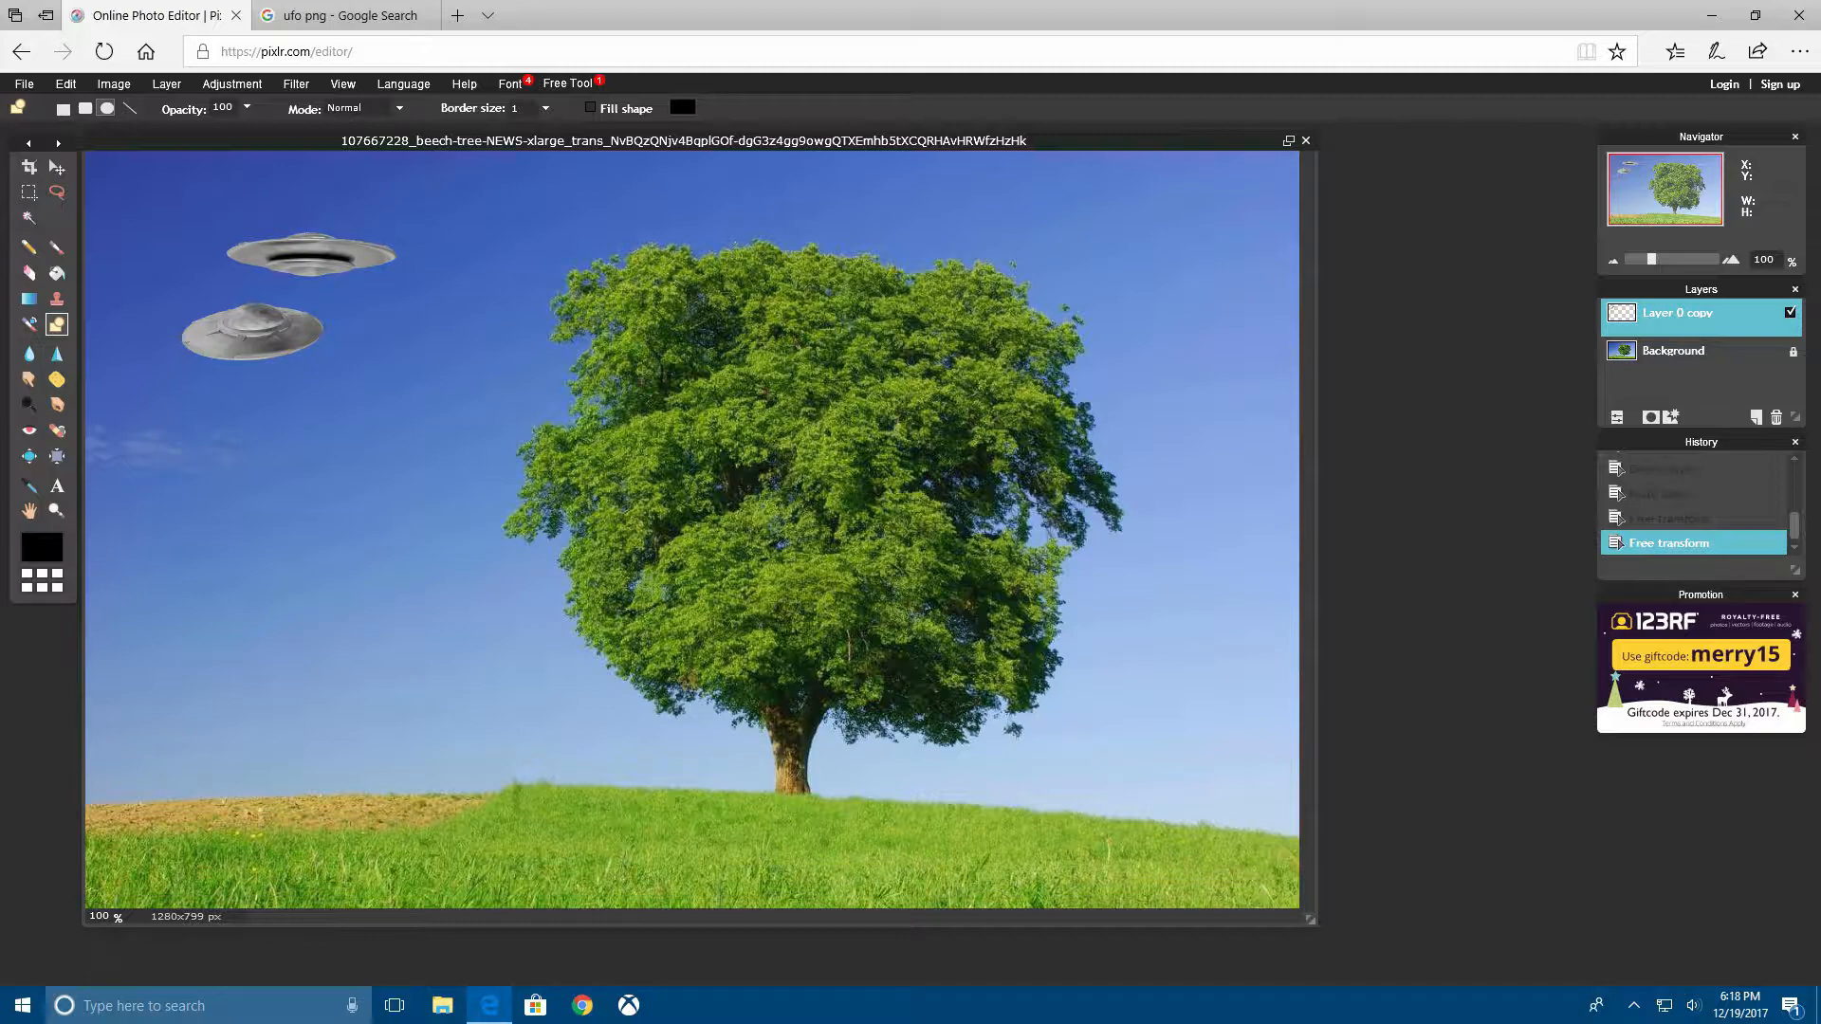
{"action": "left_click", "coordinate": [682, 107]}
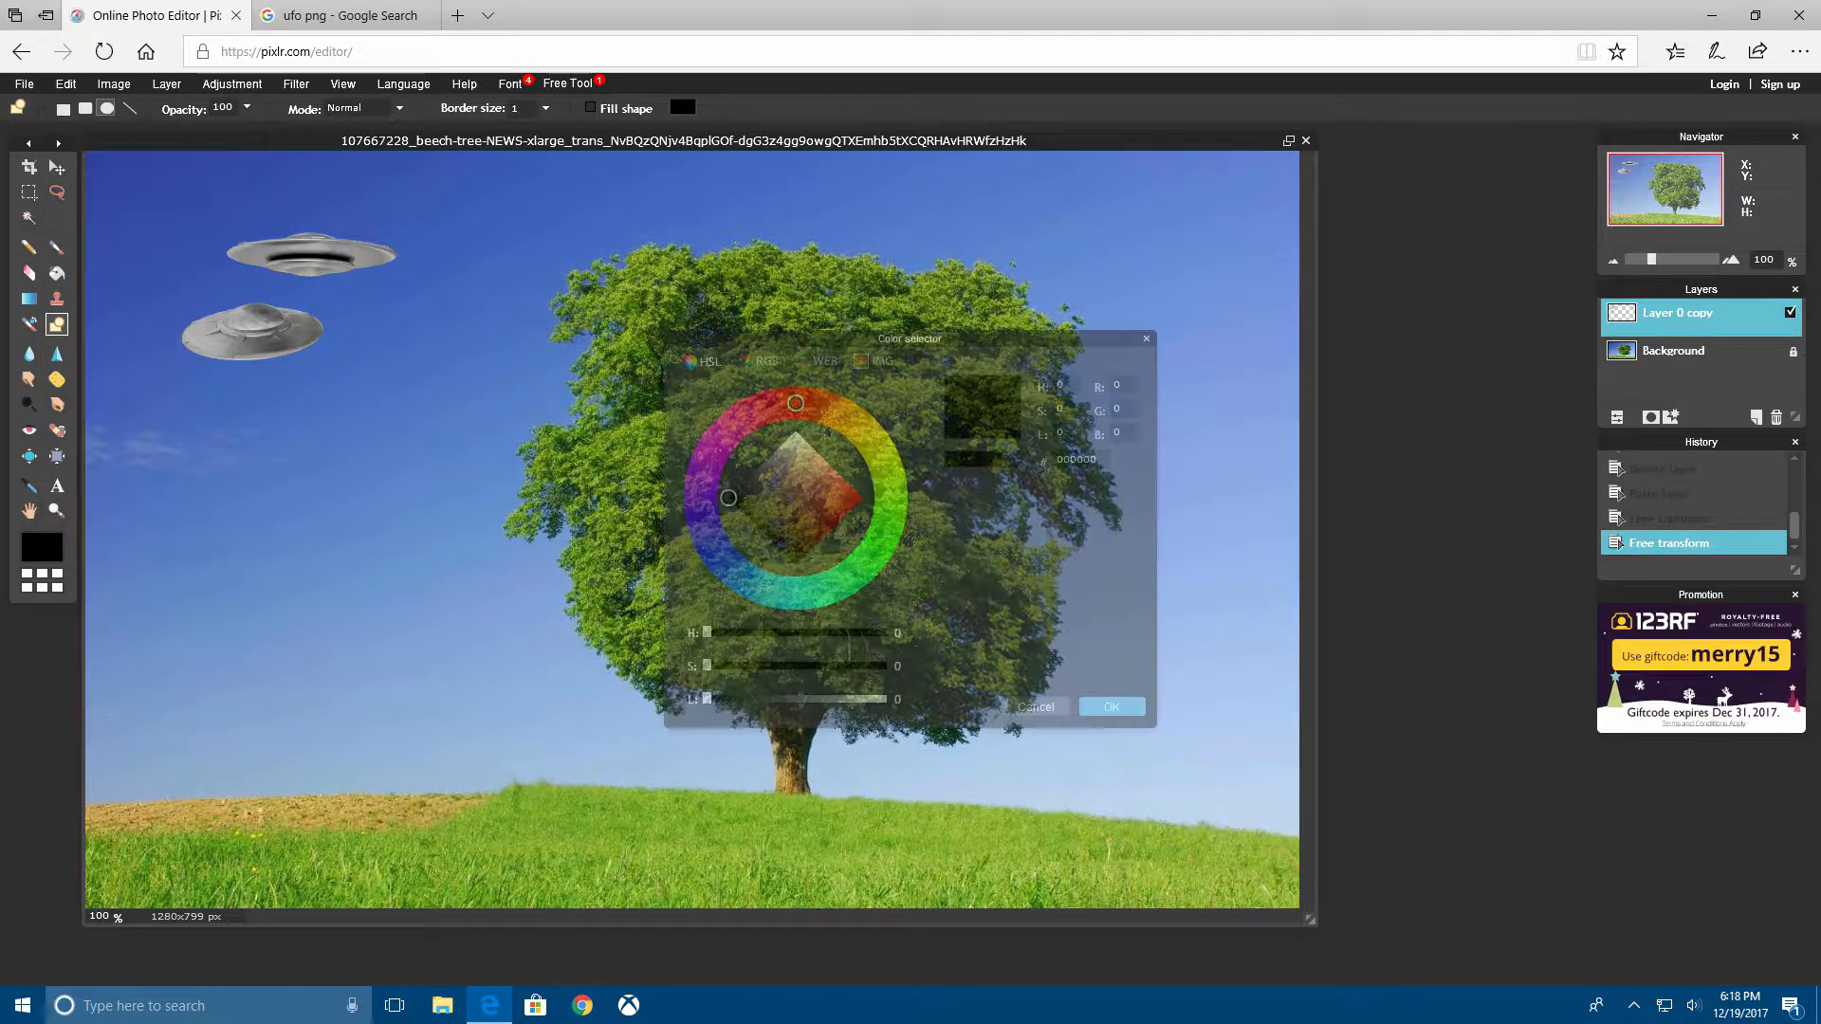
{"action": "mouse_move", "coordinate": [728, 498]}
{"action": "left_mouse_down"}
{"action": "mouse_move", "coordinate": [796, 432]}
{"action": "mouse_move", "coordinate": [862, 498]}
{"action": "left_mouse_up"}
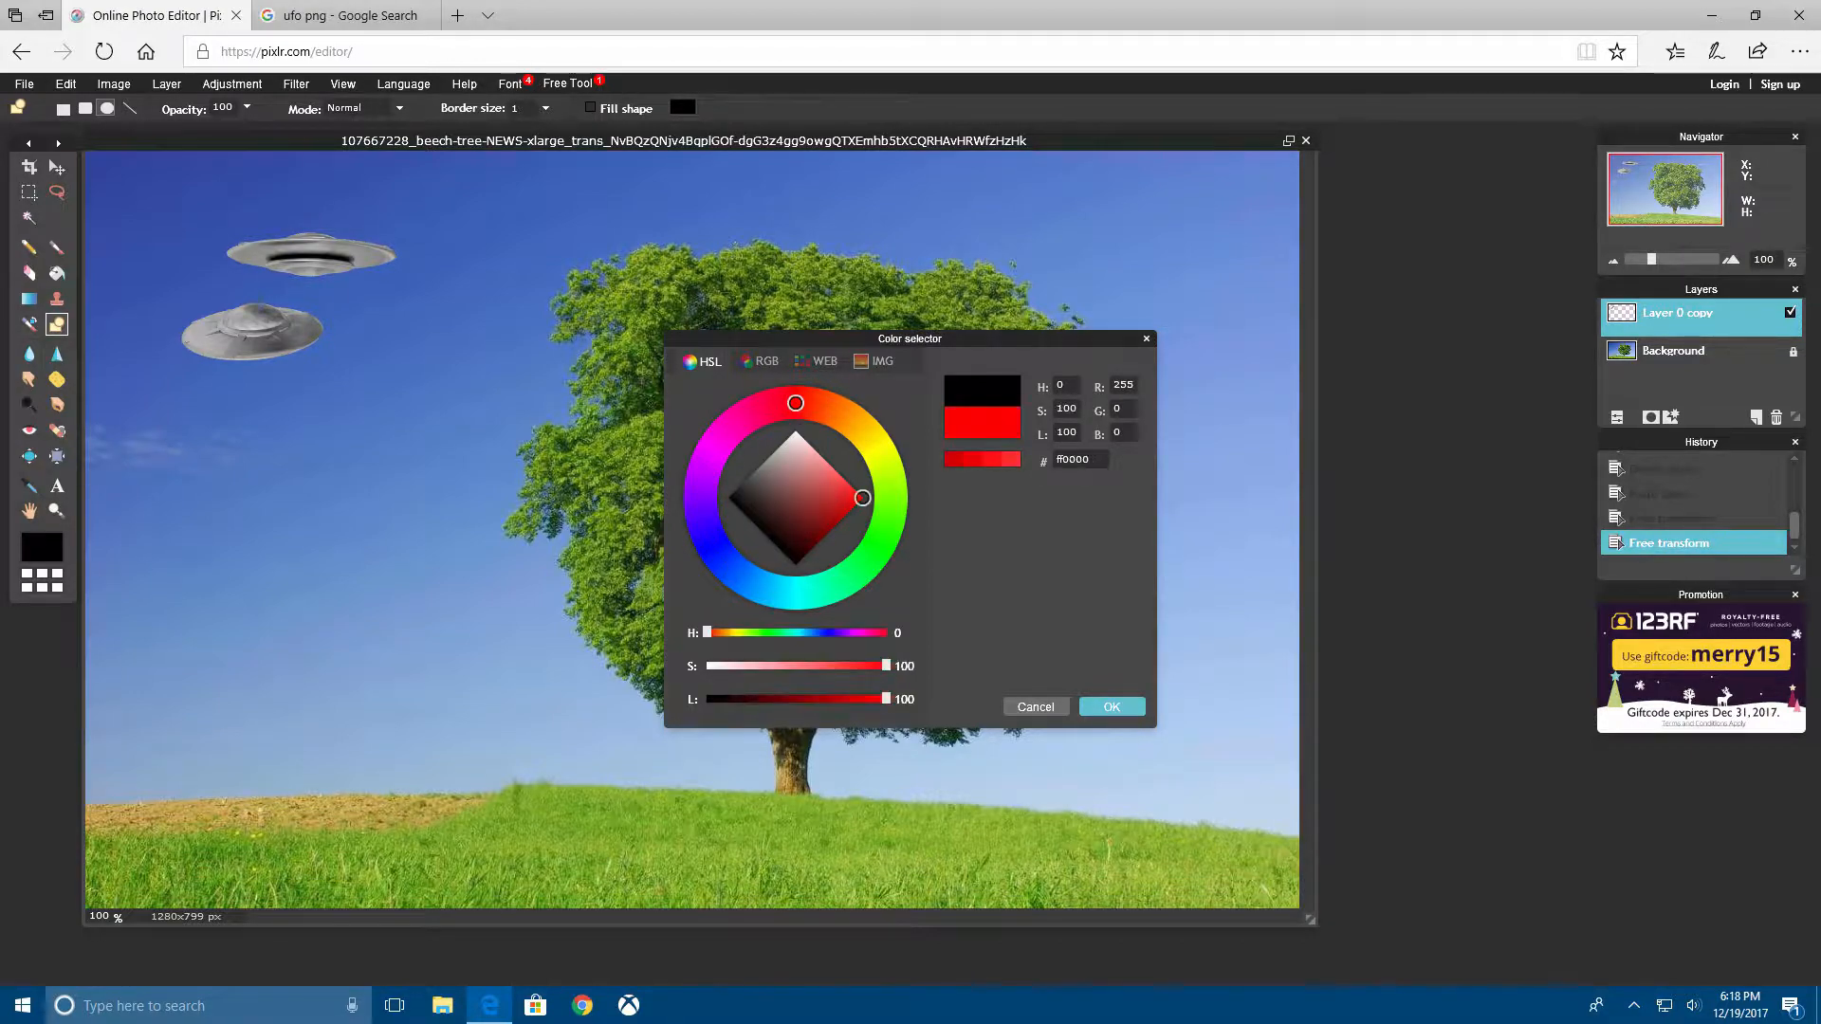
{"action": "mouse_move", "coordinate": [796, 403]}
{"action": "left_mouse_down"}
{"action": "mouse_move", "coordinate": [878, 545]}
{"action": "mouse_move", "coordinate": [831, 584]}
{"action": "mouse_move", "coordinate": [723, 559]}
{"action": "mouse_move", "coordinate": [861, 566]}
{"action": "mouse_move", "coordinate": [887, 516]}
{"action": "left_mouse_up"}
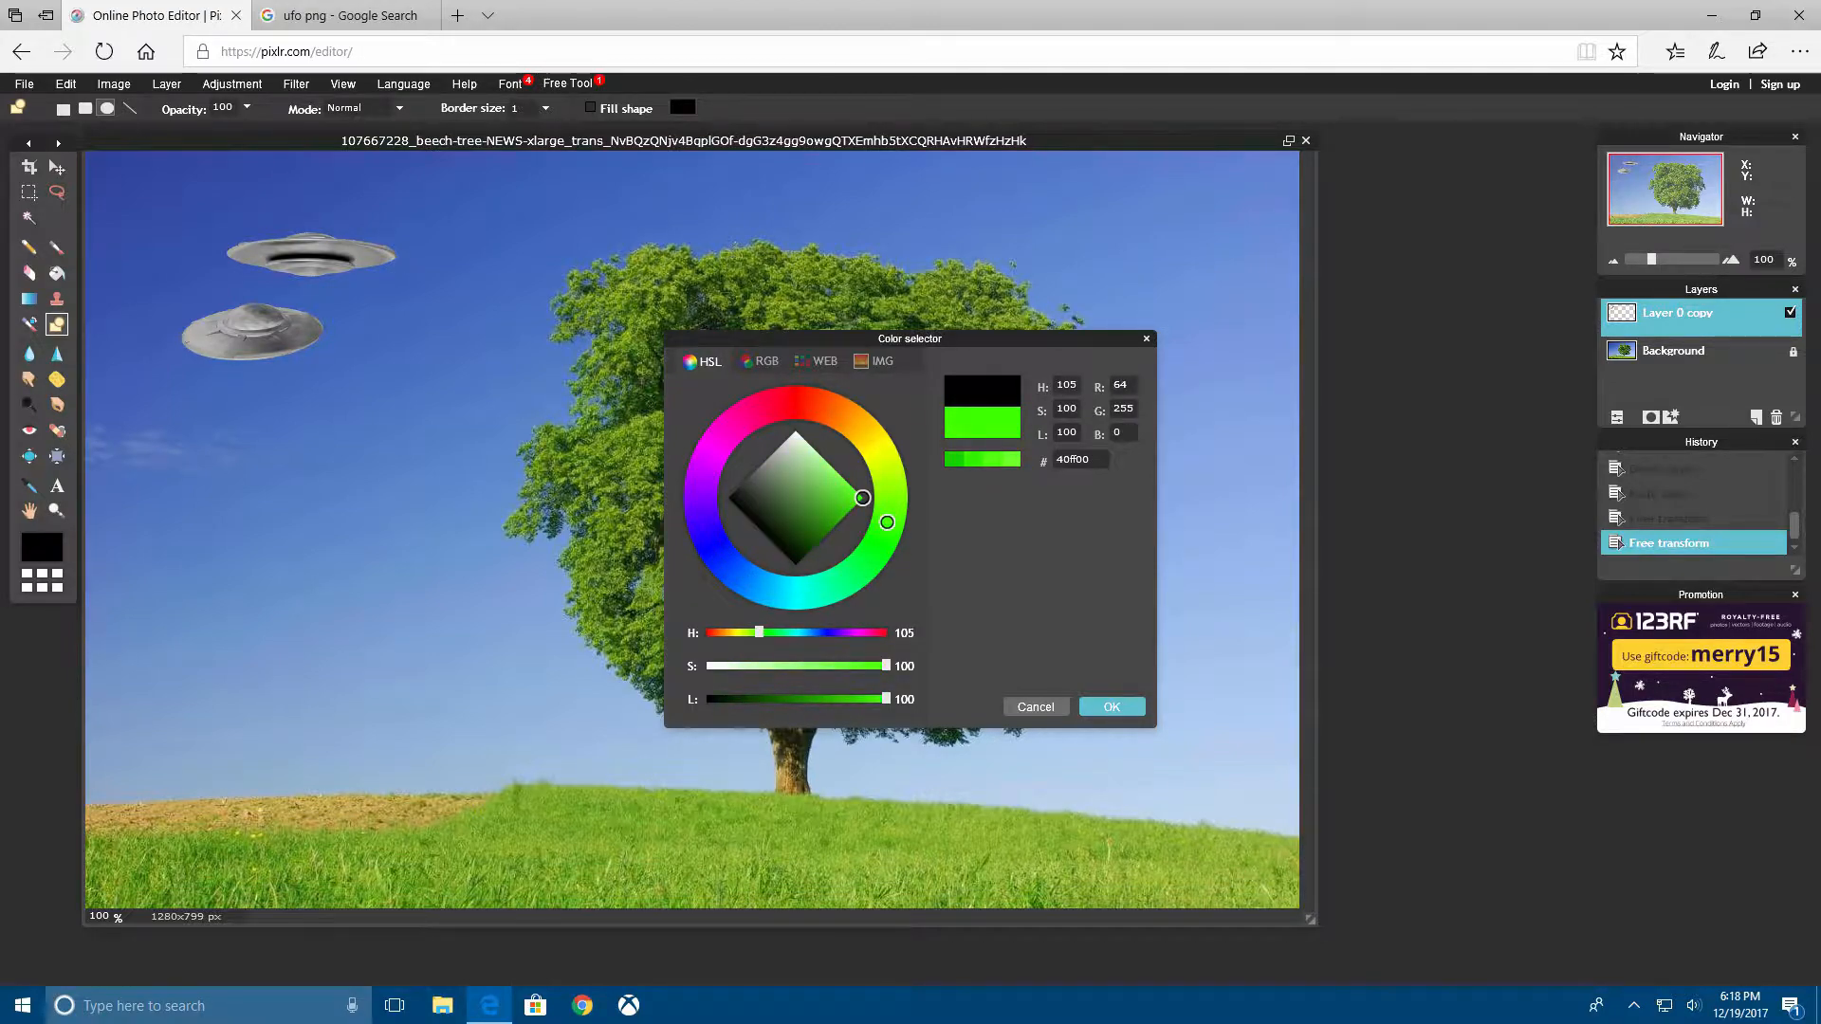
{"action": "left_click", "coordinate": [1111, 706]}
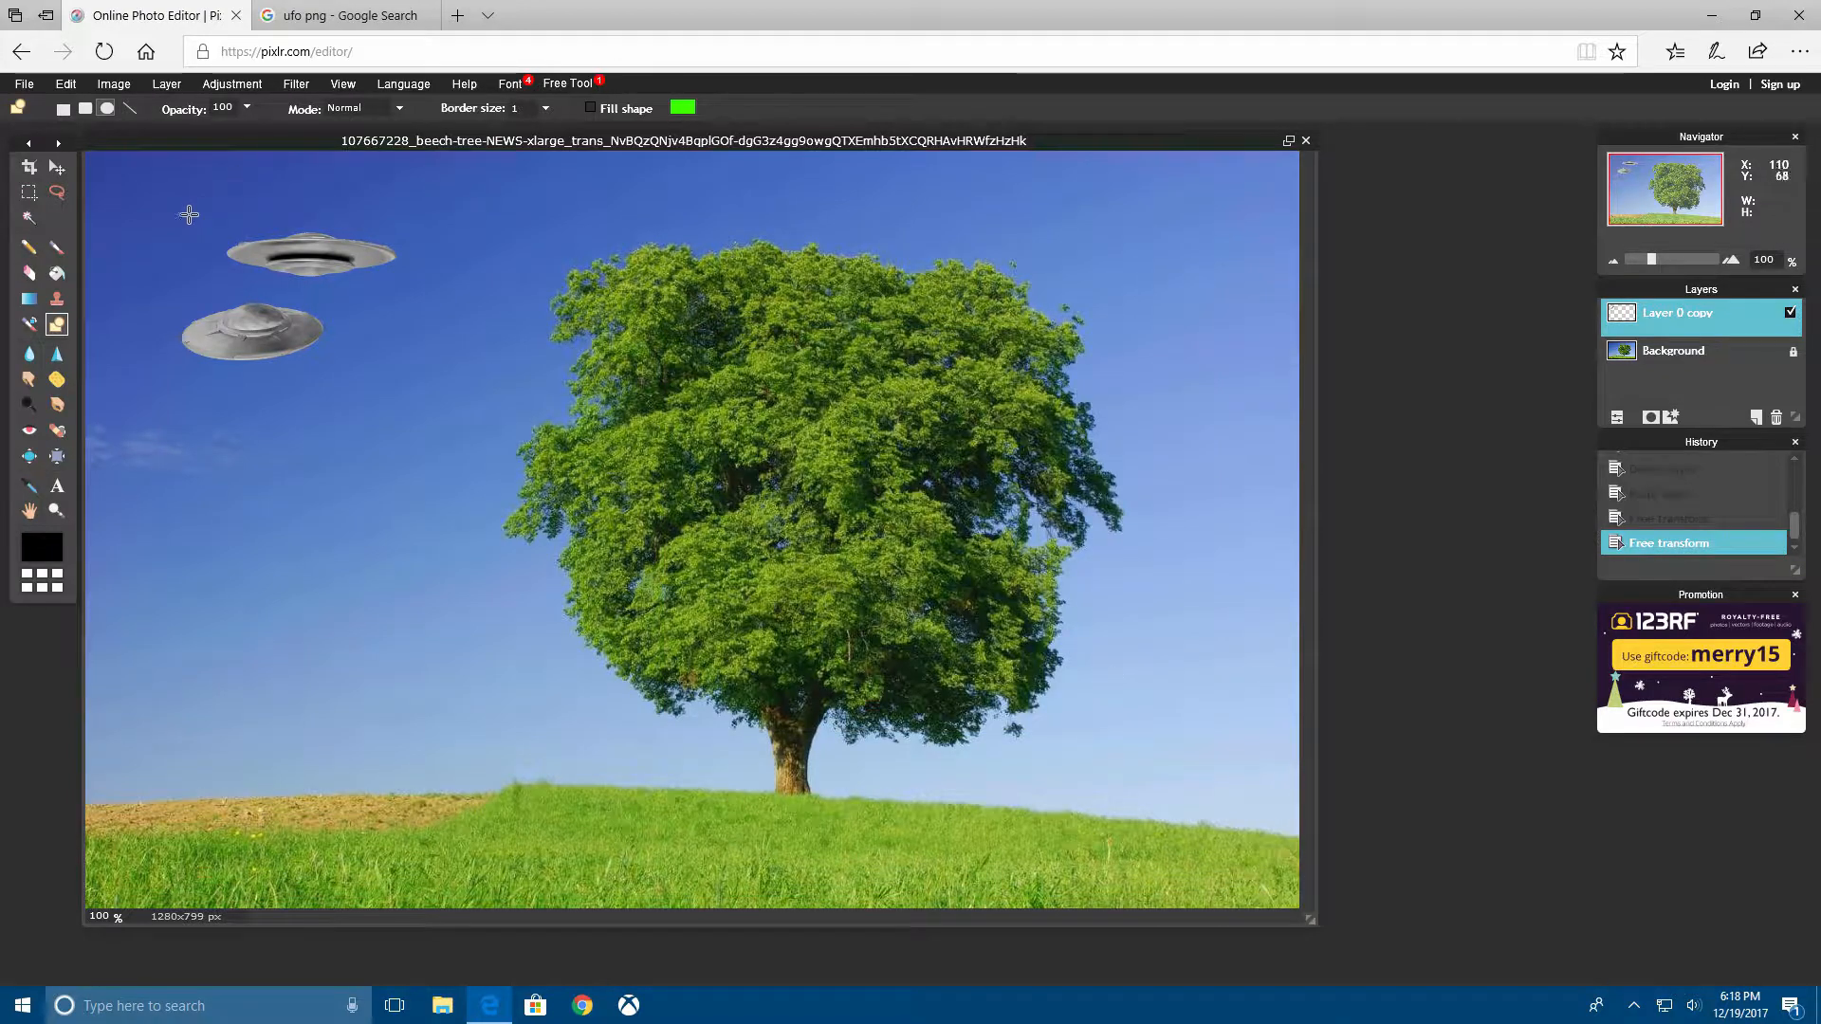
- Draw an unfilled ellipse around the two UFOs and set the shape border size to 20
{"action": "left_click_drag", "start_coordinate": [161, 232], "coordinate": [468, 397]}
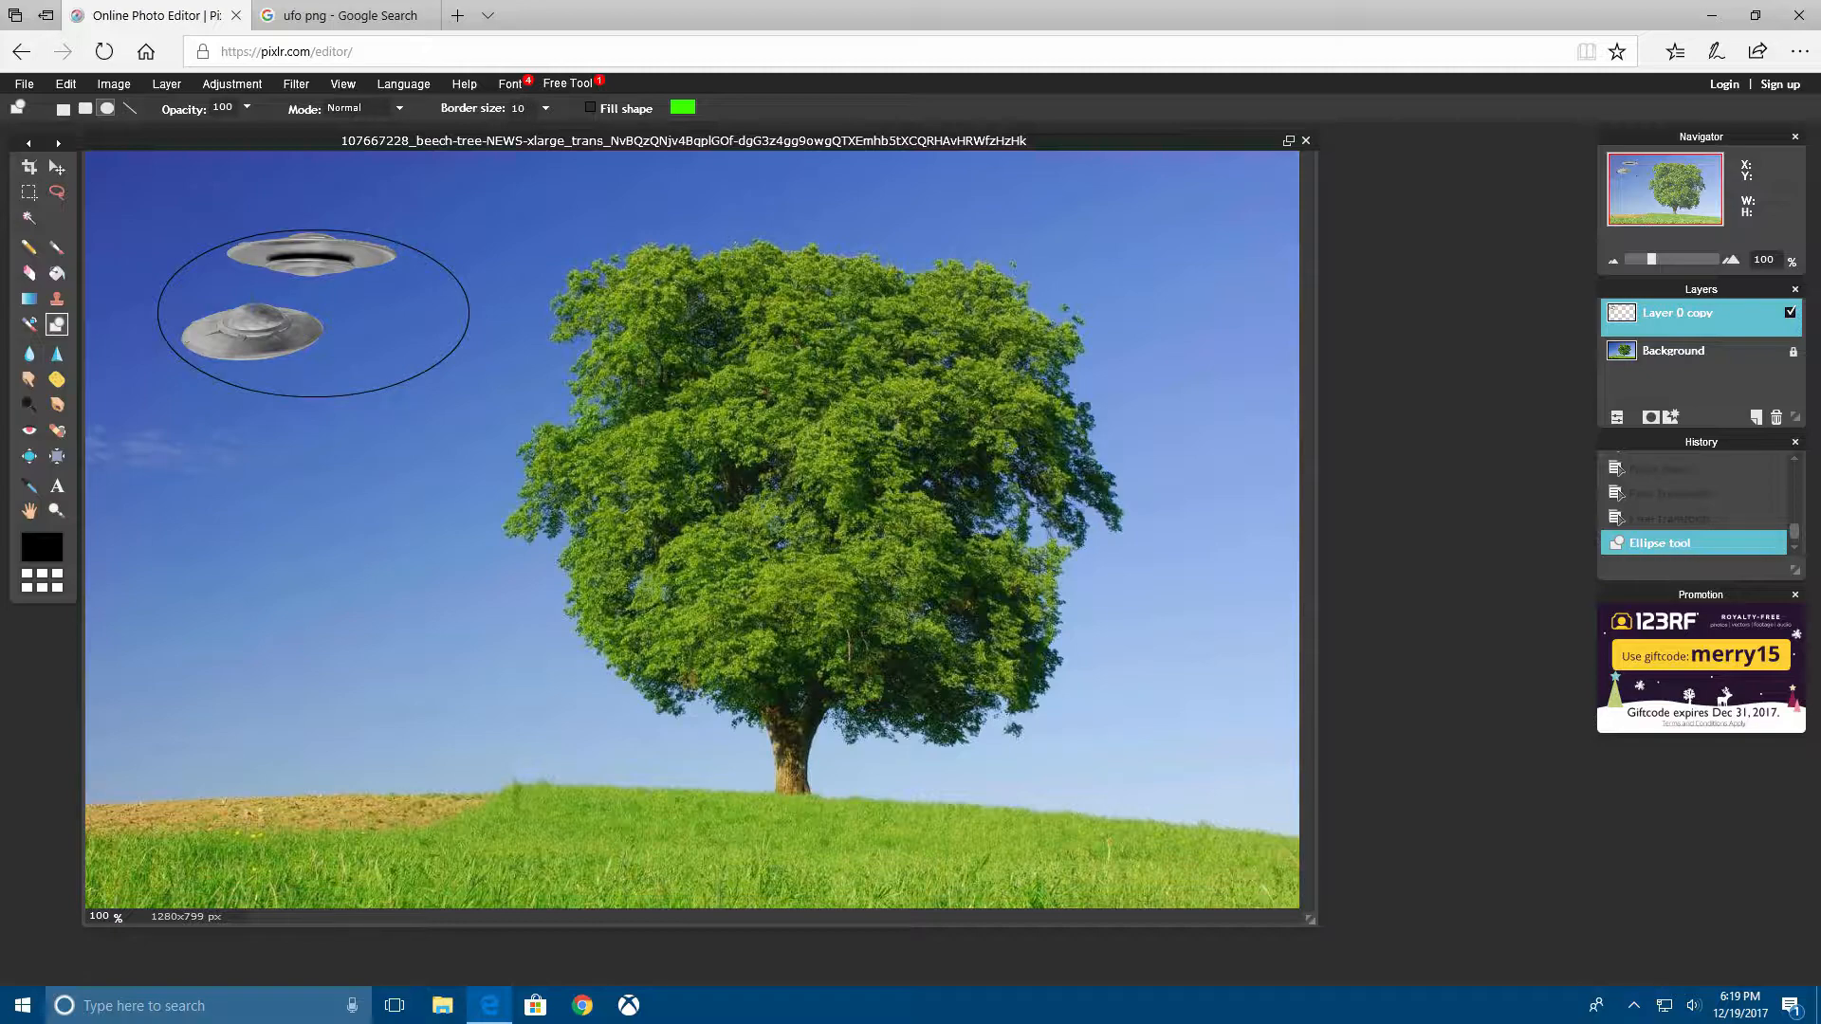
{"action": "left_click", "coordinate": [544, 108]}
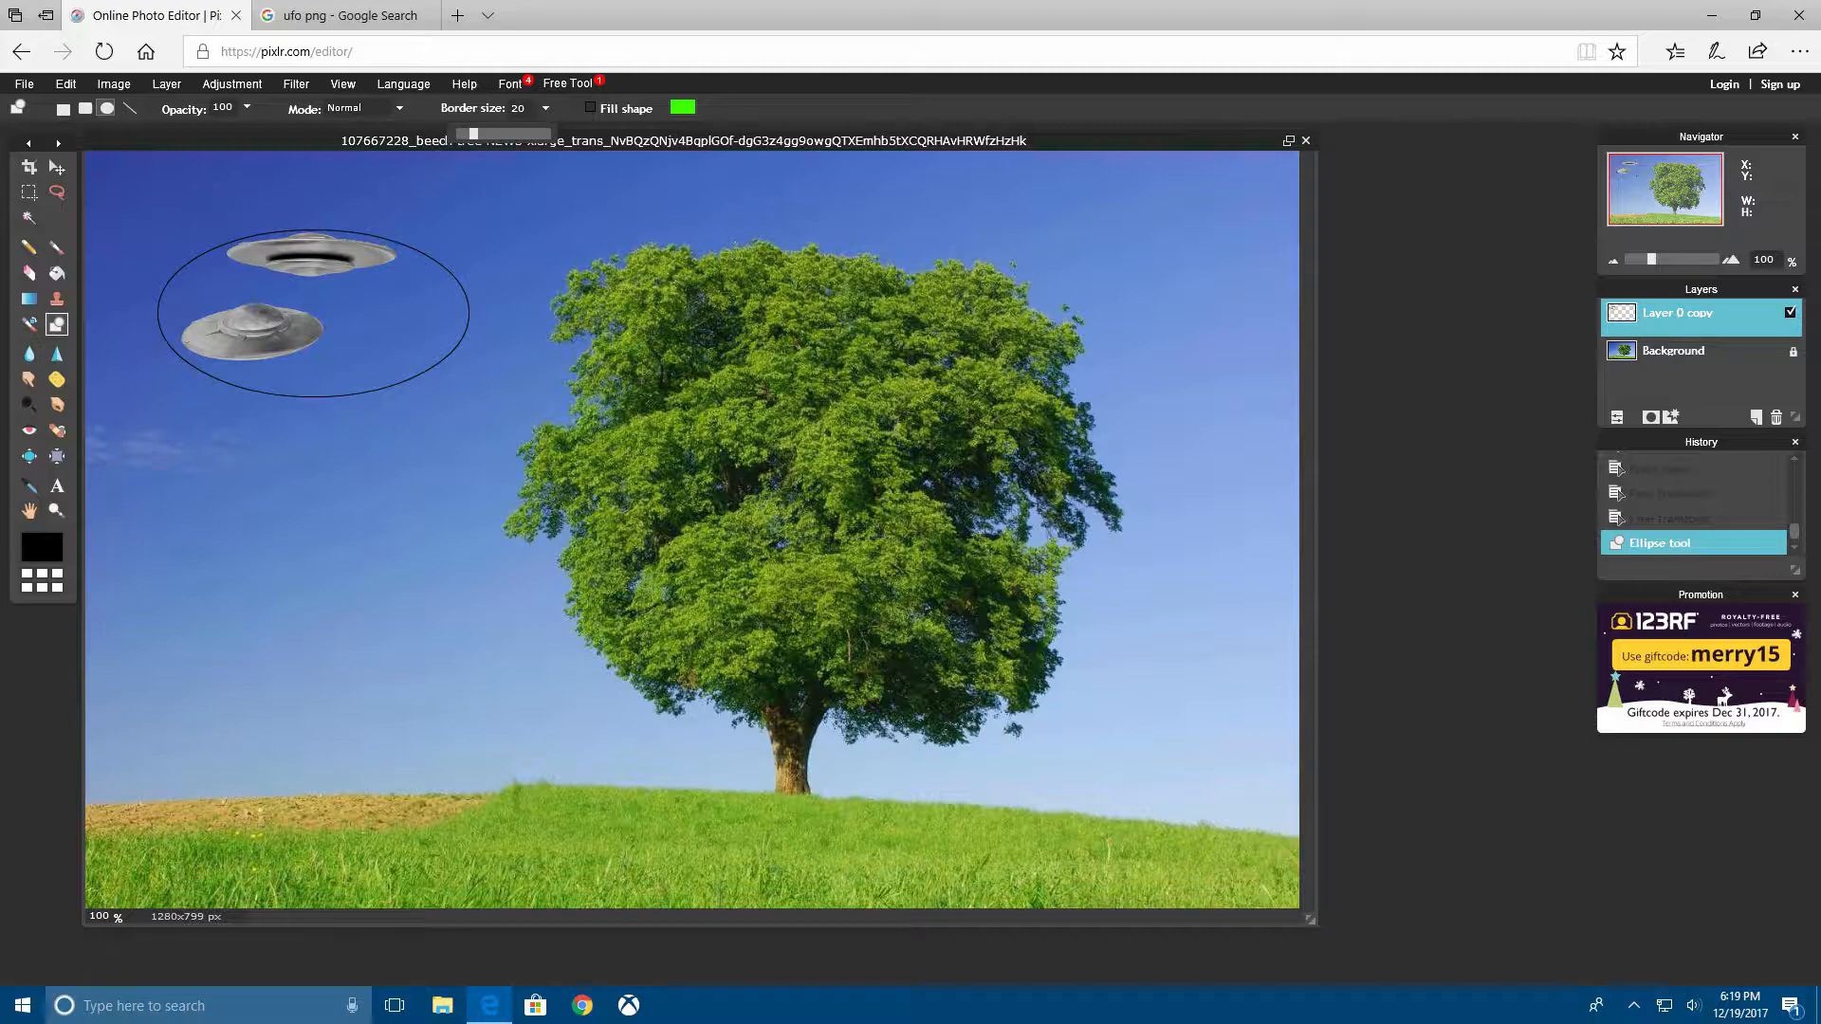
{"action": "left_click", "coordinate": [246, 108]}
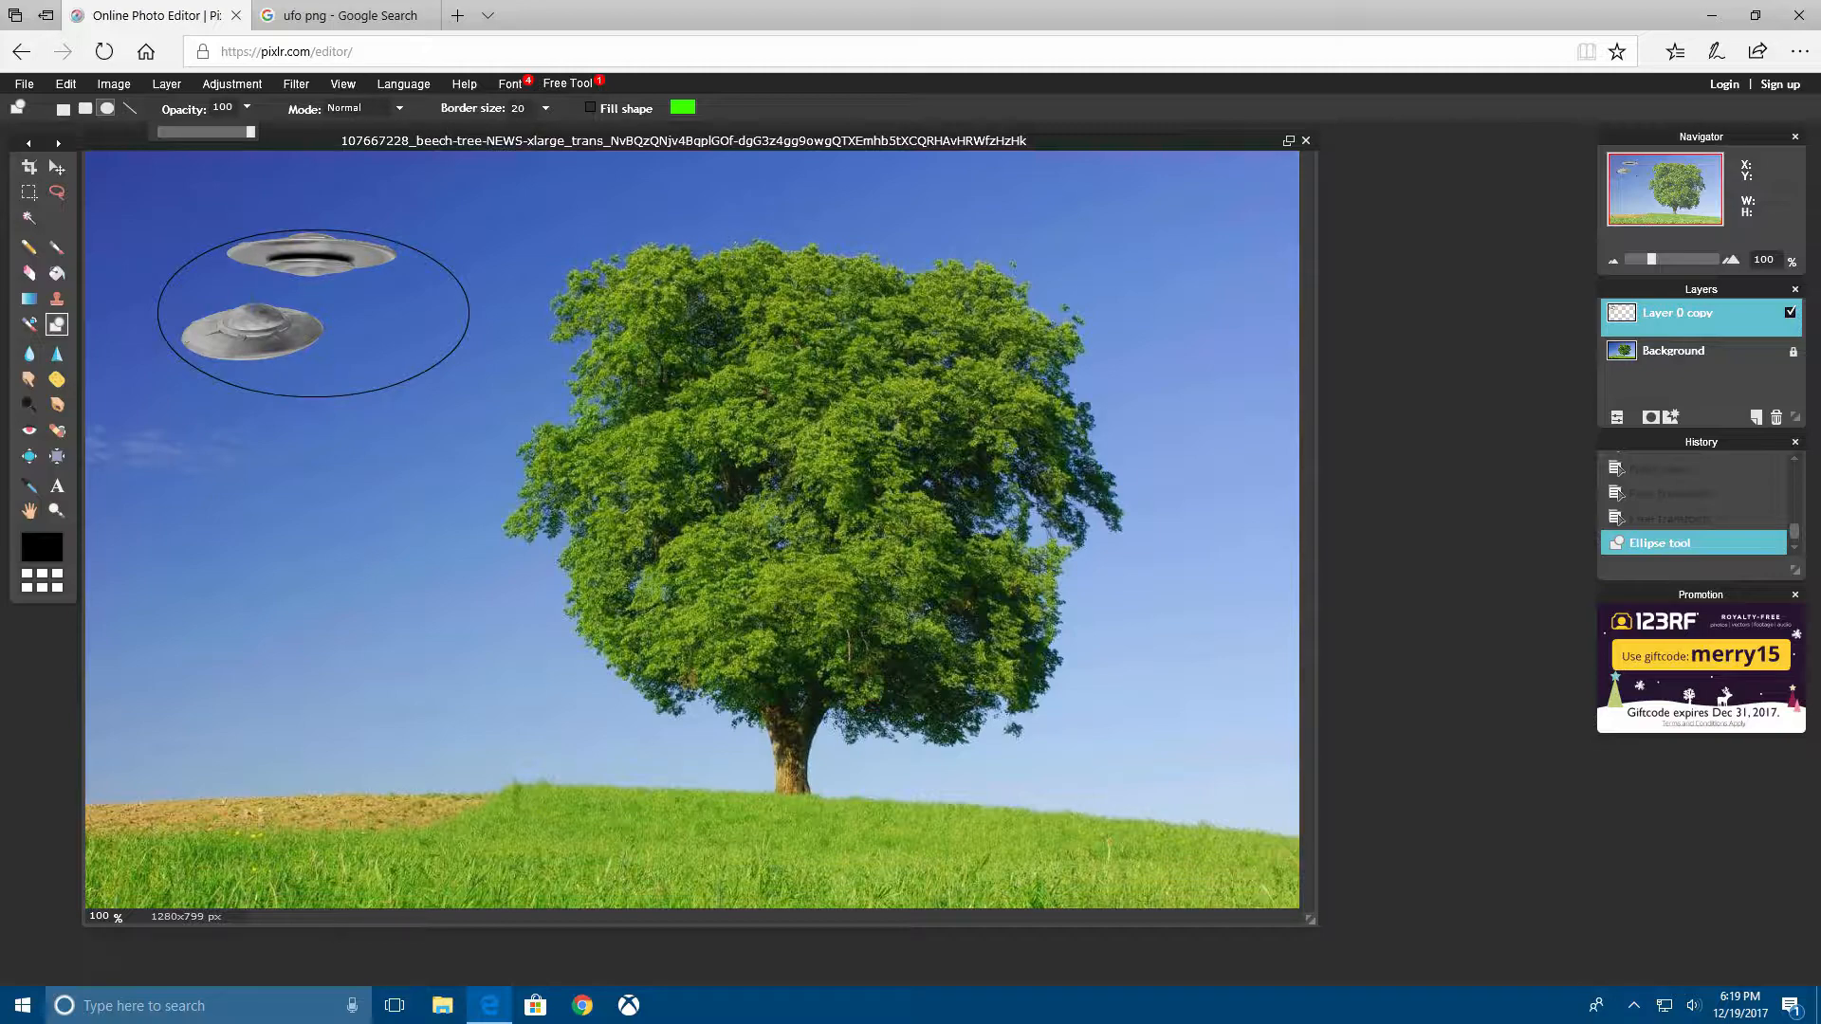
{"action": "left_click", "coordinate": [545, 108]}
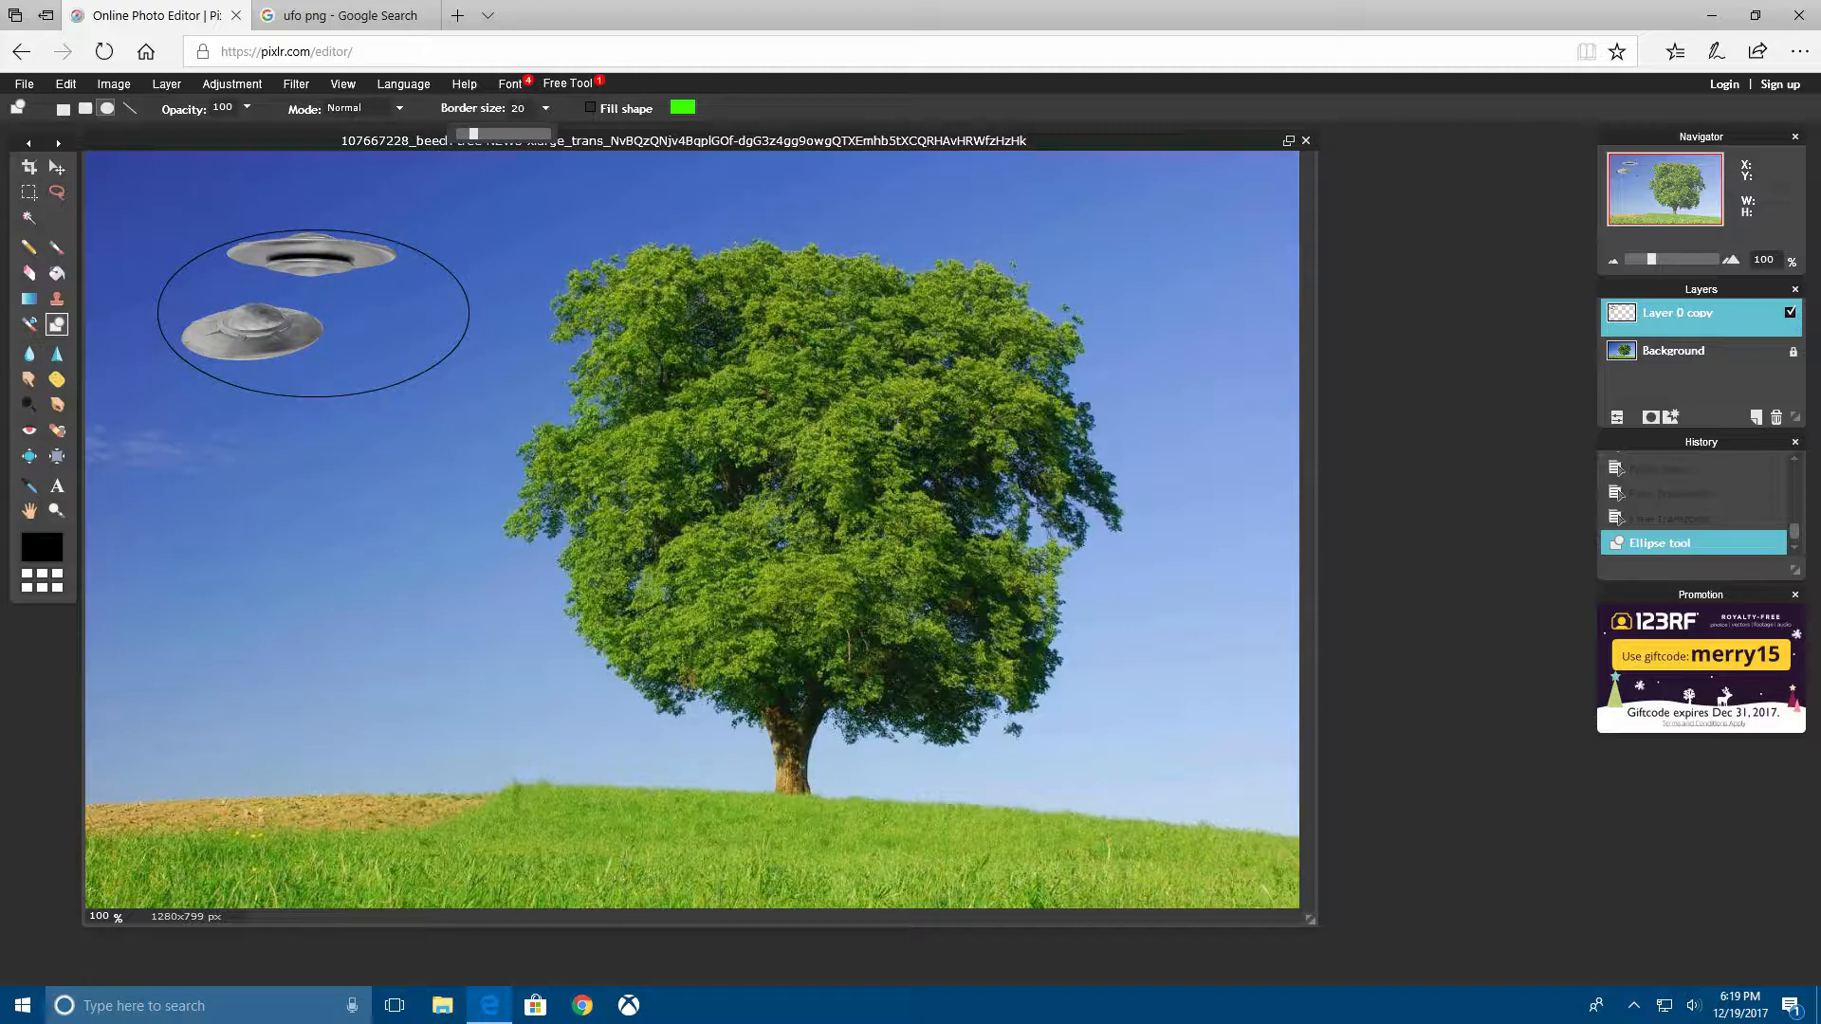
- Delete the UFO layer together with its thin ellipse, and reopen the two-UFO image 580b585b2edbce24c47b2d2e from Downloads
{"action": "right_click", "coordinate": [1432, 315]}
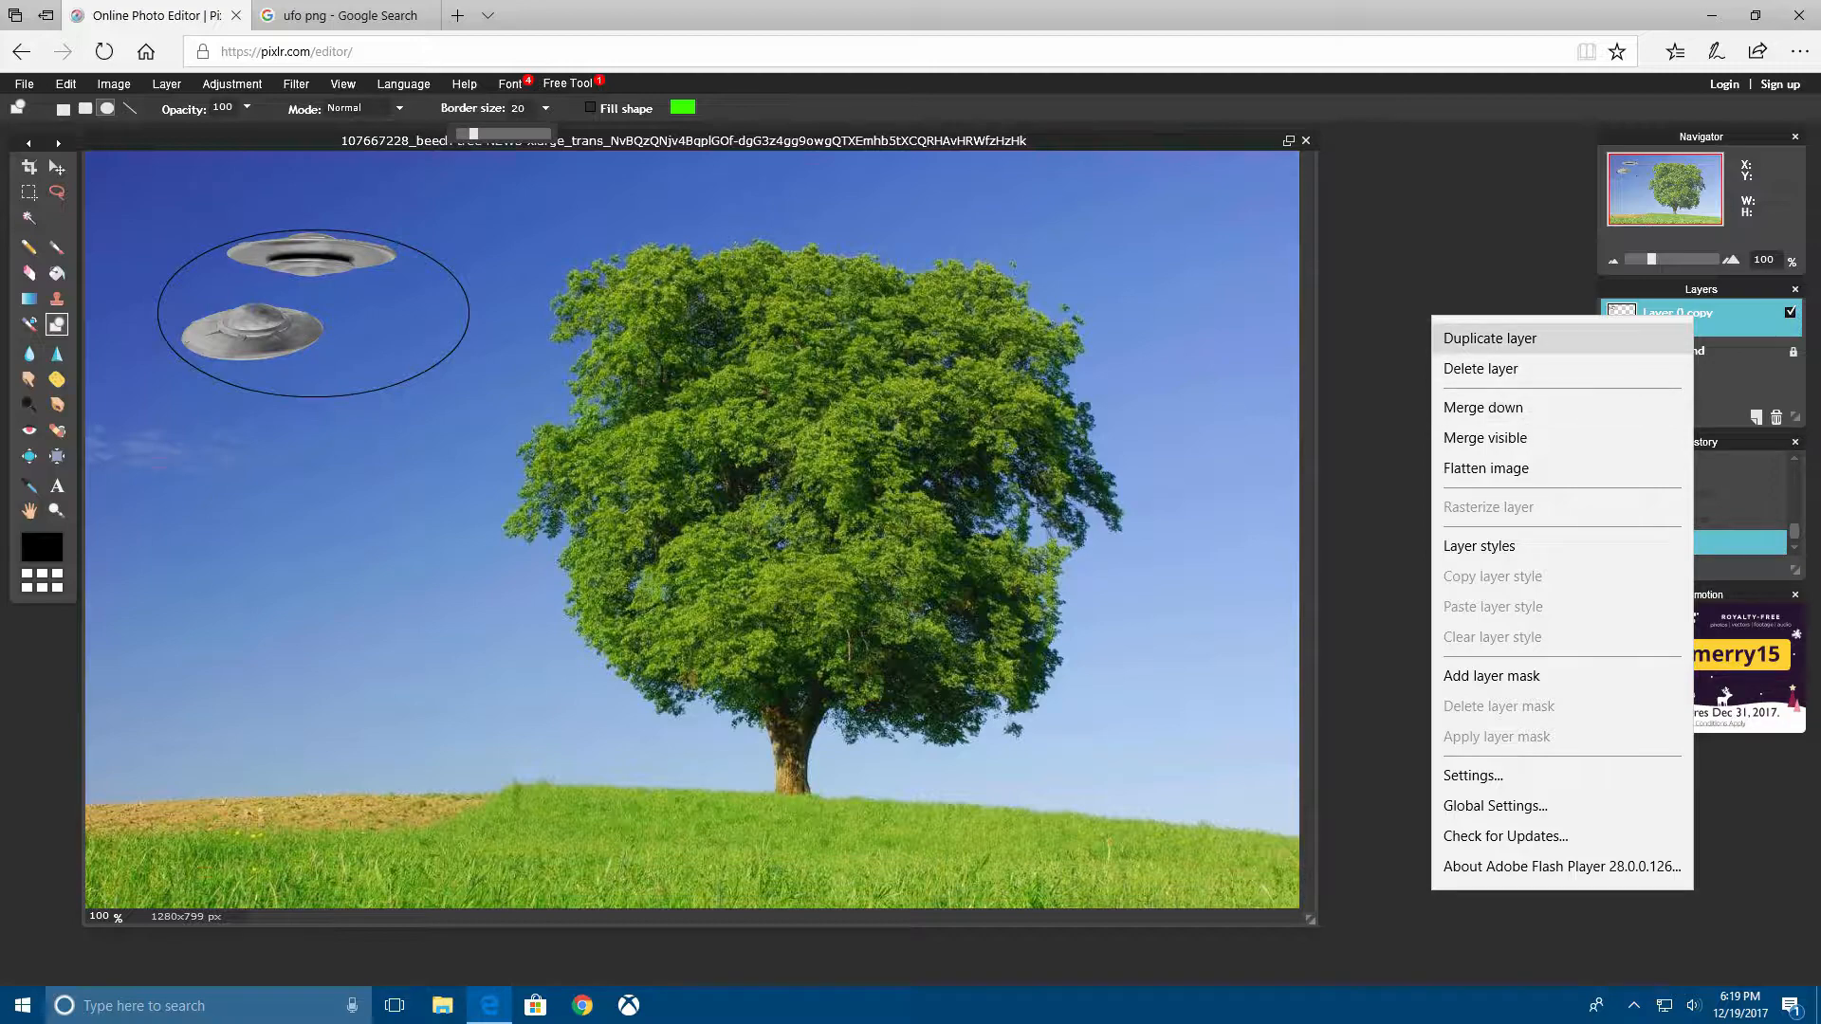
{"action": "left_click", "coordinate": [1480, 369]}
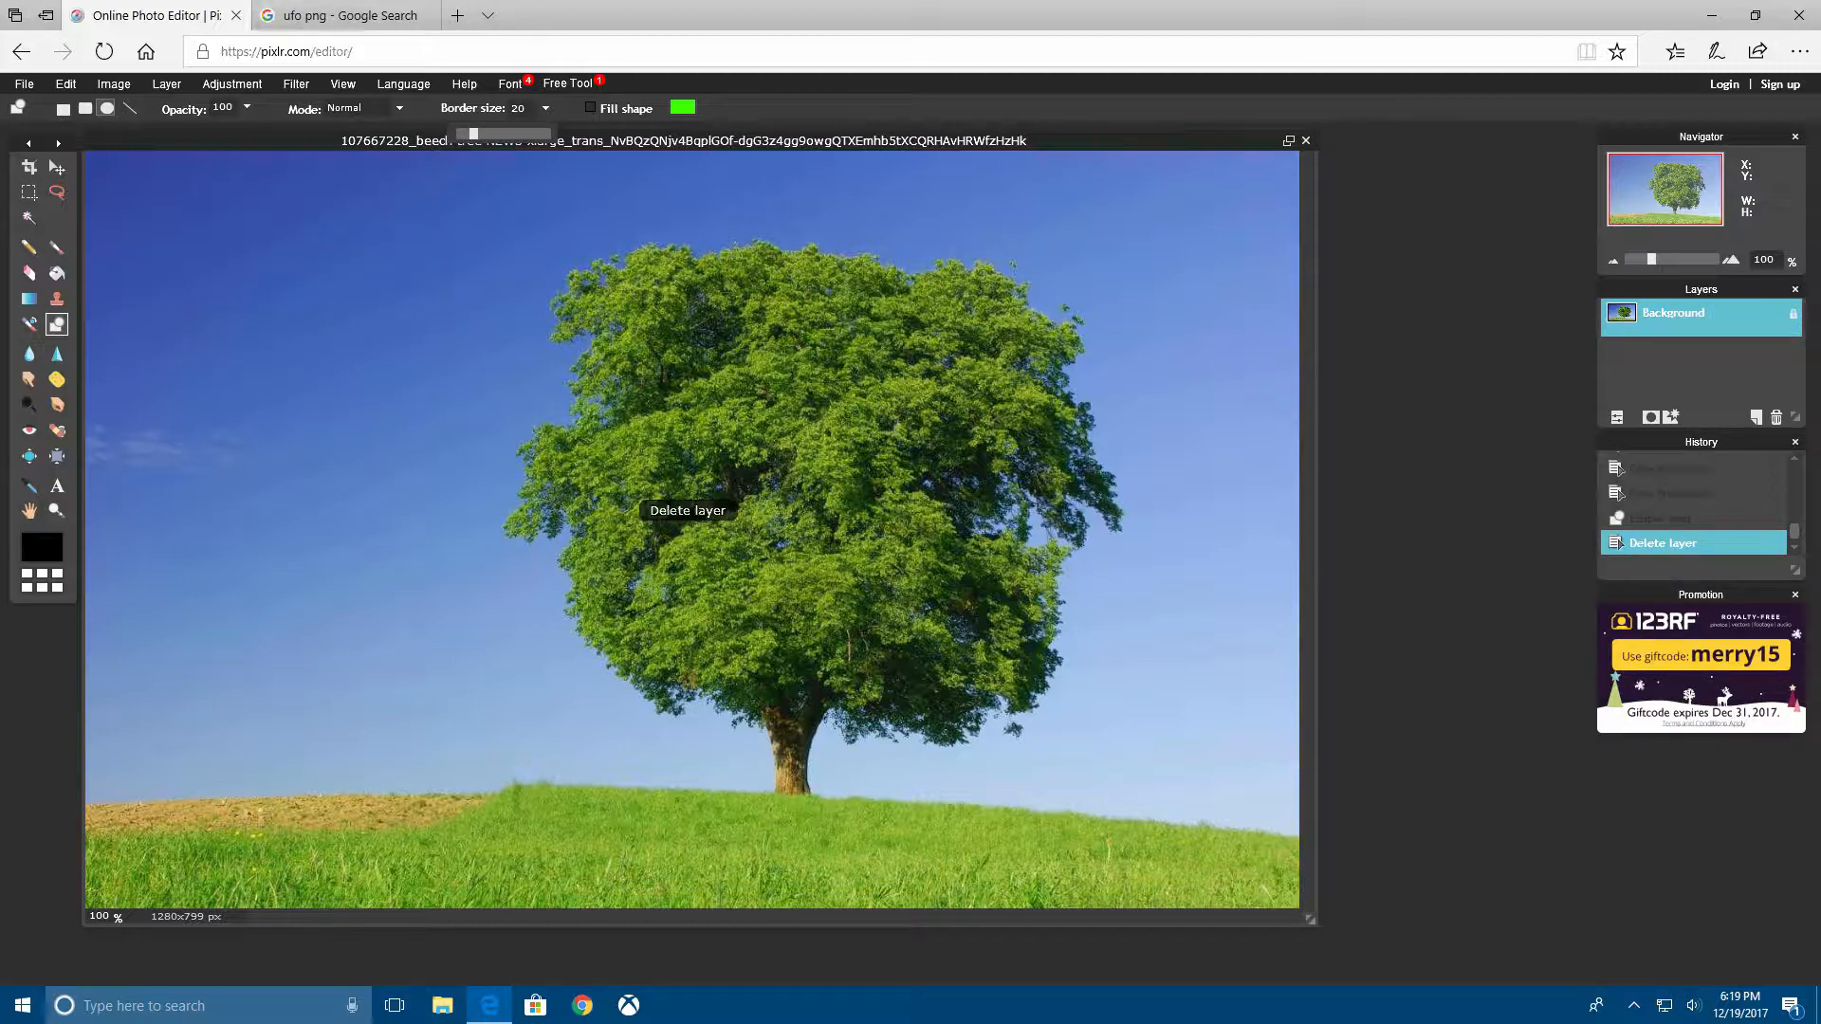
{"action": "left_click", "coordinate": [24, 84]}
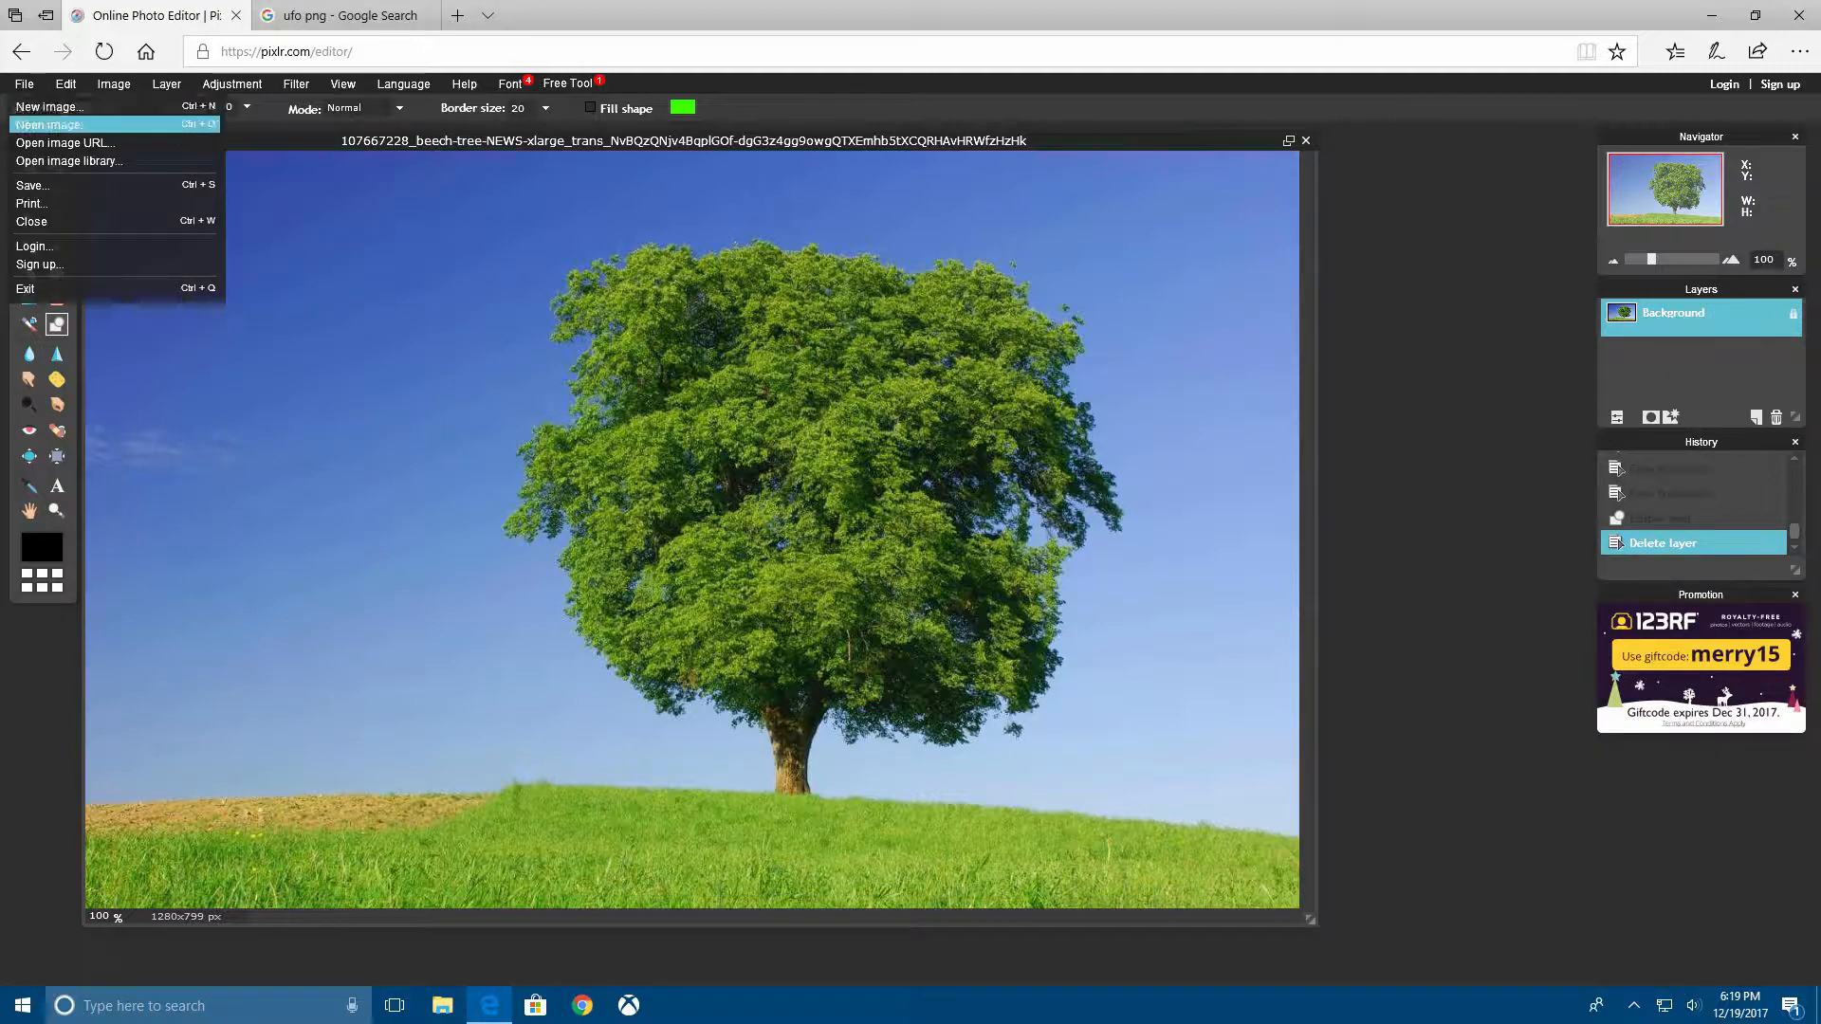
{"action": "left_click", "coordinate": [52, 124]}
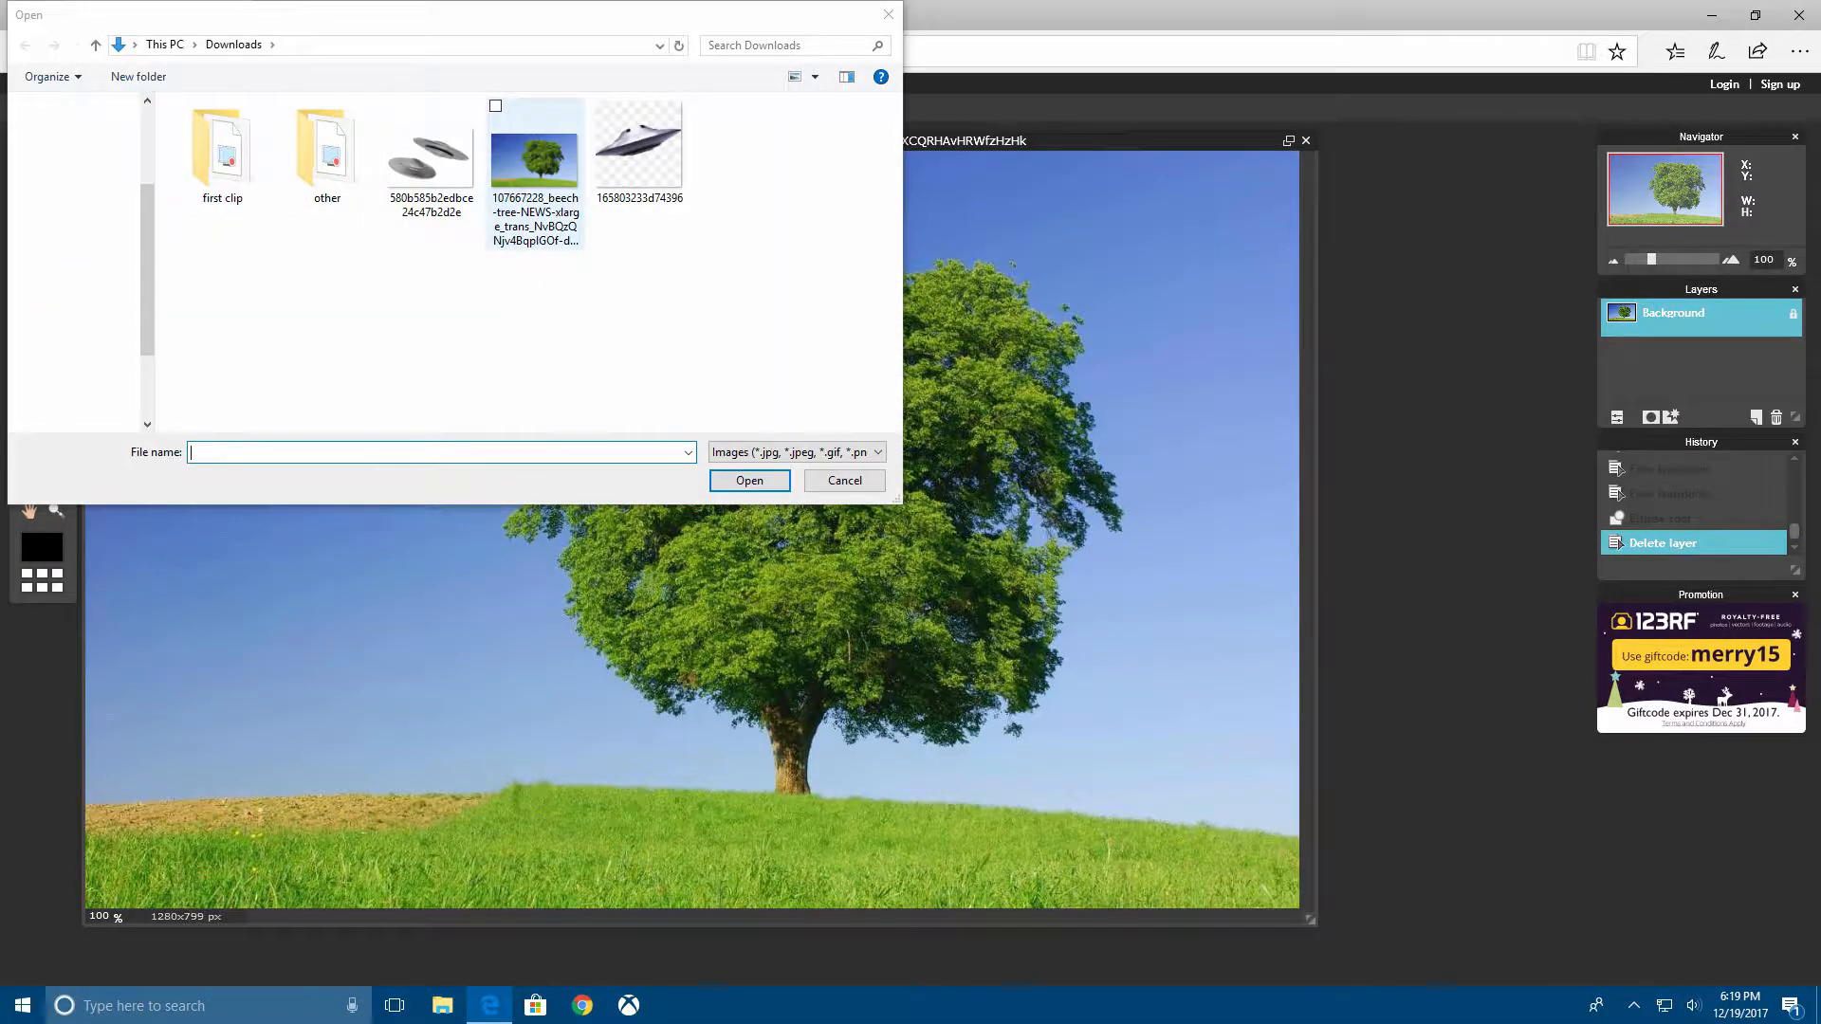
{"action": "left_click", "coordinate": [432, 156]}
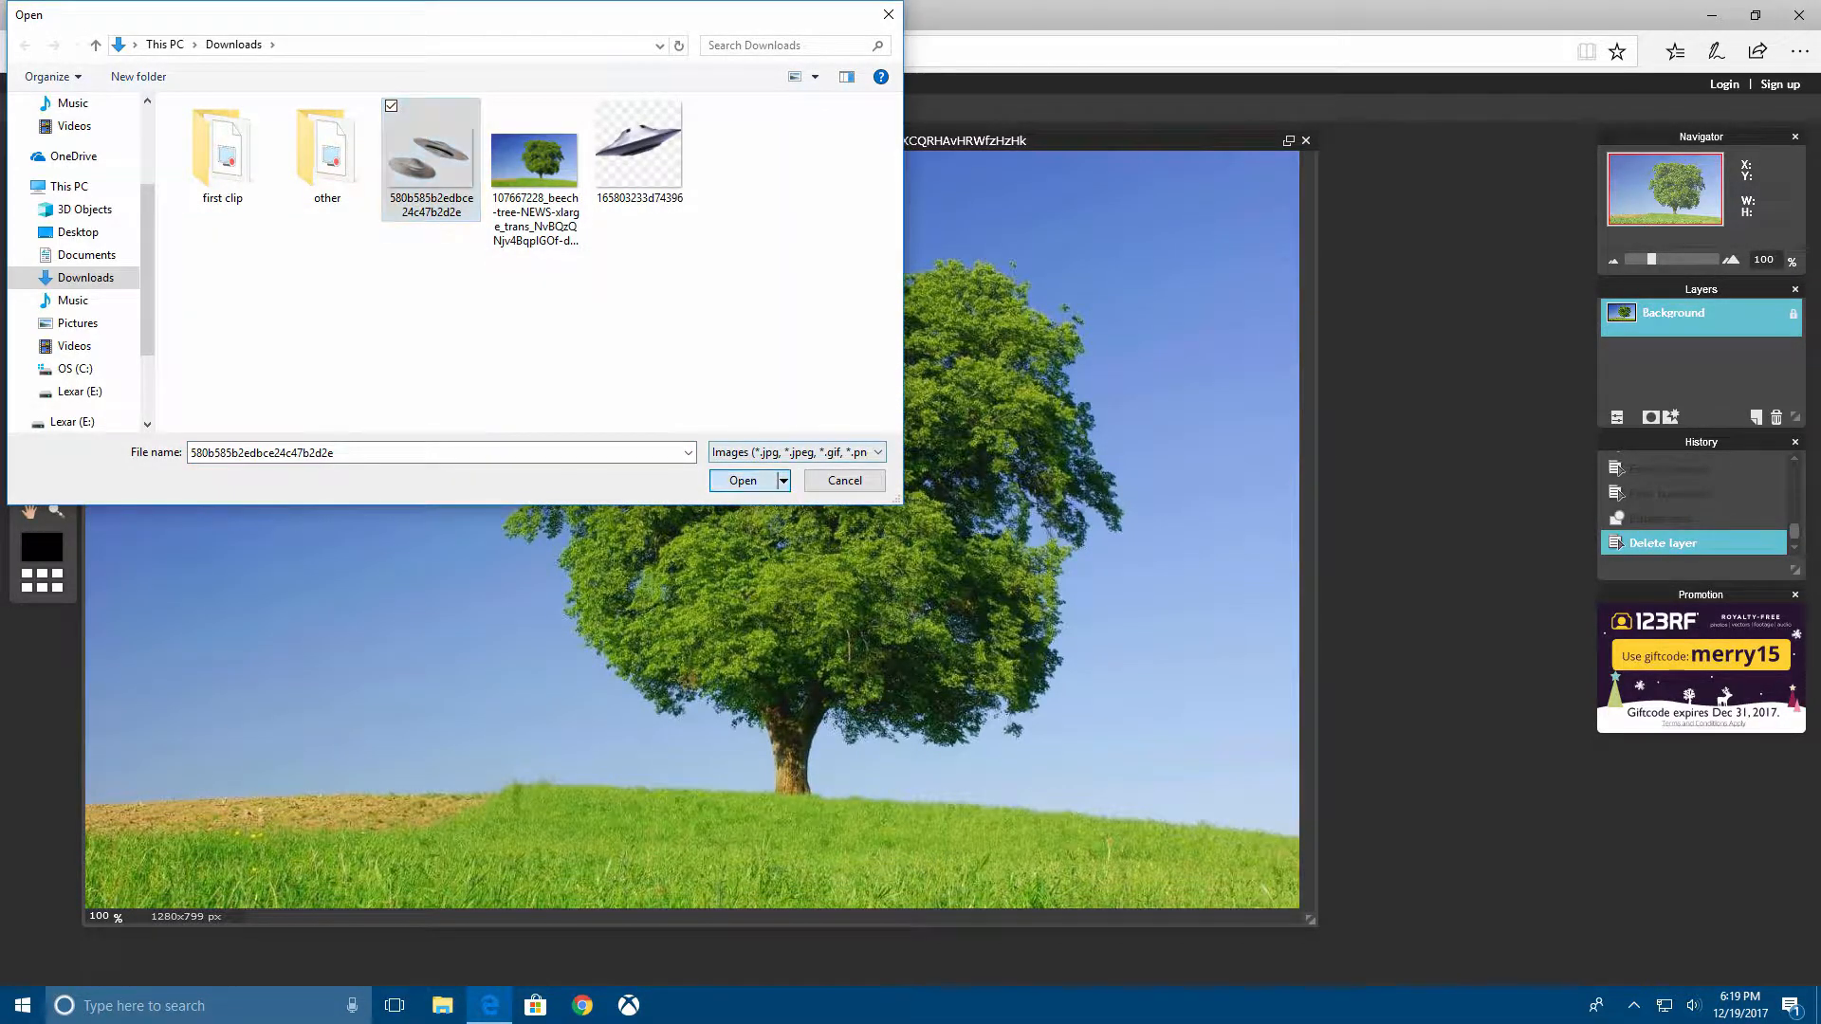
{"action": "left_click", "coordinate": [743, 480]}
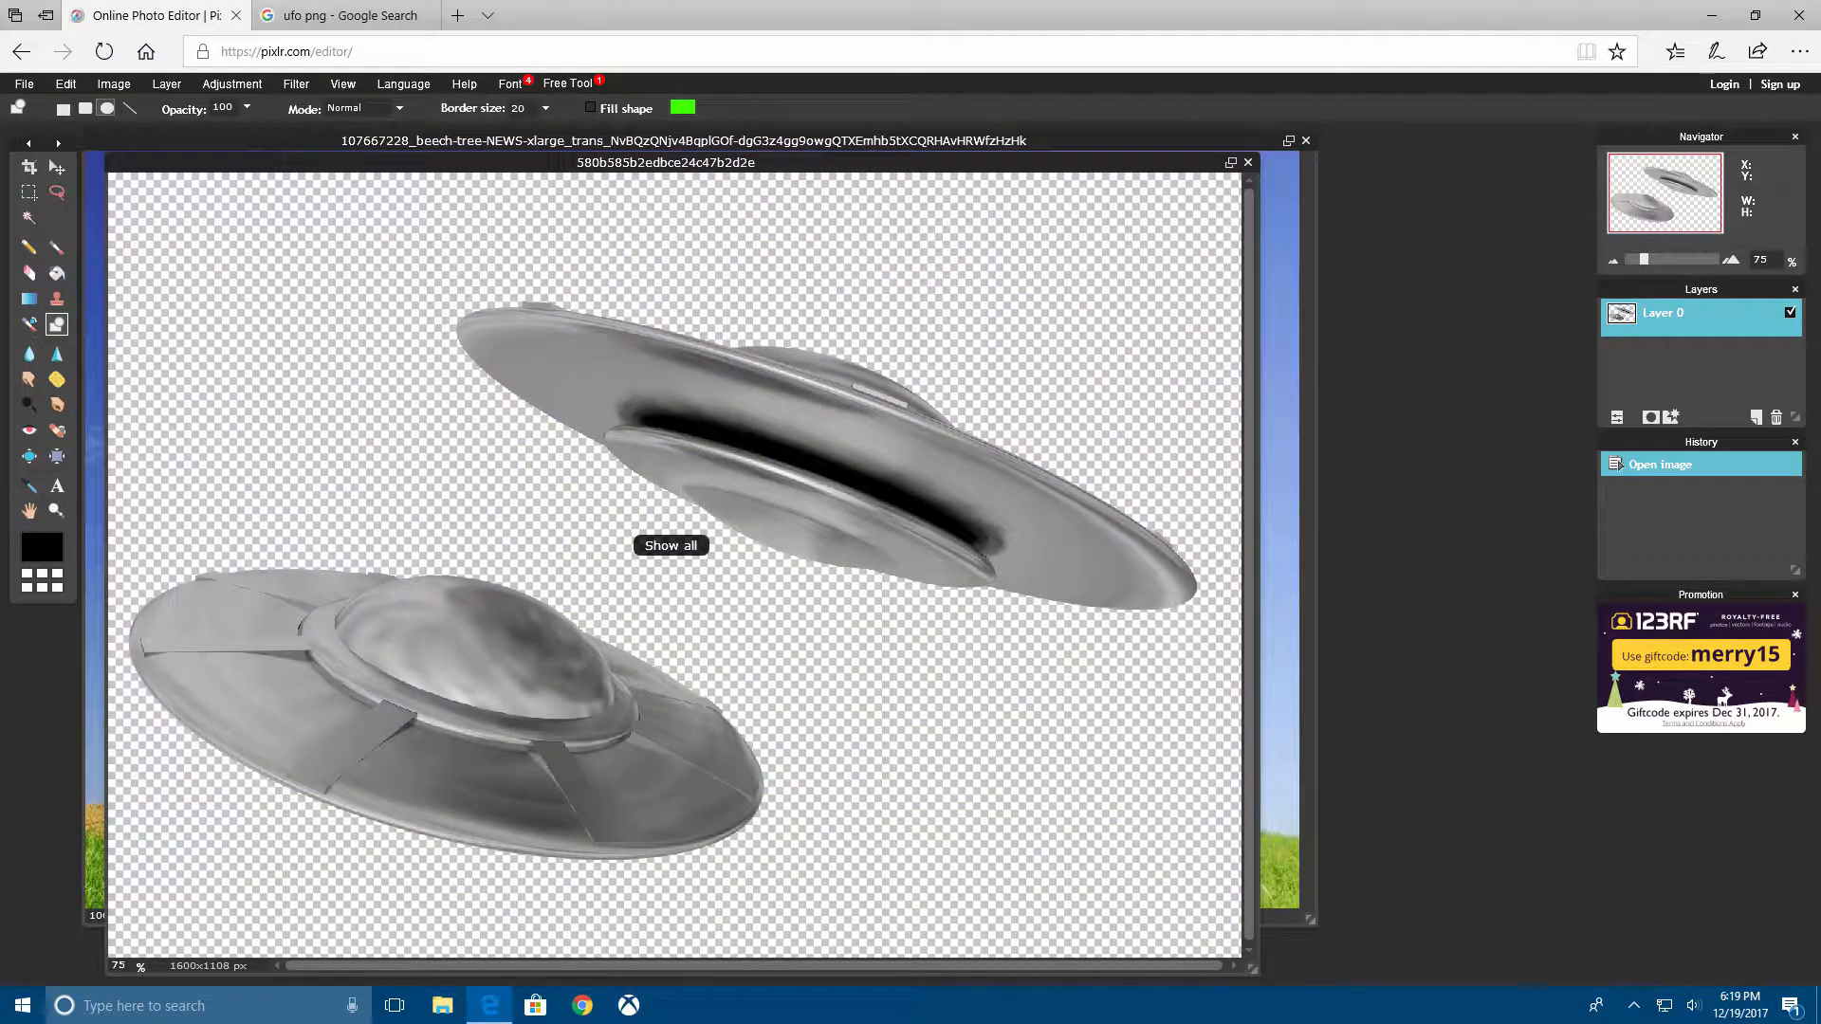
- Copy Layer 0 of the two-UFO image into the tree image and close the UFO source image
{"action": "left_click_drag", "start_coordinate": [1669, 317], "coordinate": [1262, 395]}
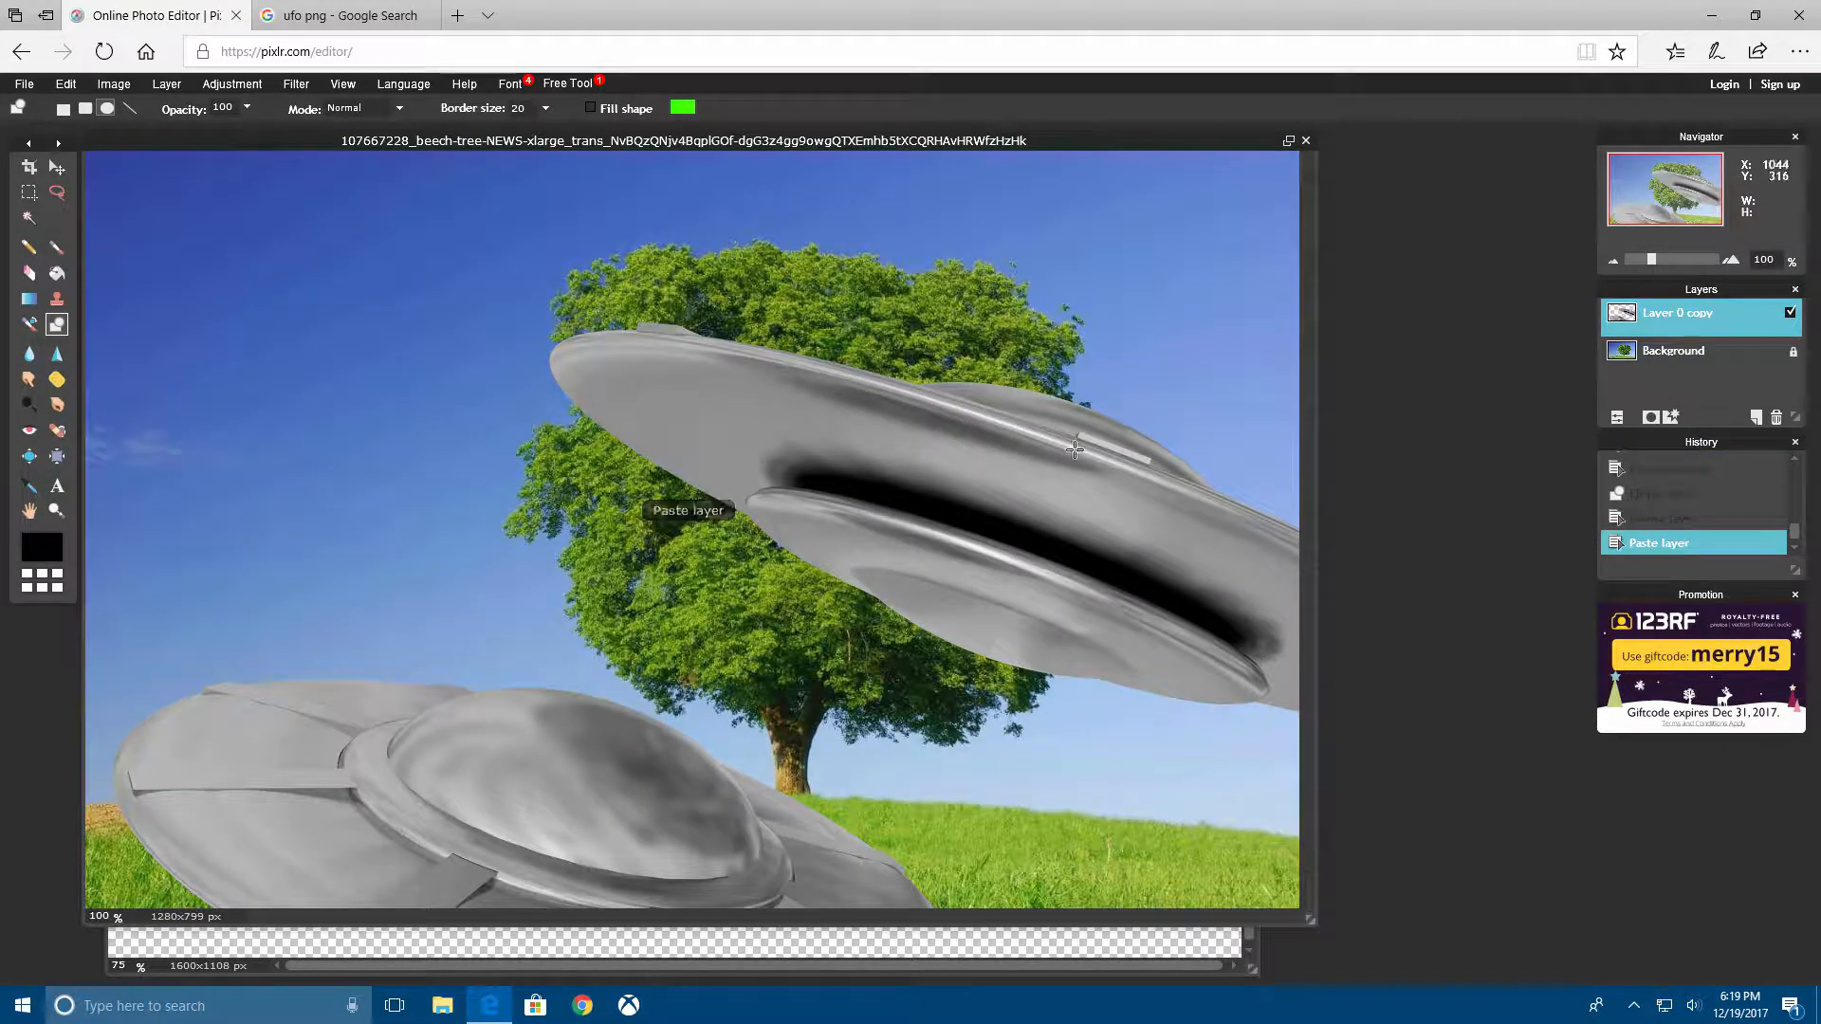
{"action": "left_click", "coordinate": [1195, 944]}
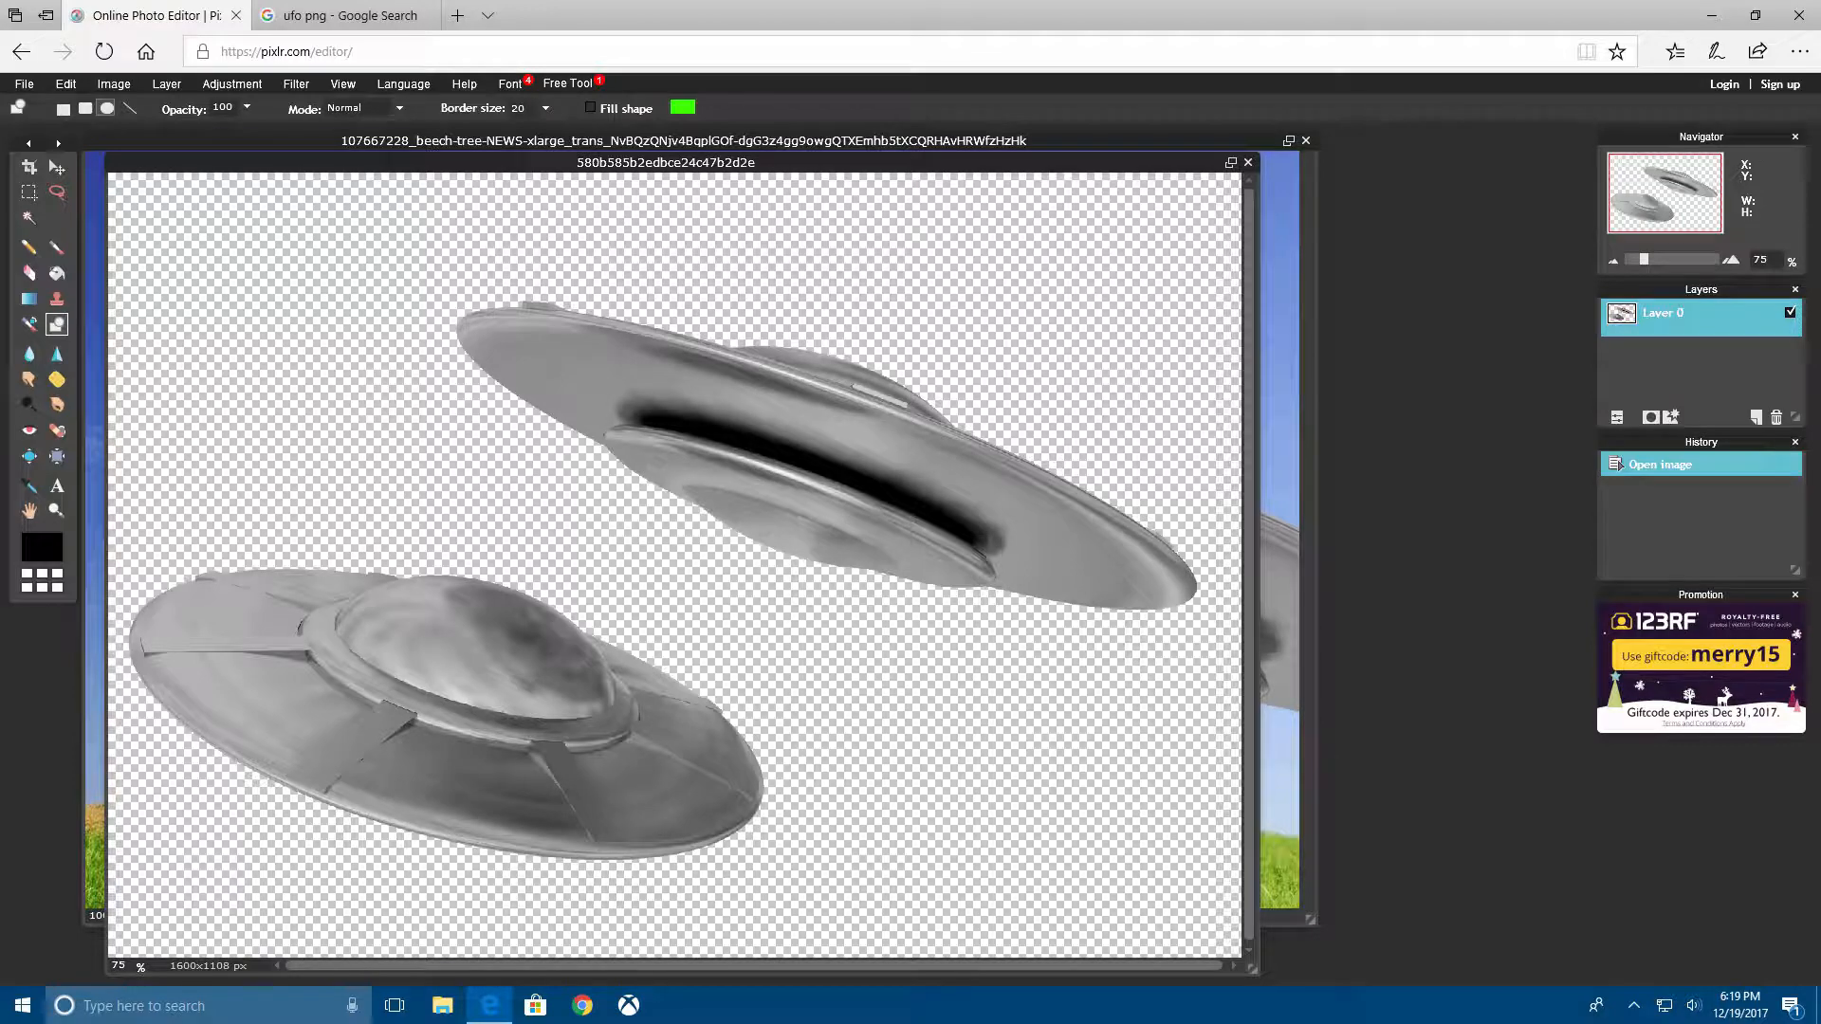
{"action": "left_click", "coordinate": [1248, 164]}
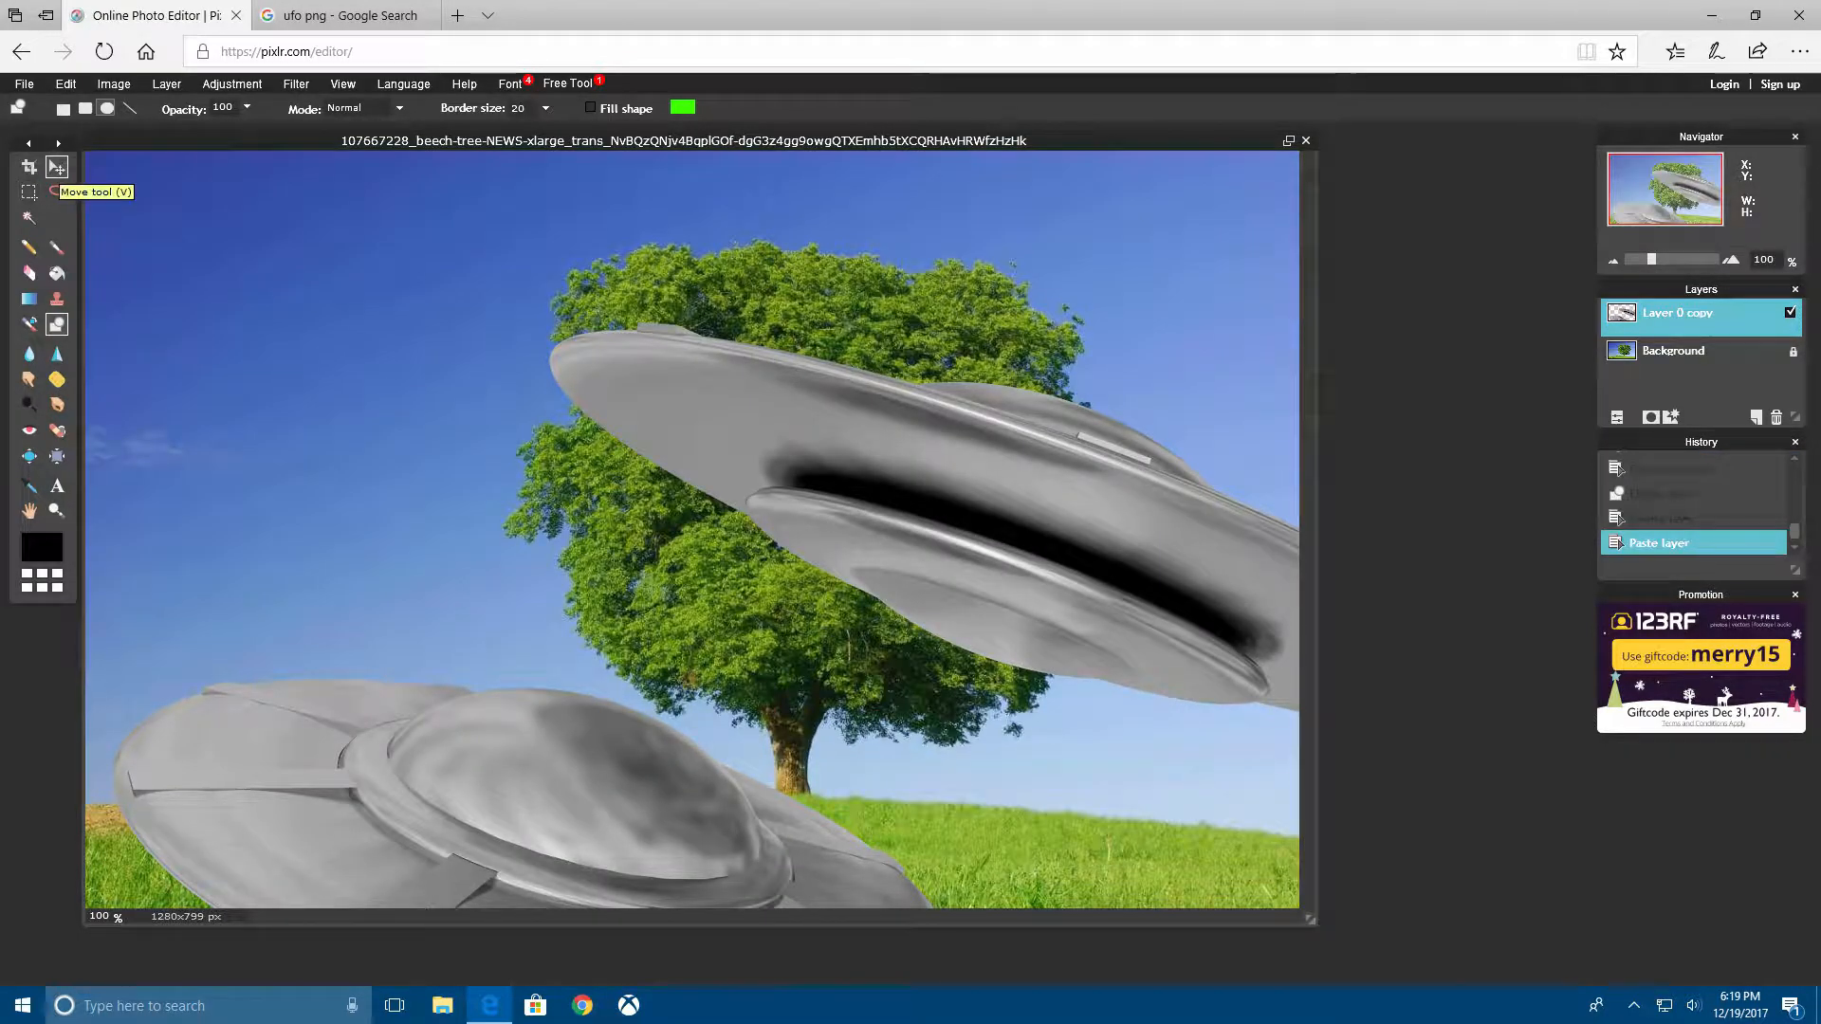
- Shrink the pasted UFO layer with Free transform, move it into the sky left of the tree, rotate it level, and apply the changes
{"action": "left_click", "coordinate": [57, 168]}
{"action": "left_click", "coordinate": [66, 83]}
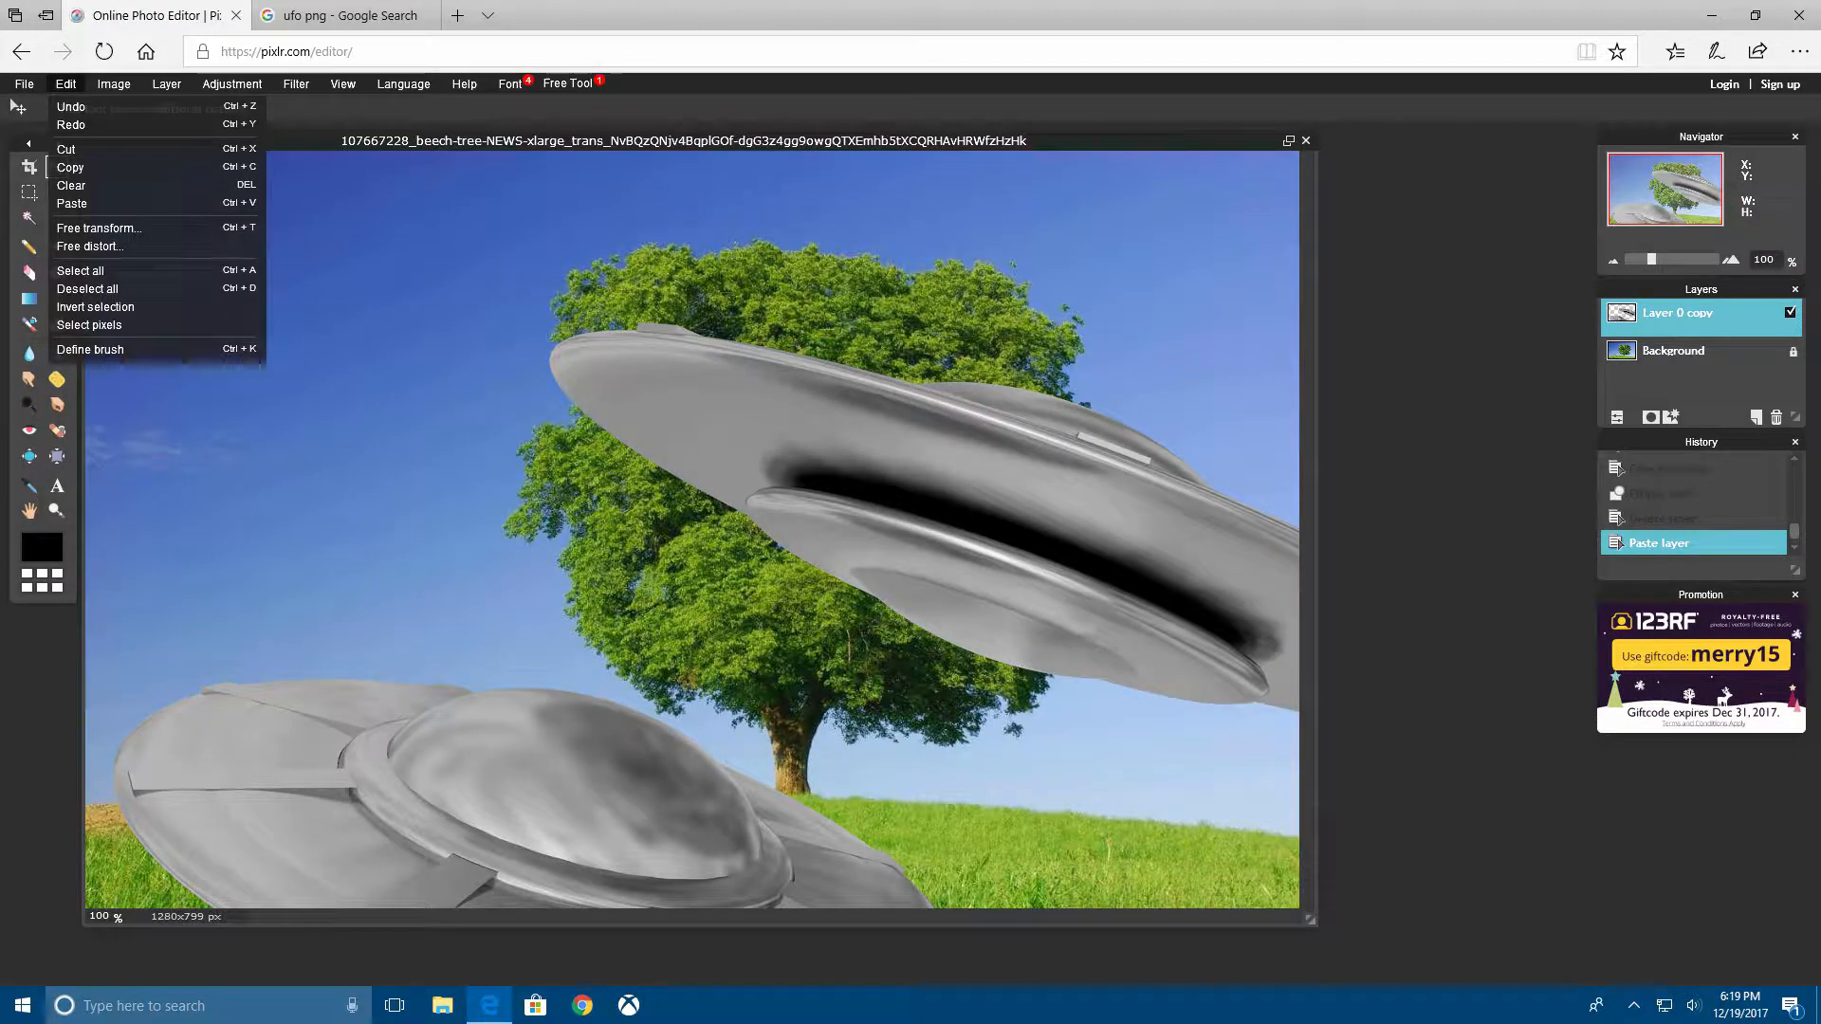
{"action": "left_click", "coordinate": [95, 228]}
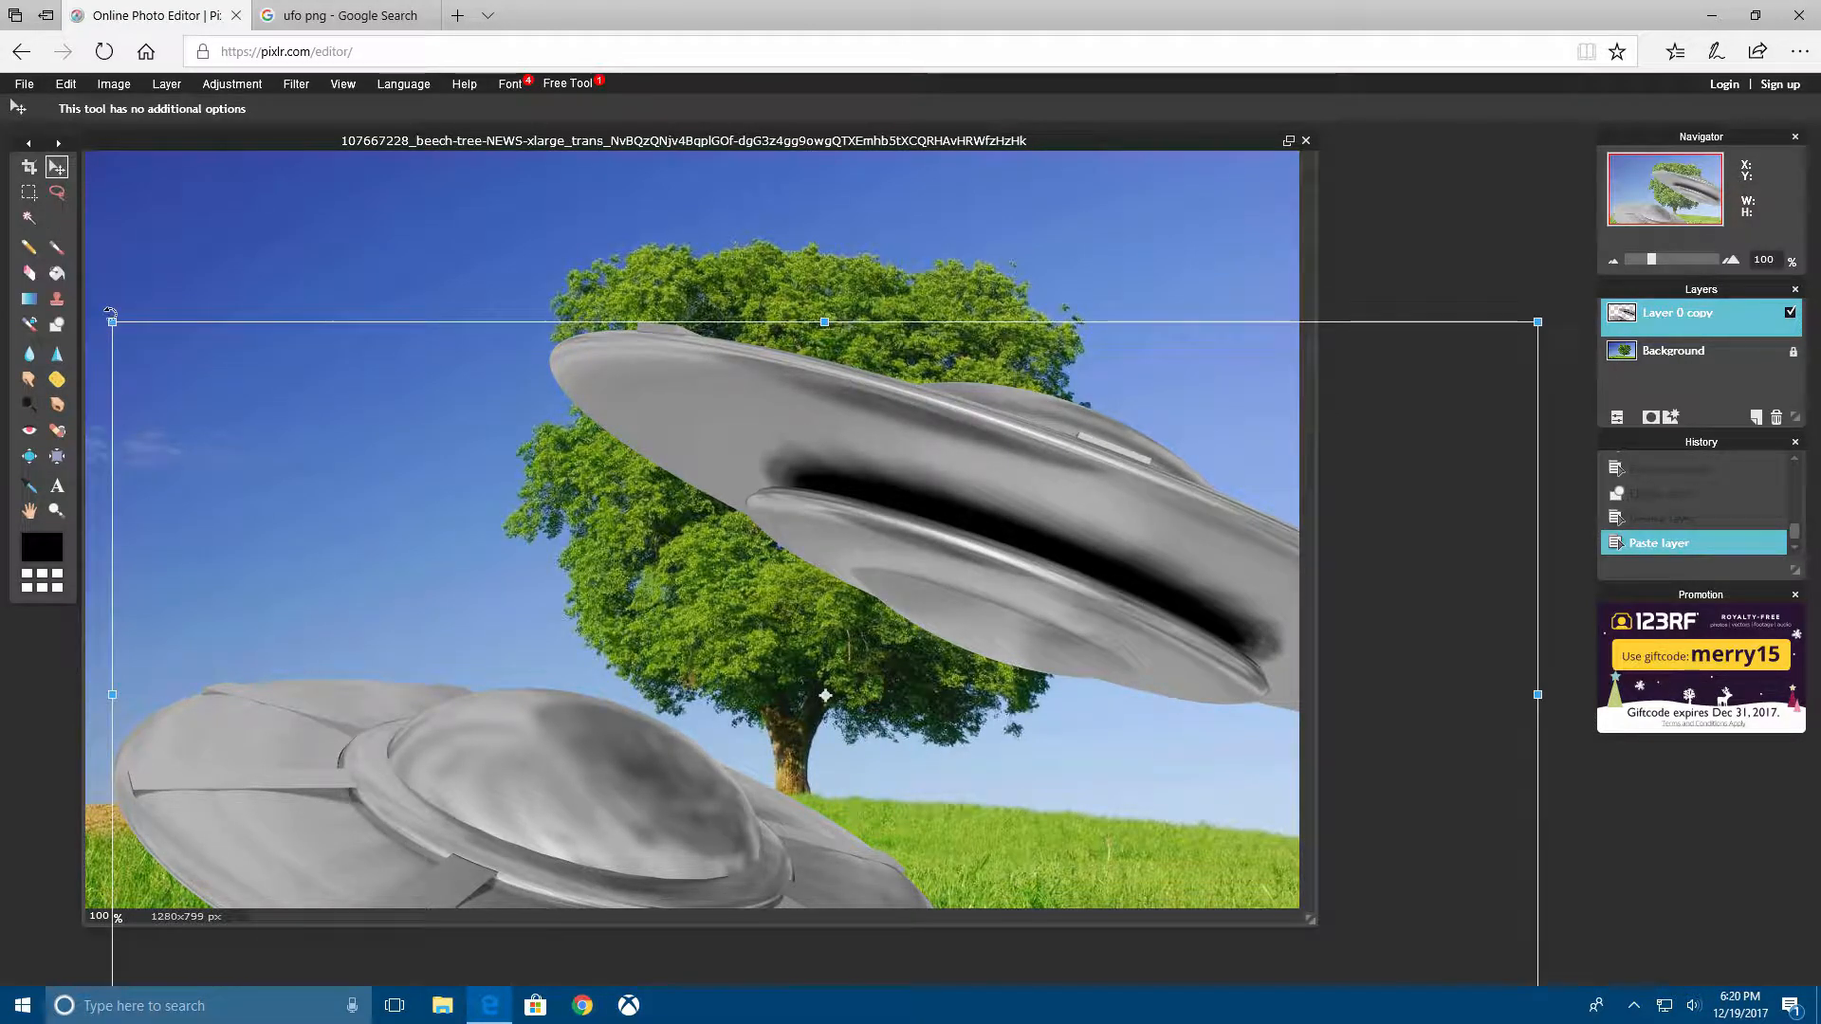
{"action": "left_click_drag", "start_coordinate": [107, 318], "coordinate": [403, 628]}
{"action": "left_click_drag", "start_coordinate": [883, 696], "coordinate": [323, 349]}
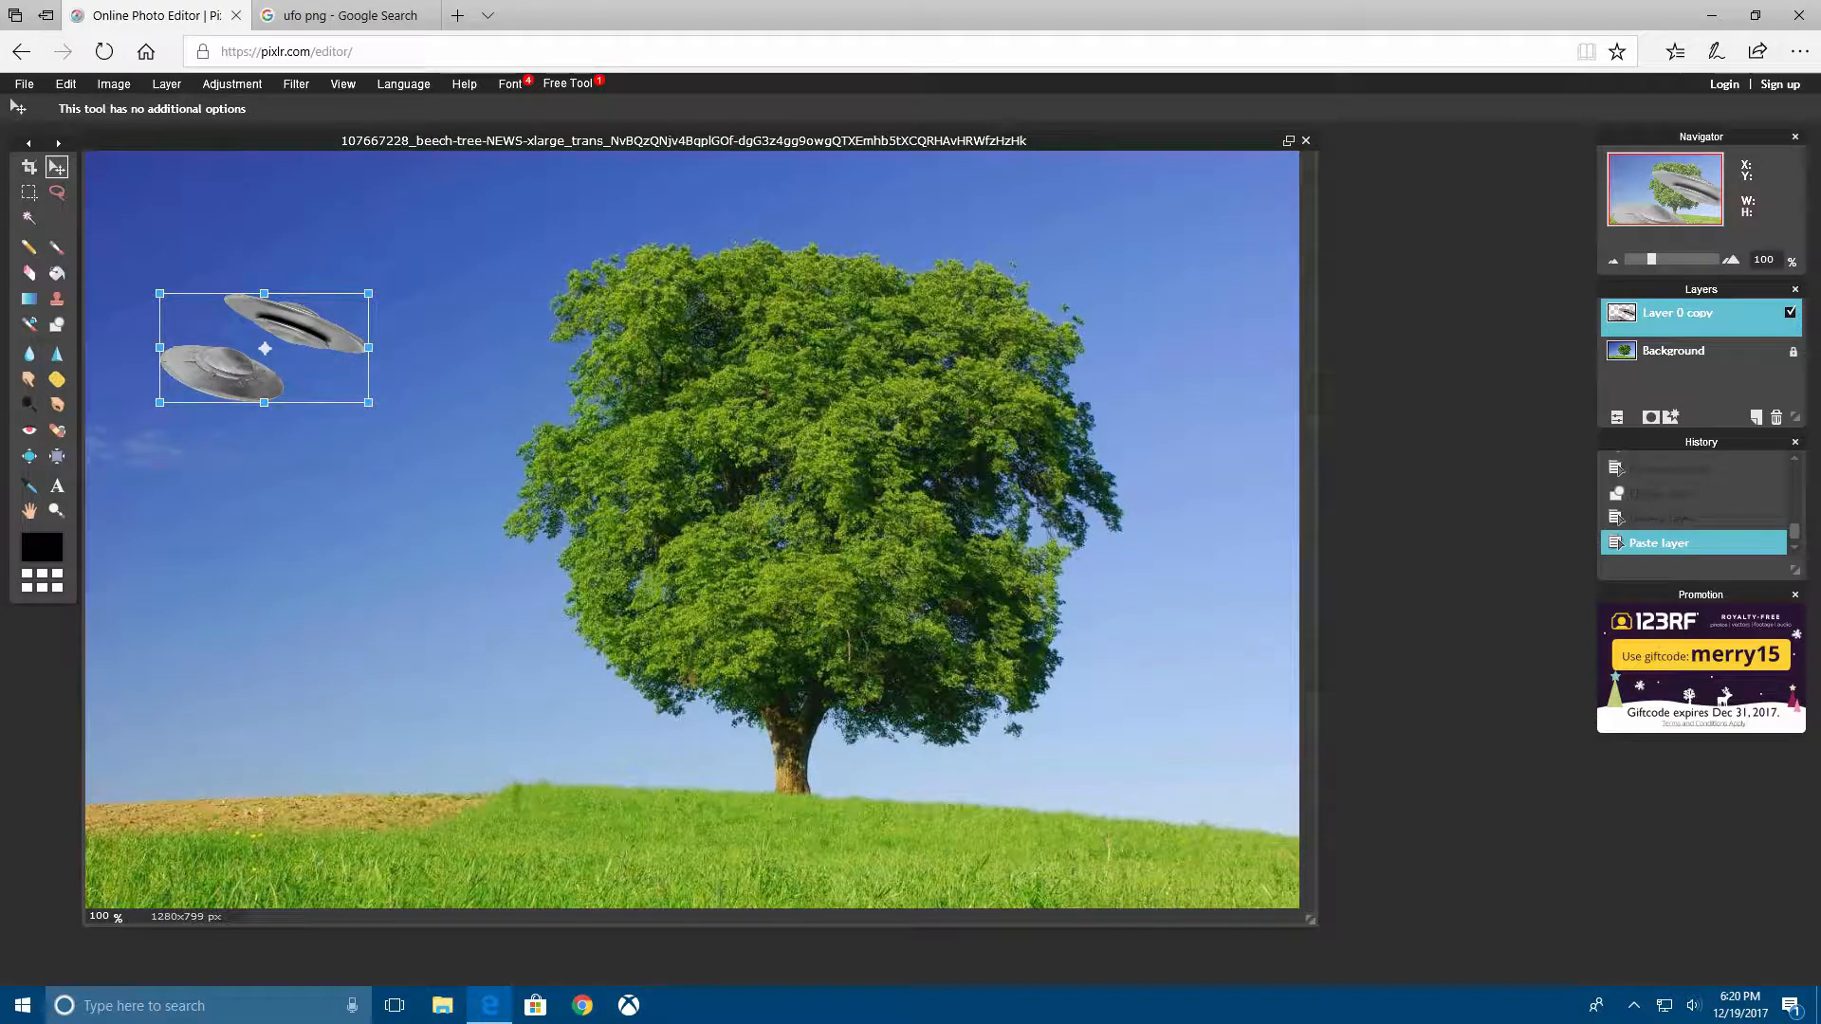
{"action": "left_click_drag", "start_coordinate": [384, 282], "coordinate": [325, 223]}
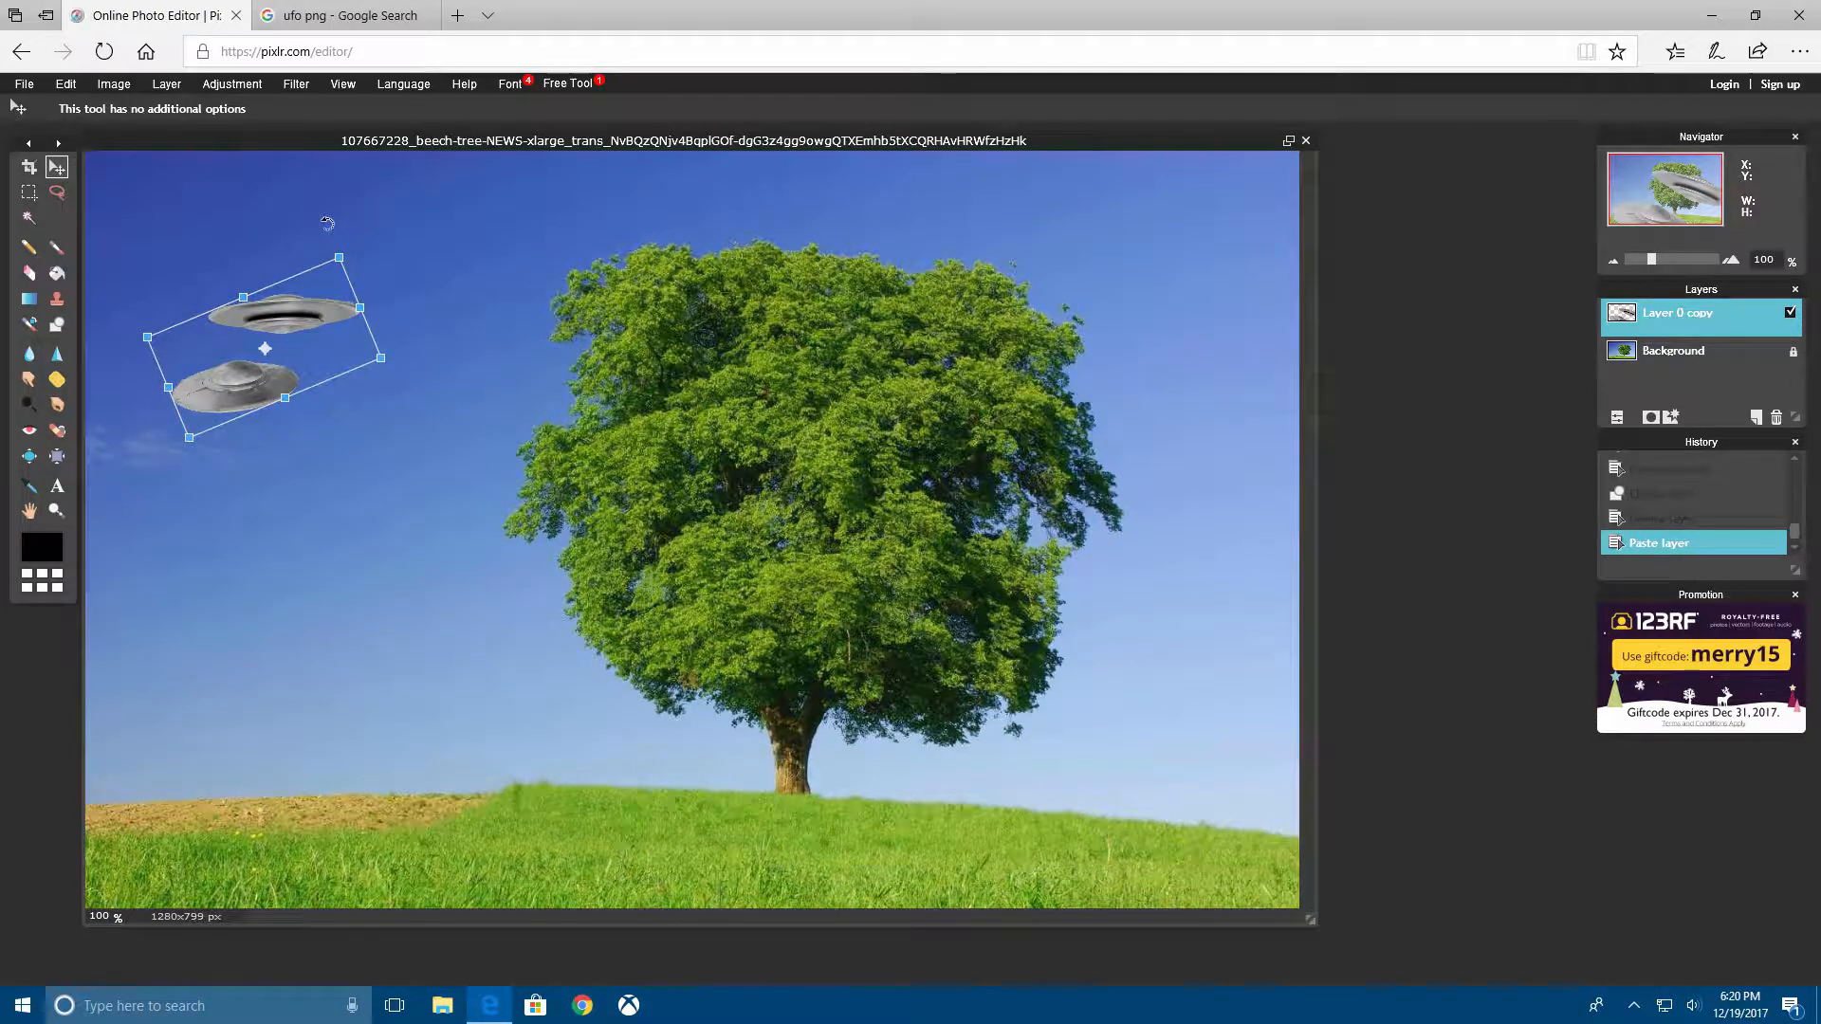
{"action": "key", "text": "Return"}
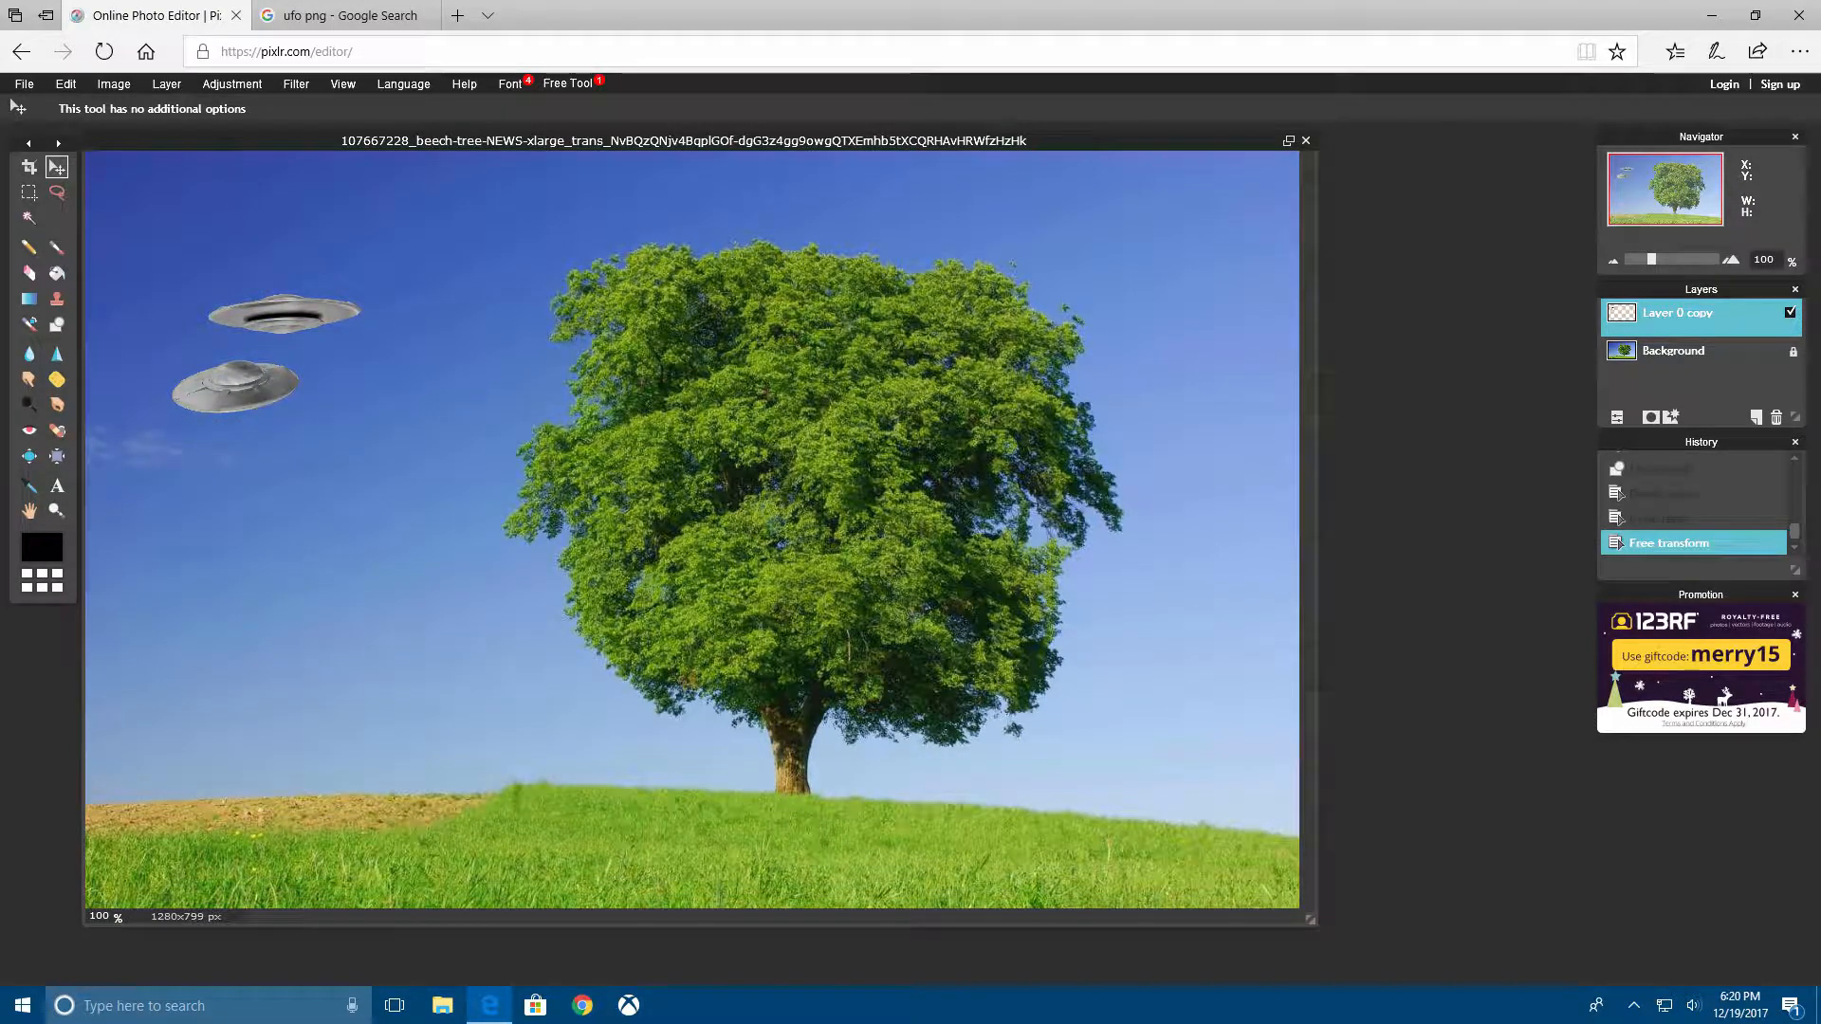
- Draw a thick ellipse outline around both UFOs on their layer, and move the layer slightly upward
{"action": "left_click", "coordinate": [57, 324]}
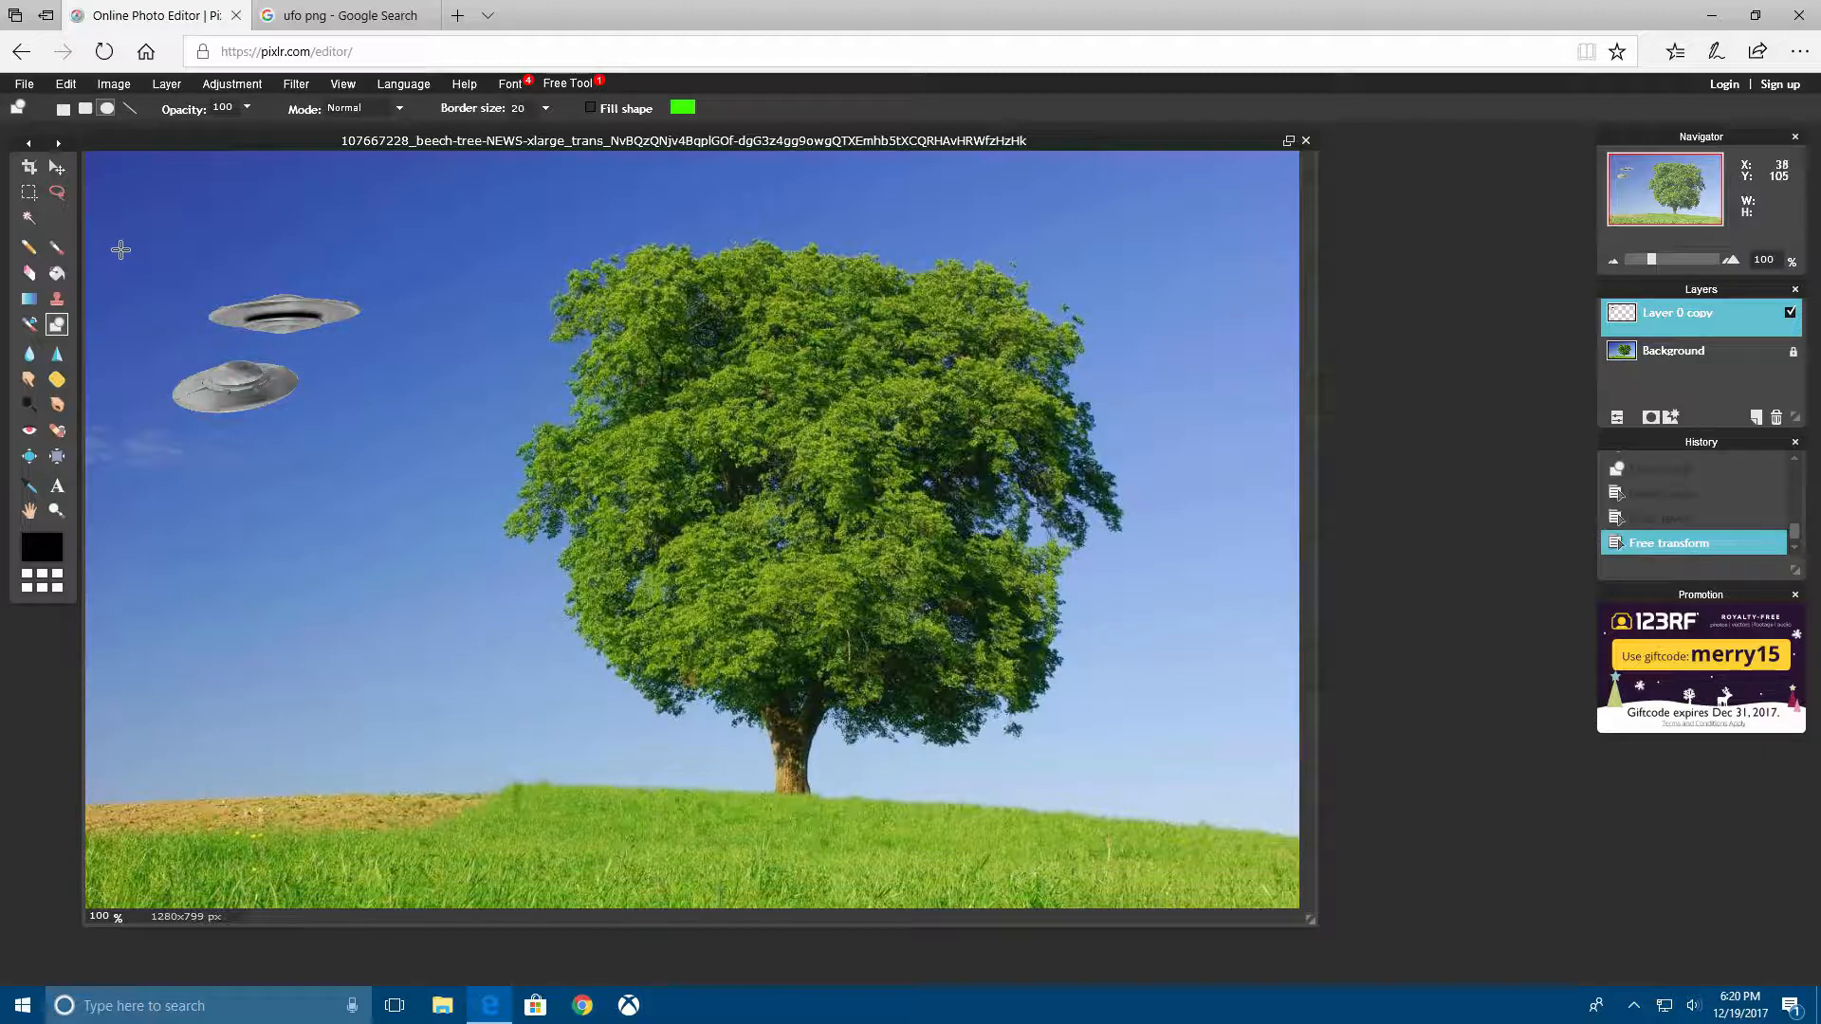
{"action": "mouse_move", "coordinate": [127, 252]}
{"action": "left_mouse_down"}
{"action": "mouse_move", "coordinate": [176, 366]}
{"action": "mouse_move", "coordinate": [265, 483]}
{"action": "mouse_move", "coordinate": [325, 498]}
{"action": "mouse_move", "coordinate": [403, 473]}
{"action": "left_mouse_up"}
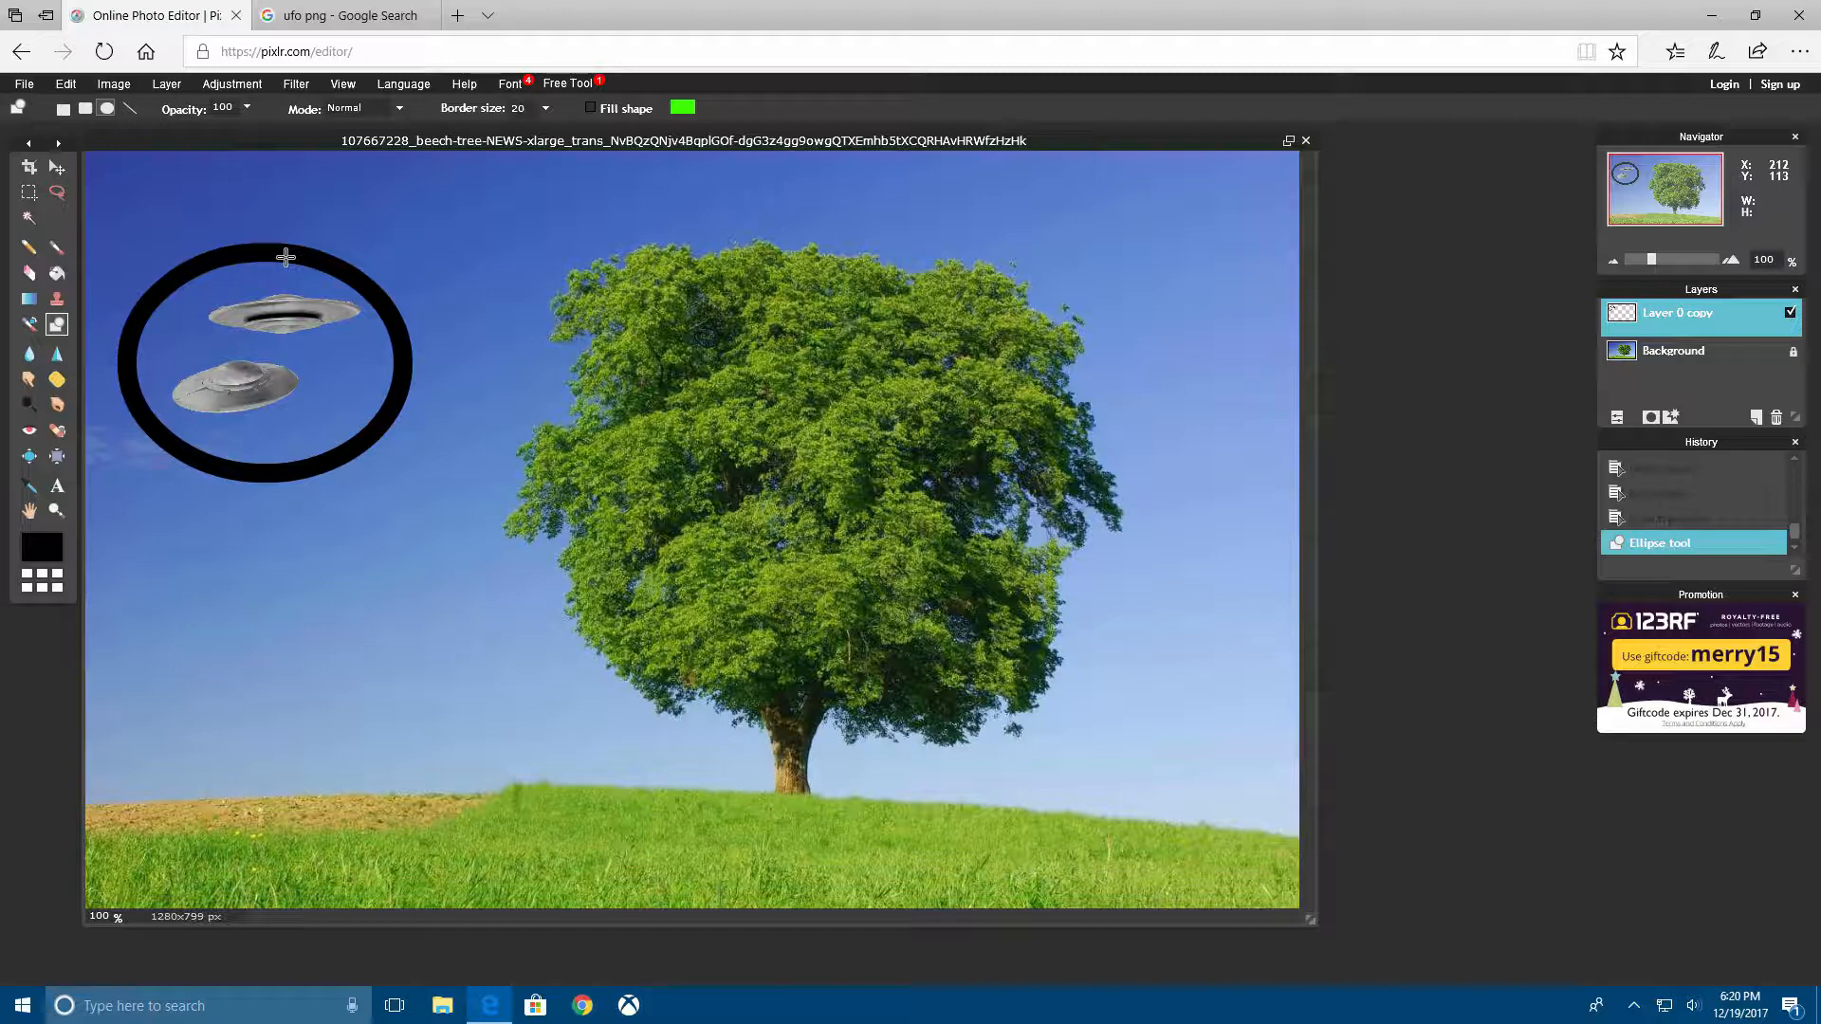
{"action": "left_click", "coordinate": [57, 167]}
{"action": "mouse_move", "coordinate": [268, 254]}
{"action": "left_mouse_down"}
{"action": "mouse_move", "coordinate": [263, 209]}
{"action": "mouse_move", "coordinate": [242, 221]}
{"action": "mouse_move", "coordinate": [275, 204]}
{"action": "mouse_move", "coordinate": [273, 232]}
{"action": "left_mouse_up"}
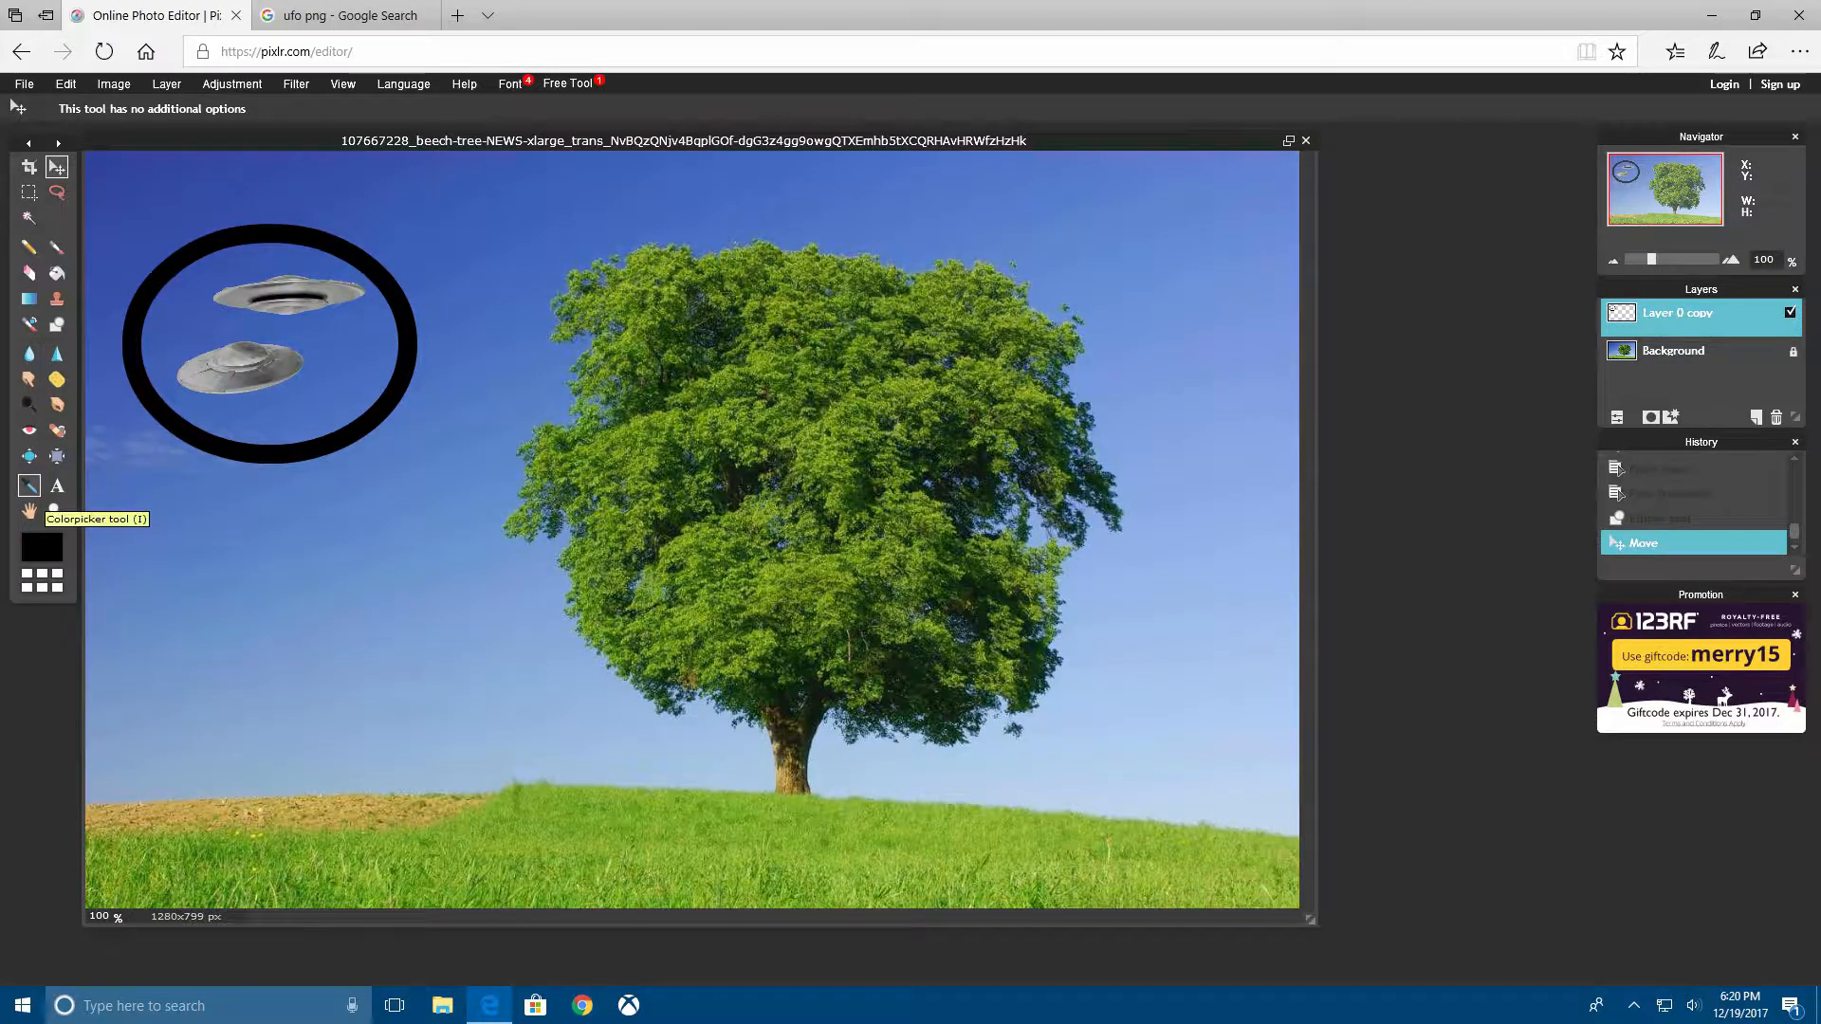
- Add an "AHHHHH!" text caption in the sky below the circled UFOs
{"action": "left_click", "coordinate": [57, 486]}
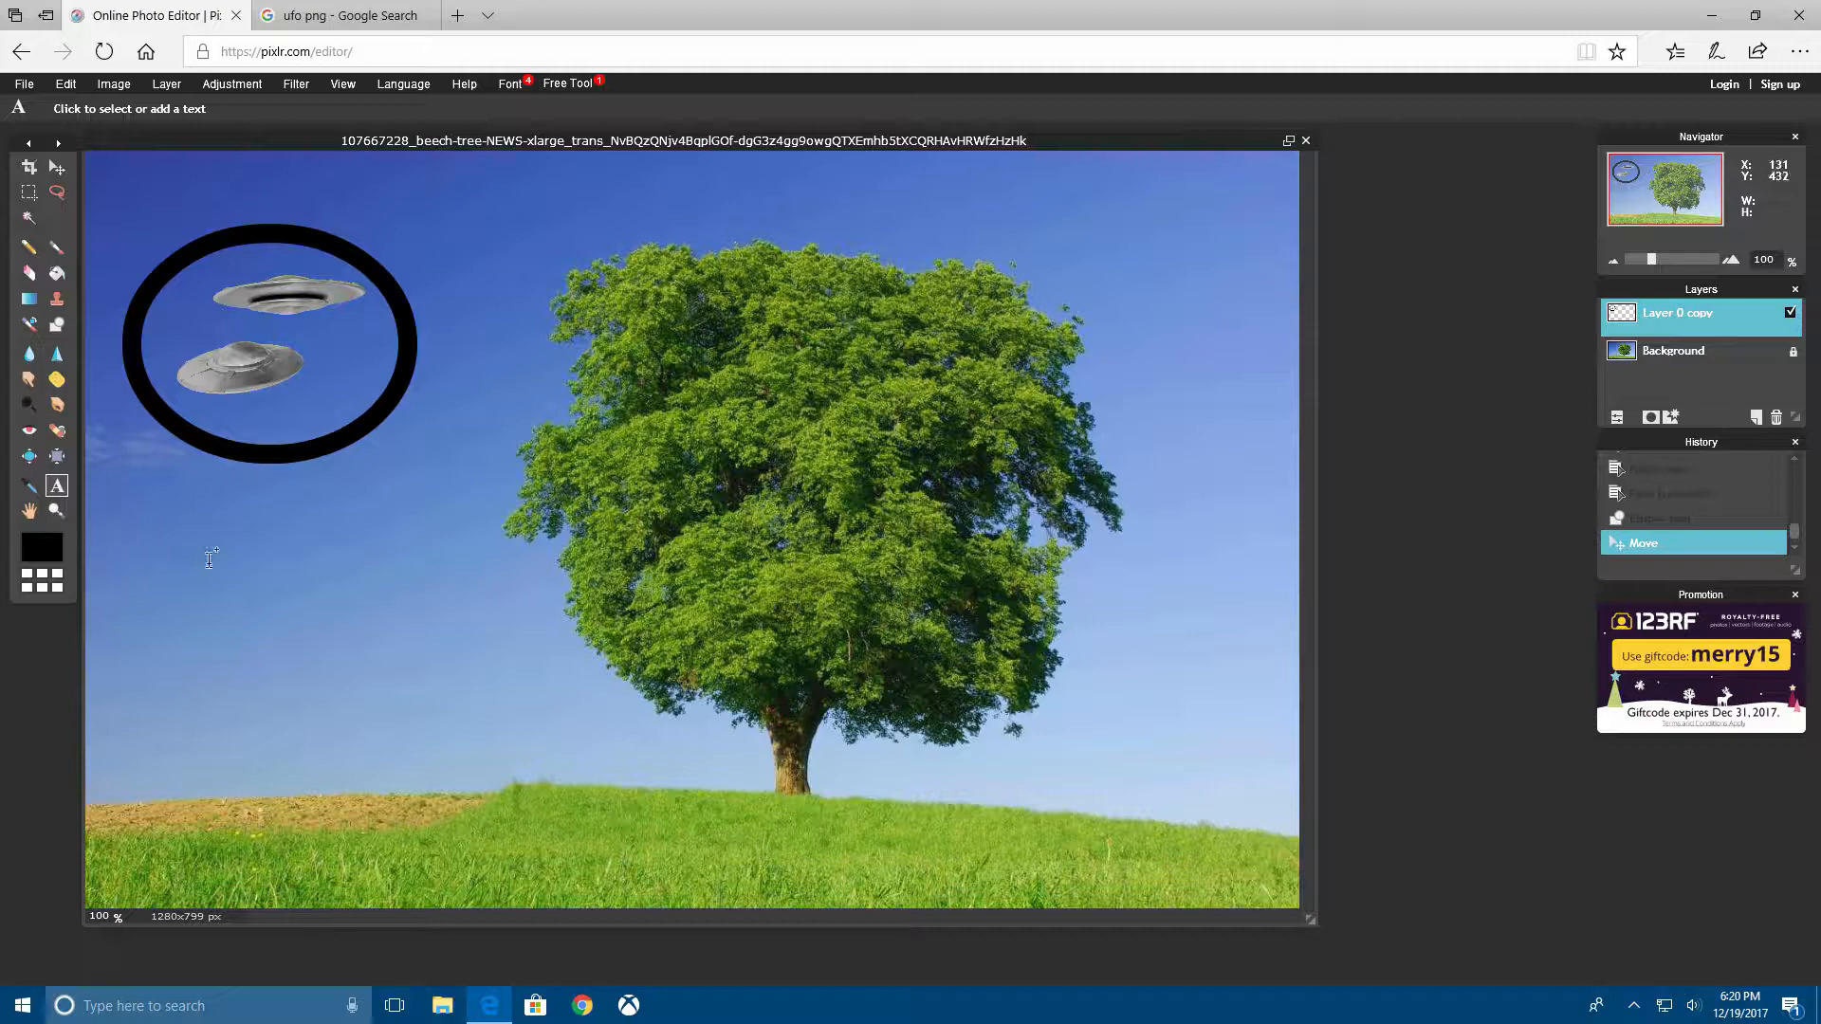
{"action": "left_click", "coordinate": [293, 574]}
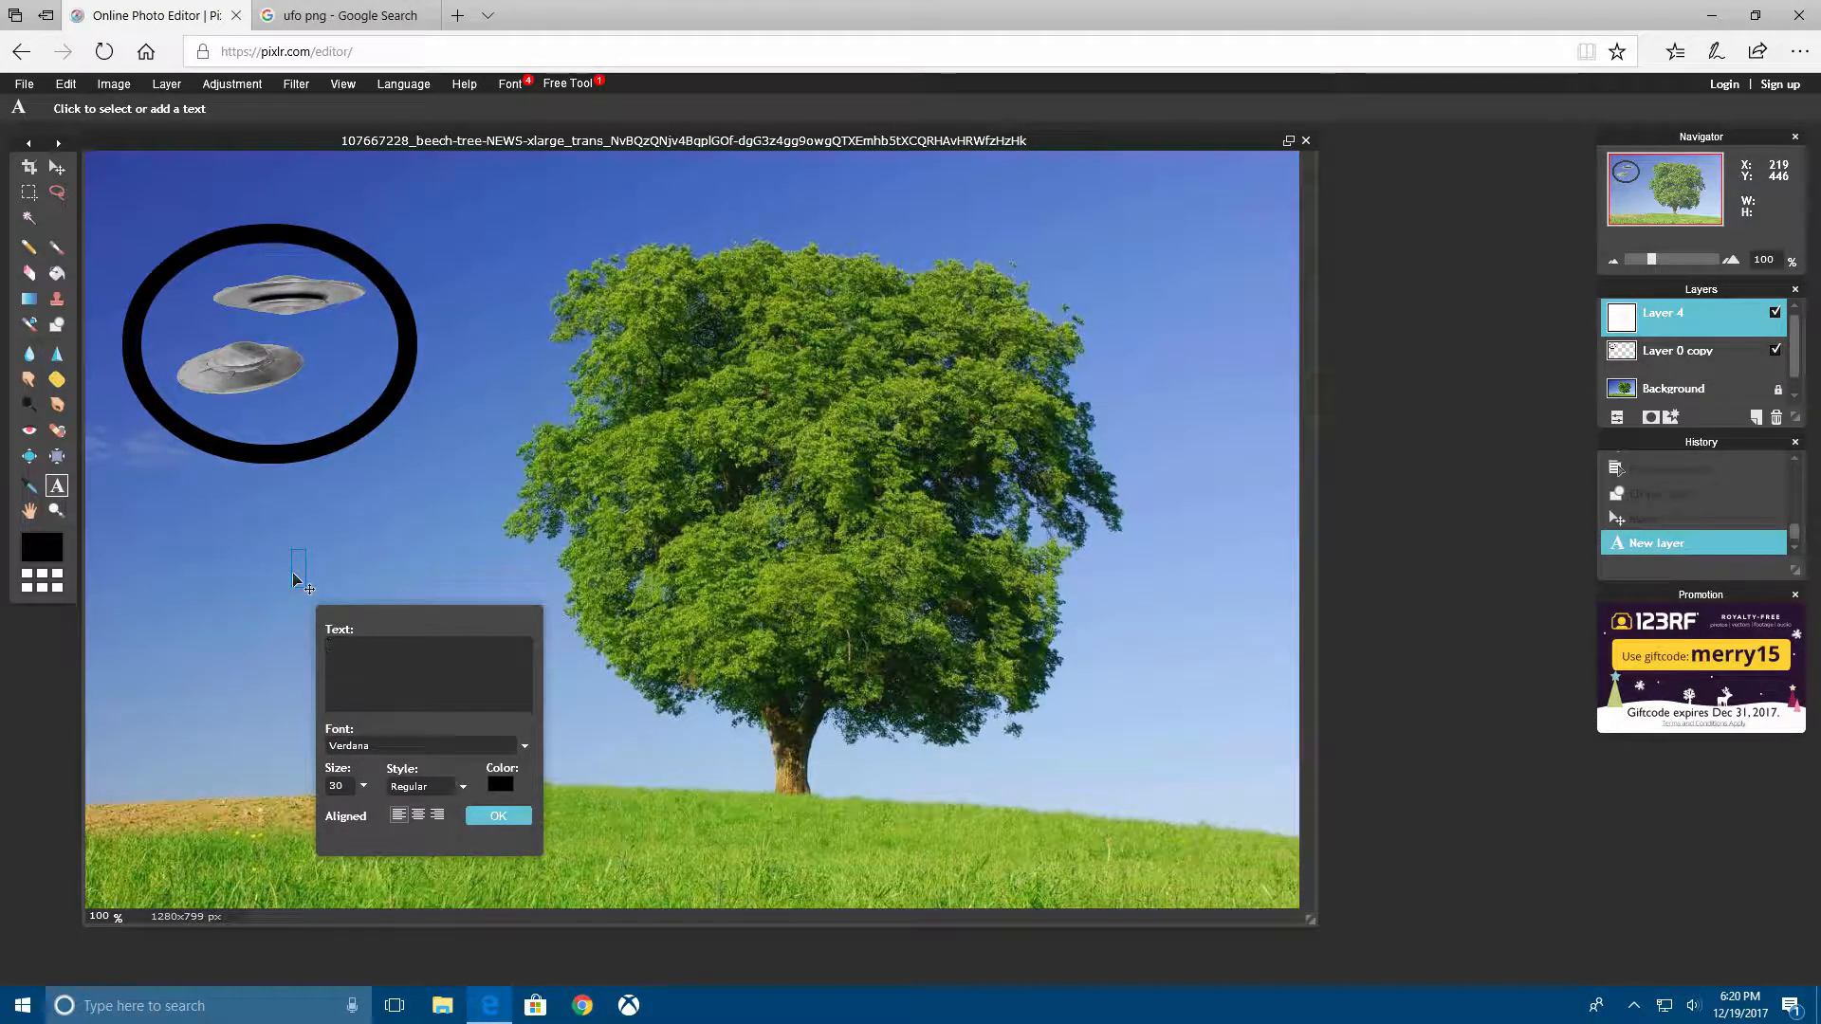
{"action": "type", "text": "AHHHHH!"}
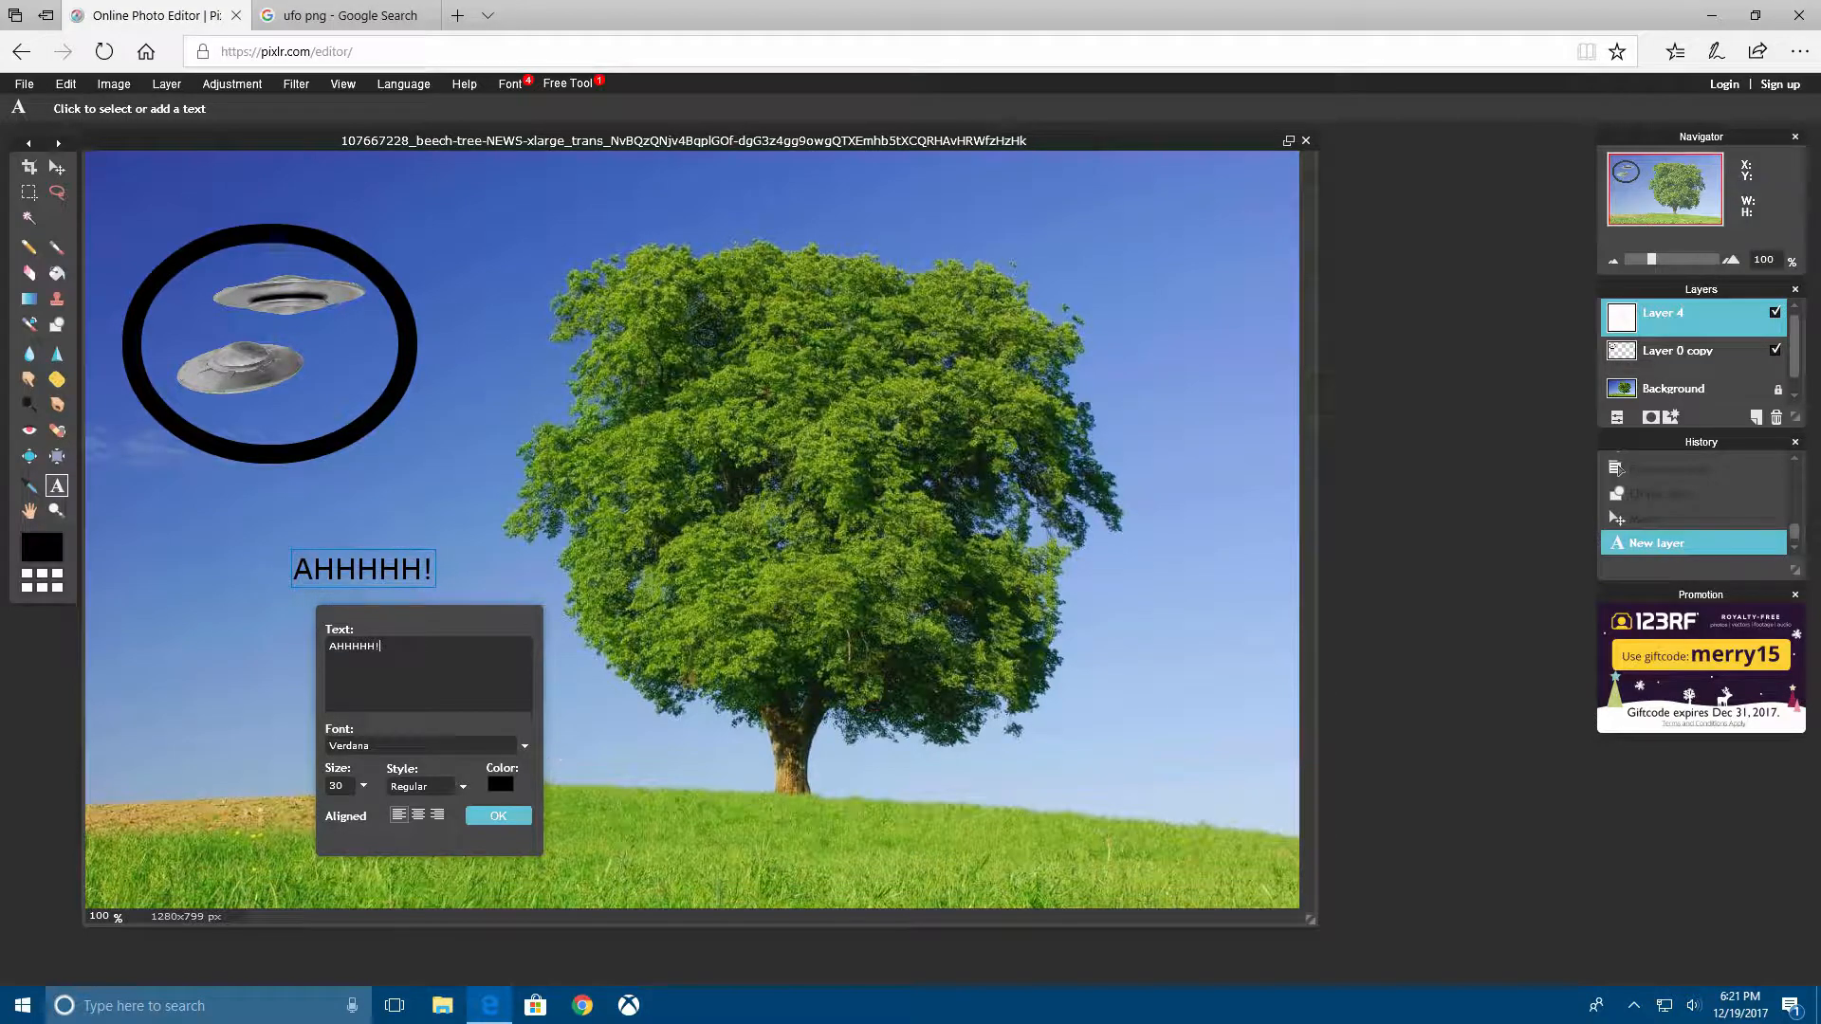
- Preview several fonts on the caption and set its font to Agency FB
{"action": "left_click", "coordinate": [422, 745]}
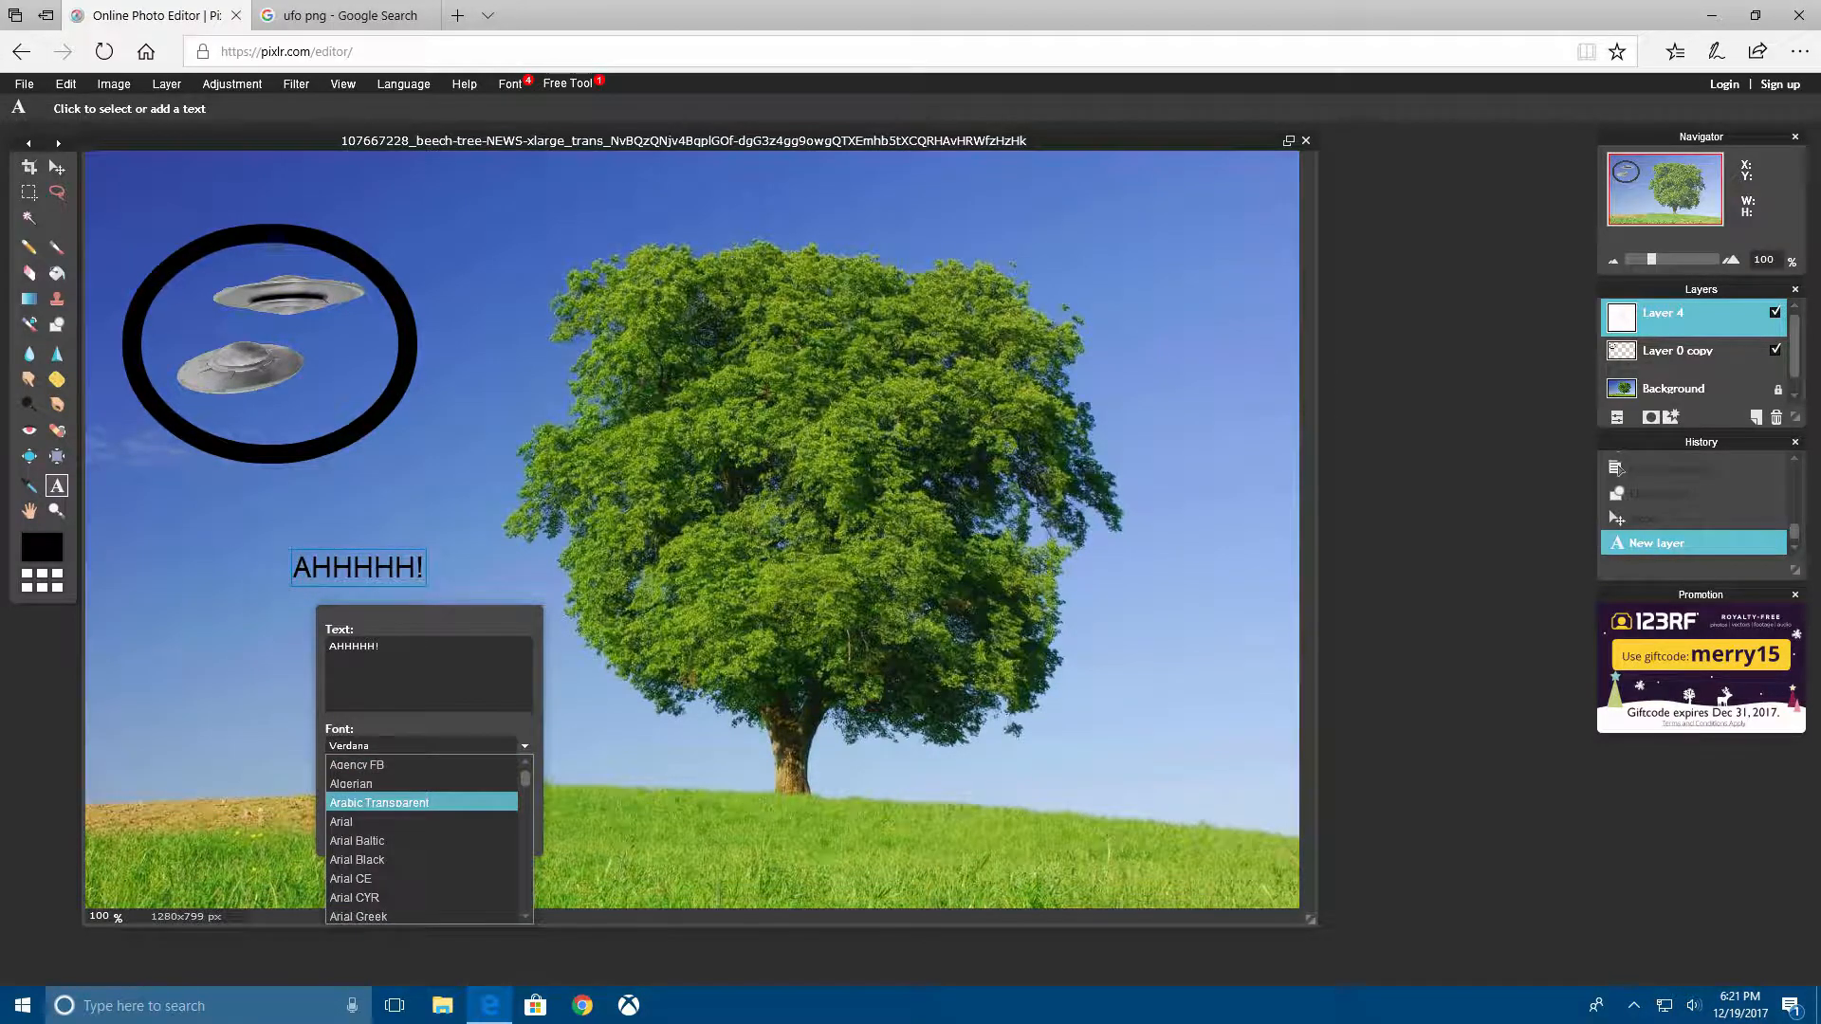
{"action": "key", "text": "Up"}
{"action": "key", "text": "Up"}
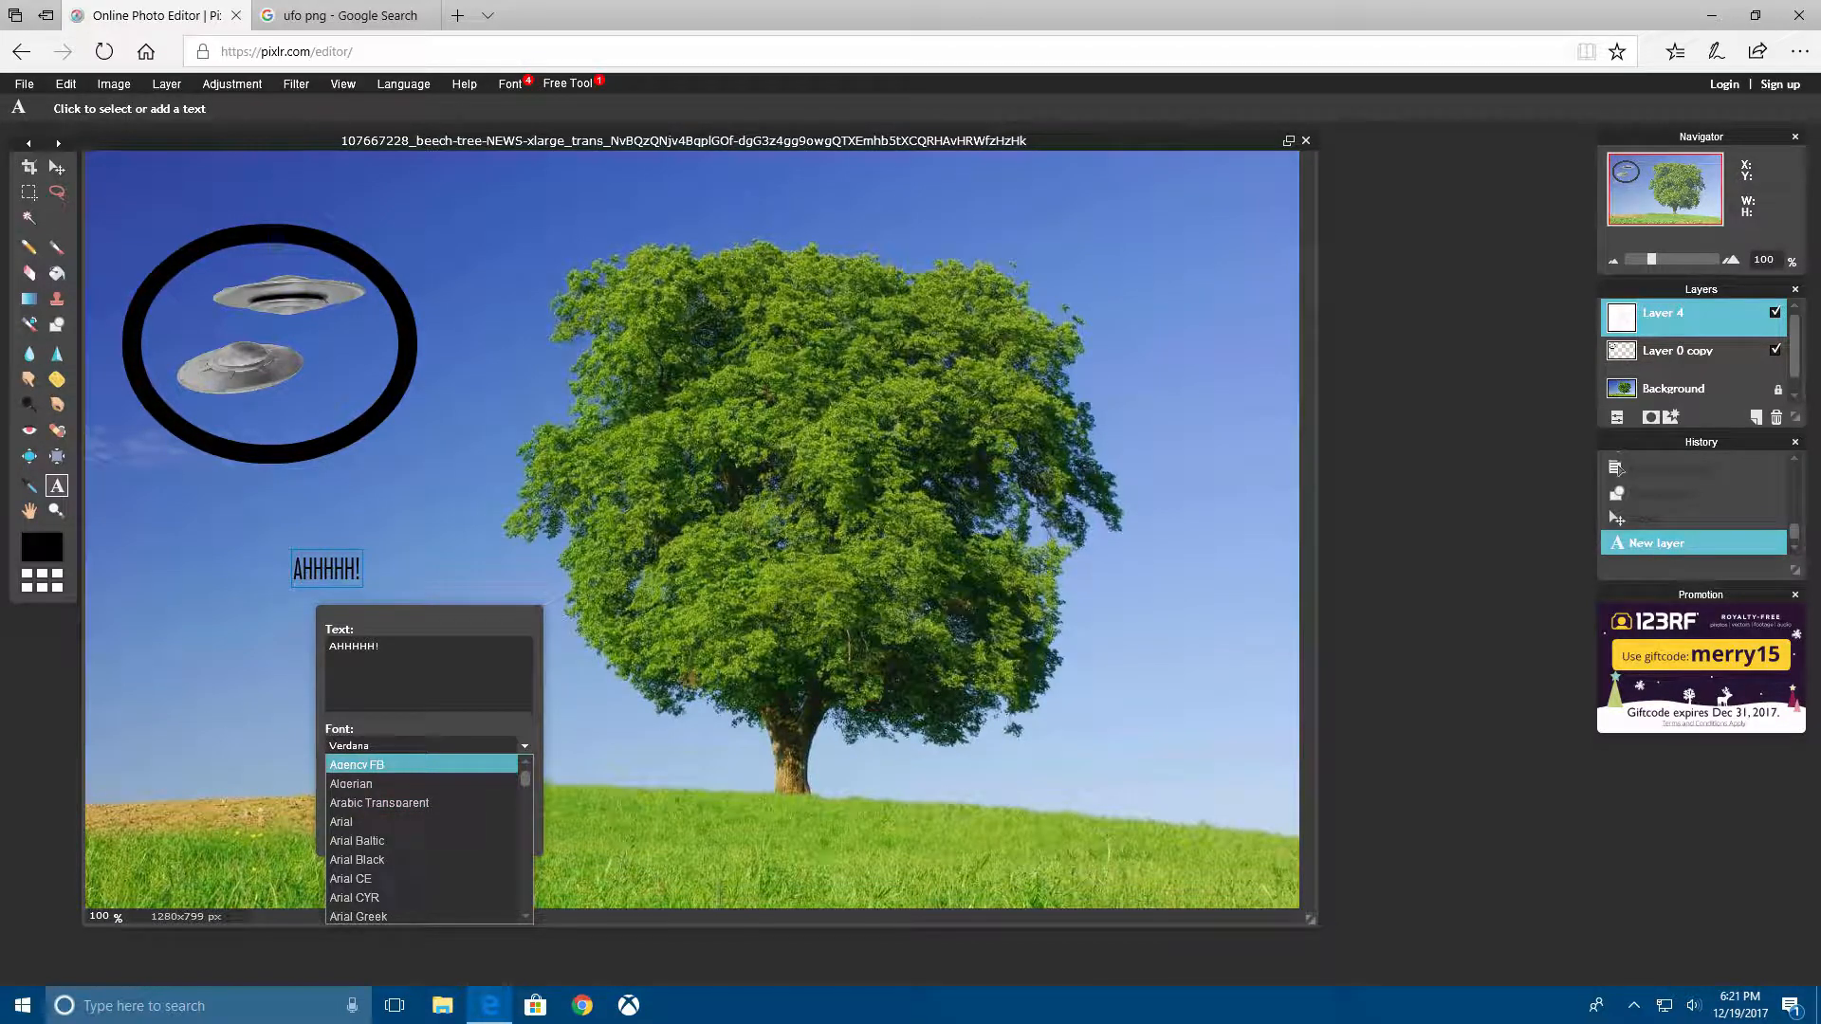
{"action": "key", "text": "Down"}
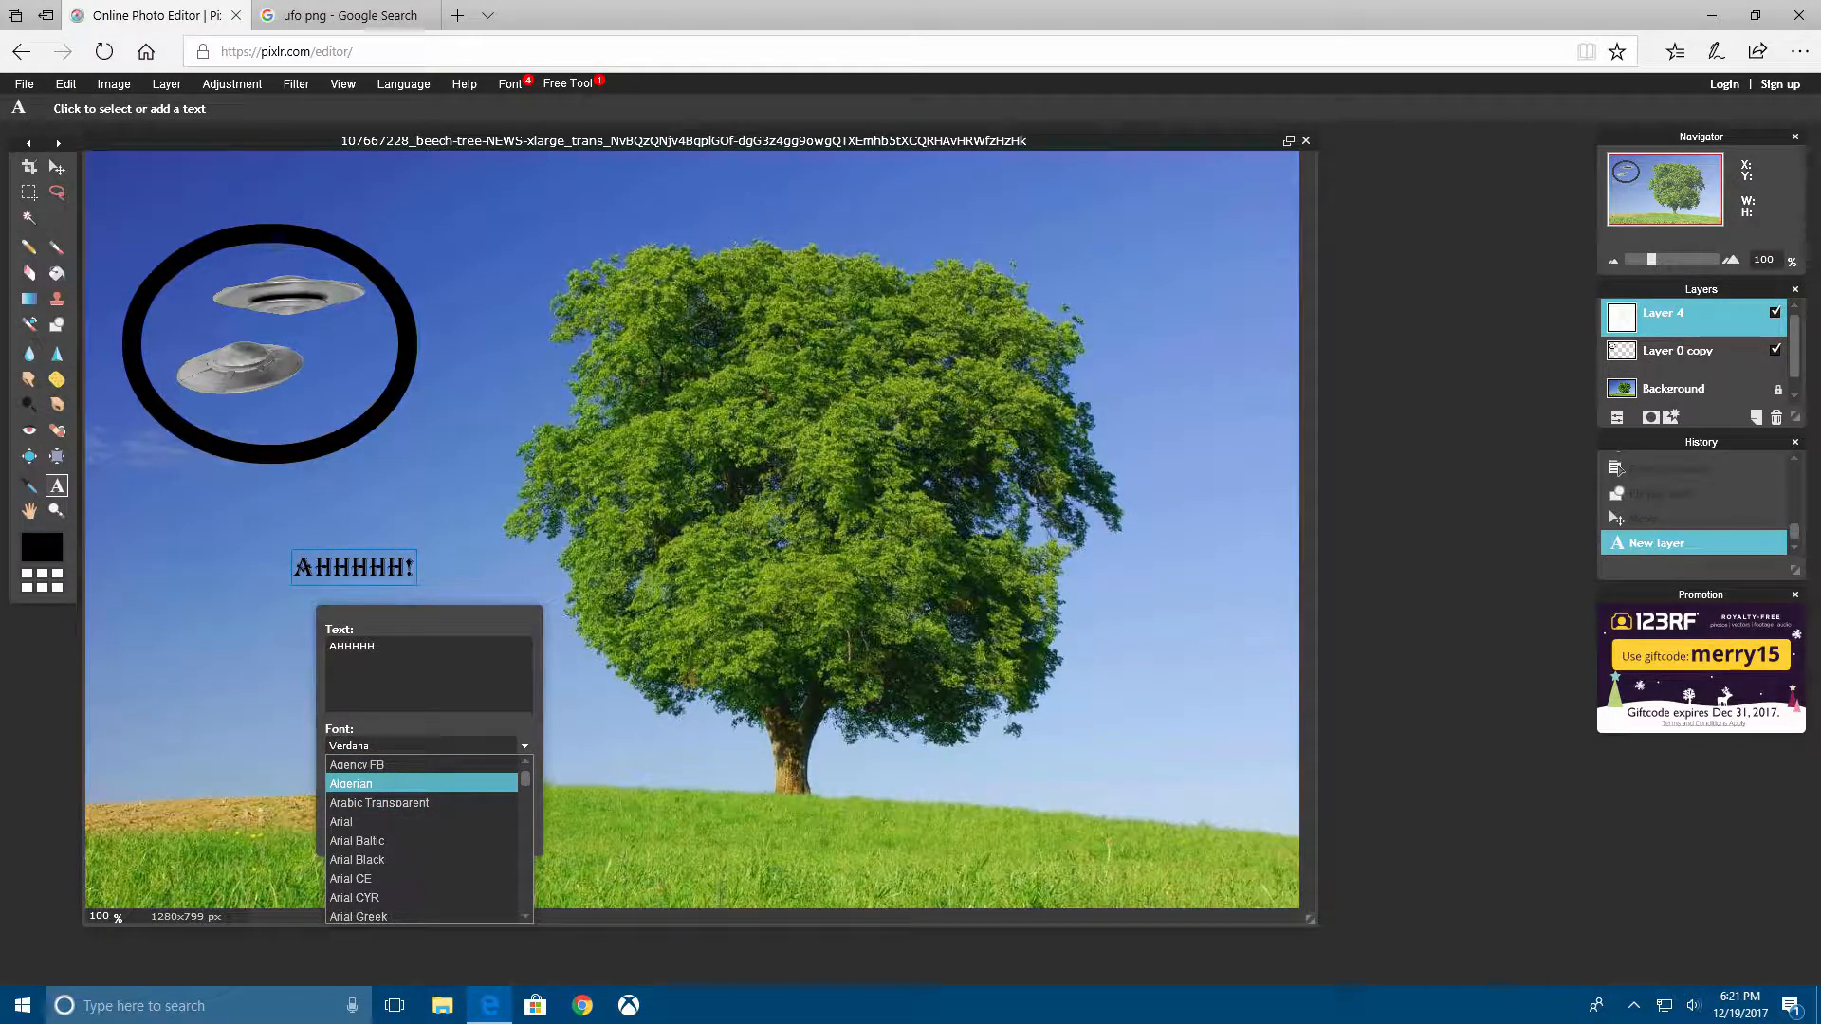
{"action": "key", "text": "Up"}
{"action": "key", "text": "Down"}
{"action": "key", "text": "Down"}
{"action": "key", "text": "Down"}
{"action": "key", "text": "Down"}
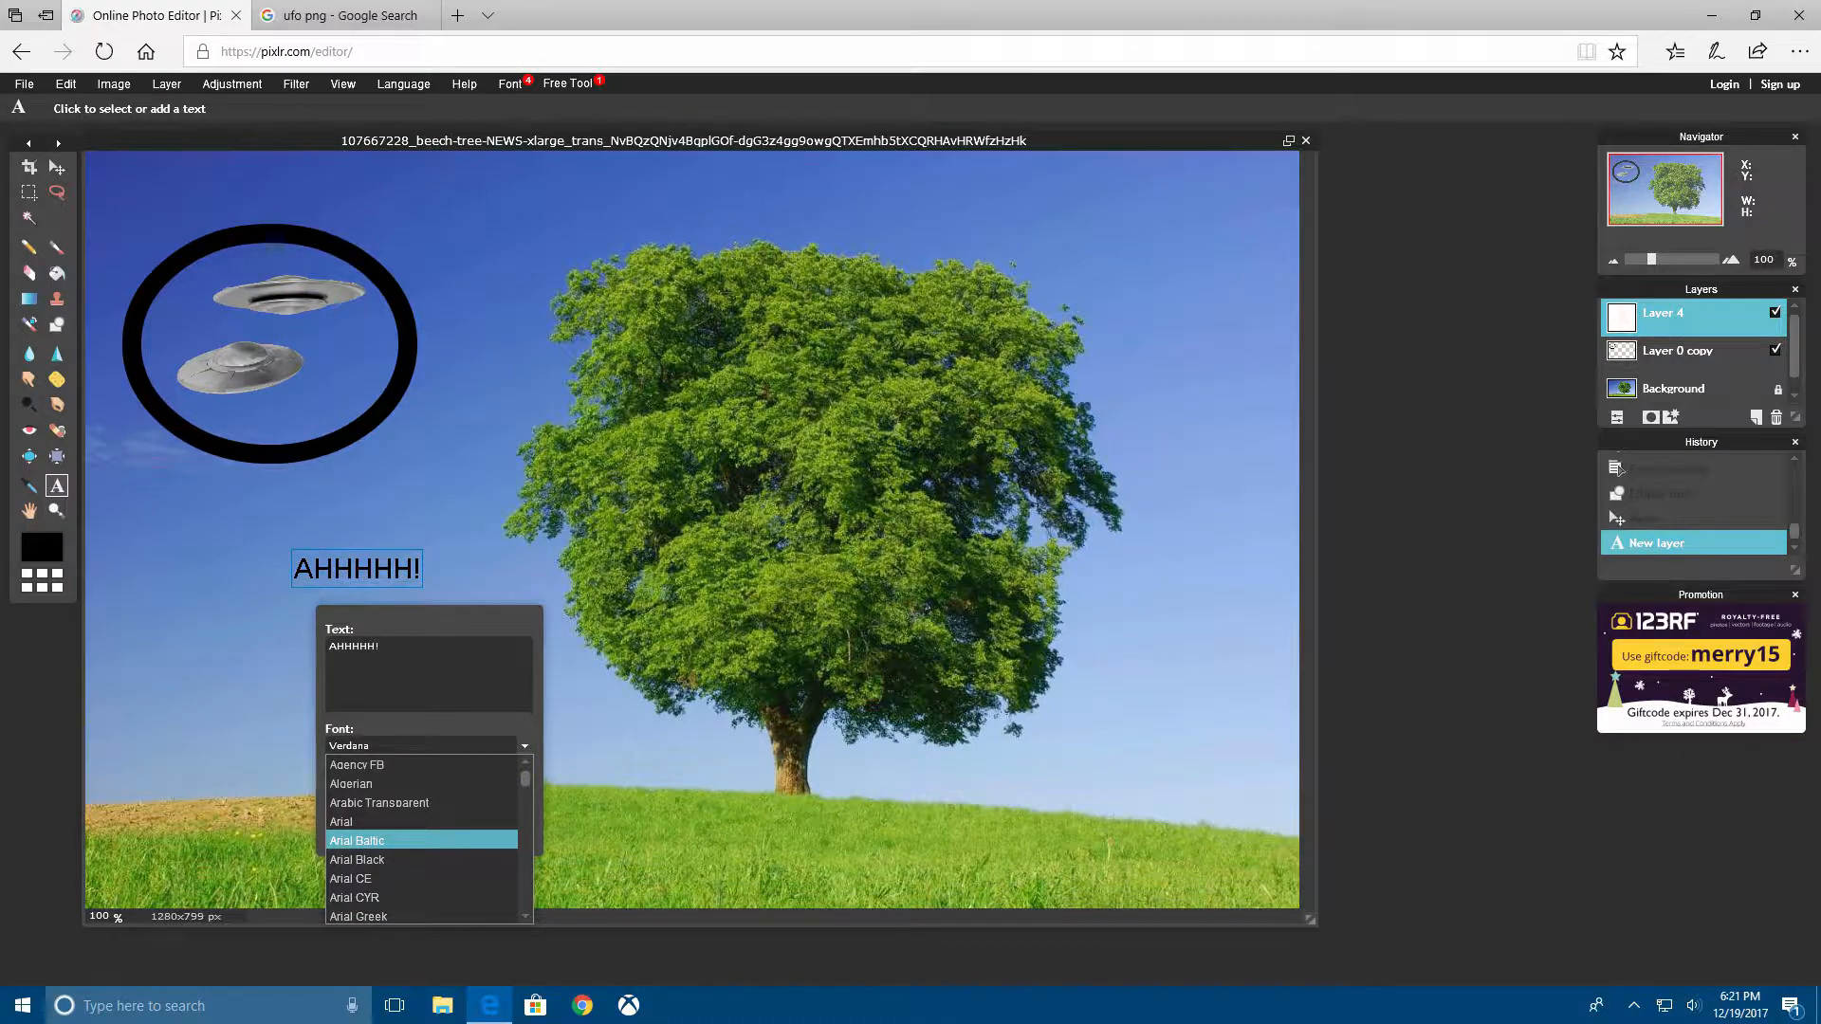
{"action": "scroll", "coordinate": [422, 835], "scroll_direction": "down", "scroll_amount": 5}
{"action": "scroll", "coordinate": [422, 834], "scroll_direction": "up", "scroll_amount": 5}
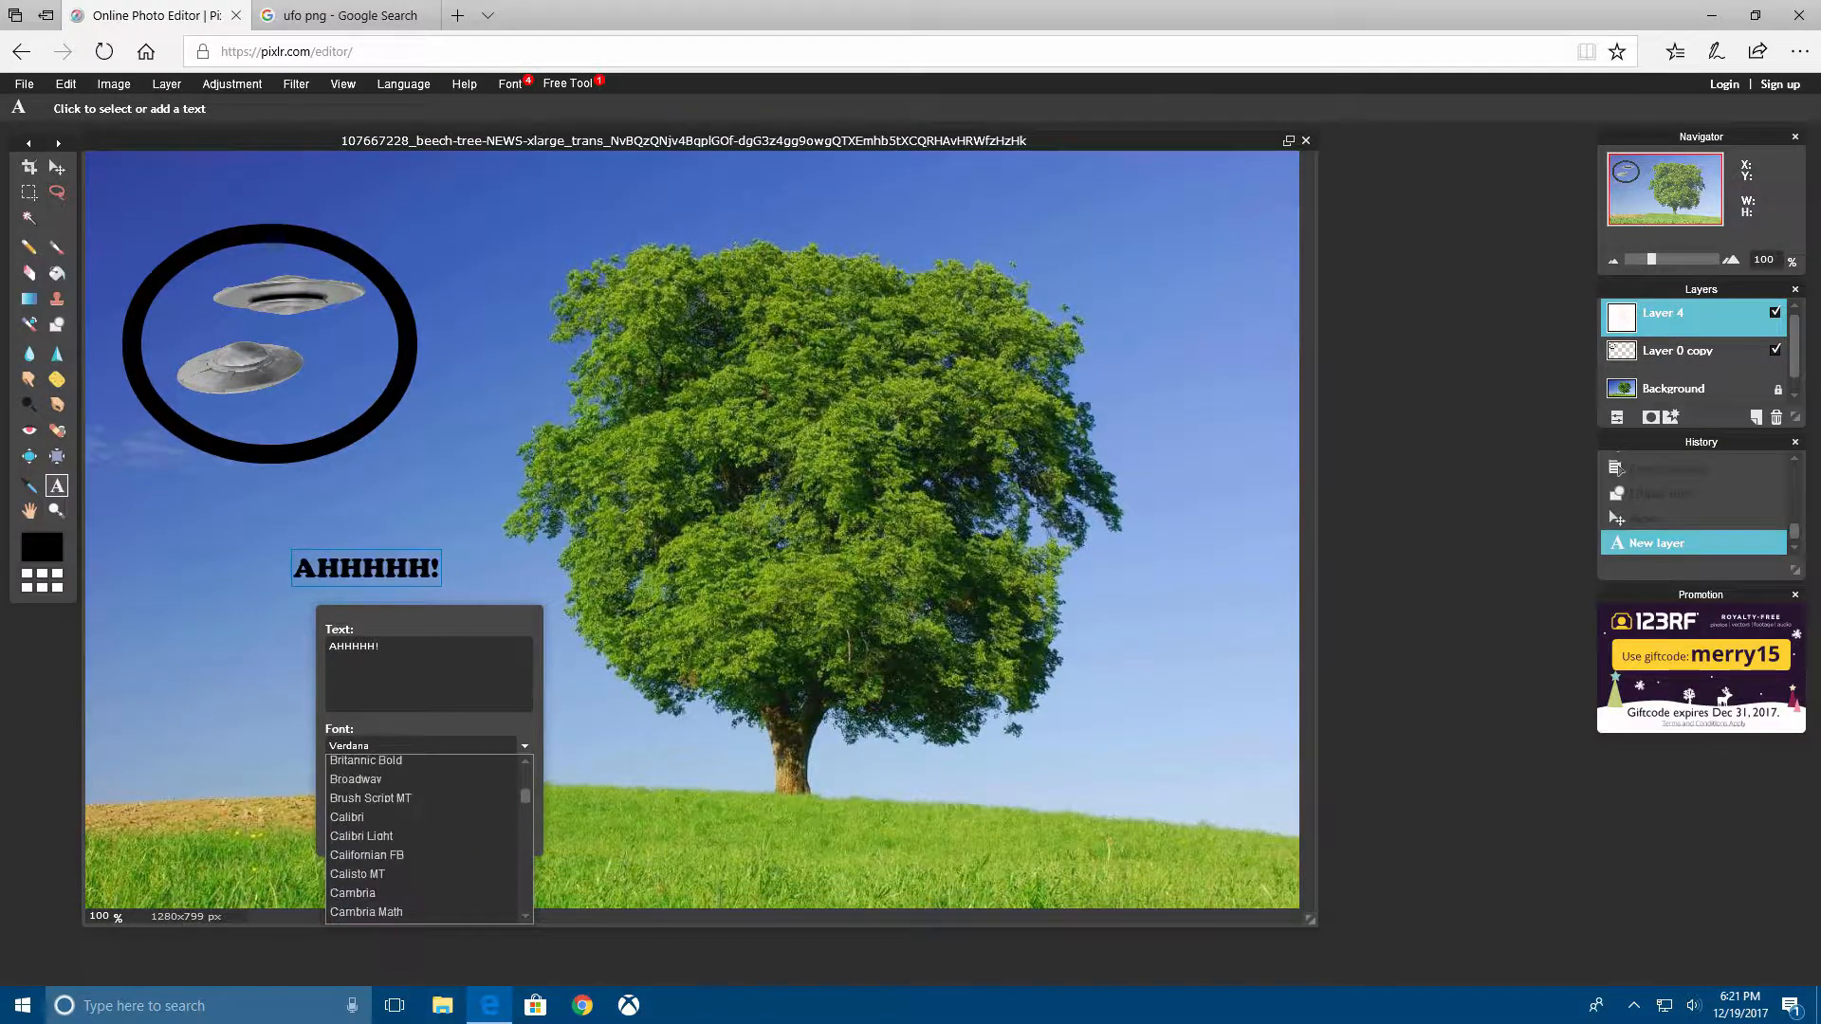
{"action": "key", "text": "Up"}
{"action": "key", "text": "Up"}
{"action": "key", "text": "Up"}
{"action": "key", "text": "Up"}
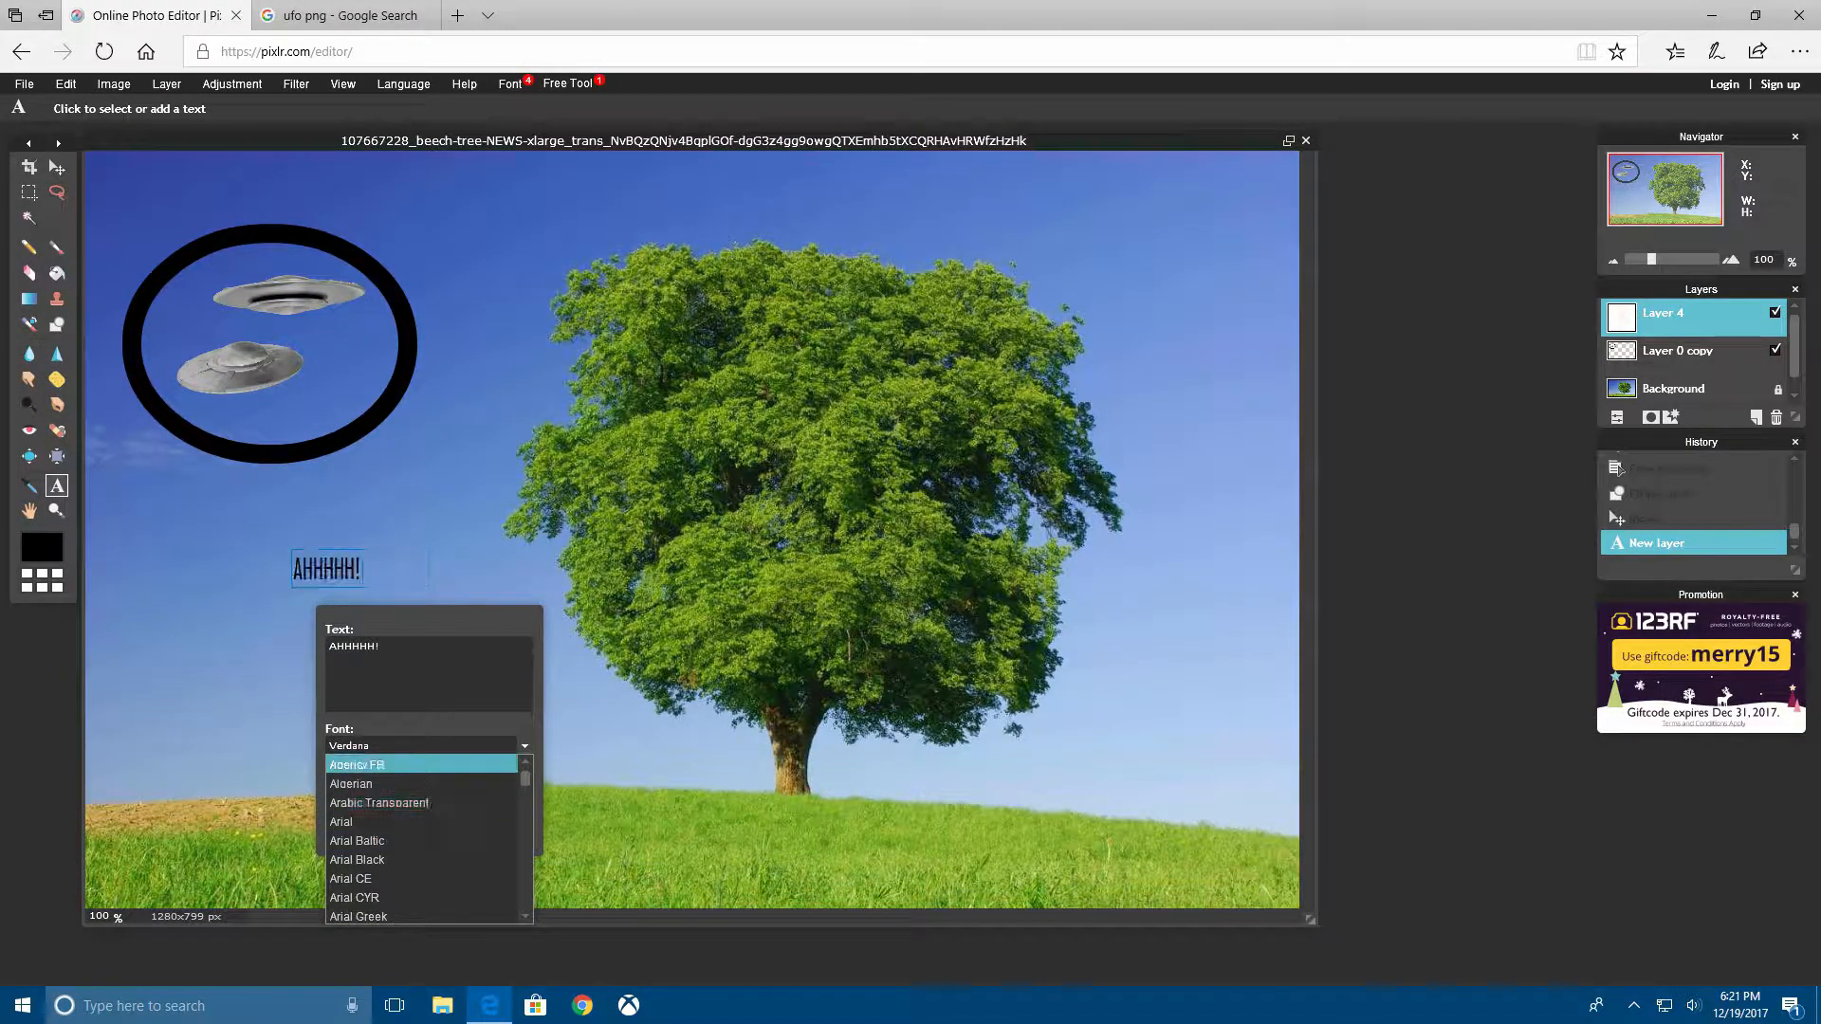
{"action": "key", "text": "Return"}
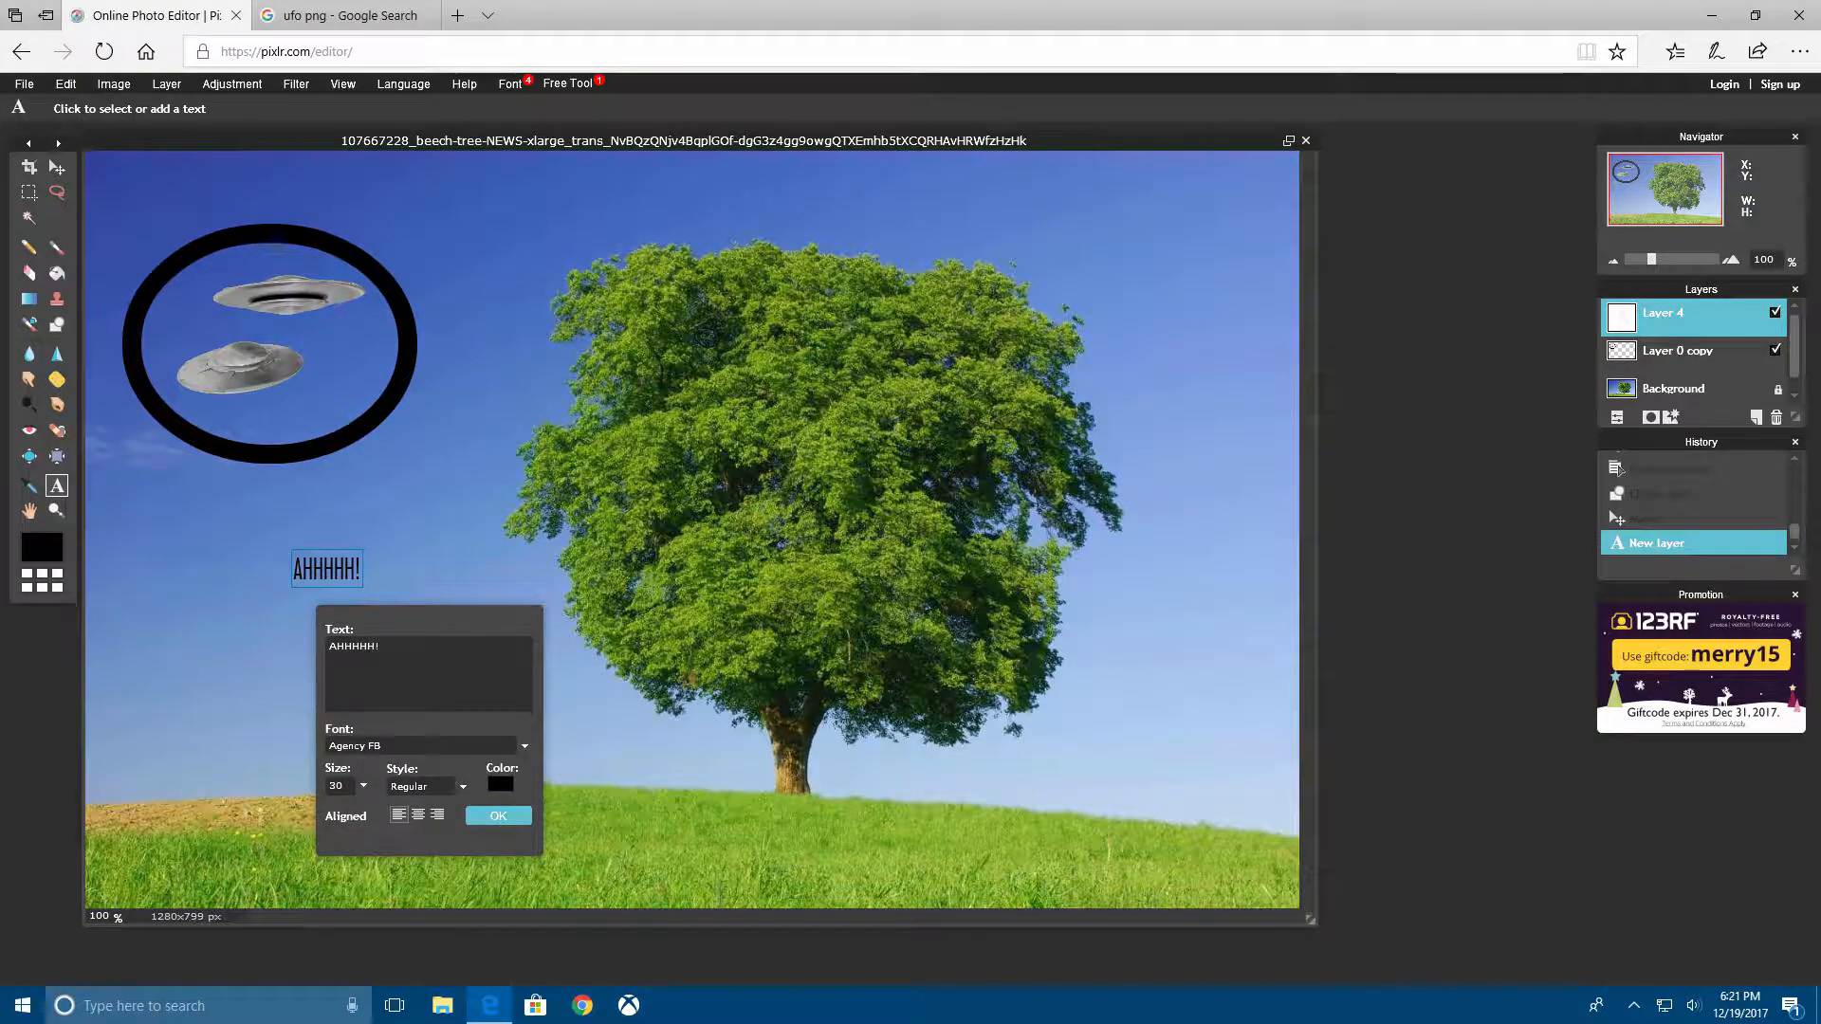
- Set the caption's text size to 134 and its style to Bold
{"action": "left_click", "coordinate": [363, 785]}
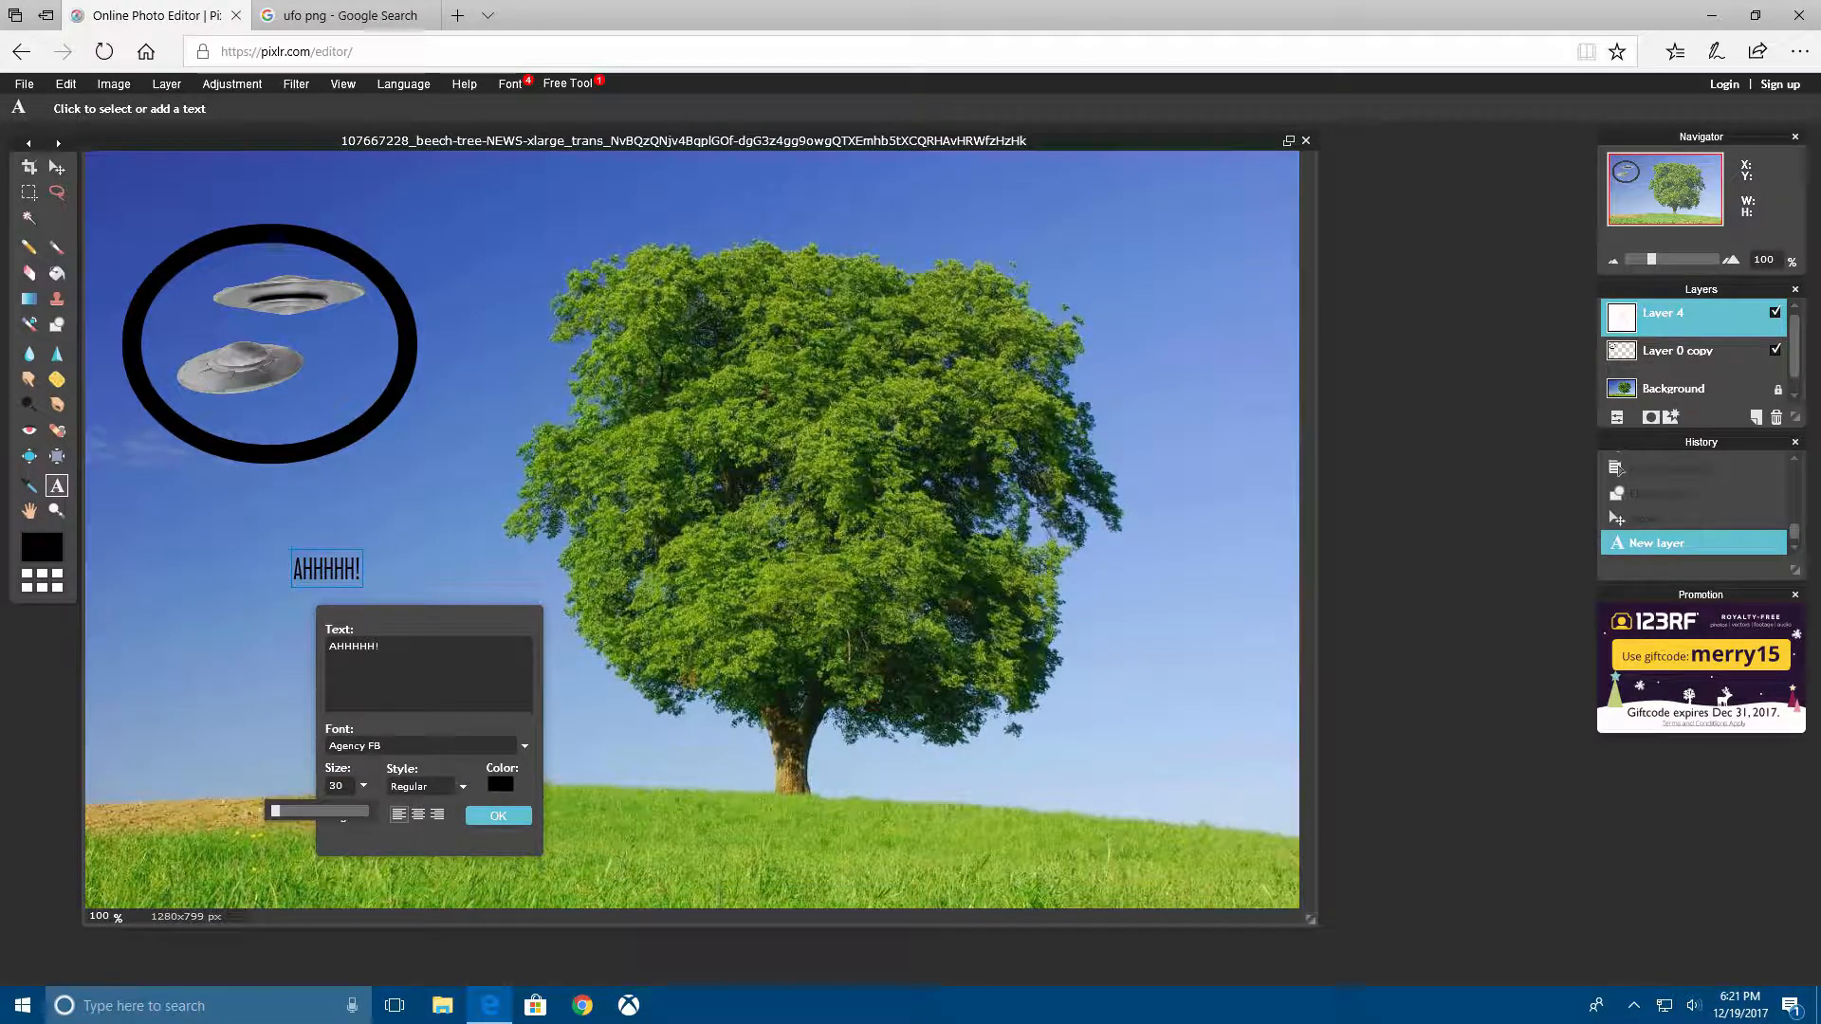
{"action": "left_click_drag", "start_coordinate": [276, 810], "coordinate": [283, 810]}
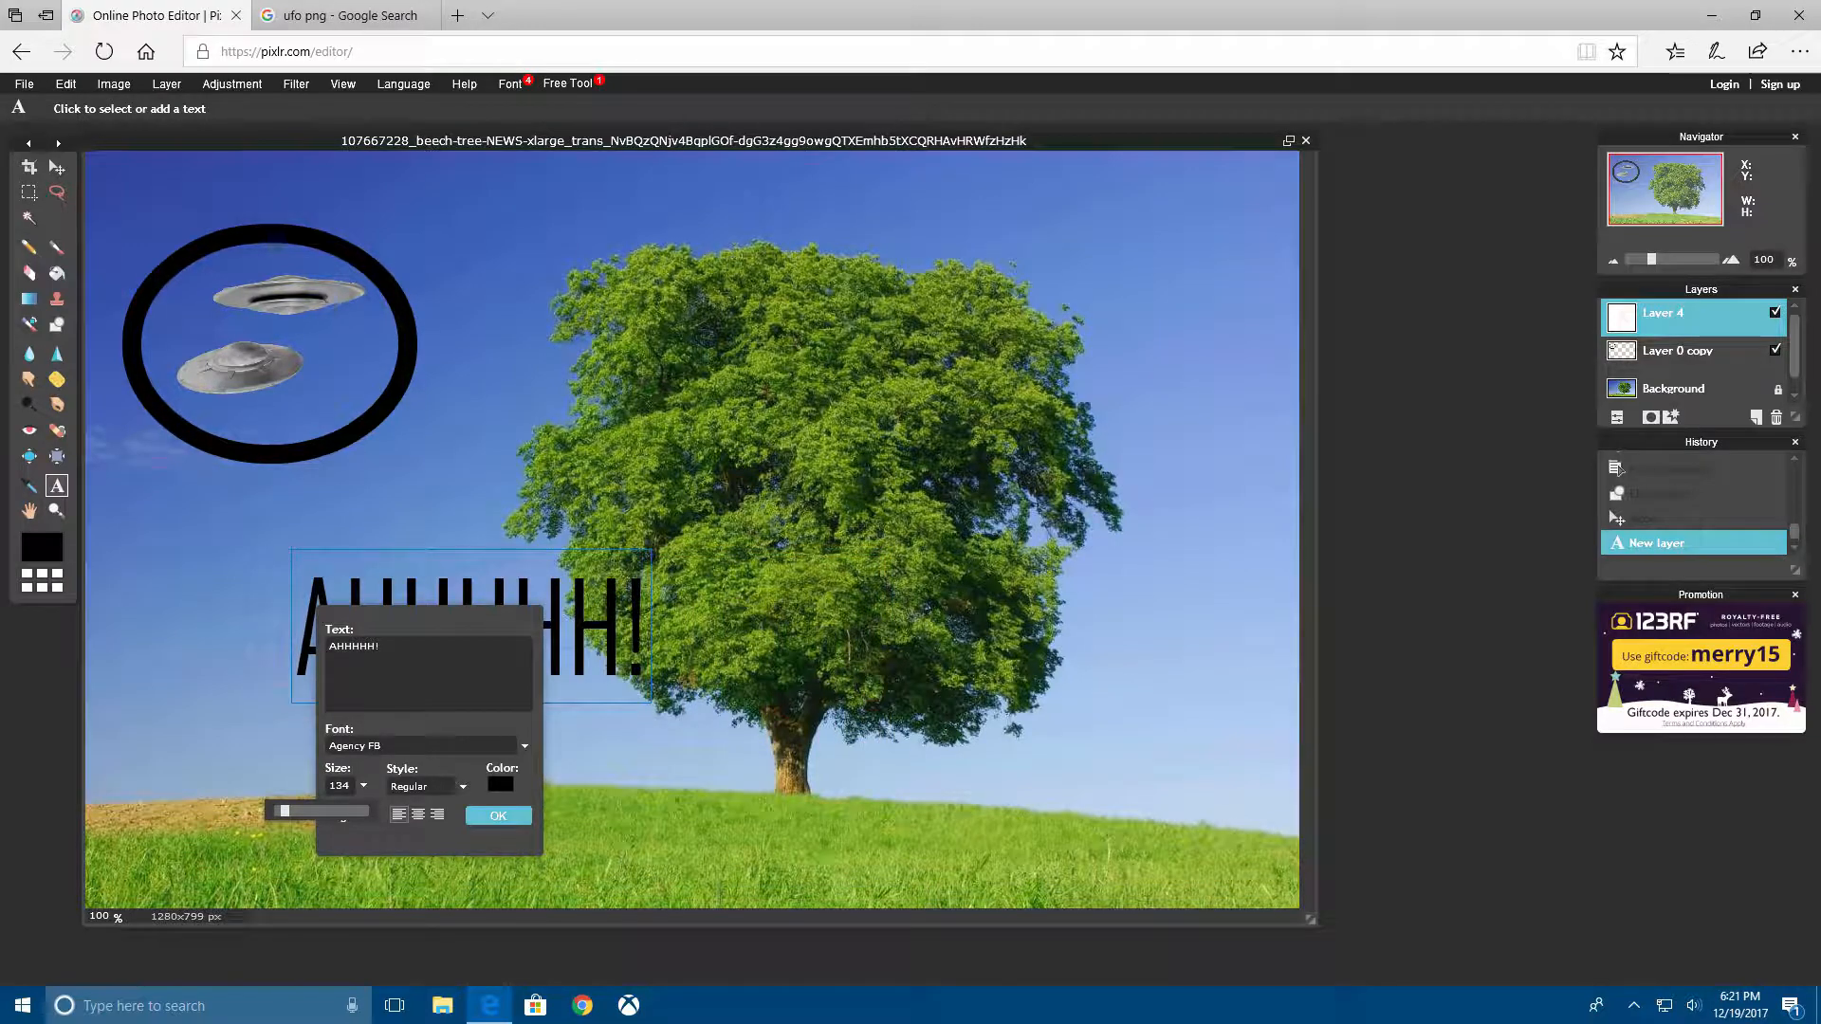
{"action": "left_click", "coordinate": [463, 786]}
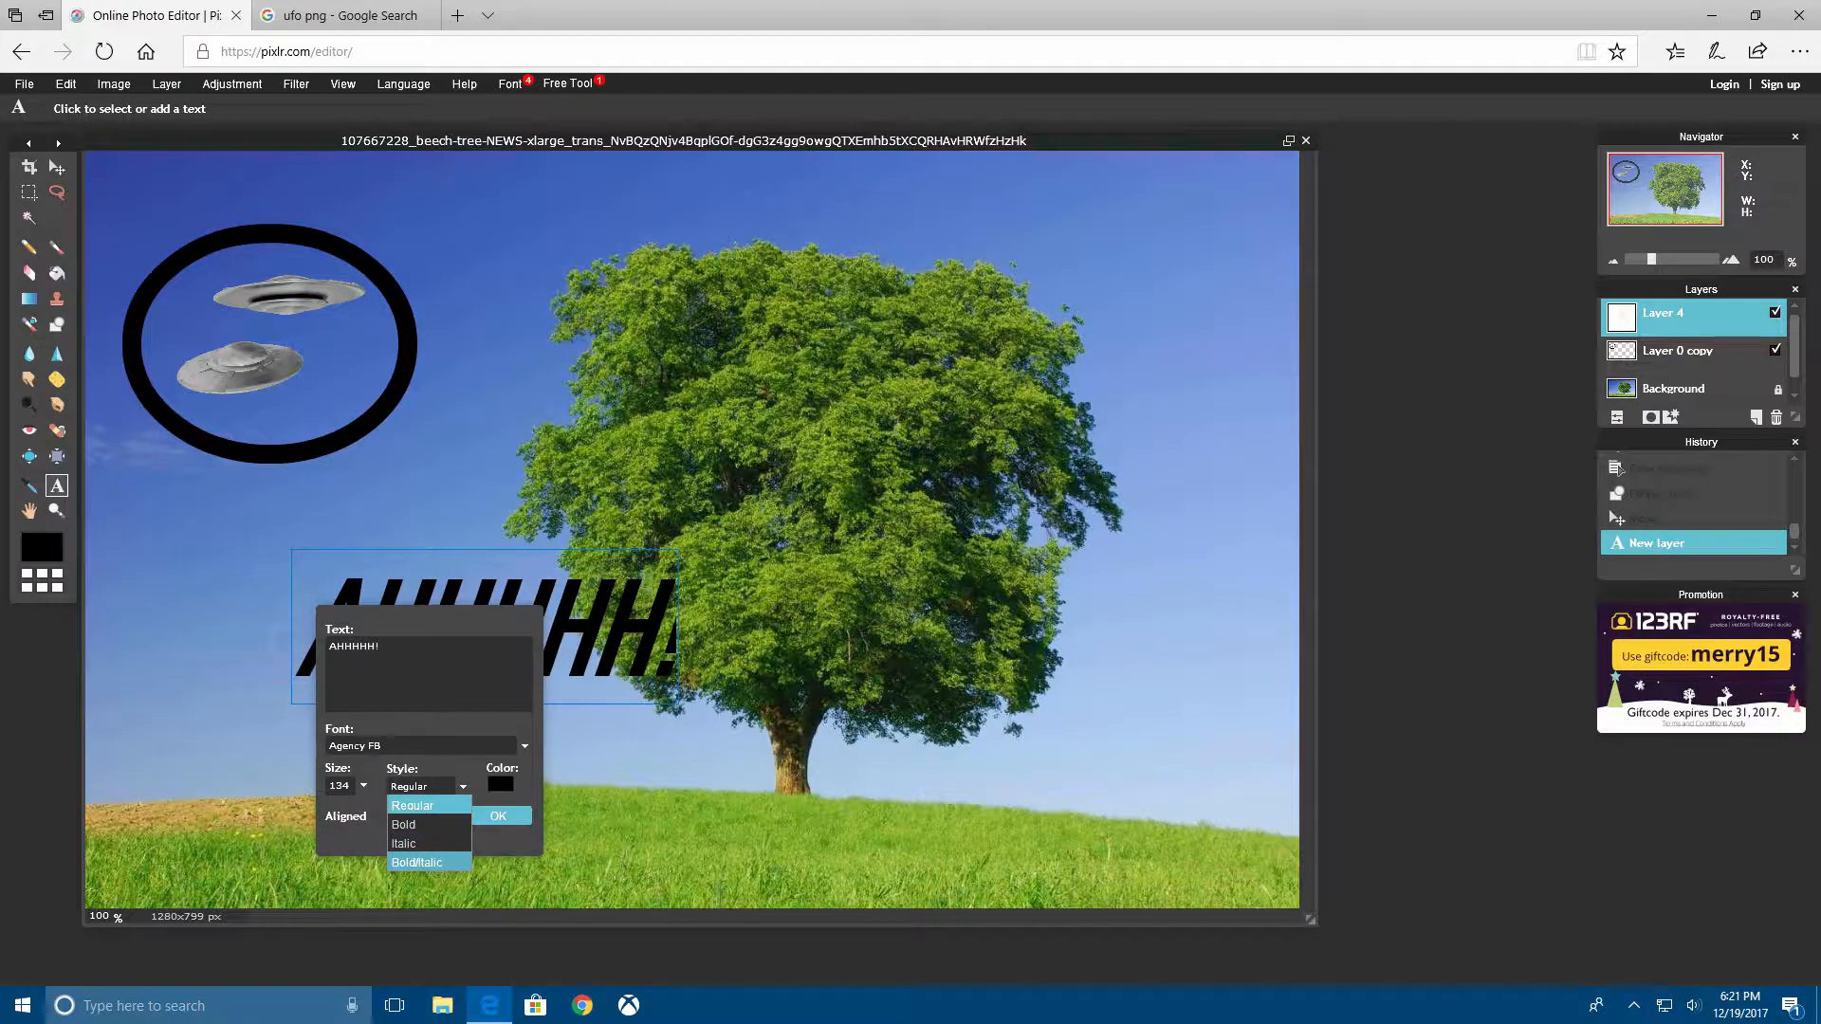
{"action": "left_click", "coordinate": [417, 824]}
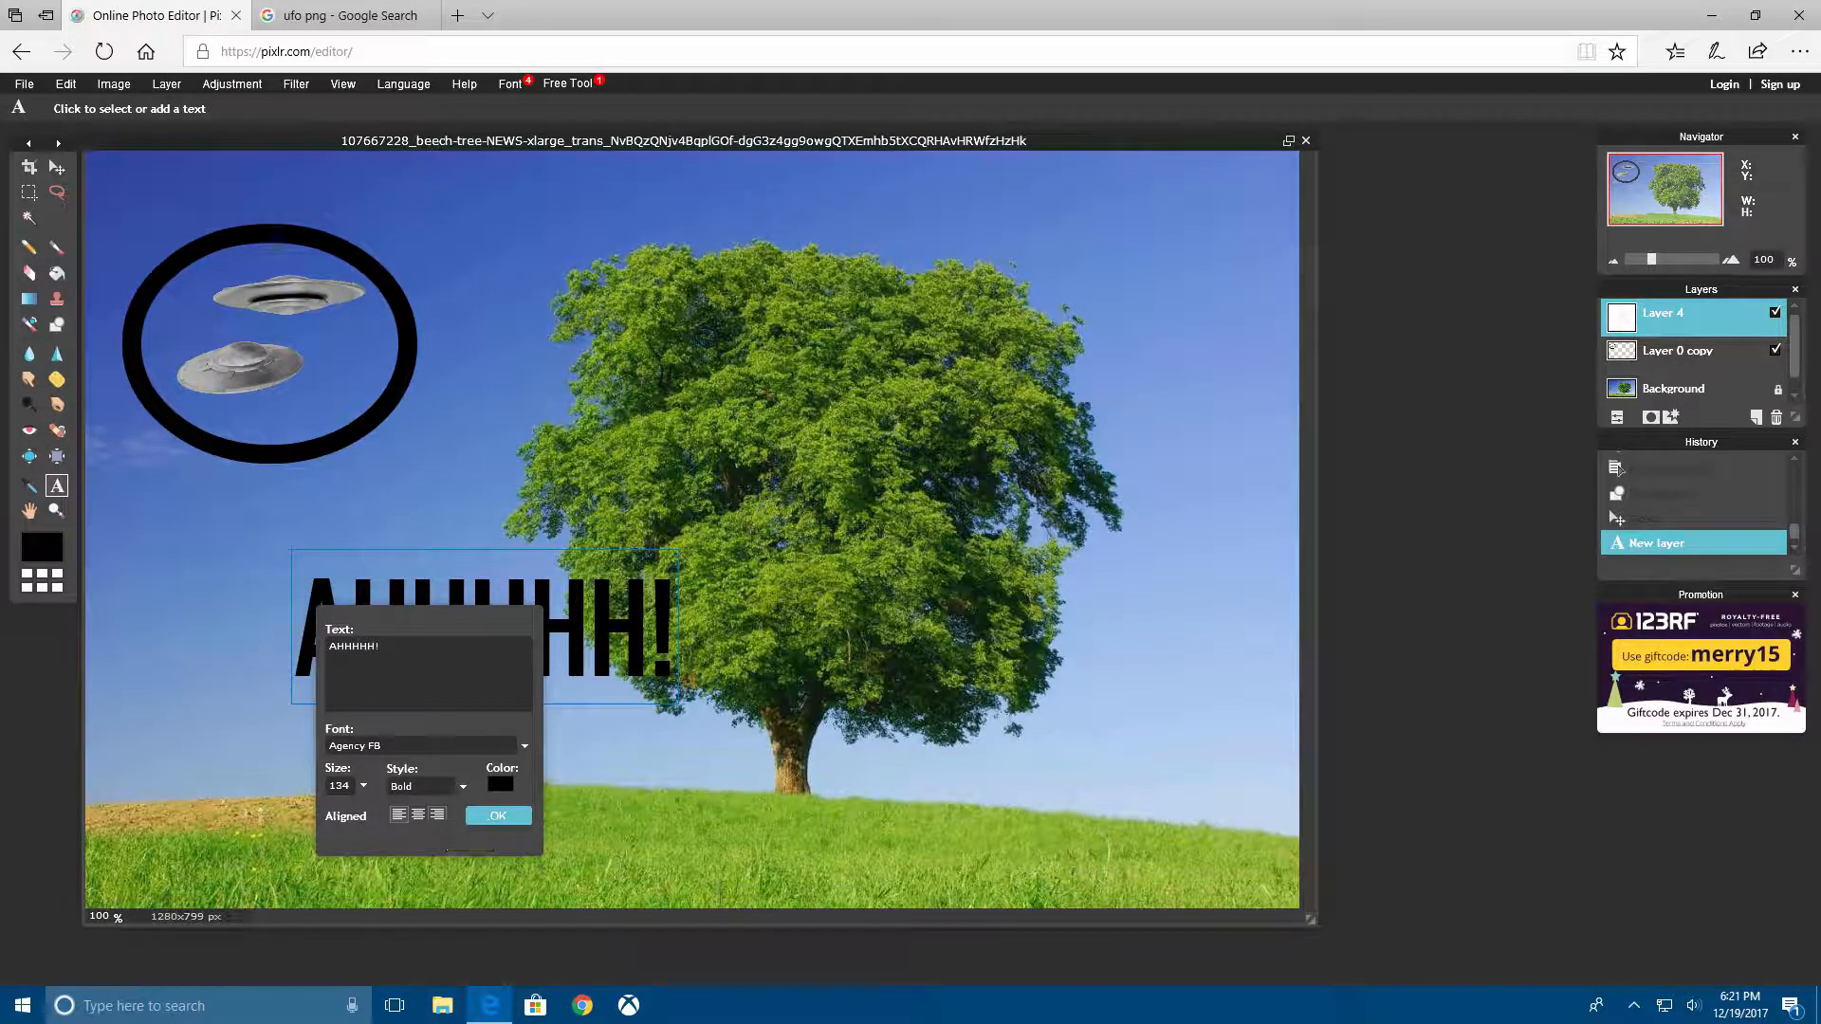
- Change the caption's color to pure white and confirm the text settings
{"action": "left_click", "coordinate": [500, 783]}
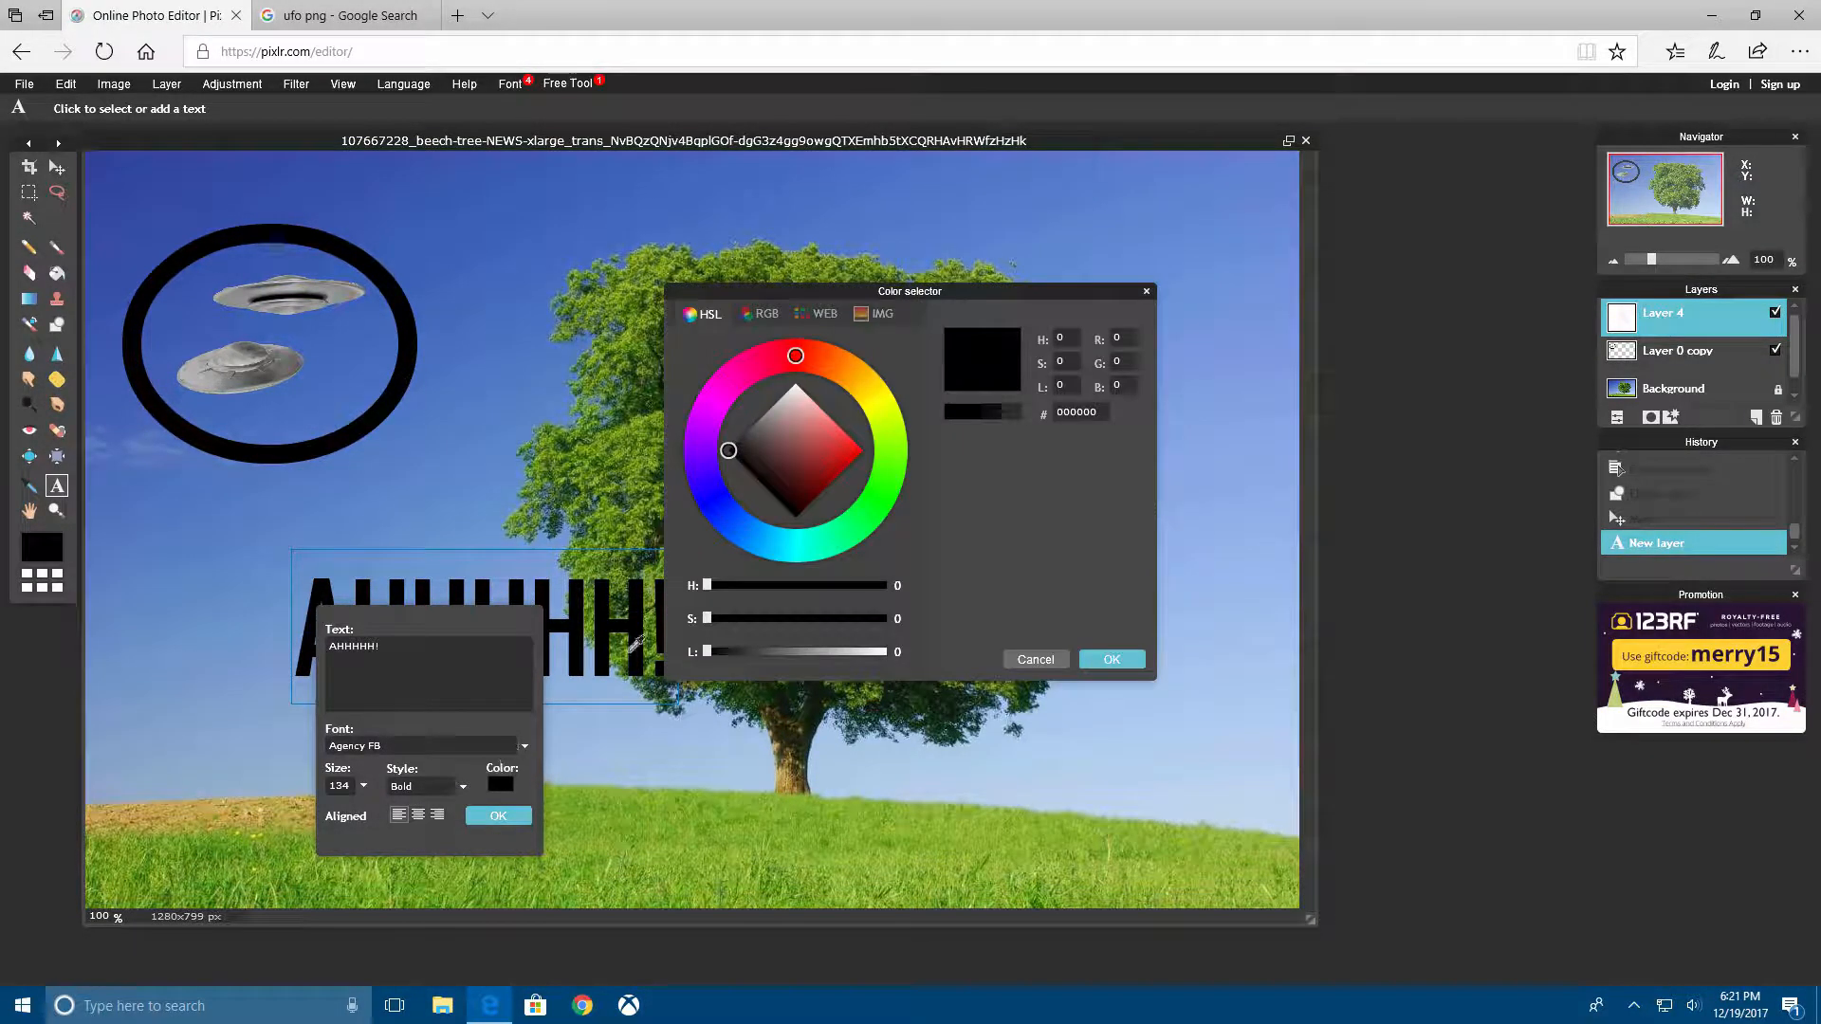
{"action": "left_click", "coordinate": [788, 404]}
{"action": "left_click_drag", "start_coordinate": [789, 404], "coordinate": [795, 383]}
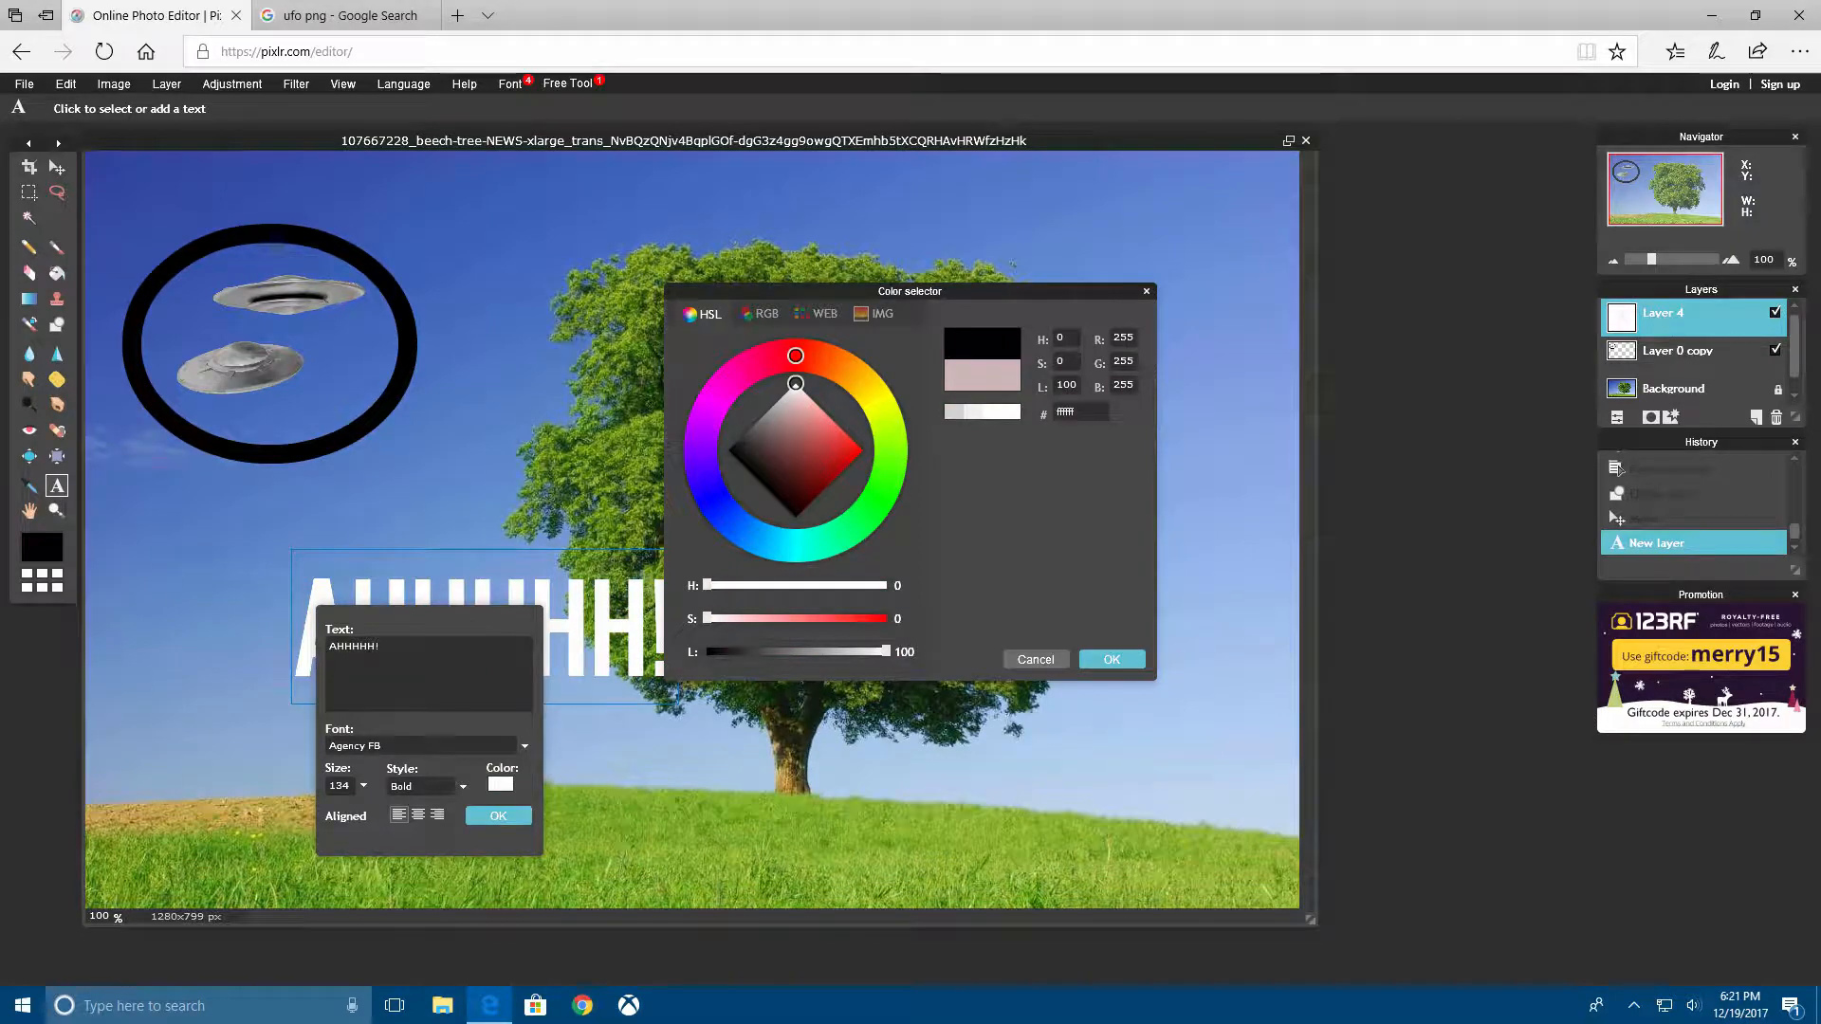
{"action": "left_click", "coordinate": [1111, 659]}
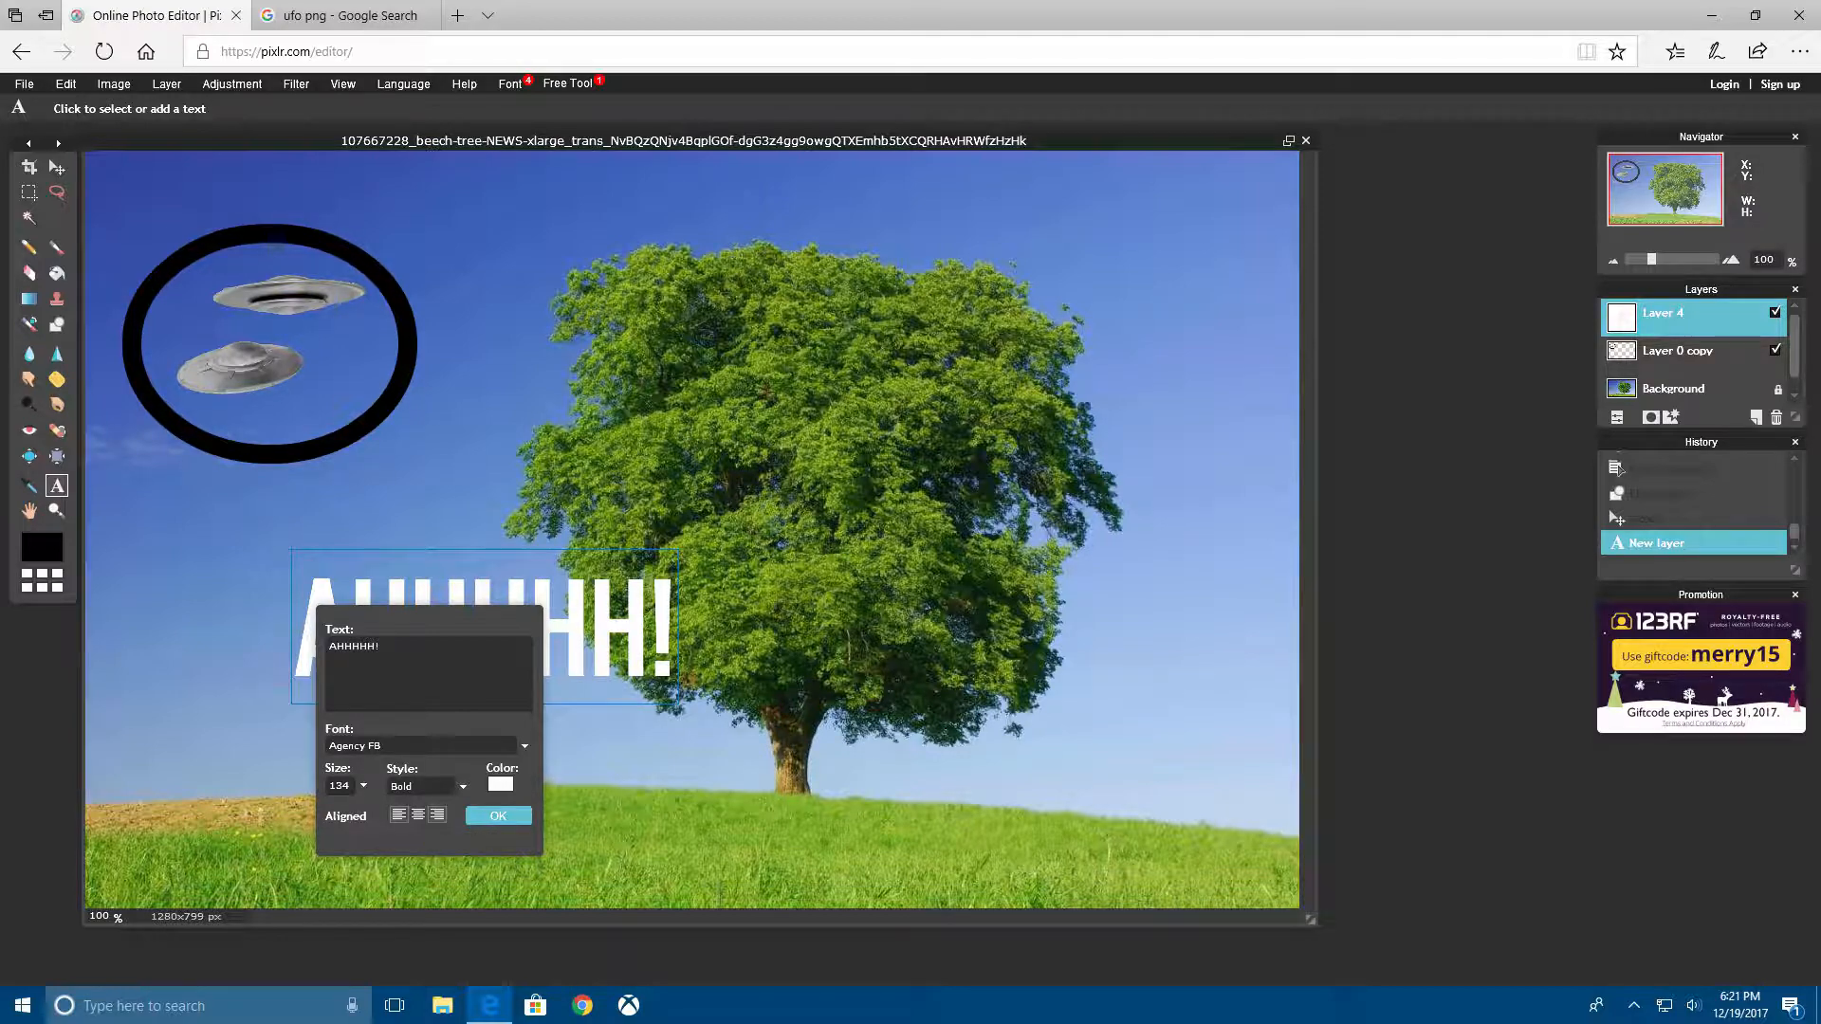
{"action": "left_click", "coordinate": [498, 816]}
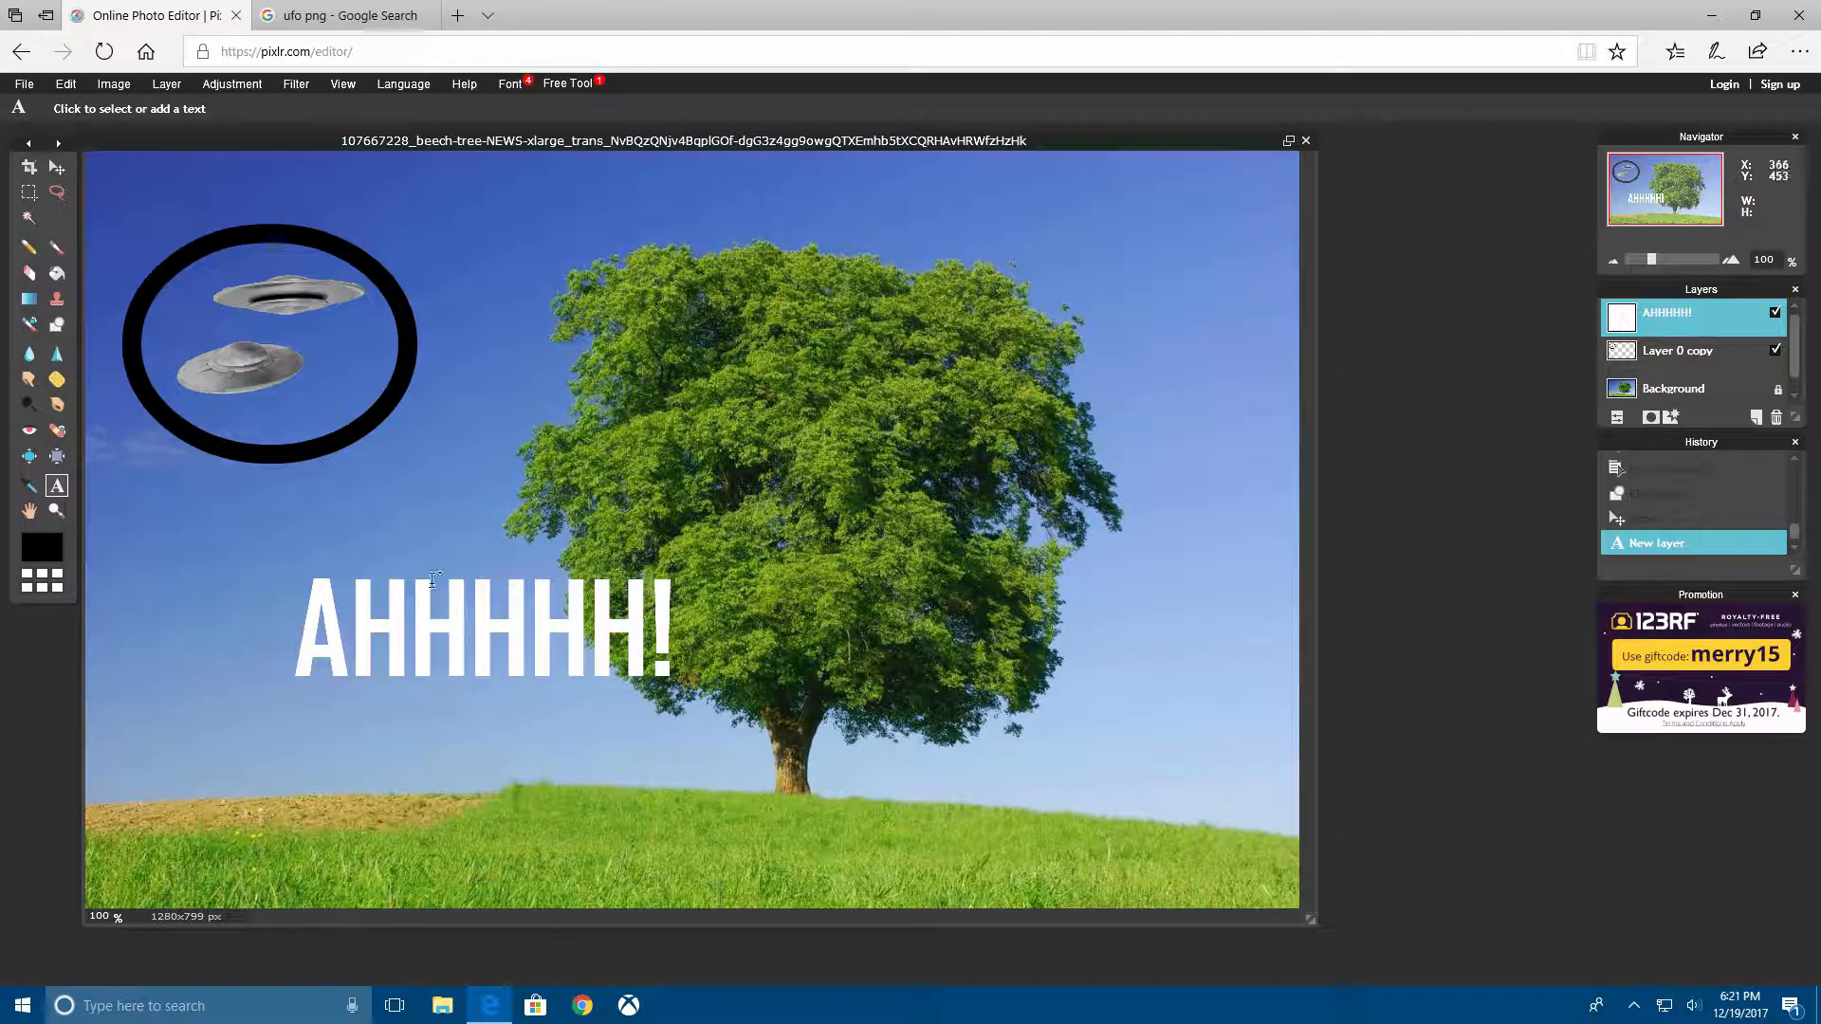
- Move the caption into the open sky beside the tree, beneath the circled UFOs, and rasterize its layer
{"action": "key", "text": "v"}
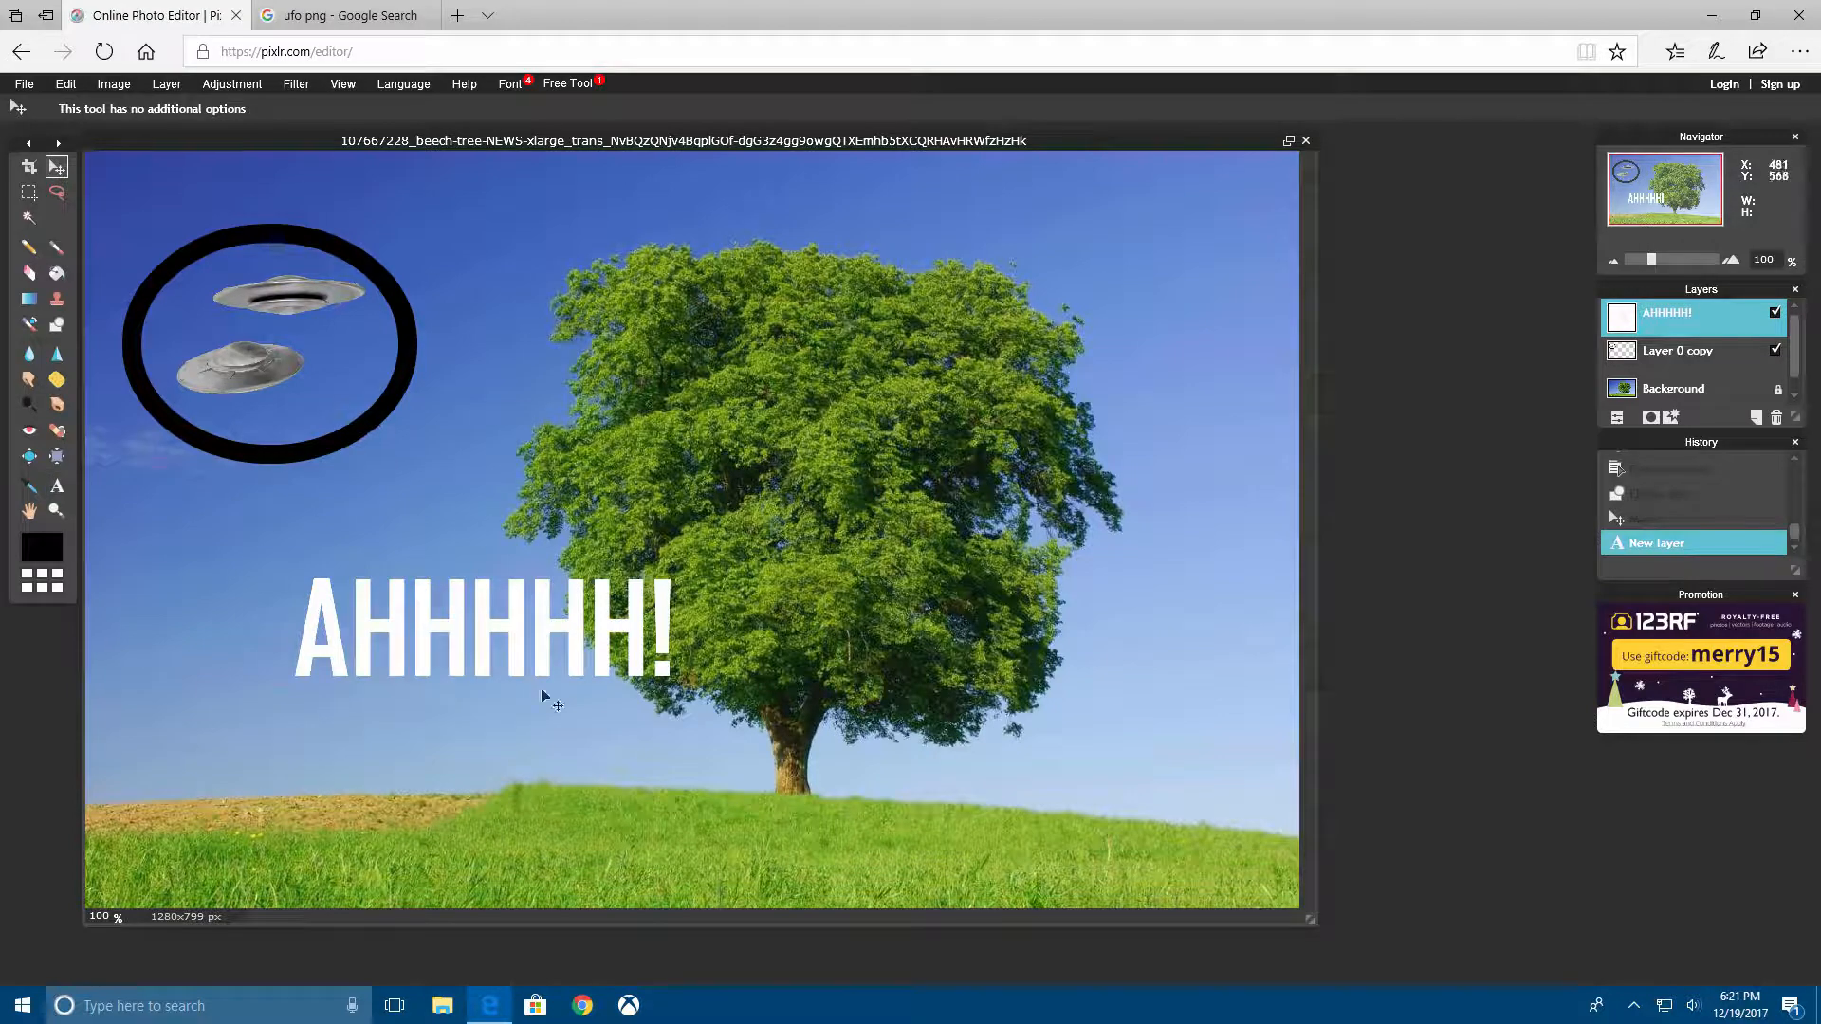
{"action": "left_click_drag", "start_coordinate": [512, 630], "coordinate": [347, 596]}
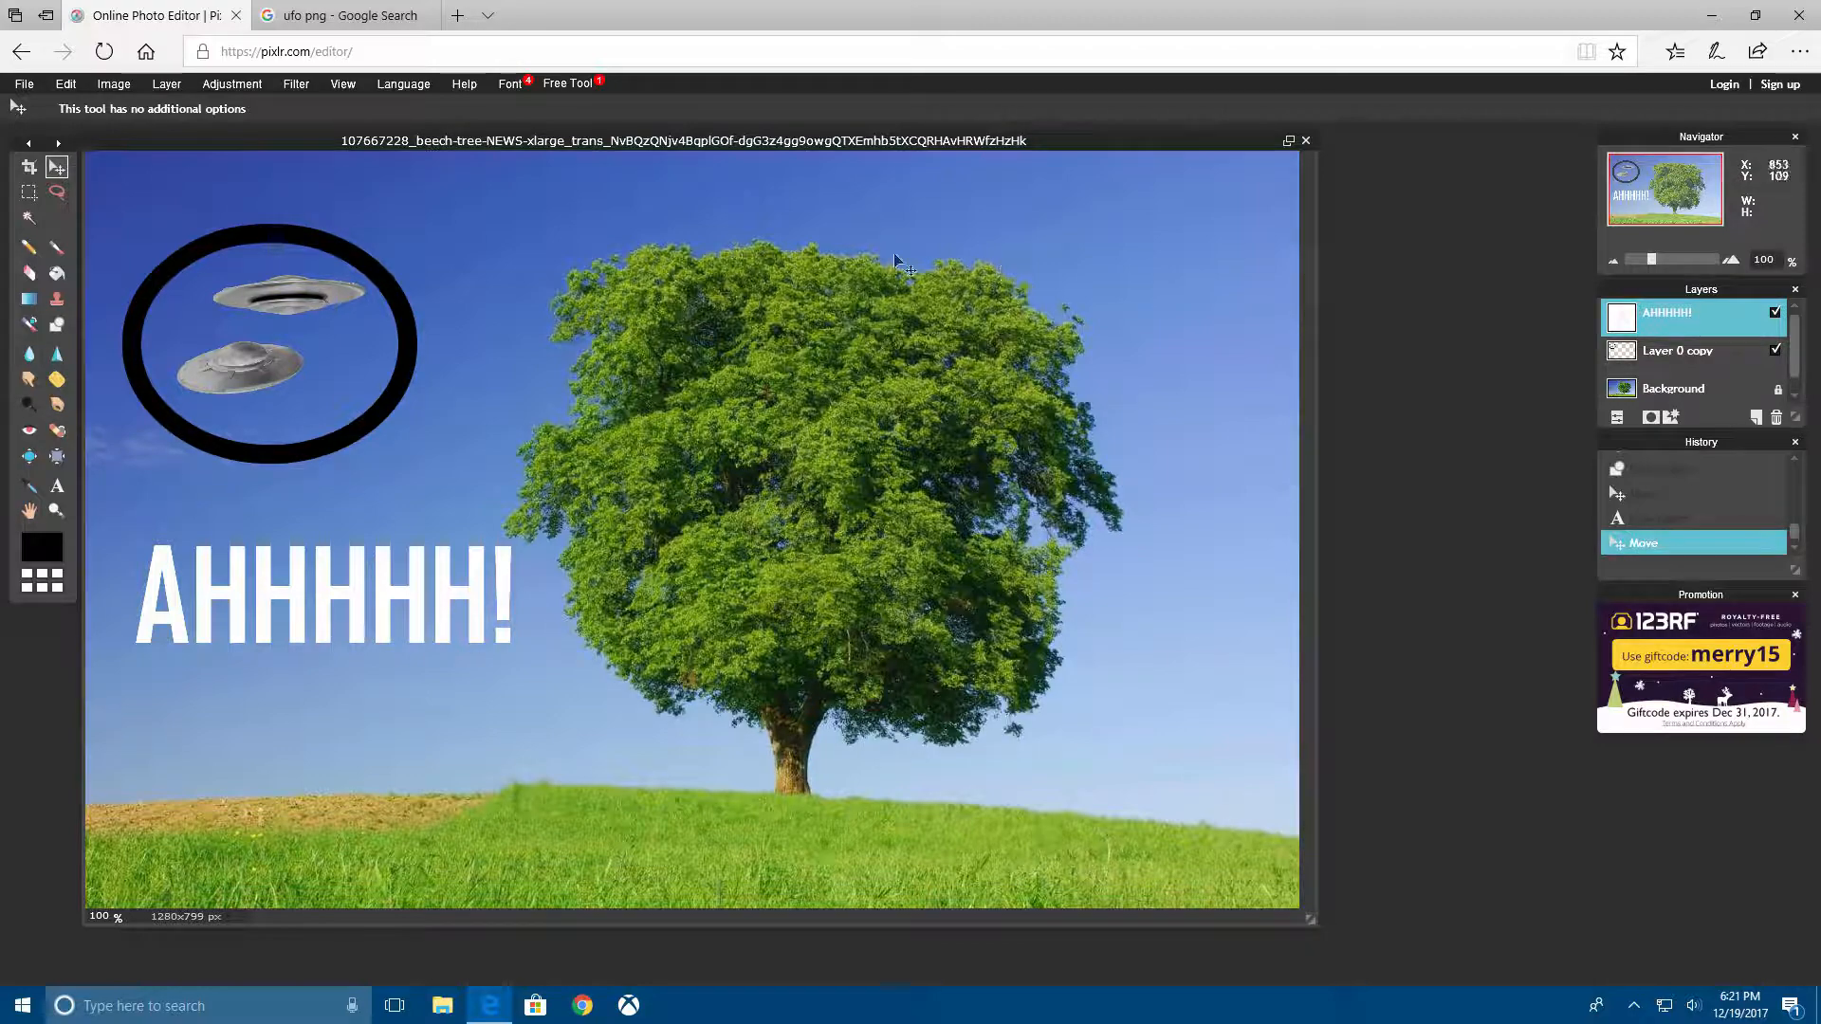
{"action": "right_click", "coordinate": [1686, 318]}
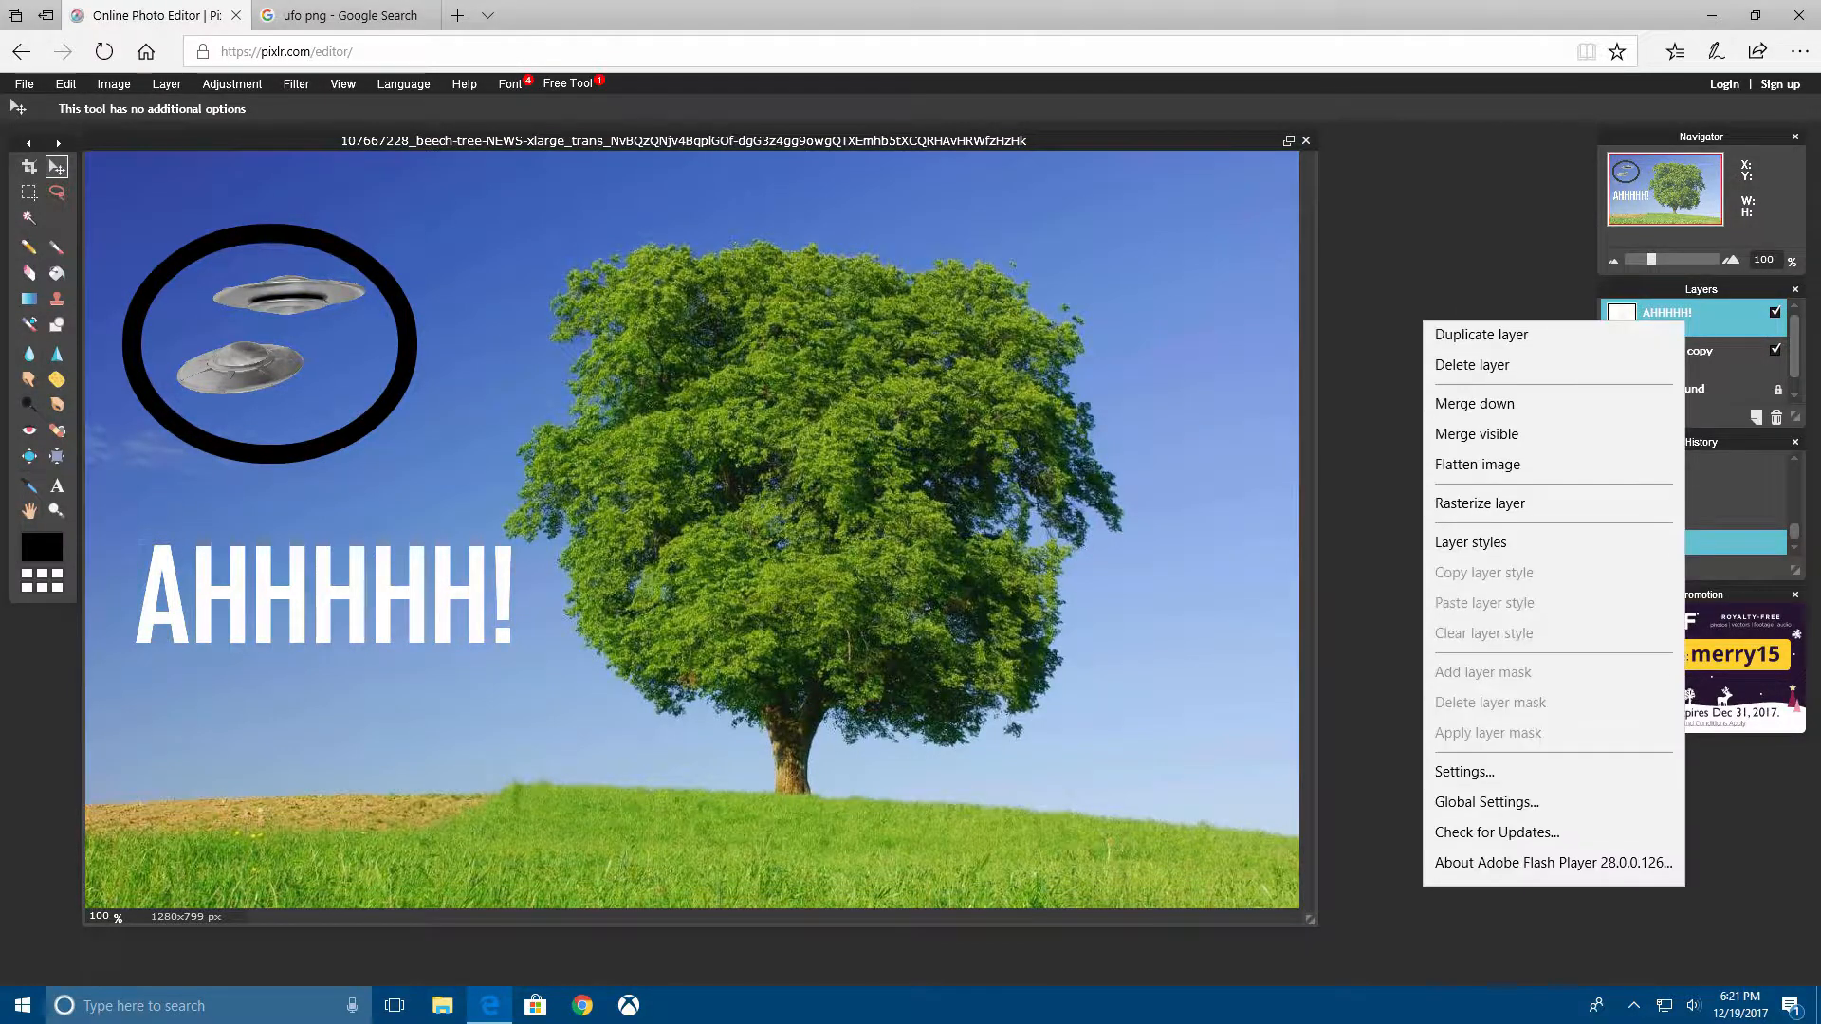
{"action": "left_click", "coordinate": [1553, 513]}
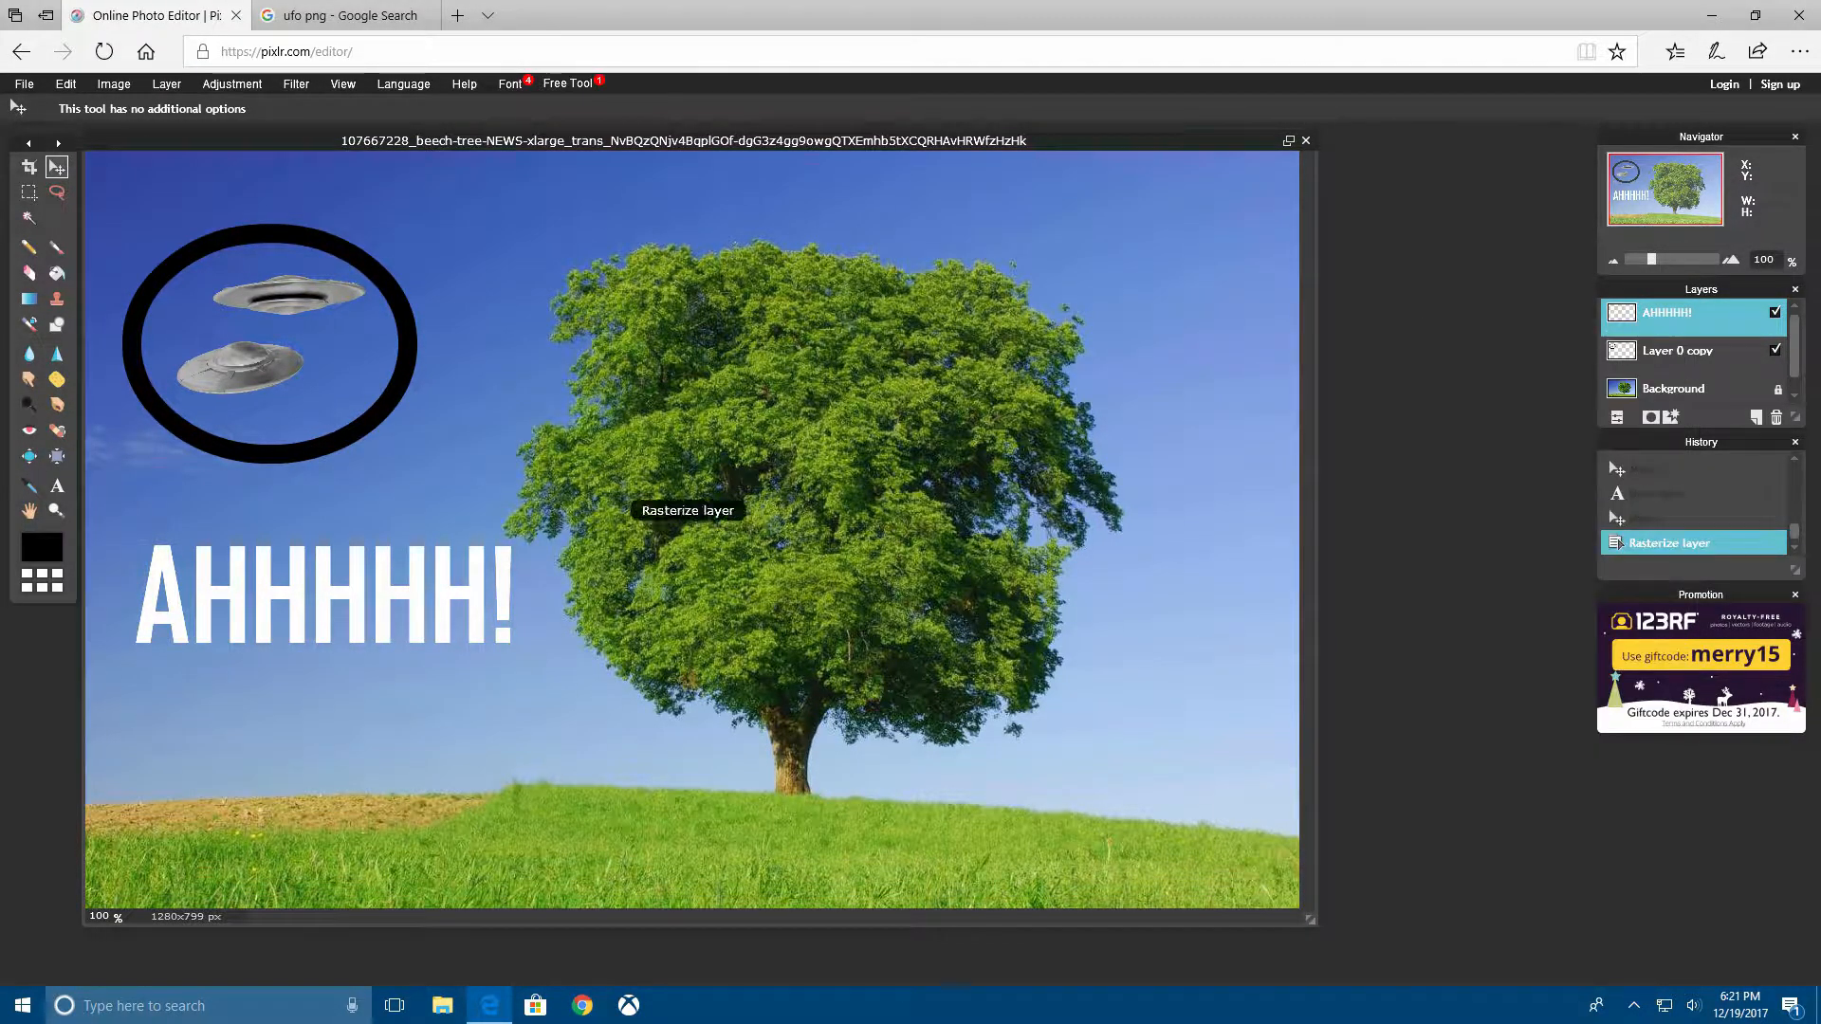
- Shrink the caption slightly with Free transform, tilt it to slope upward to the right, reposition it just under the ellipse, and apply
{"action": "left_click", "coordinate": [66, 83]}
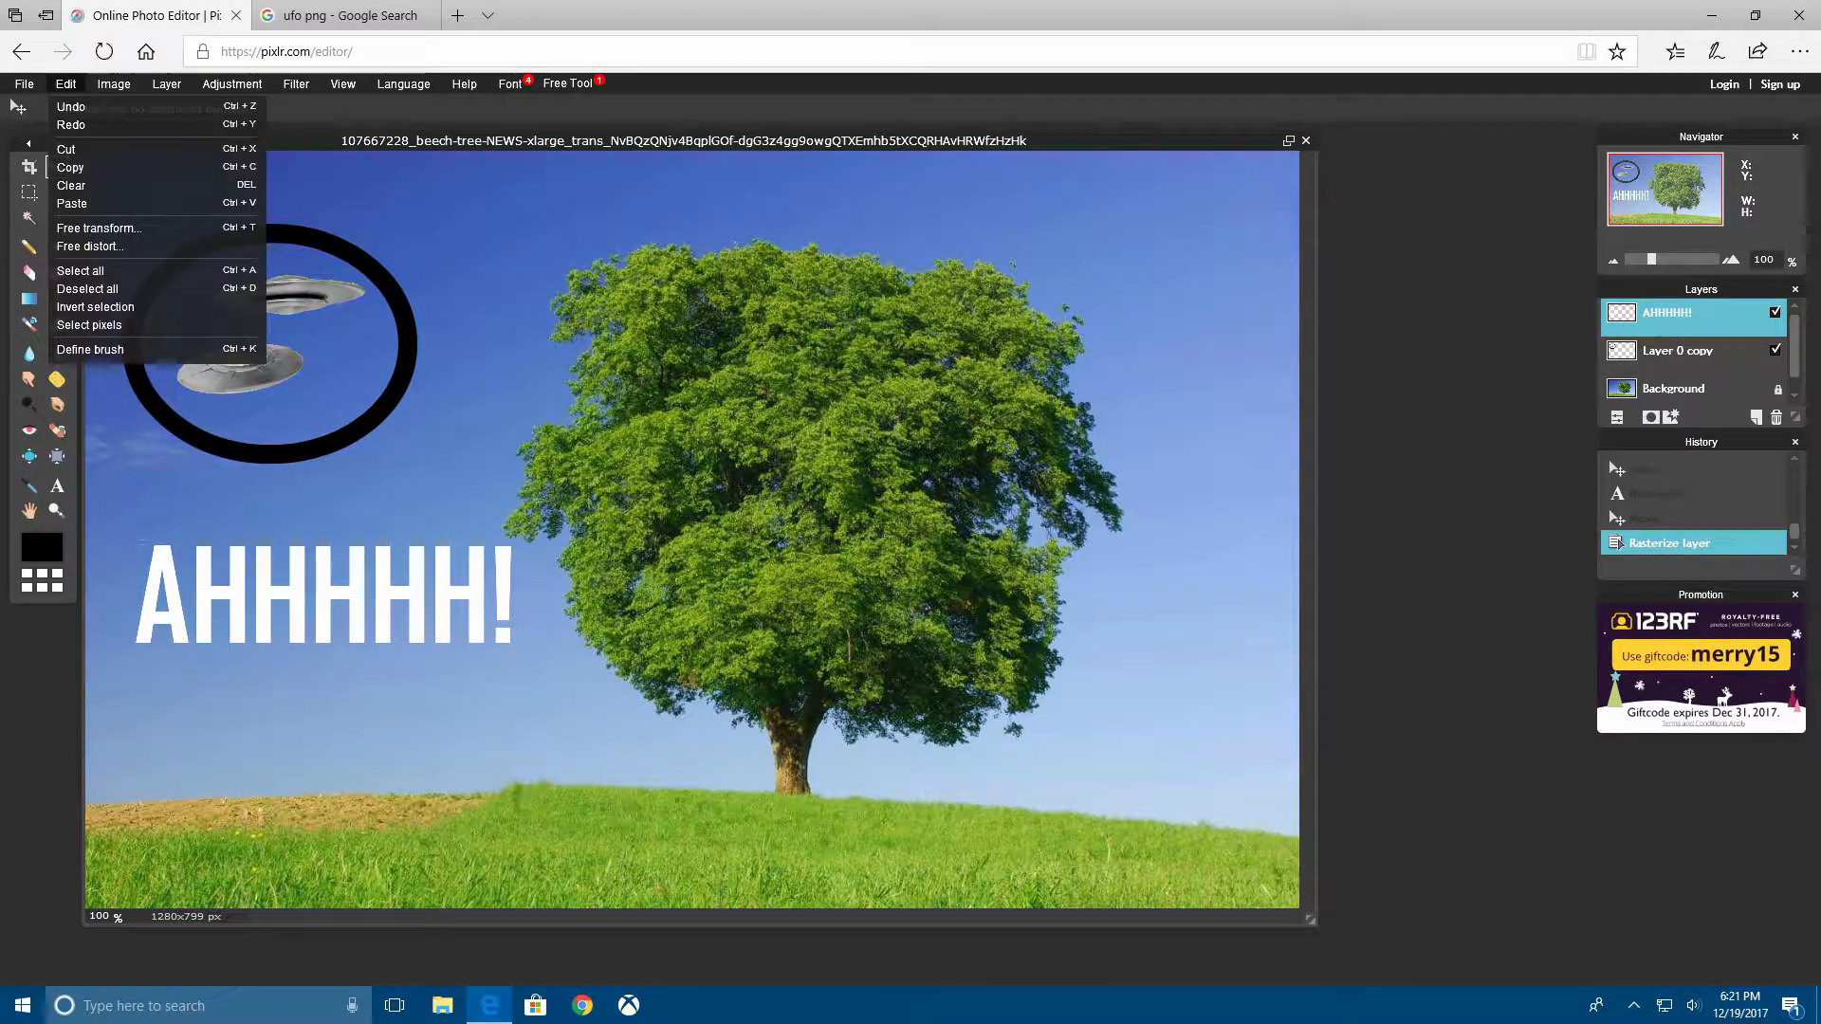
{"action": "left_click", "coordinate": [94, 227]}
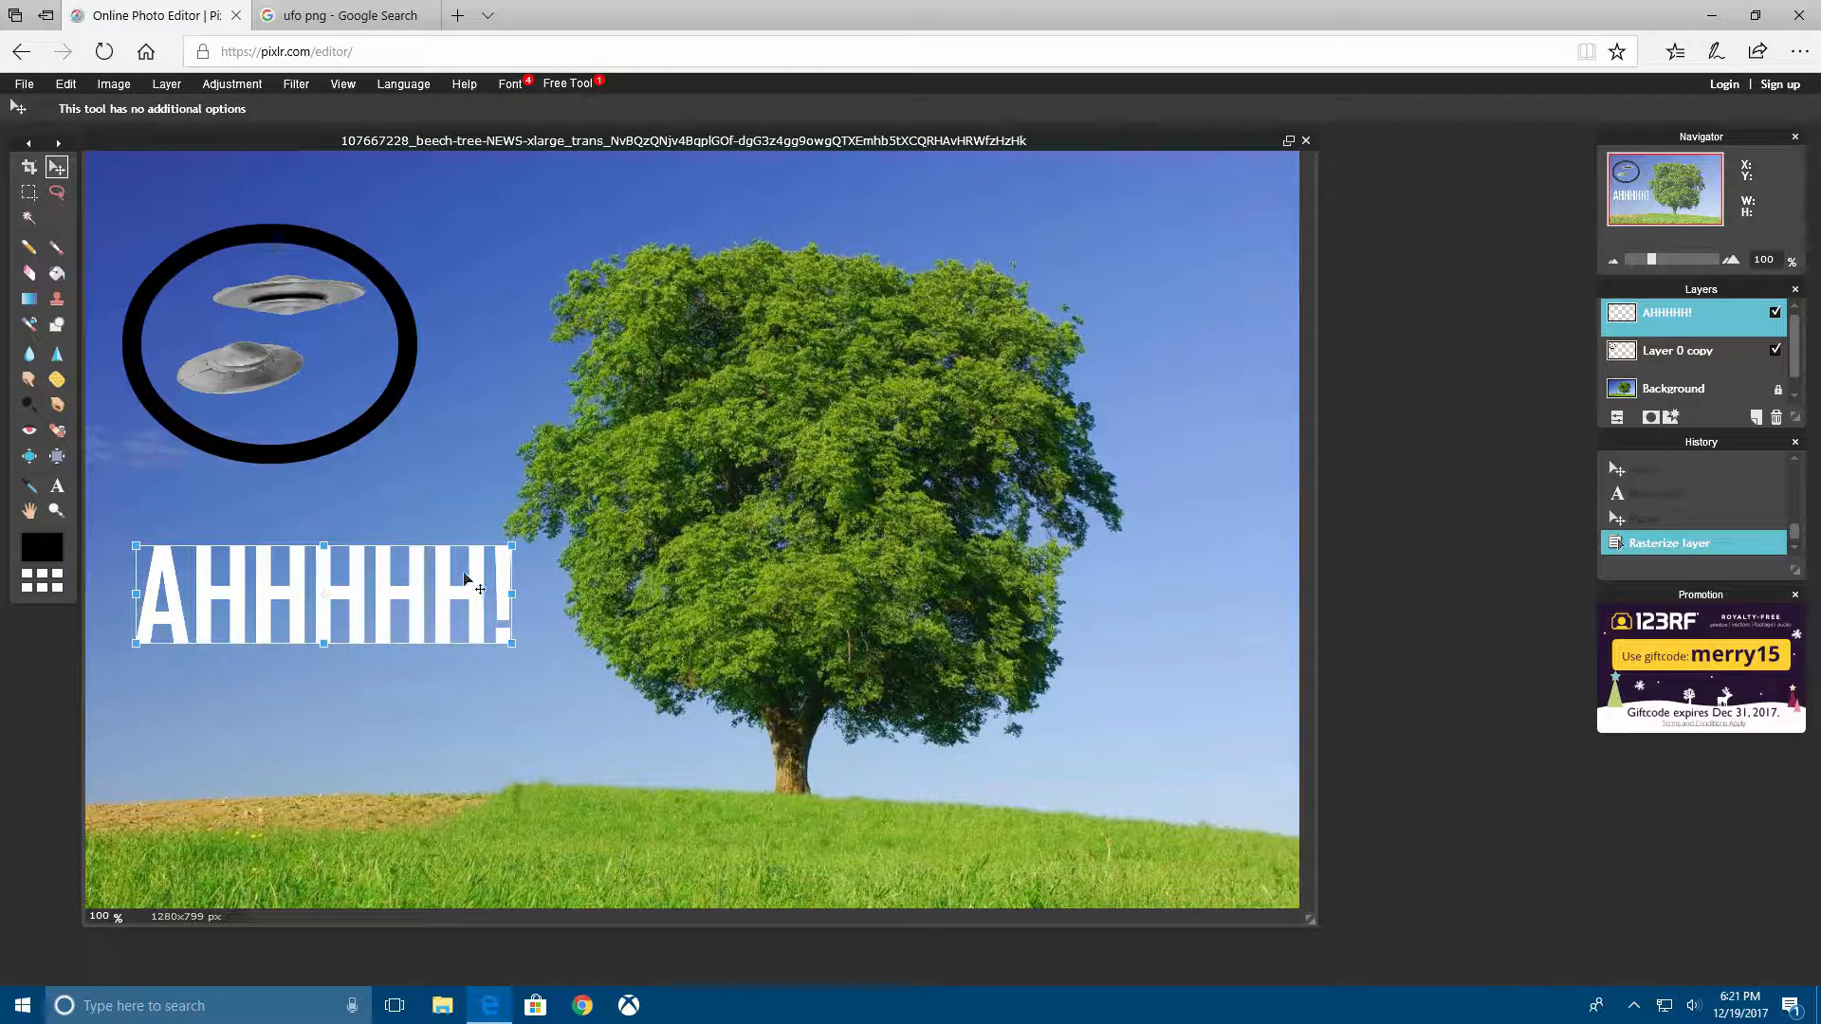
{"action": "left_click_drag", "start_coordinate": [514, 543], "coordinate": [472, 556]}
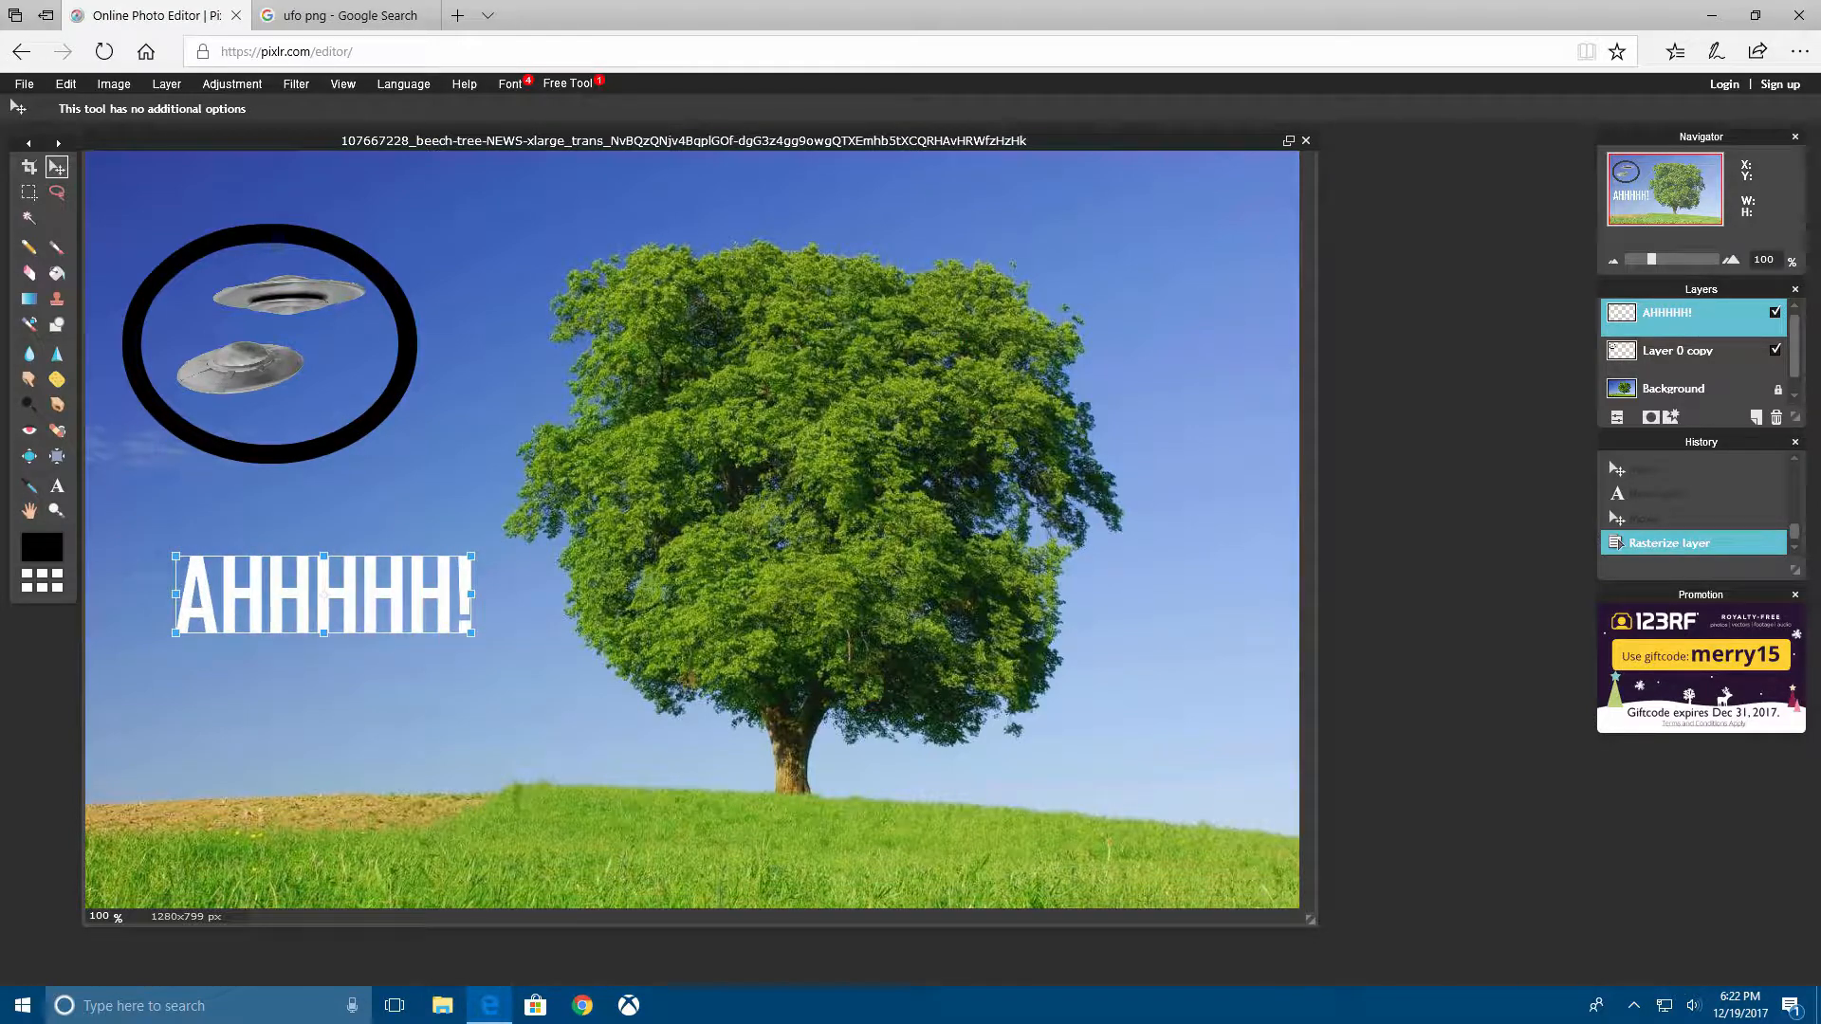
{"action": "left_click_drag", "start_coordinate": [480, 549], "coordinate": [431, 479]}
{"action": "left_click_drag", "start_coordinate": [404, 538], "coordinate": [418, 484]}
{"action": "key", "text": "Return"}
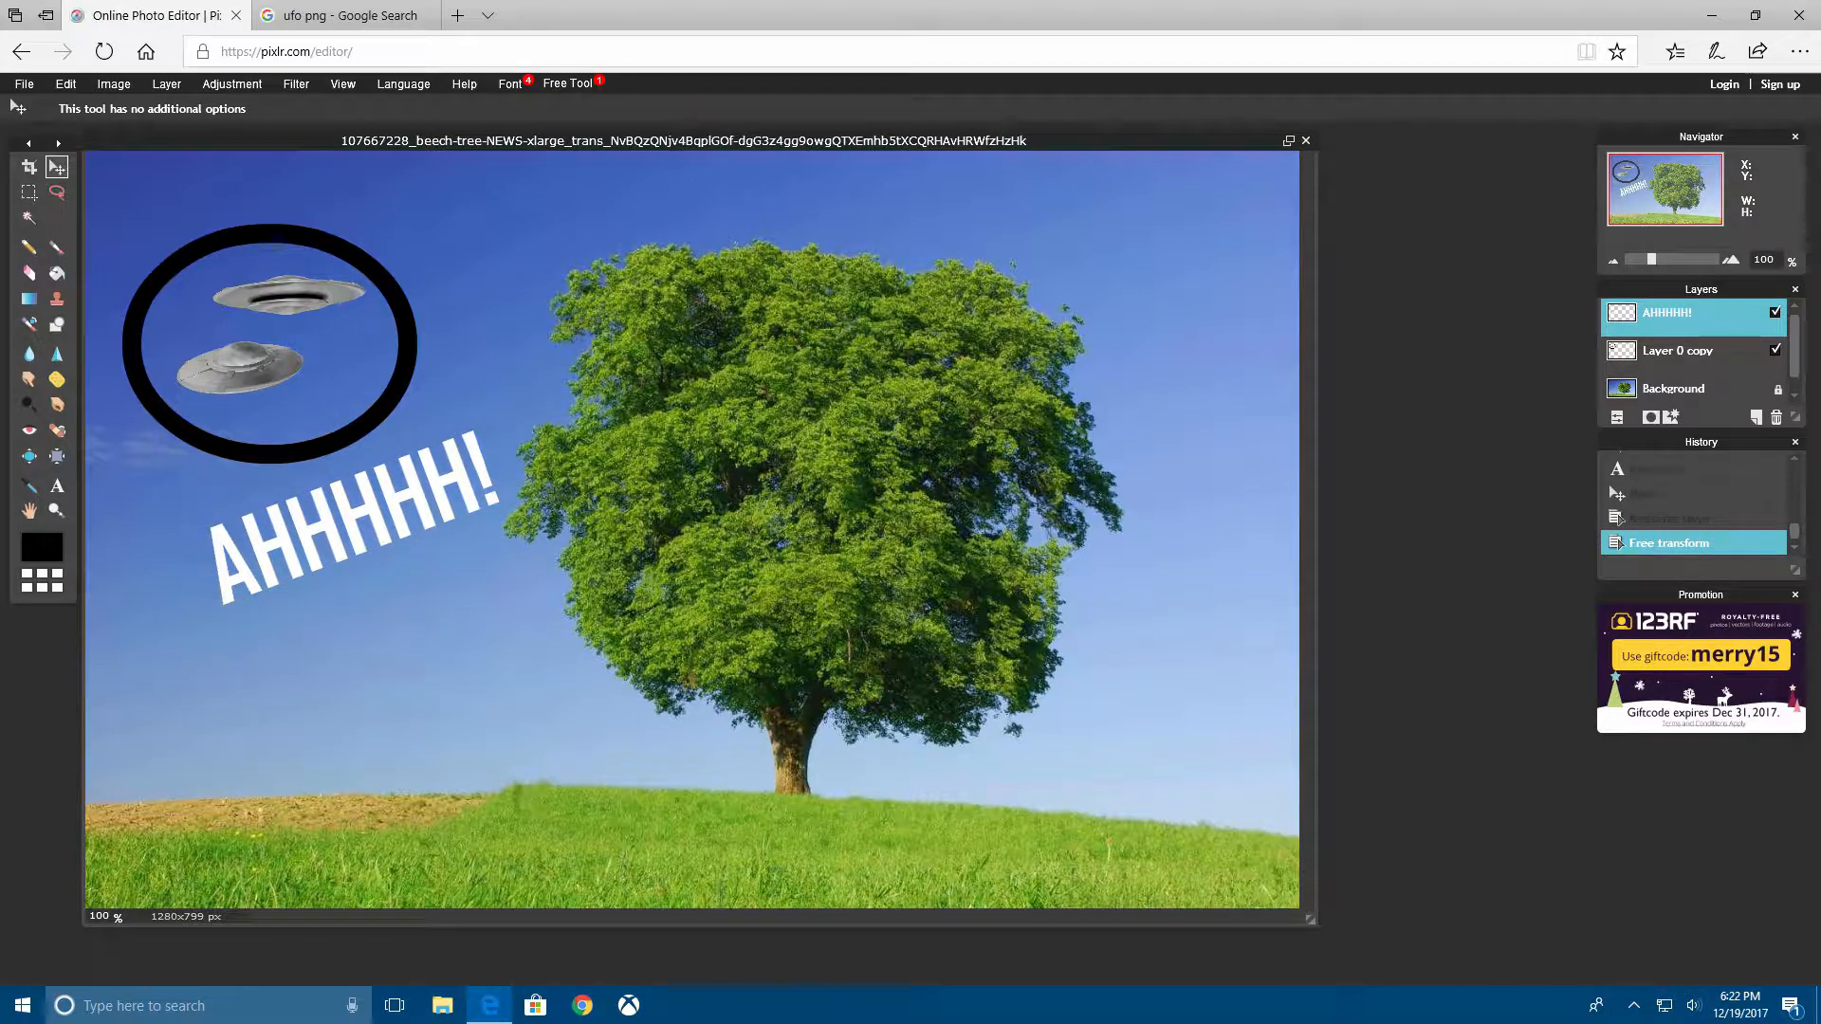
- Open the layer styles of the AHHHHH! layer and enable Drop shadow
{"action": "right_click", "coordinate": [1690, 313]}
{"action": "left_click", "coordinate": [1479, 541]}
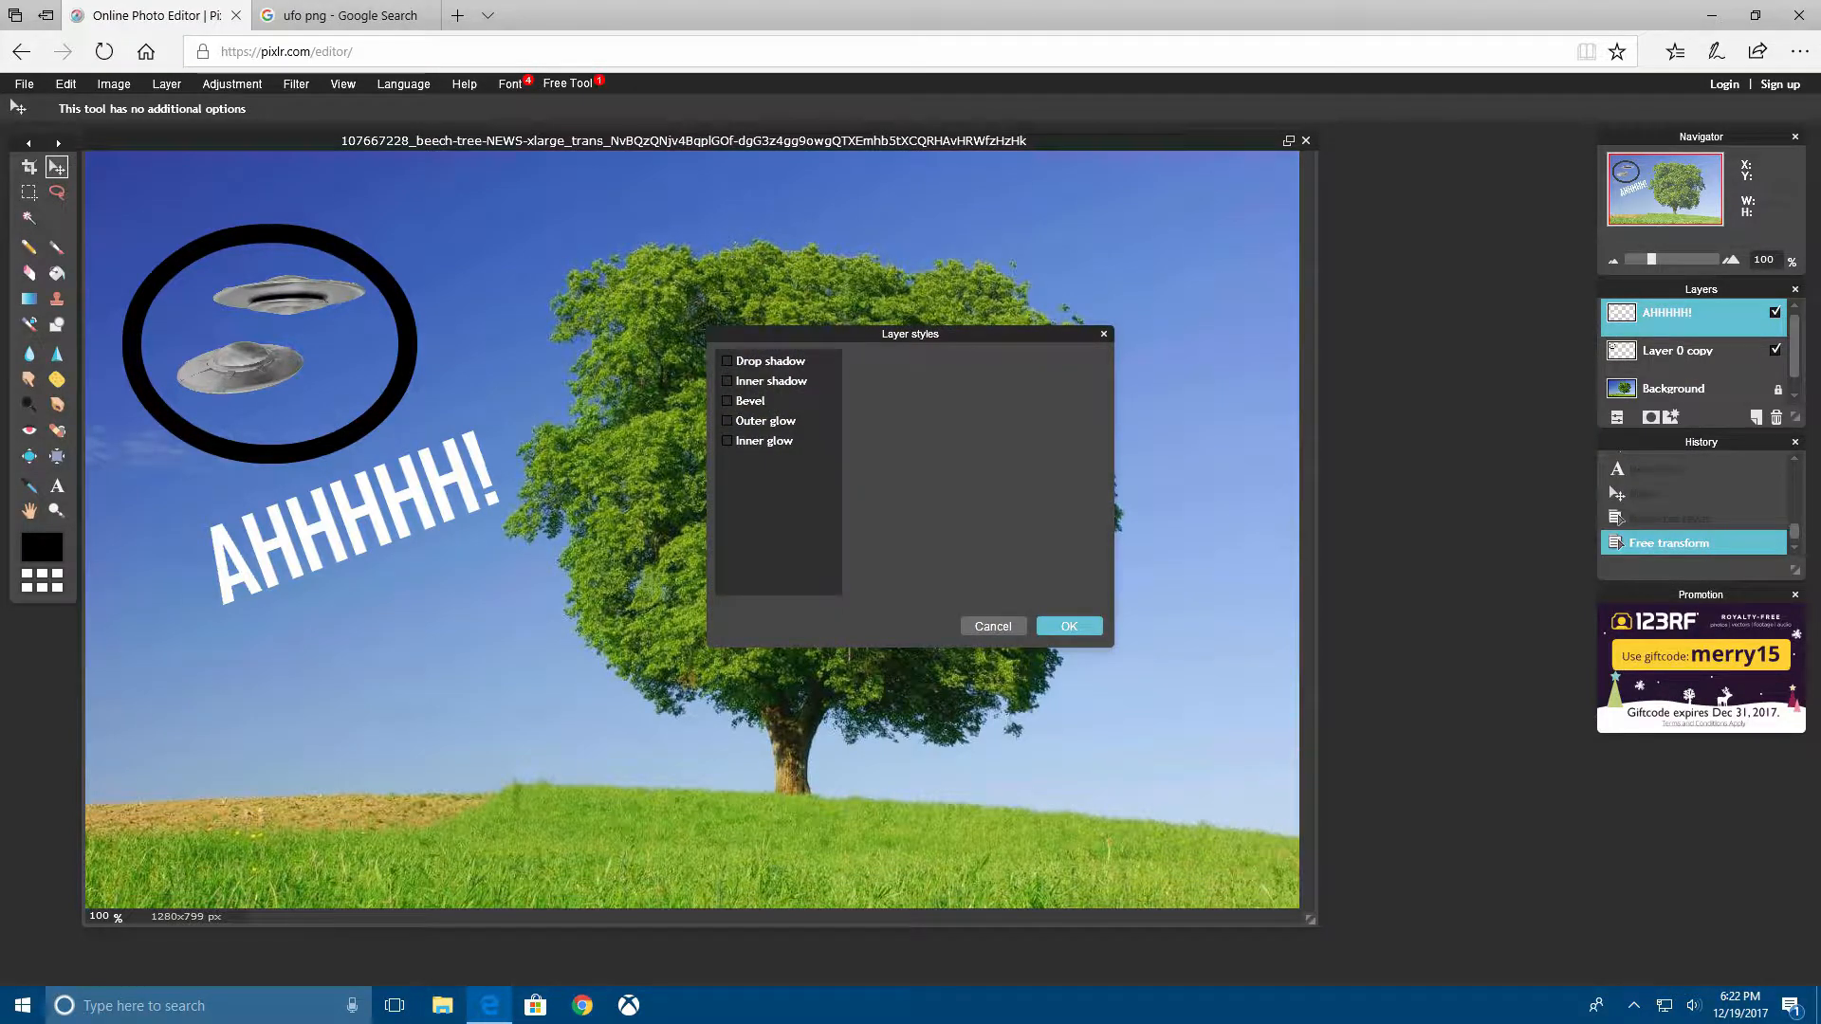
{"action": "left_click", "coordinate": [727, 360]}
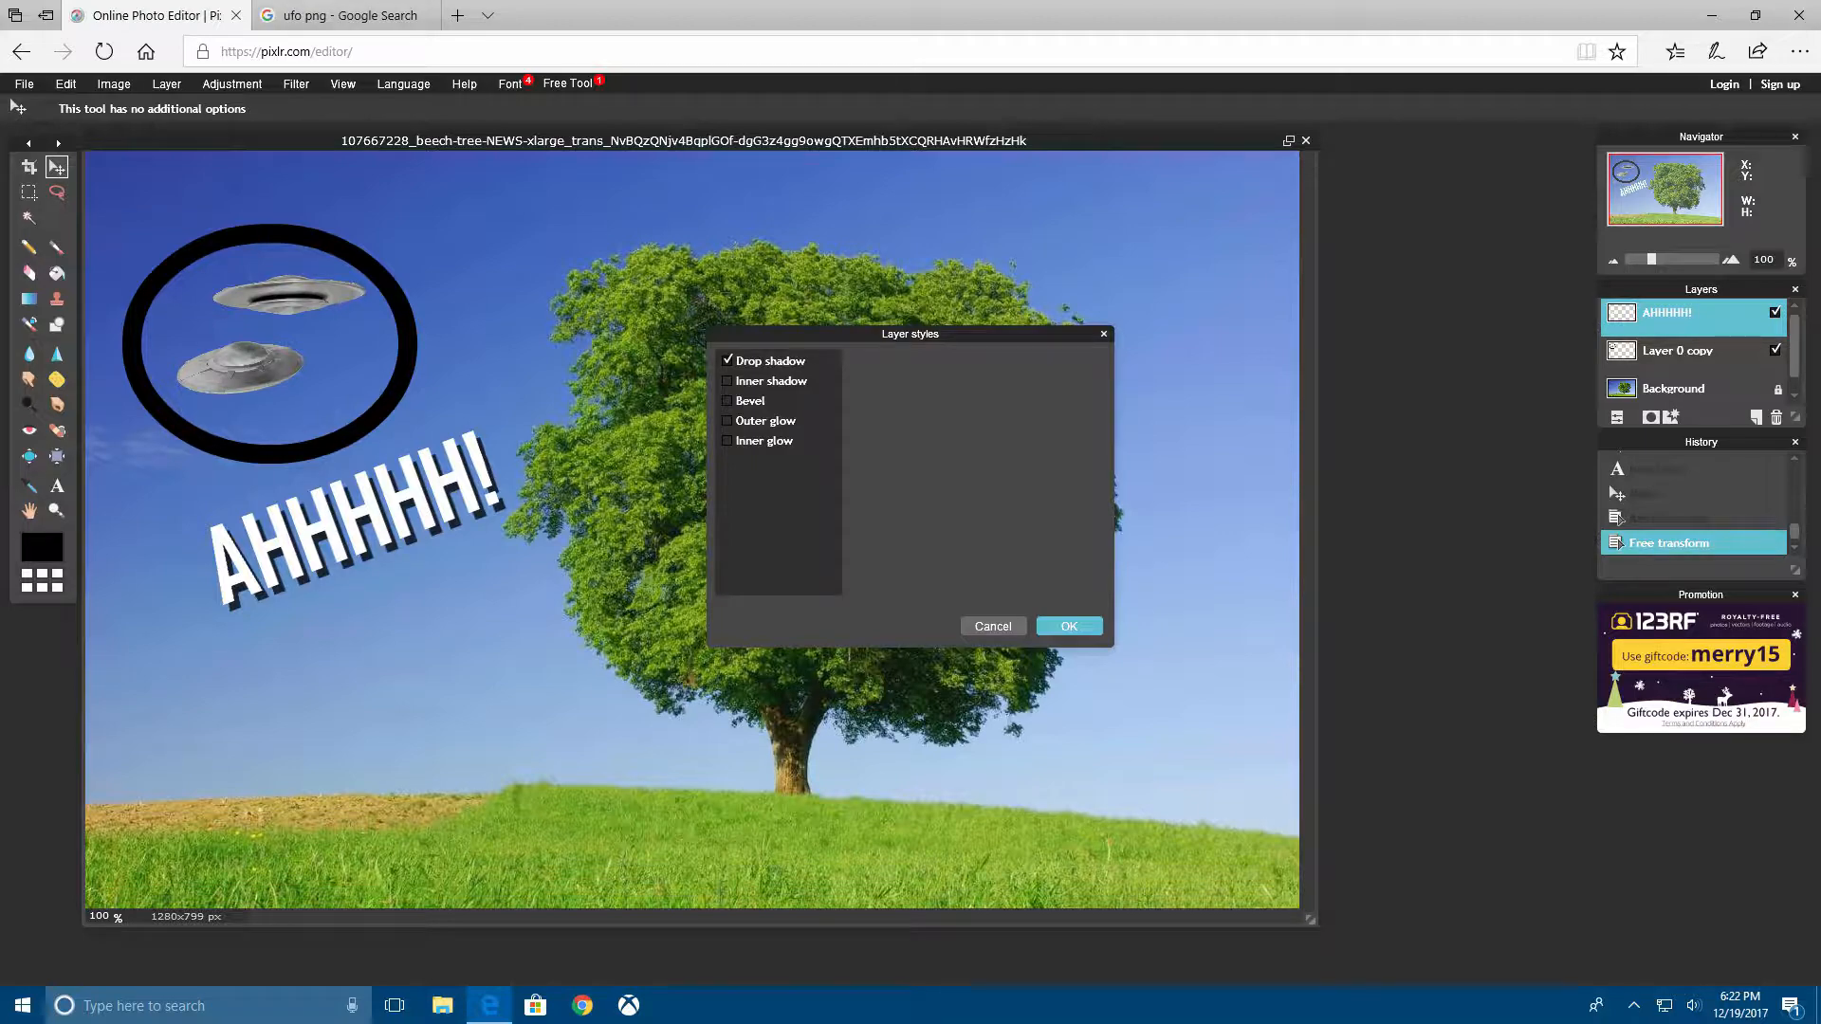
- Try Inner shadow, Bevel and Outer glow one at a time on the caption, turning each off again
{"action": "left_click", "coordinate": [727, 381]}
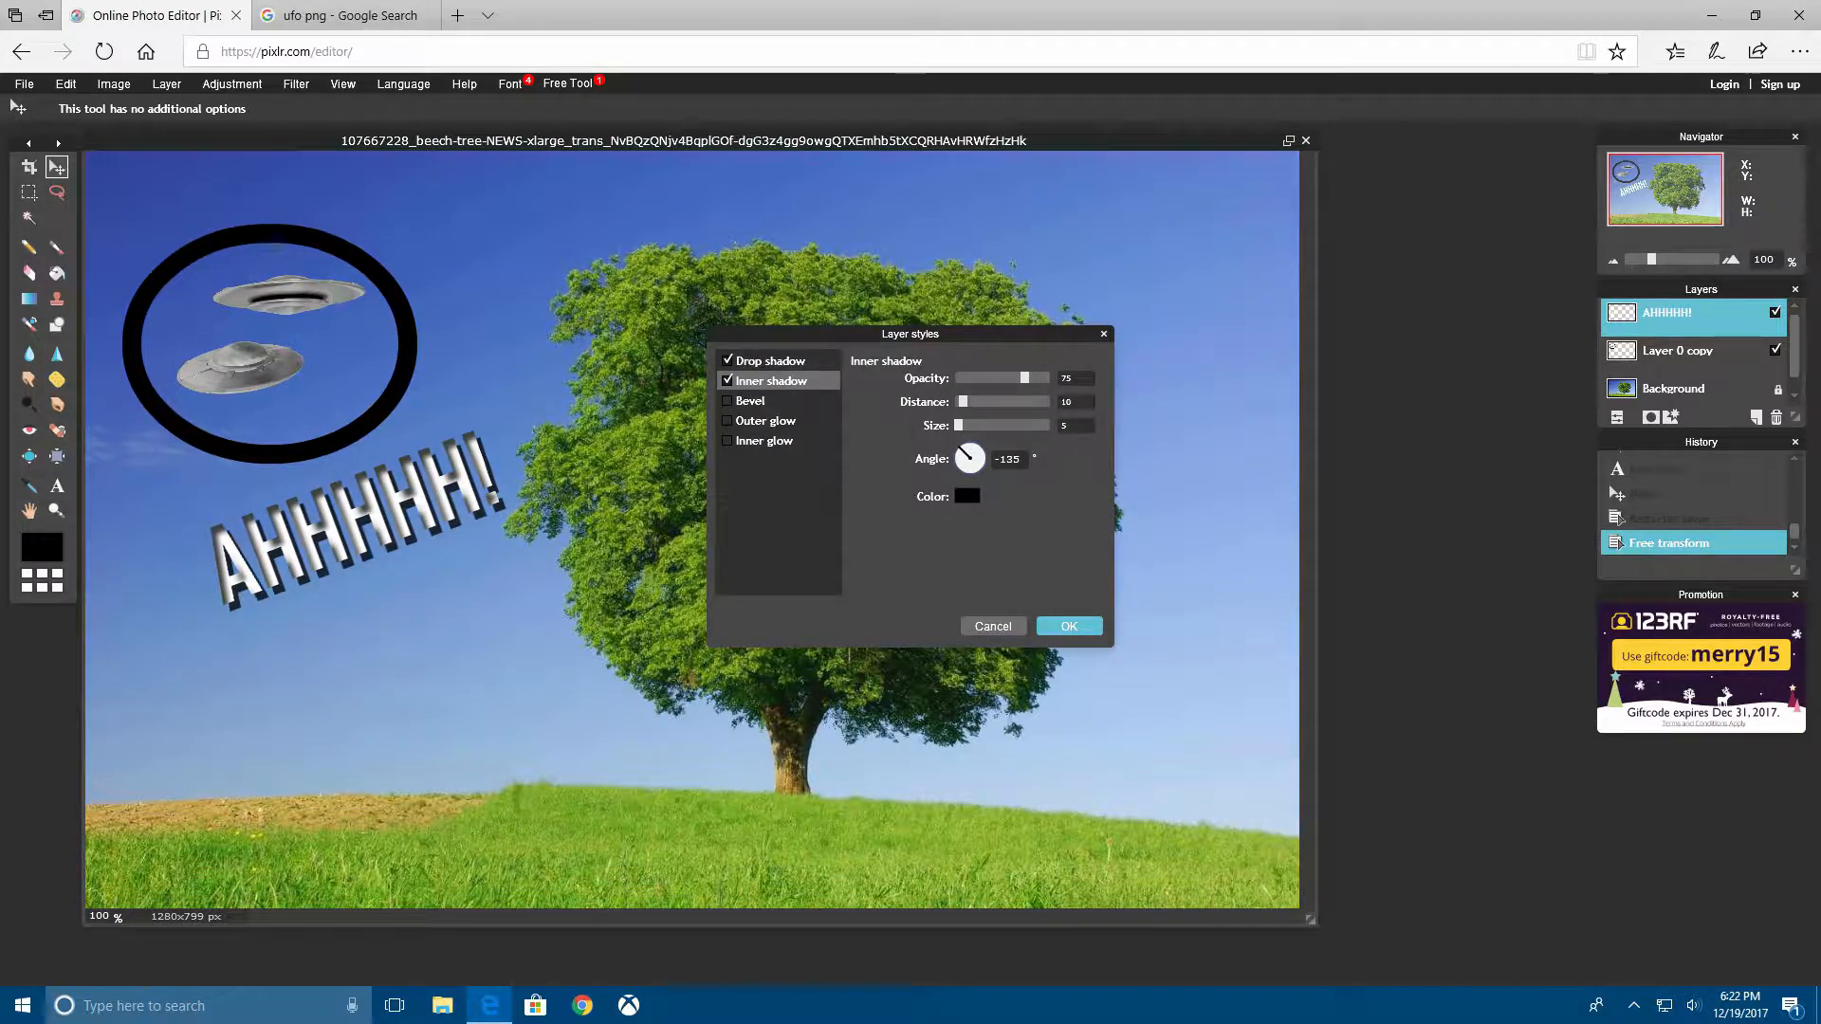
{"action": "left_click", "coordinate": [727, 380]}
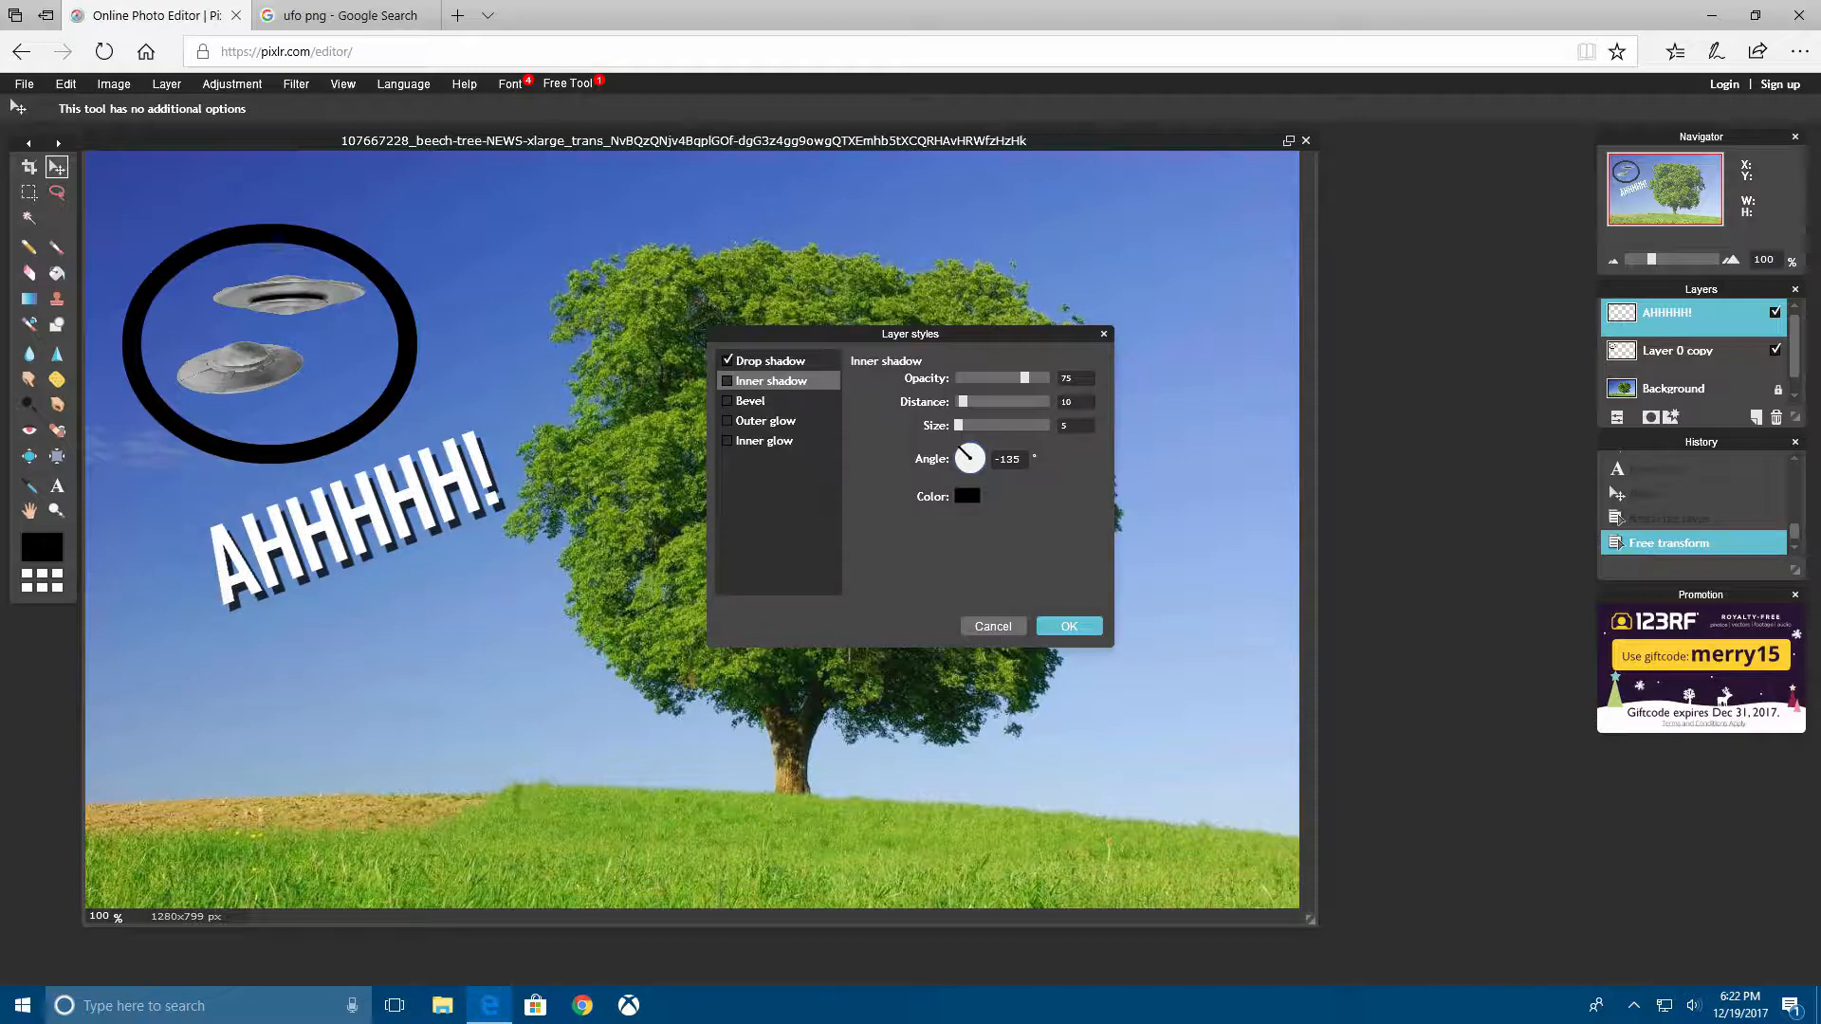
{"action": "left_click", "coordinate": [728, 400]}
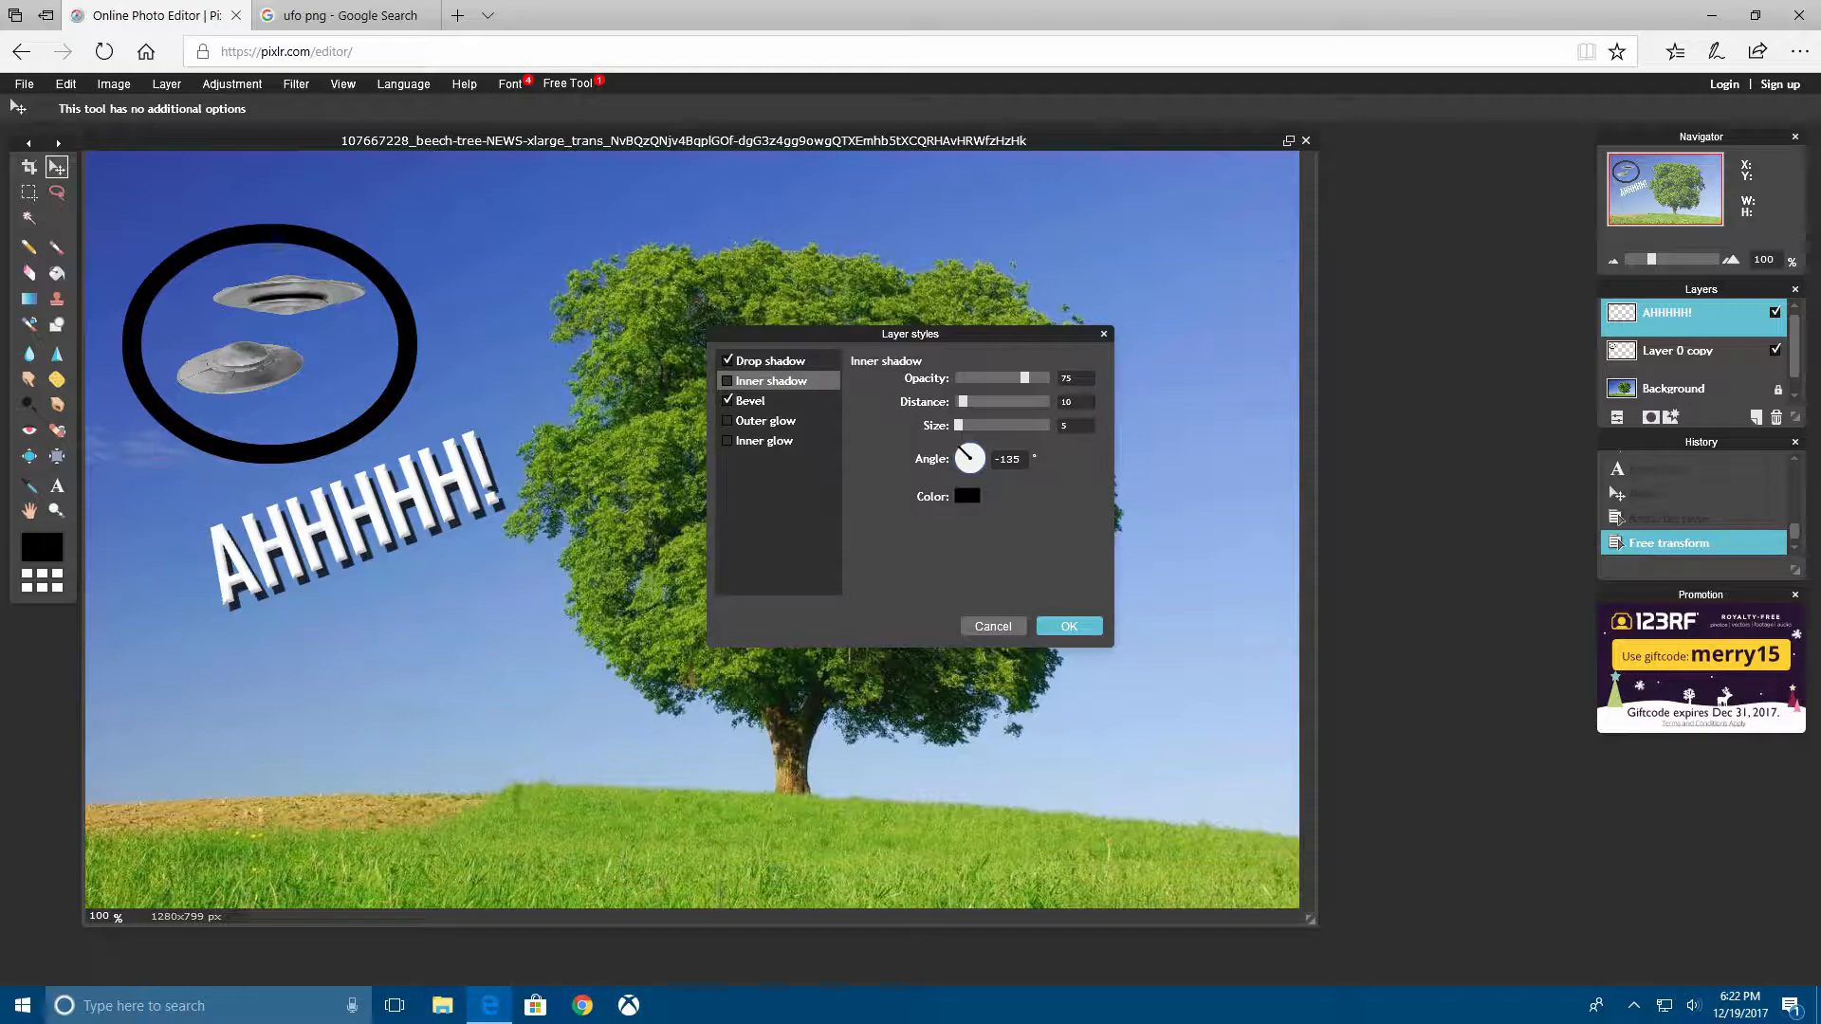
{"action": "left_click", "coordinate": [727, 400]}
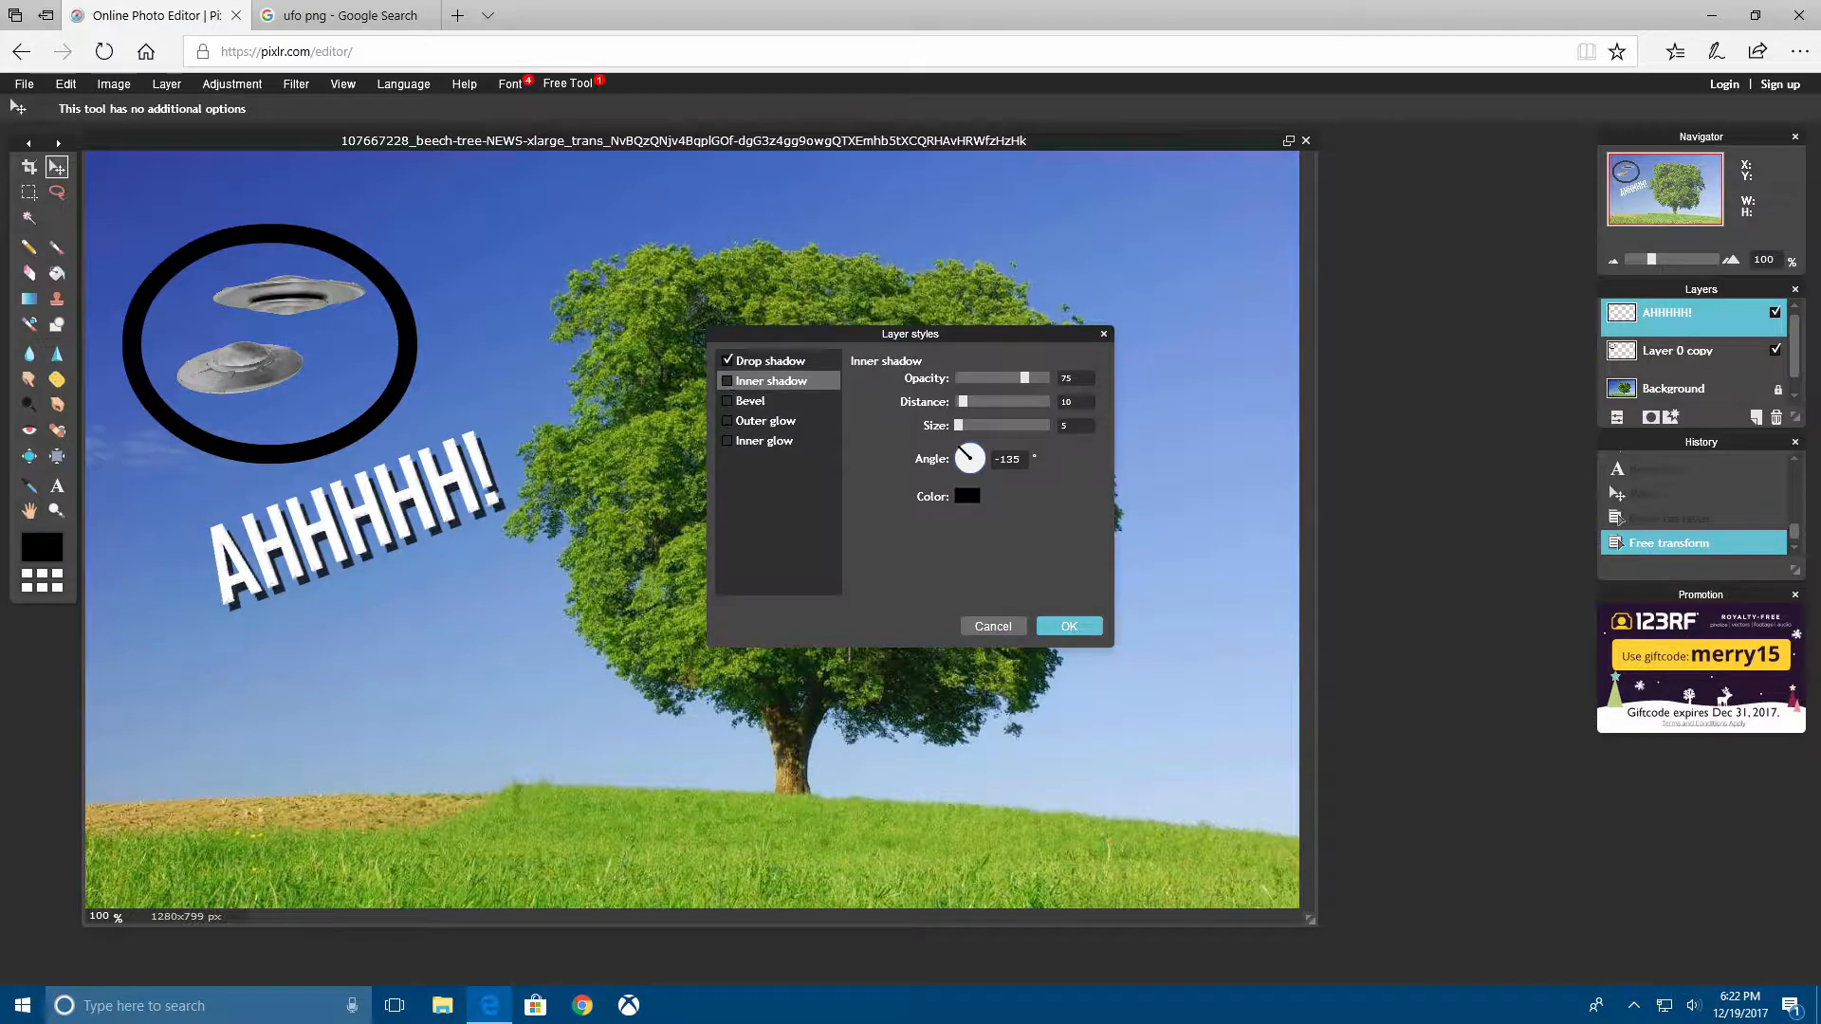
{"action": "left_click", "coordinate": [727, 420]}
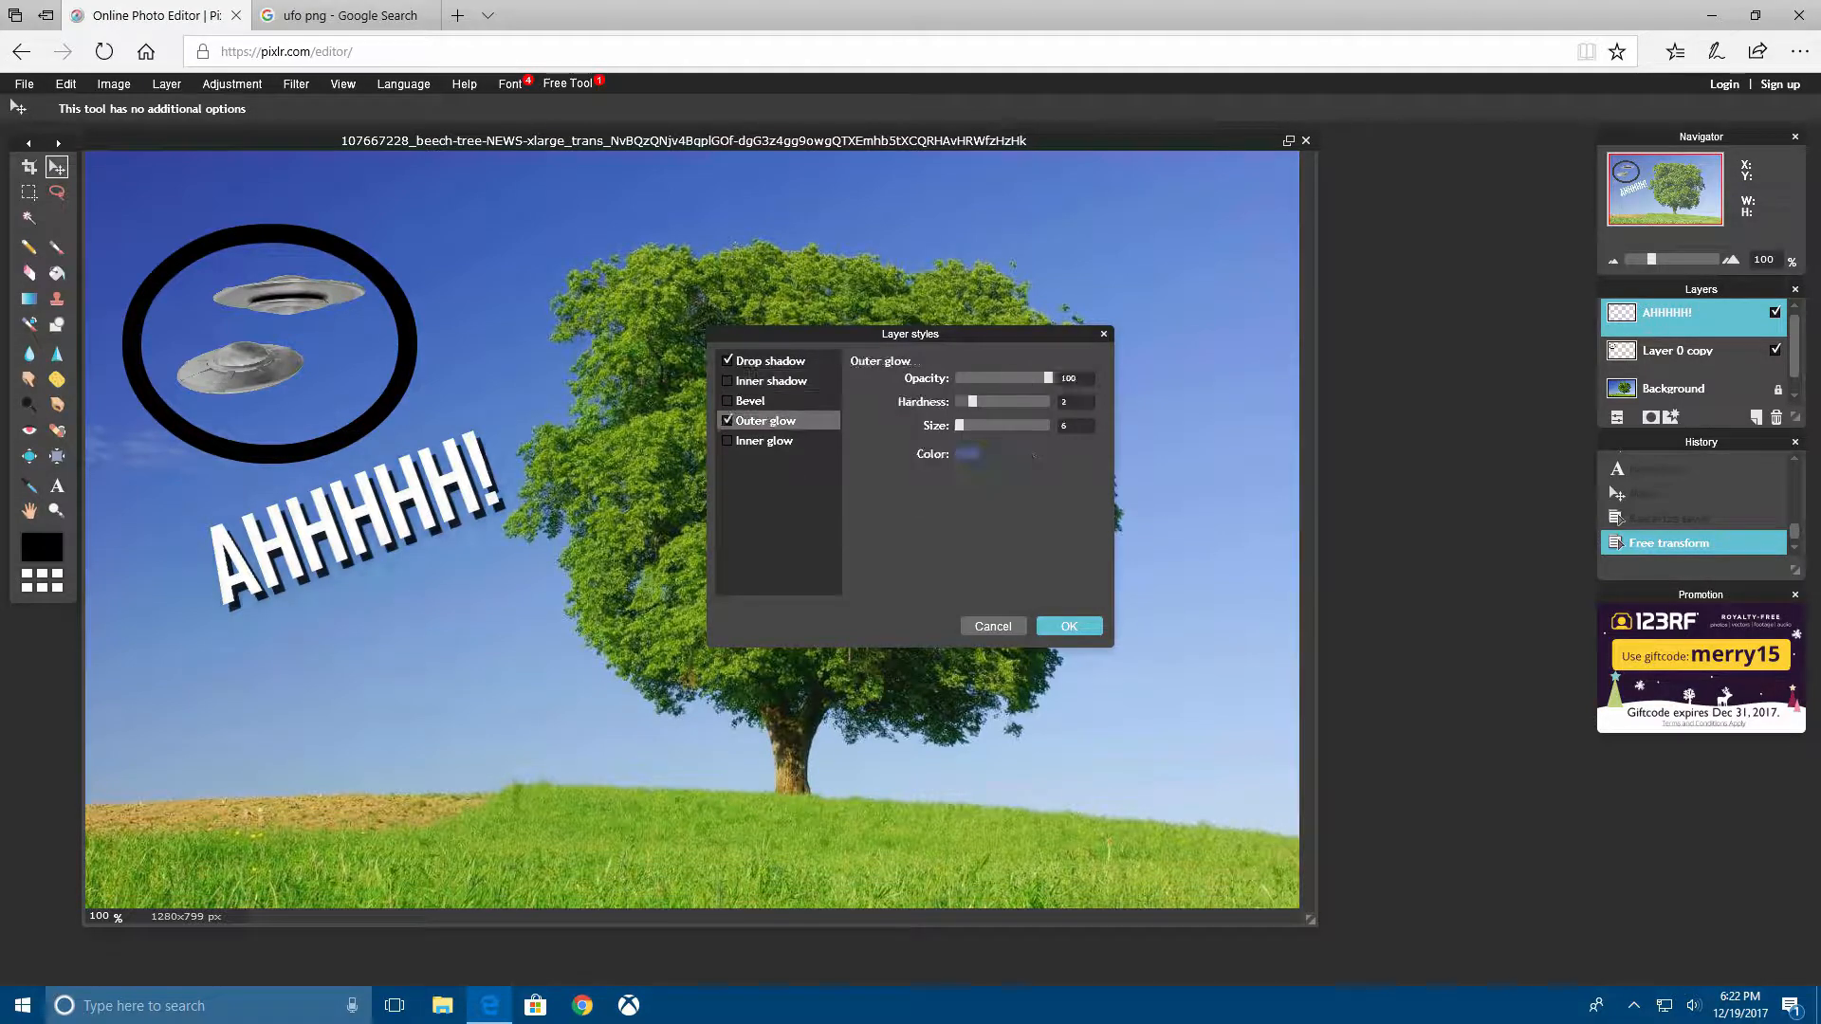
{"action": "left_click", "coordinate": [727, 420]}
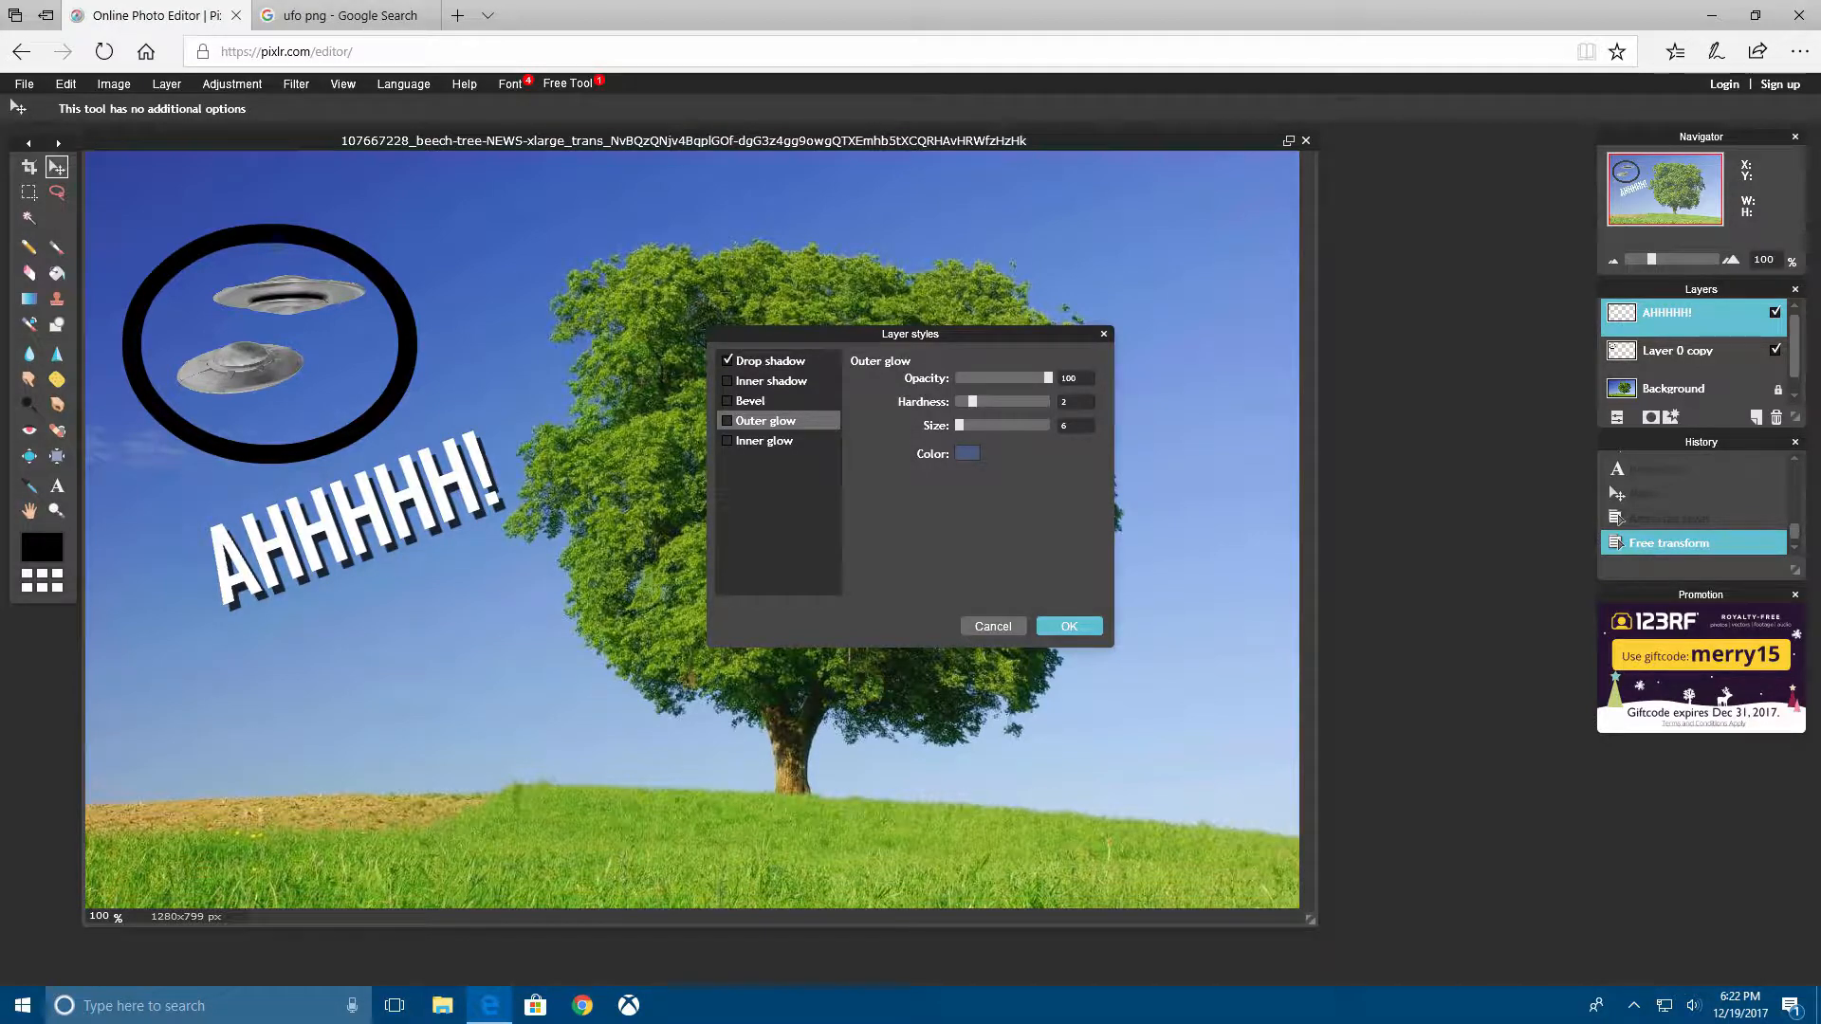
- Enable Inner glow on the caption with hardness 10 and size 10, and set the Drop shadow angle to -72°
{"action": "left_click", "coordinate": [727, 440]}
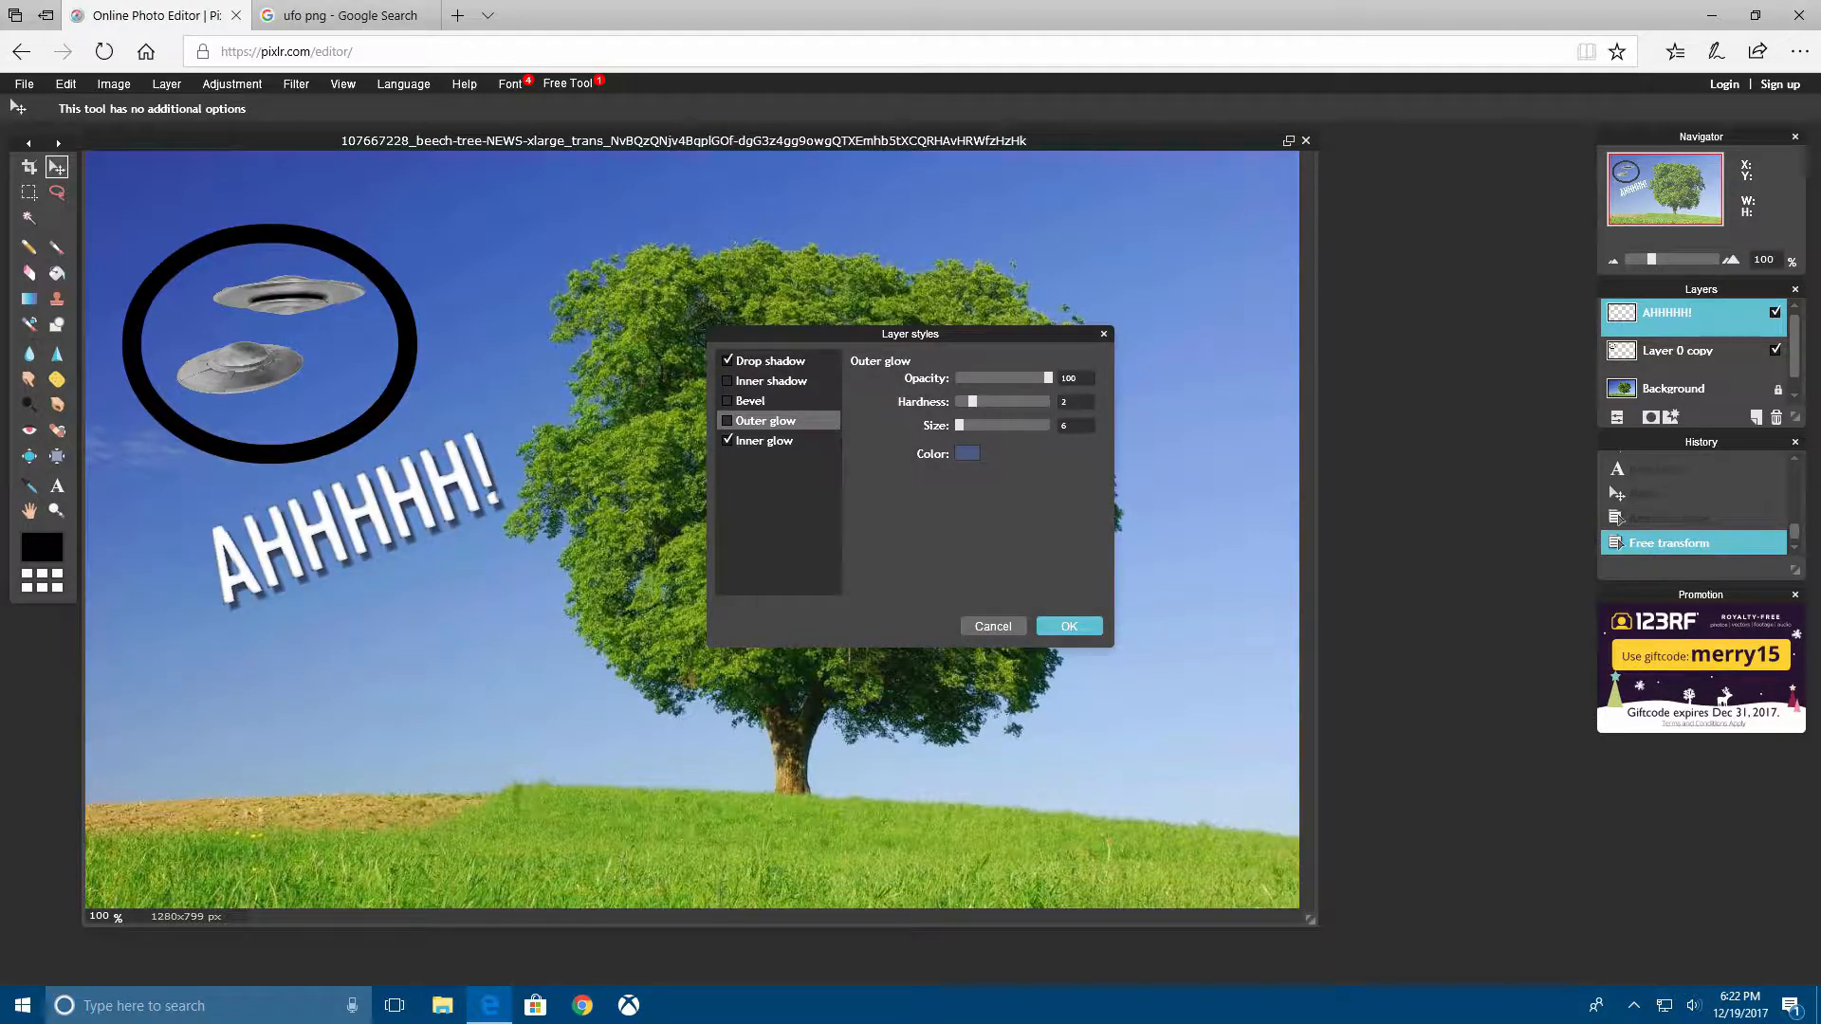
{"action": "left_click", "coordinate": [764, 440]}
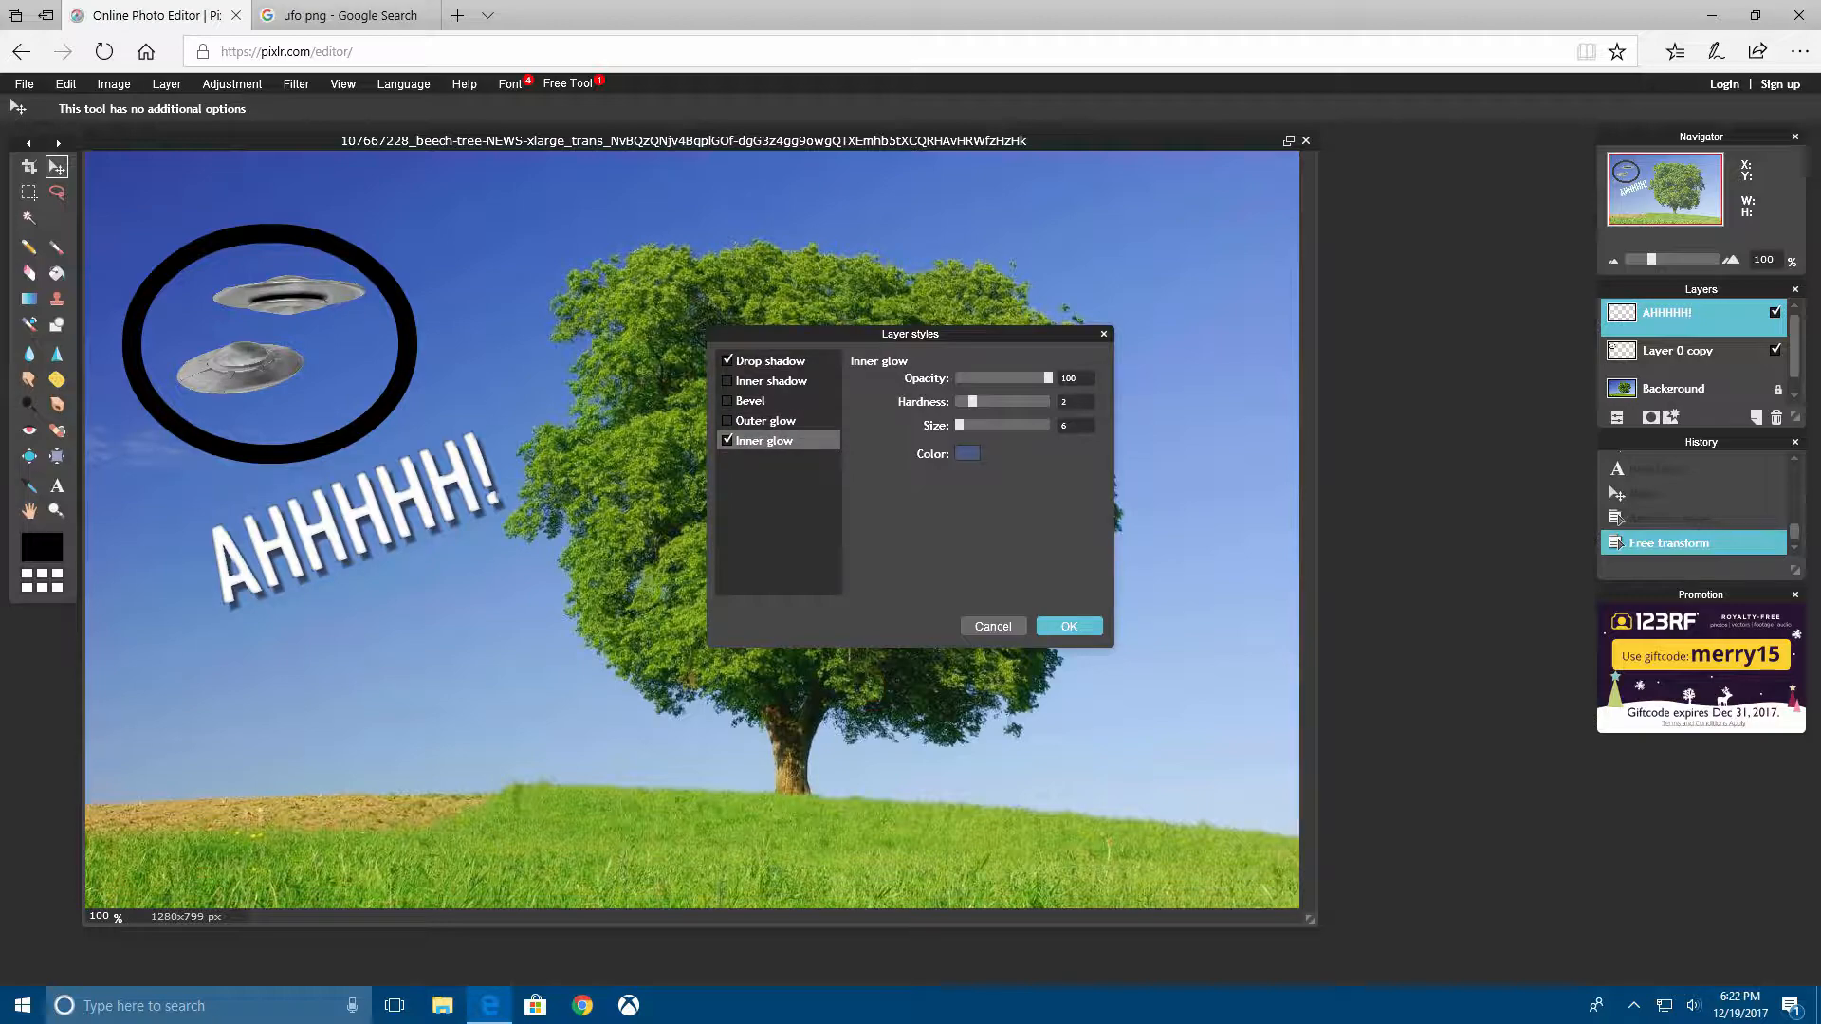
{"action": "left_click_drag", "start_coordinate": [972, 401], "coordinate": [1048, 401]}
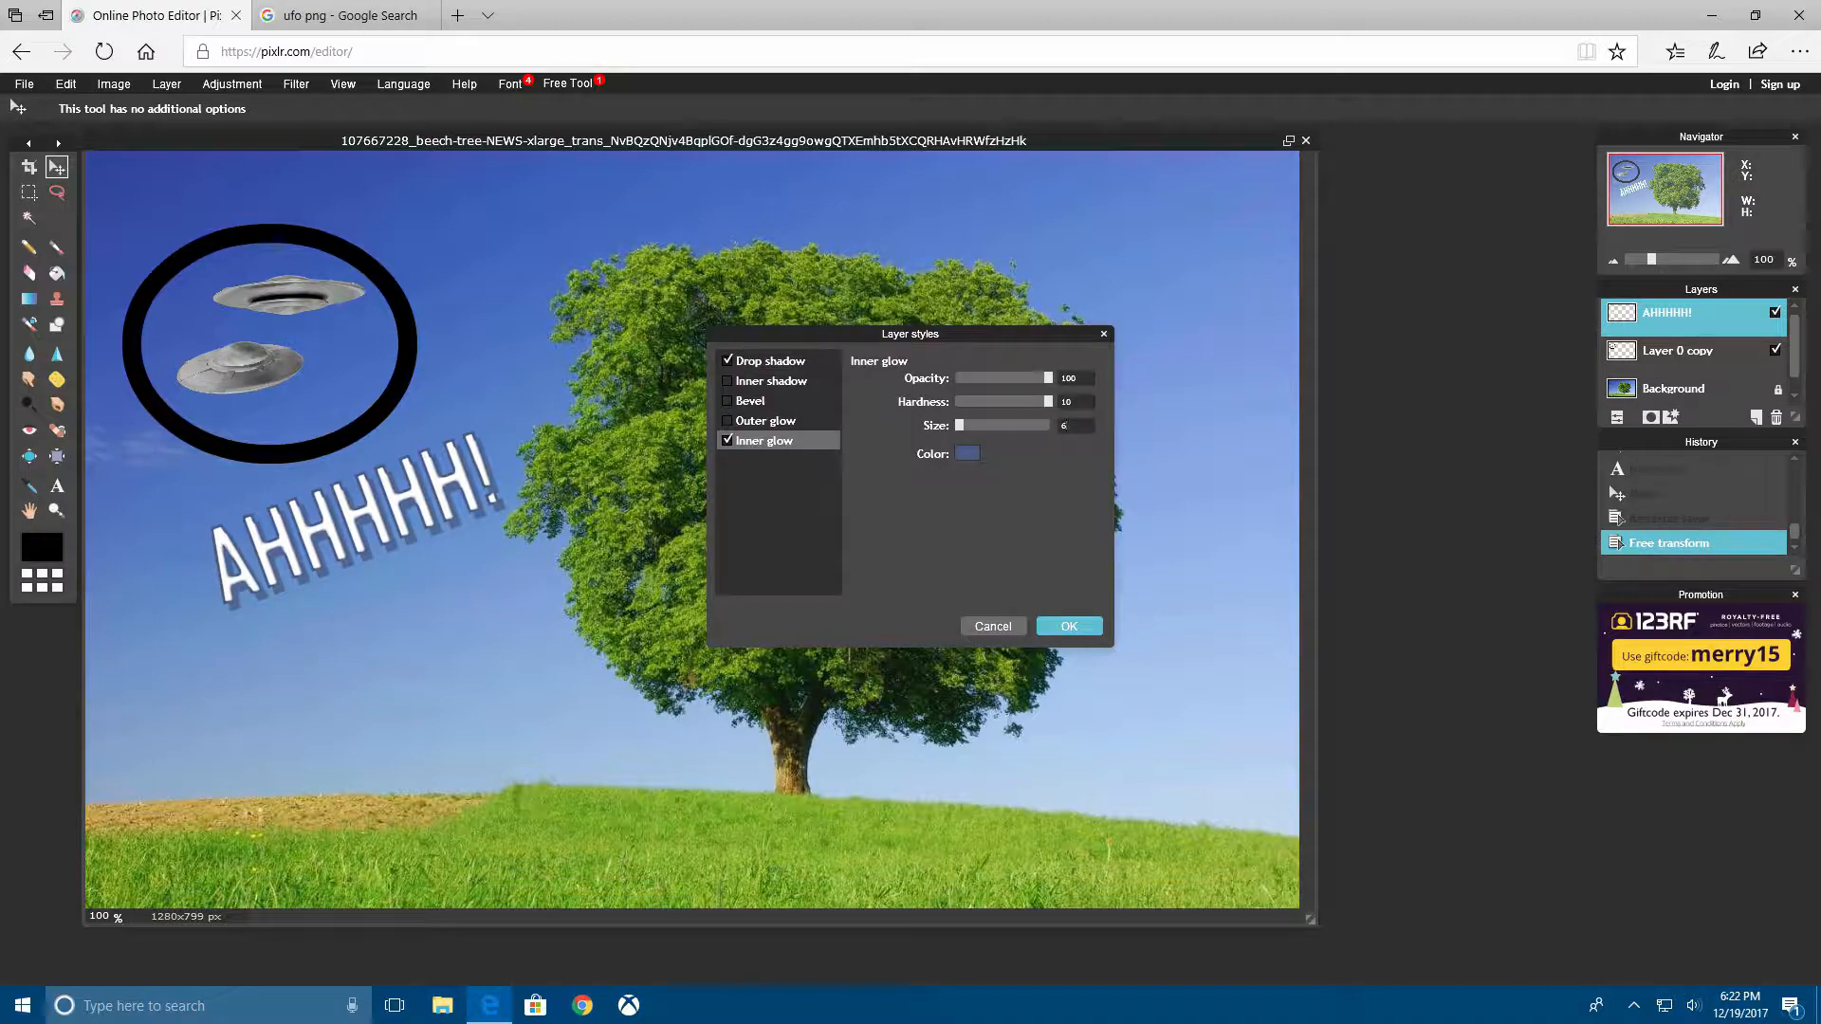
{"action": "type", "text": "10"}
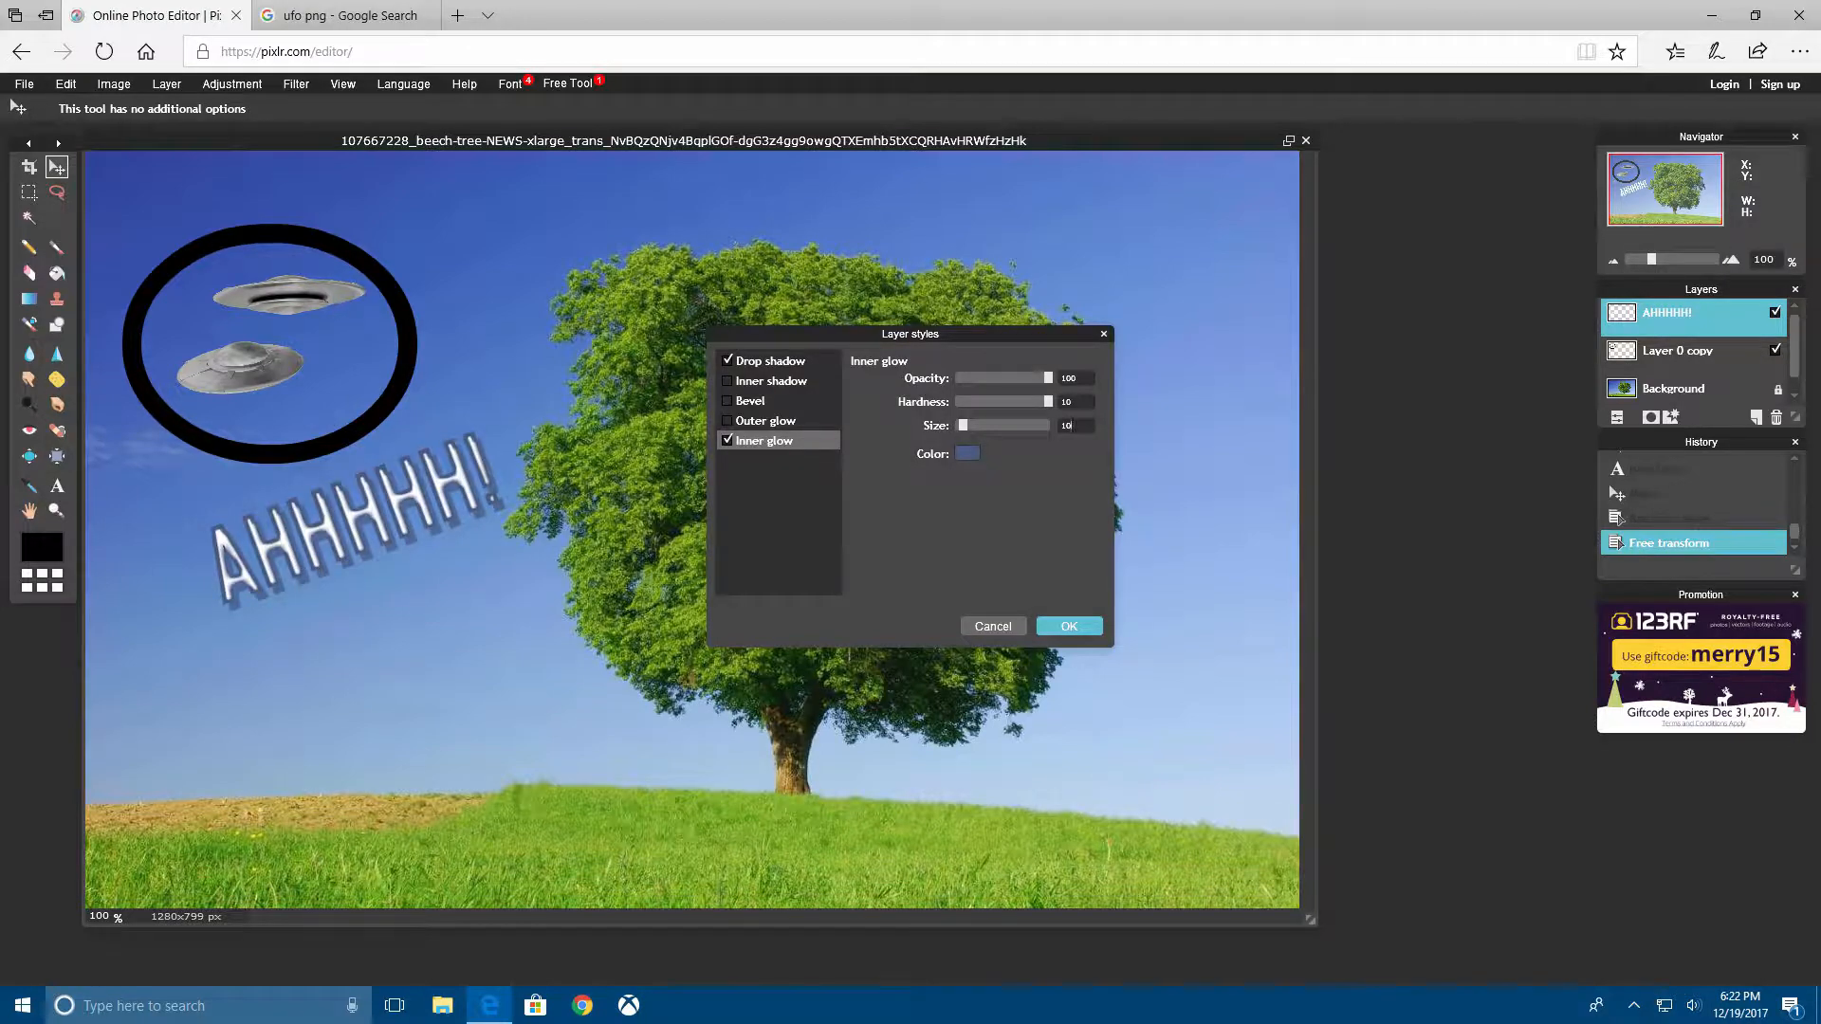
{"action": "left_click", "coordinate": [770, 360]}
{"action": "mouse_move", "coordinate": [958, 446]}
{"action": "left_mouse_down"}
{"action": "mouse_move", "coordinate": [957, 465]}
{"action": "mouse_move", "coordinate": [974, 444]}
{"action": "left_mouse_up"}
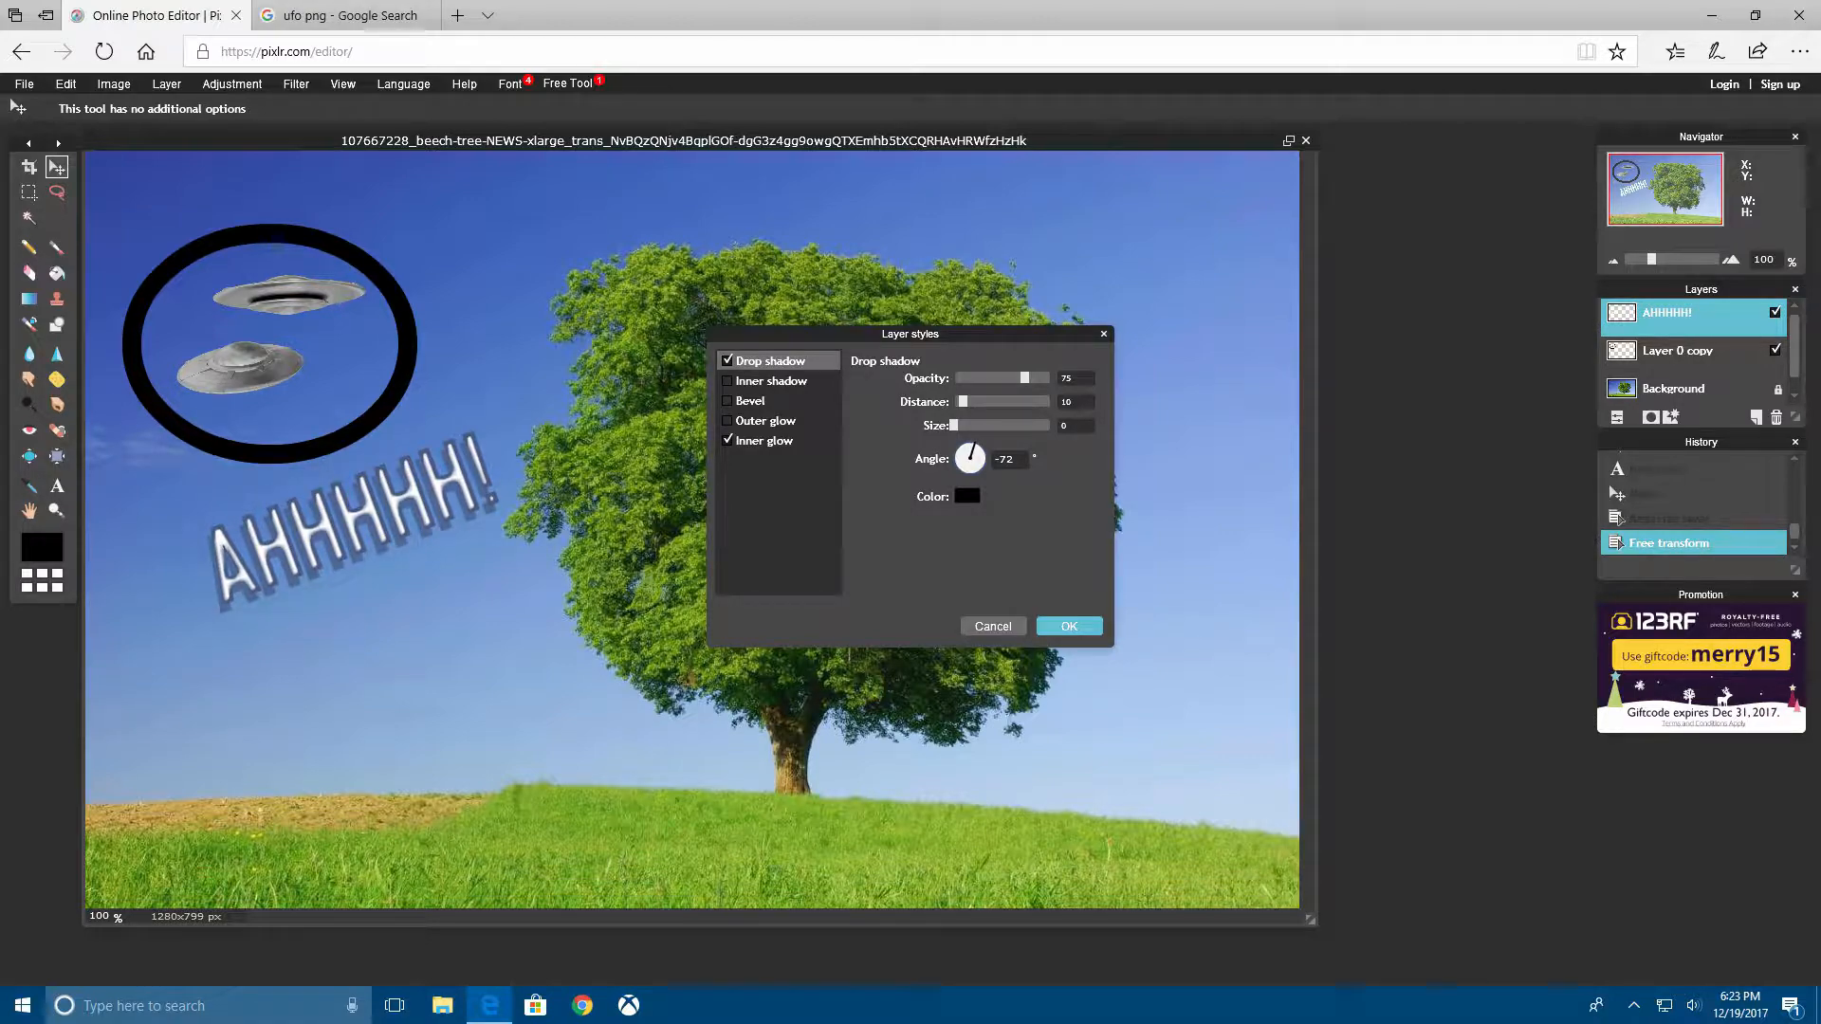
- Change the caption's Inner glow color to black (000000), apply the layer styles, and move the caption slightly upward
{"action": "left_click", "coordinate": [764, 440]}
{"action": "left_click", "coordinate": [967, 453]}
{"action": "mouse_move", "coordinate": [790, 445]}
{"action": "left_mouse_down"}
{"action": "mouse_move", "coordinate": [795, 383]}
{"action": "mouse_move", "coordinate": [848, 446]}
{"action": "mouse_move", "coordinate": [787, 503]}
{"action": "mouse_move", "coordinate": [728, 450]}
{"action": "left_mouse_up"}
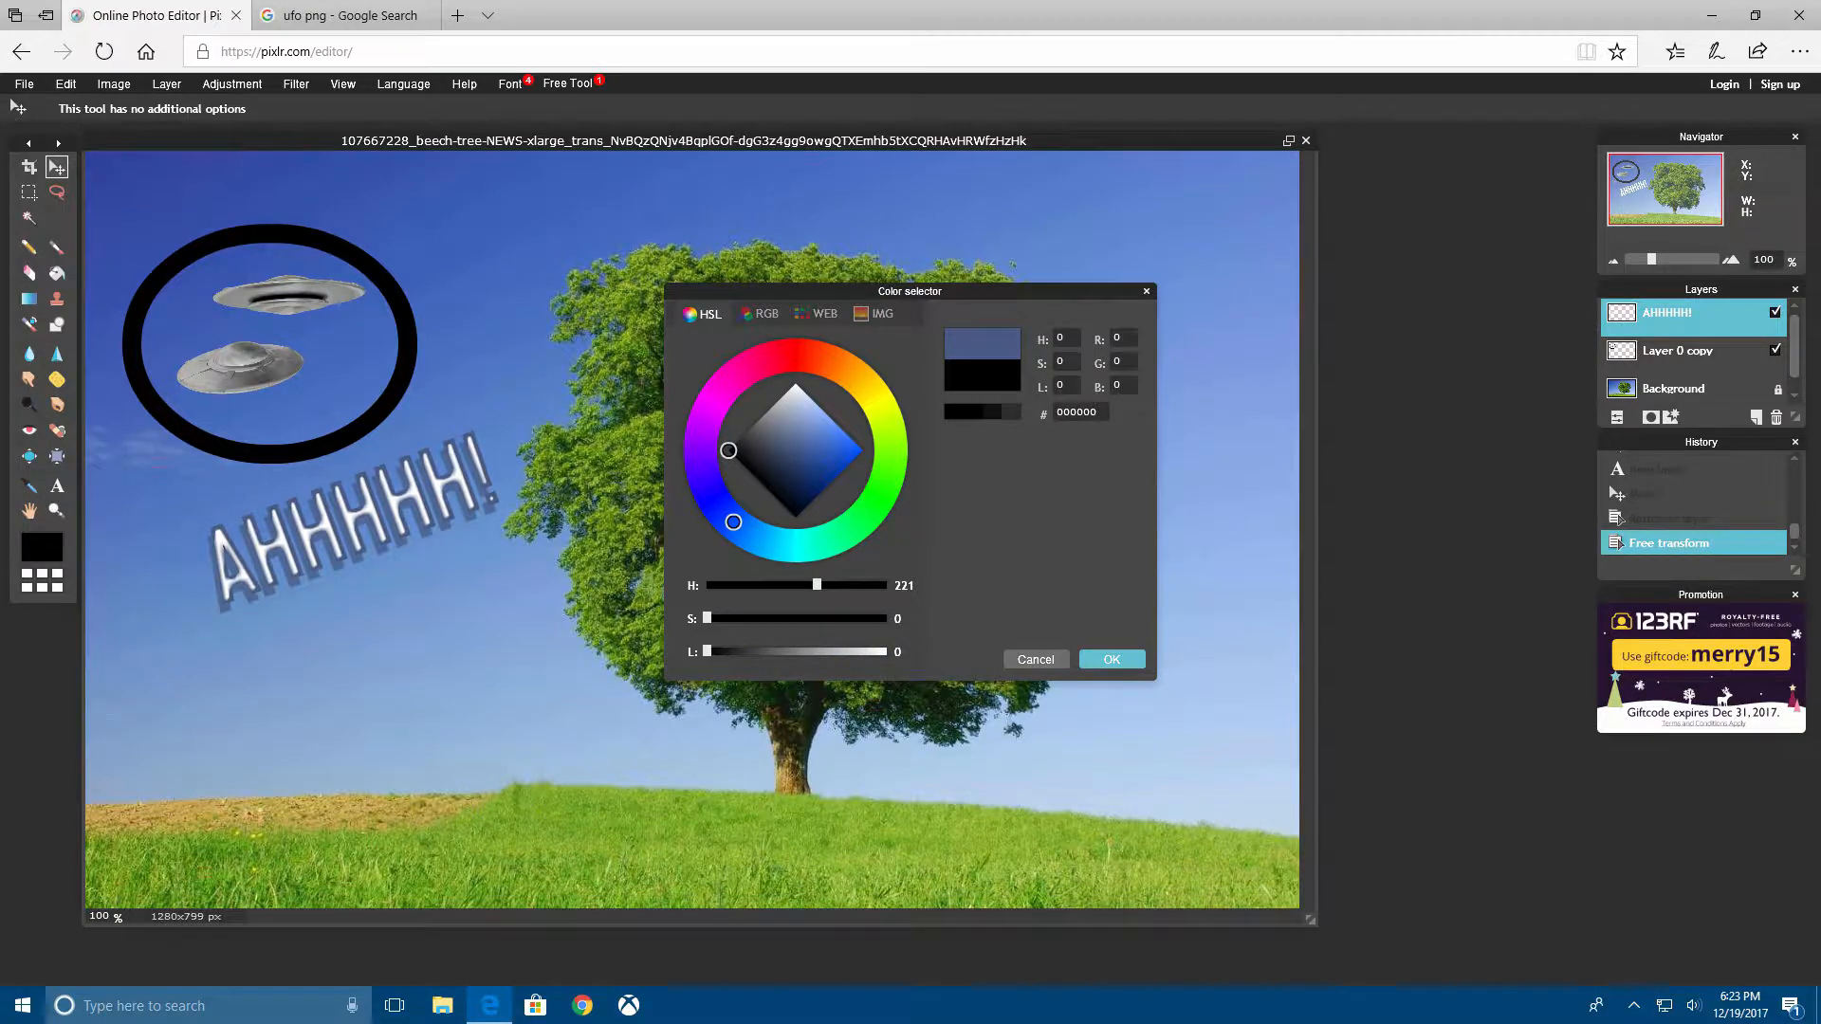
{"action": "key", "text": "Return"}
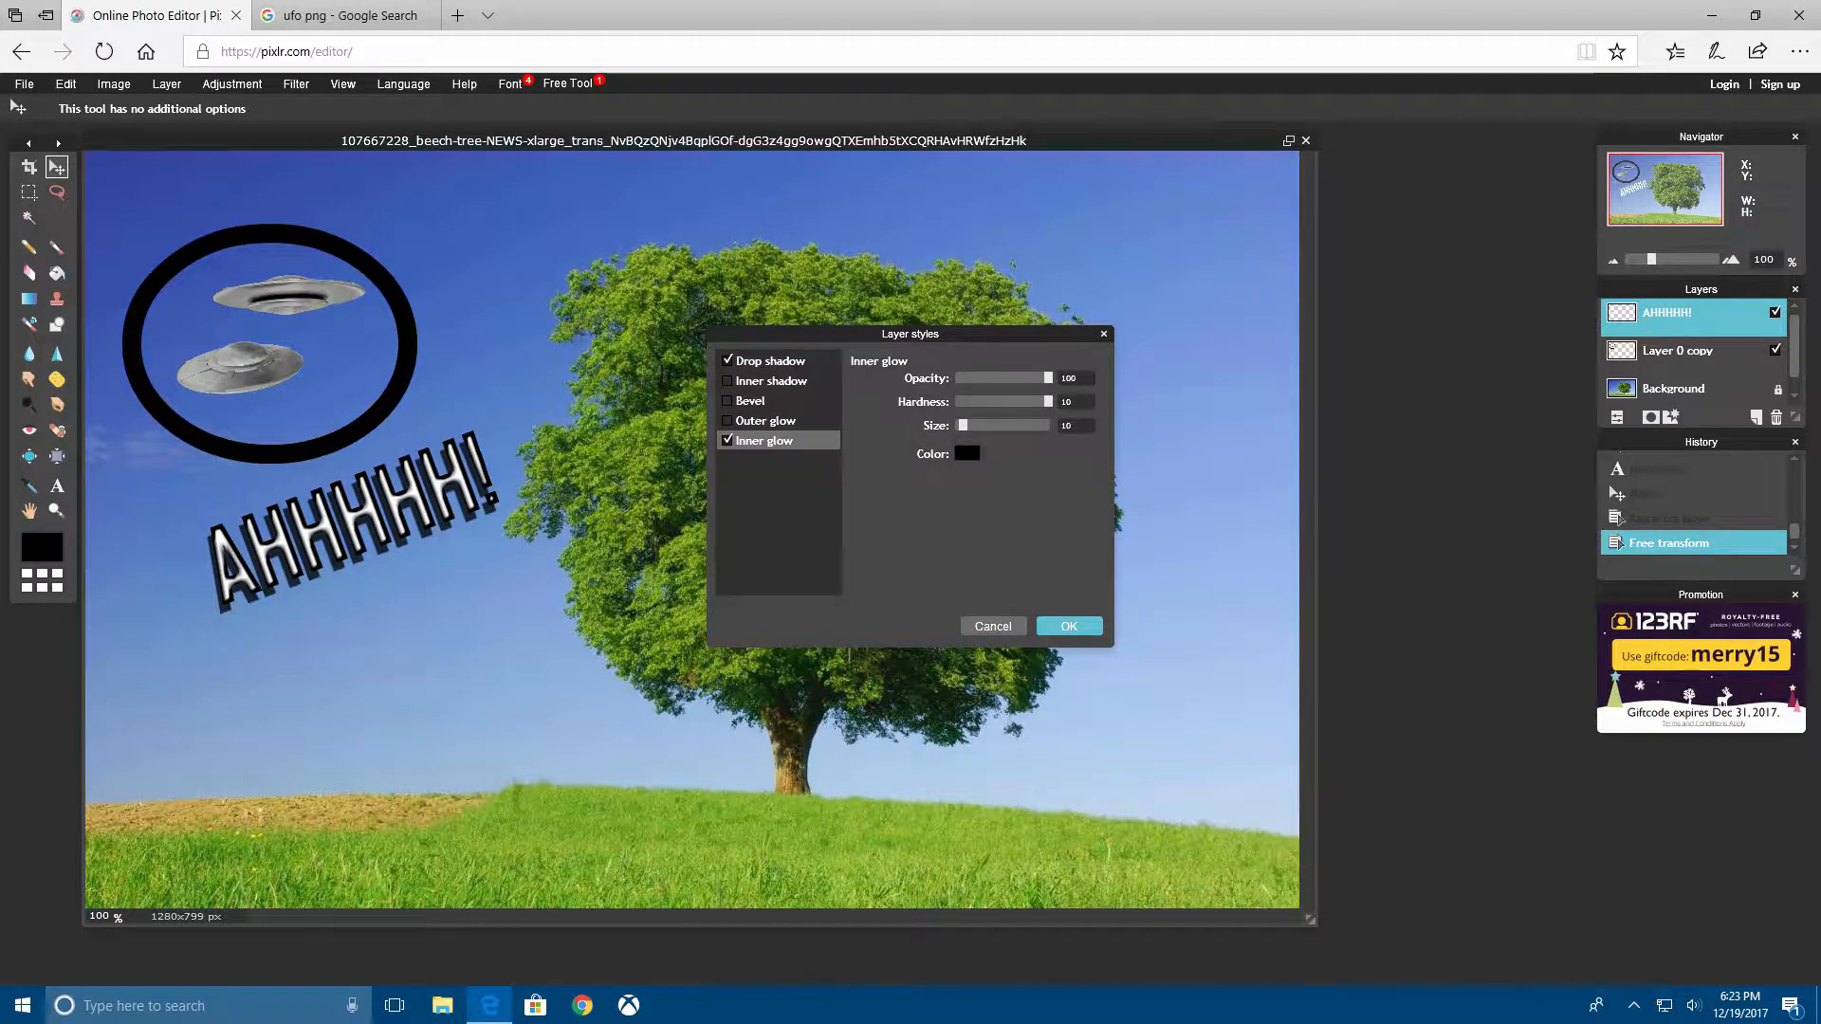
{"action": "key", "text": "Return"}
{"action": "left_click_drag", "start_coordinate": [363, 520], "coordinate": [292, 536]}
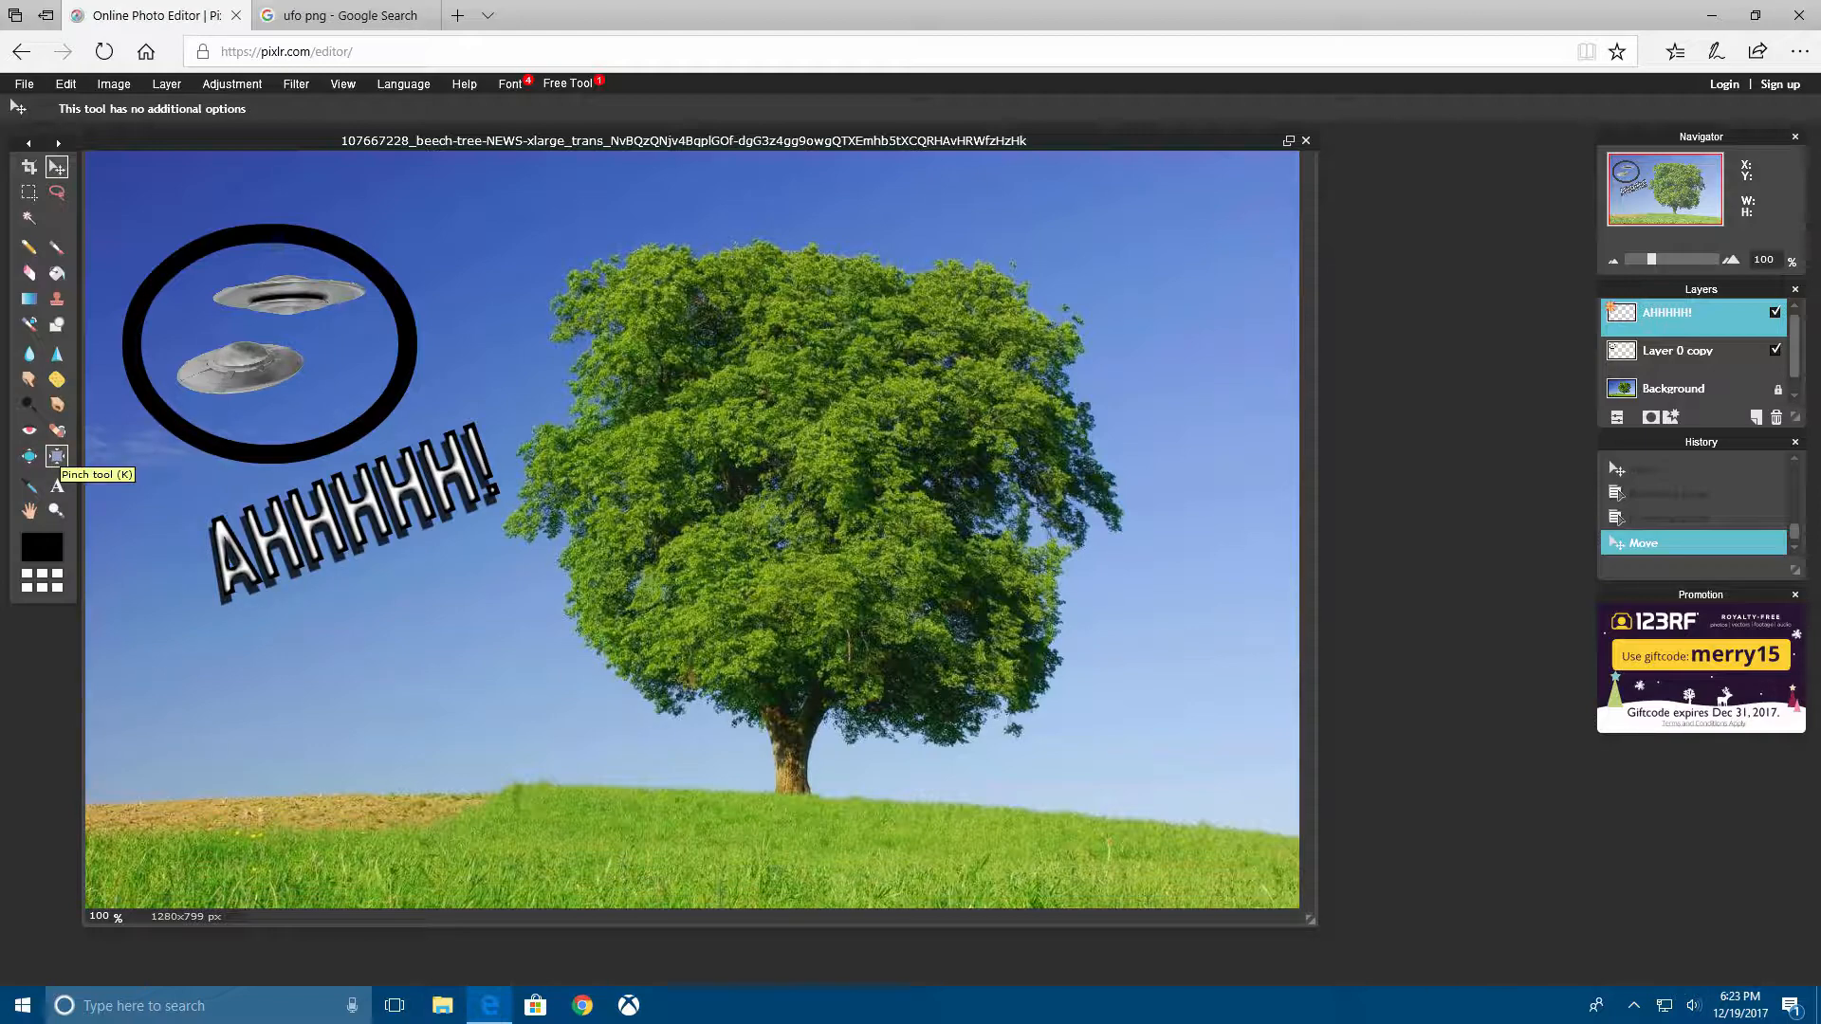
- Set the Pinch tool size to 55 and pinch the lower end of the caption's exclamation mark
{"action": "left_click", "coordinate": [57, 456]}
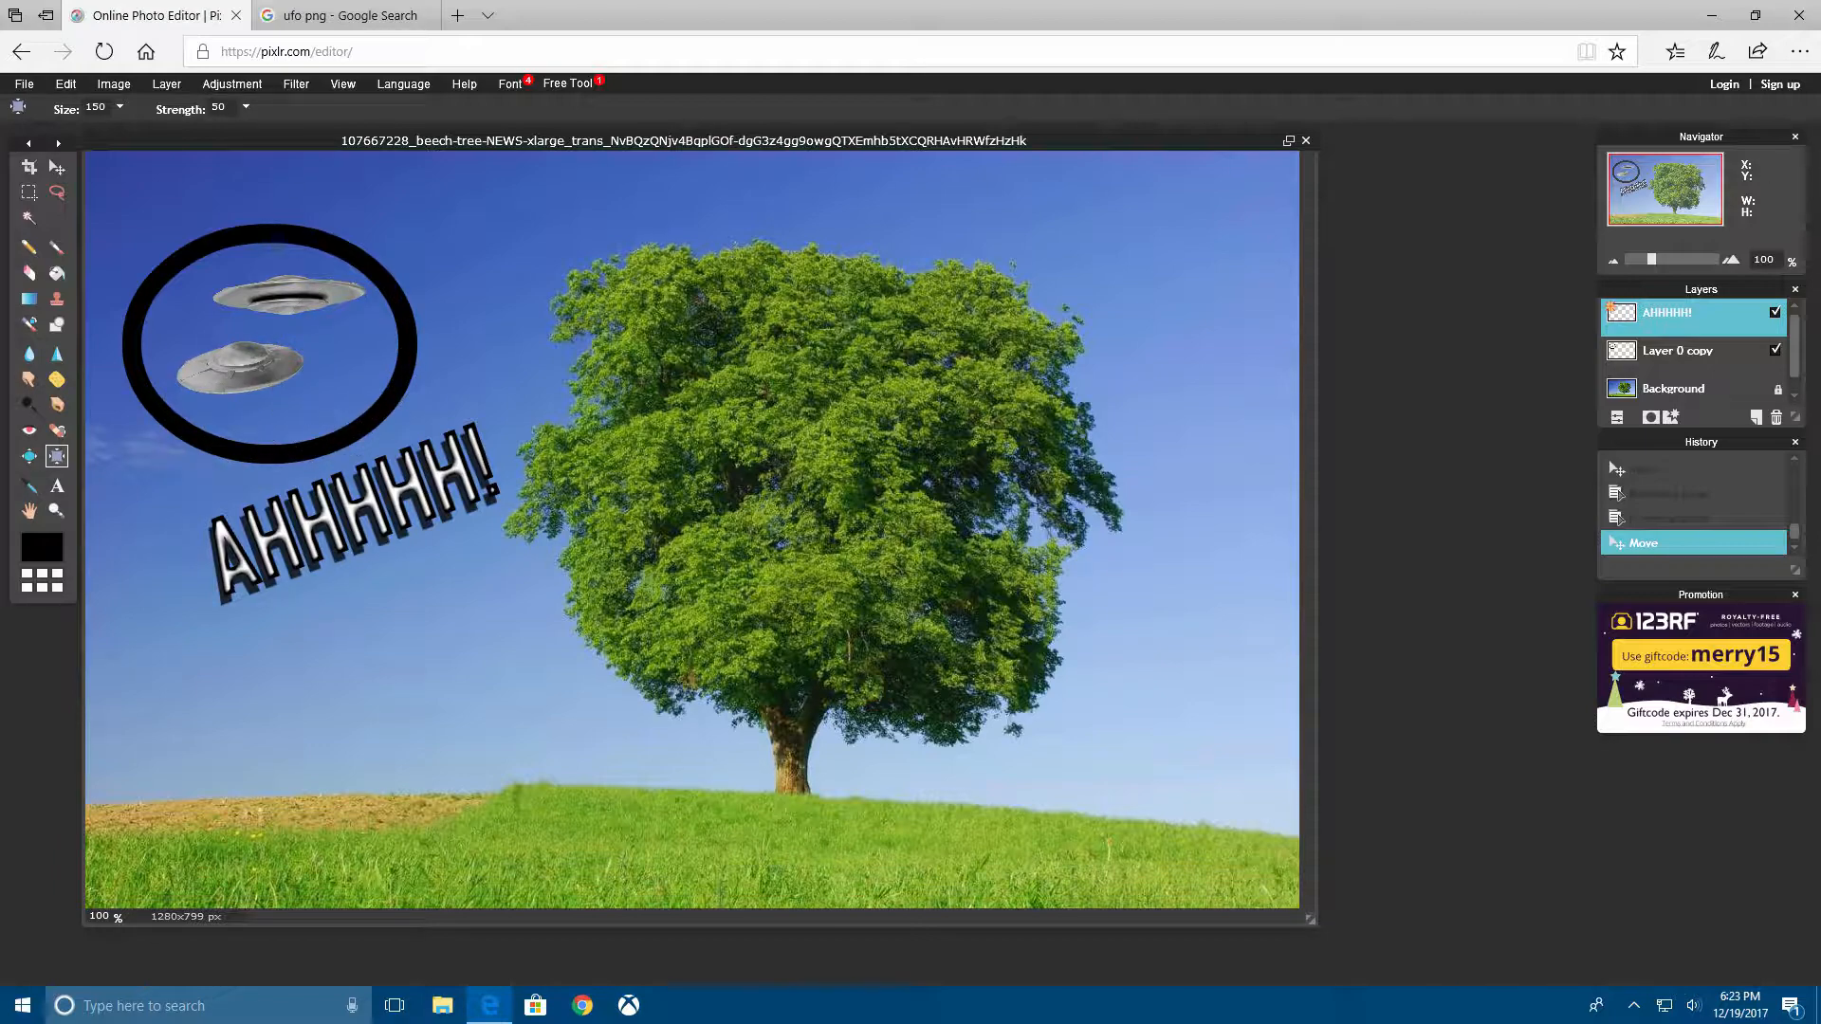
{"action": "left_click", "coordinate": [119, 107]}
{"action": "left_click_drag", "start_coordinate": [64, 130], "coordinate": [41, 130]}
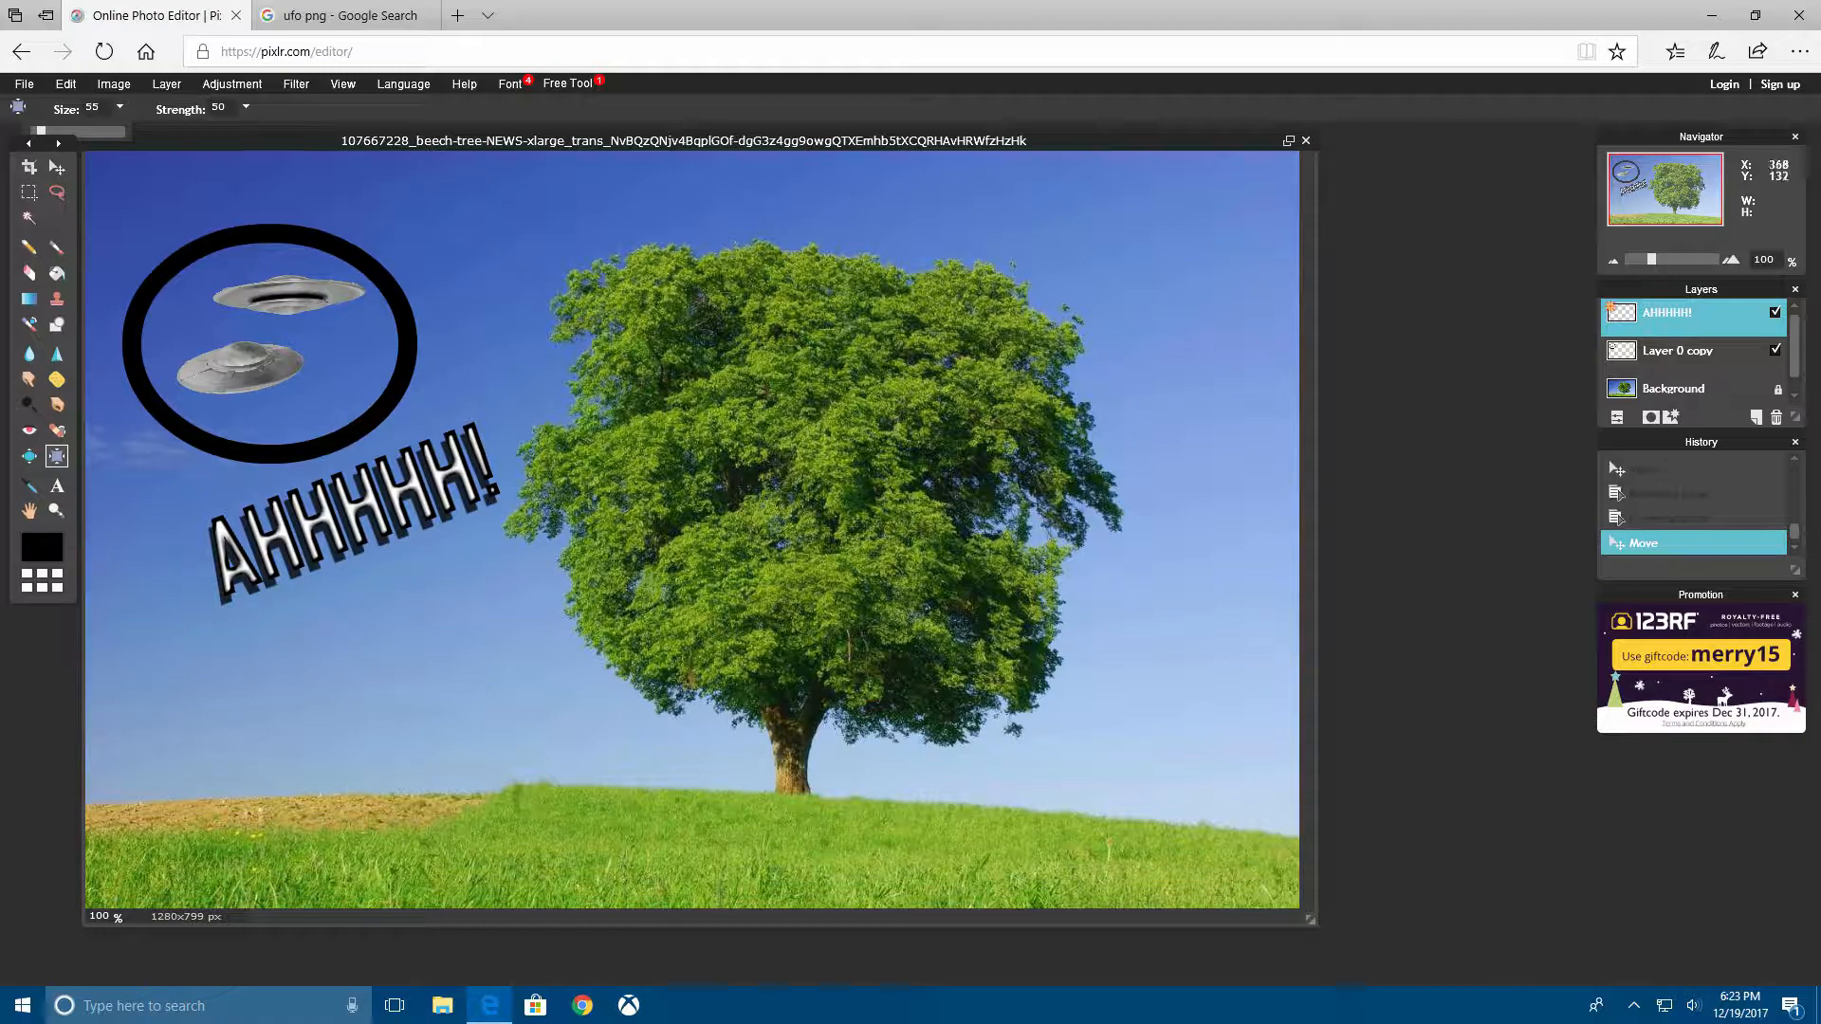
{"action": "left_click", "coordinate": [326, 295]}
{"action": "left_click", "coordinate": [488, 501]}
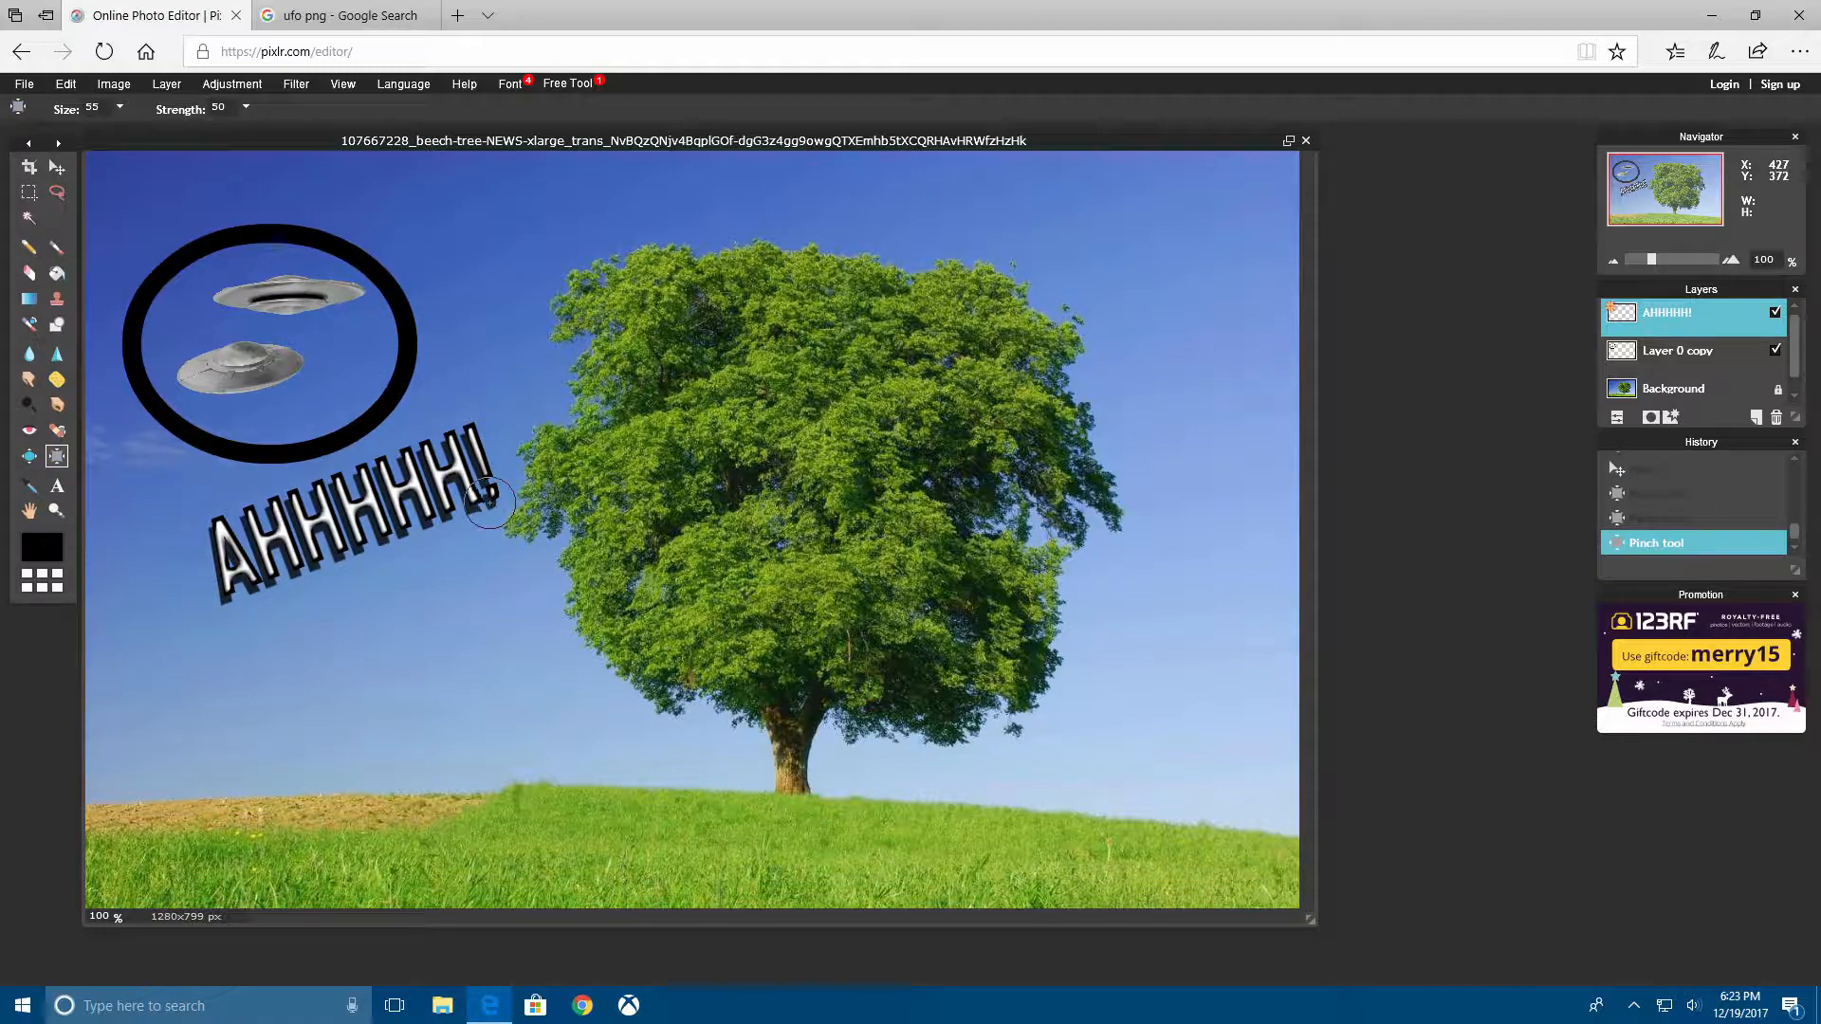